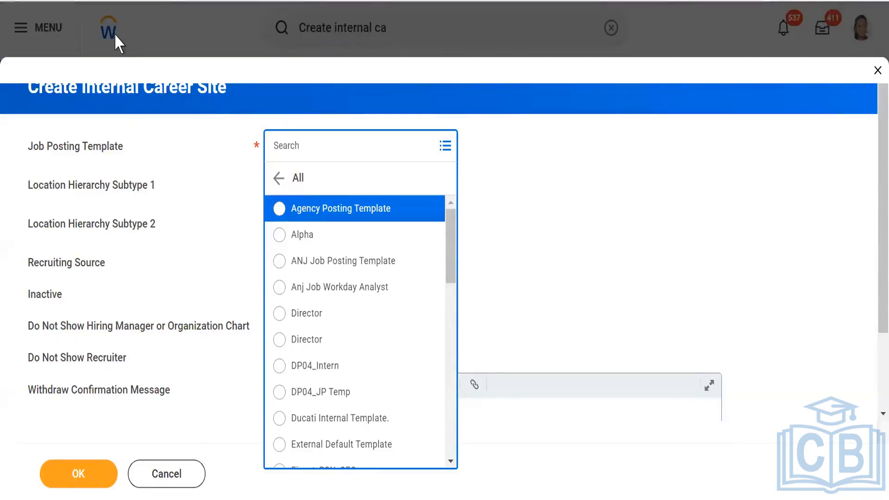
Close the Create Internal Career Site form and search for "maintain workday" and "workday".
{"action": "left_click", "coordinate": [872, 75]}
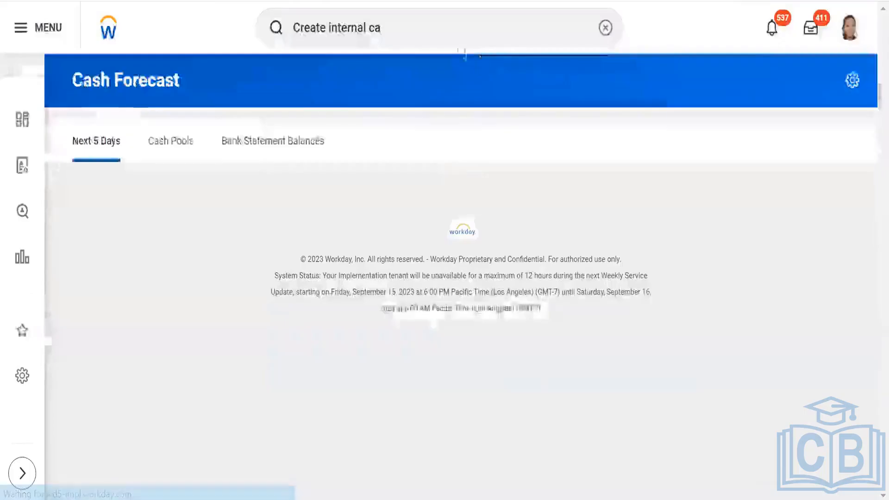
{"action": "left_click", "coordinate": [447, 36]}
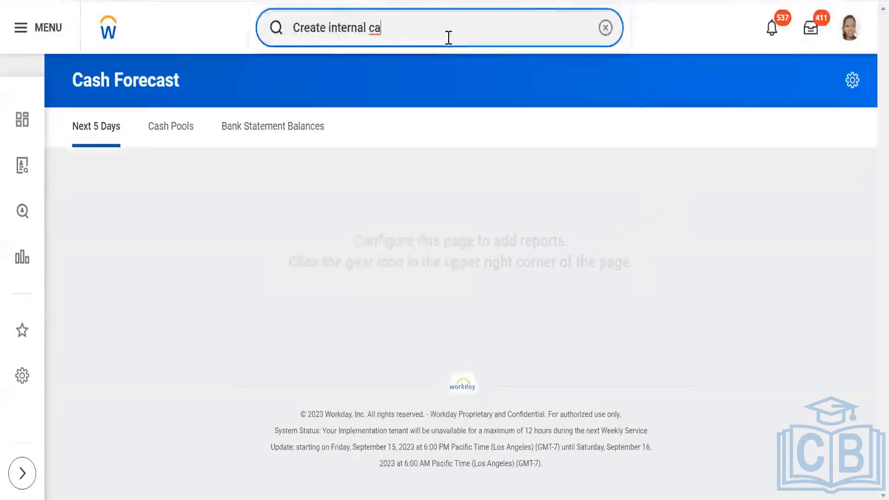
{"action": "key", "text": "BackSpace"}
{"action": "key", "text": "BackSpace"}
{"action": "key", "text": "BackSpace"}
{"action": "key", "text": "BackSpace"}
{"action": "key", "text": "BackSpace"}
{"action": "key", "text": "BackSpace"}
{"action": "key", "text": "BackSpace"}
{"action": "key", "text": "BackSpace"}
{"action": "key", "text": "BackSpace"}
{"action": "key", "text": "BackSpace"}
{"action": "key", "text": "BackSpace"}
{"action": "key", "text": "BackSpace"}
{"action": "key", "text": "BackSpace"}
{"action": "key", "text": "BackSpace"}
{"action": "key", "text": "BackSpace"}
{"action": "key", "text": "BackSpace"}
{"action": "key", "text": "BackSpace"}
{"action": "key", "text": "BackSpace"}
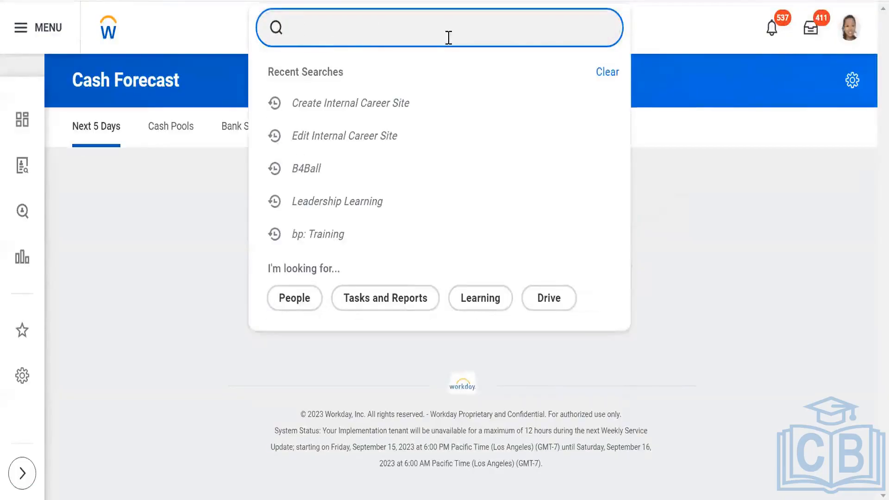
{"action": "type", "text": "miantain "}
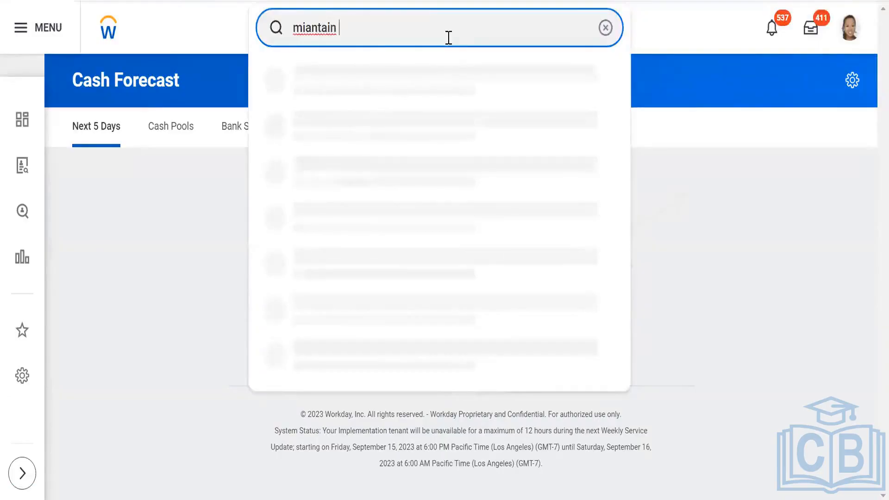
{"action": "type", "text": "workday"}
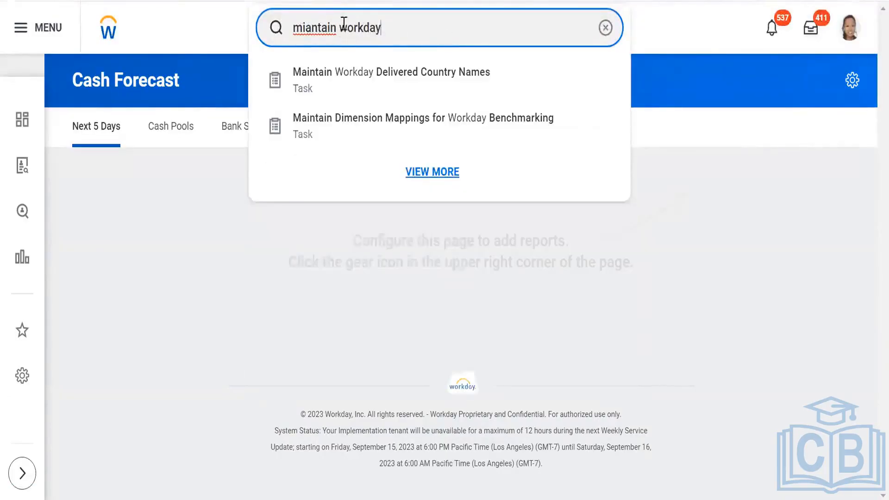
{"action": "left_click_drag", "start_coordinate": [339, 28], "coordinate": [245, 19]}
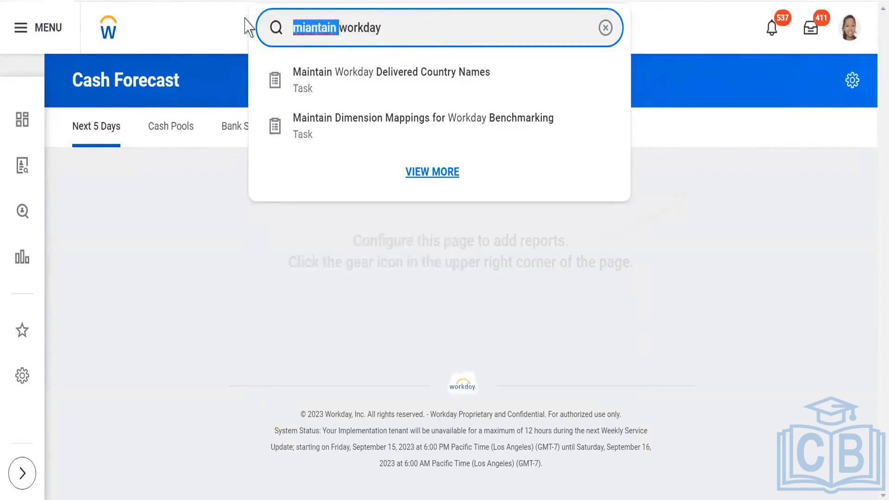
{"action": "key", "text": "BackSpace"}
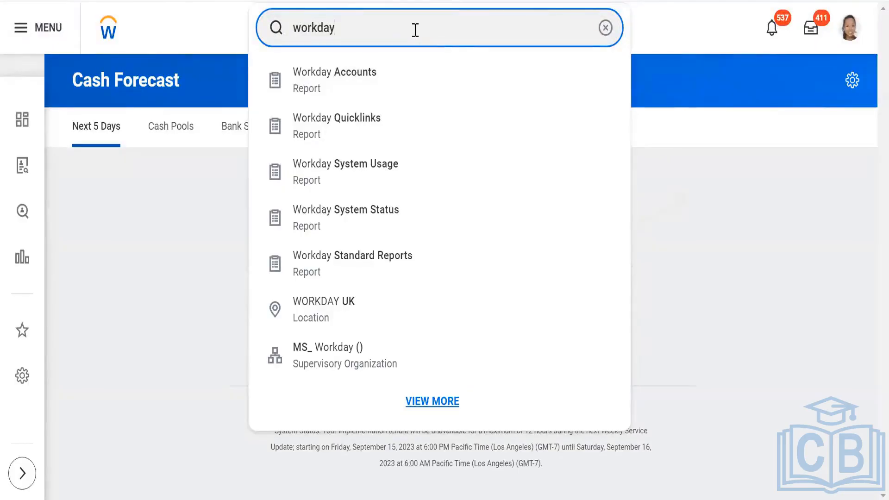
{"action": "left_click", "coordinate": [606, 28]}
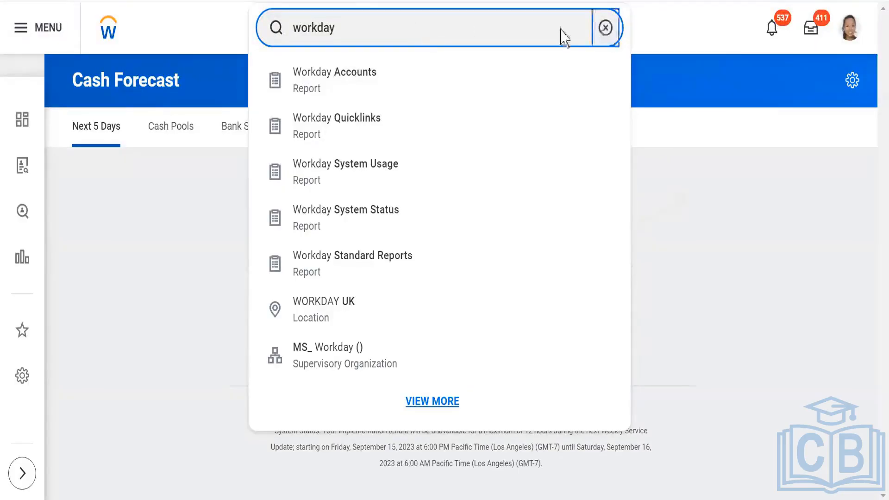
{"action": "type", "text": "Cre"}
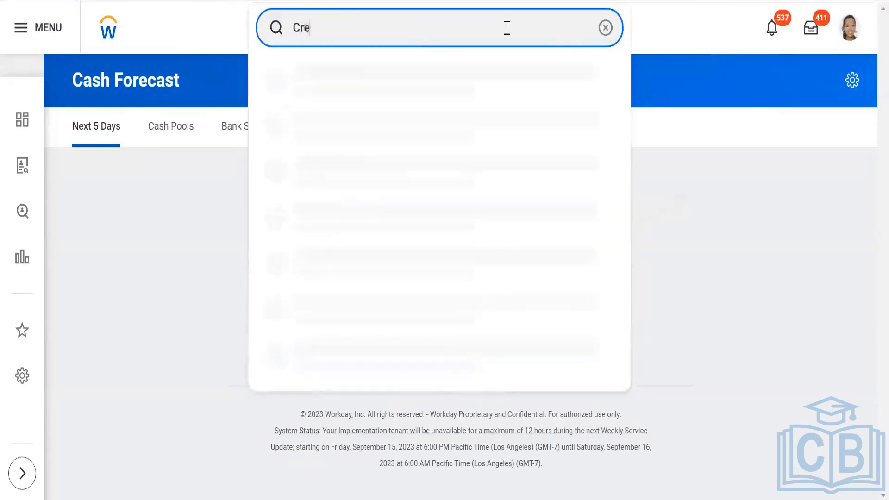
{"action": "type", "text": "ate"}
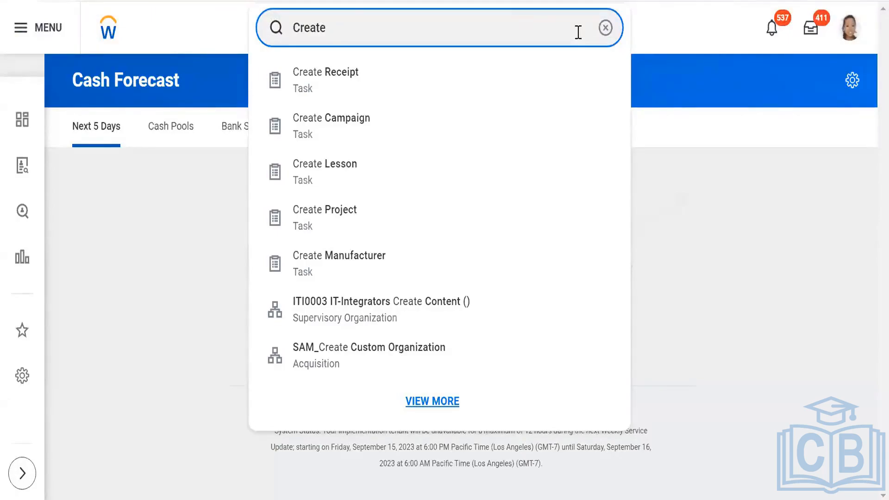
{"action": "left_click", "coordinate": [605, 28]}
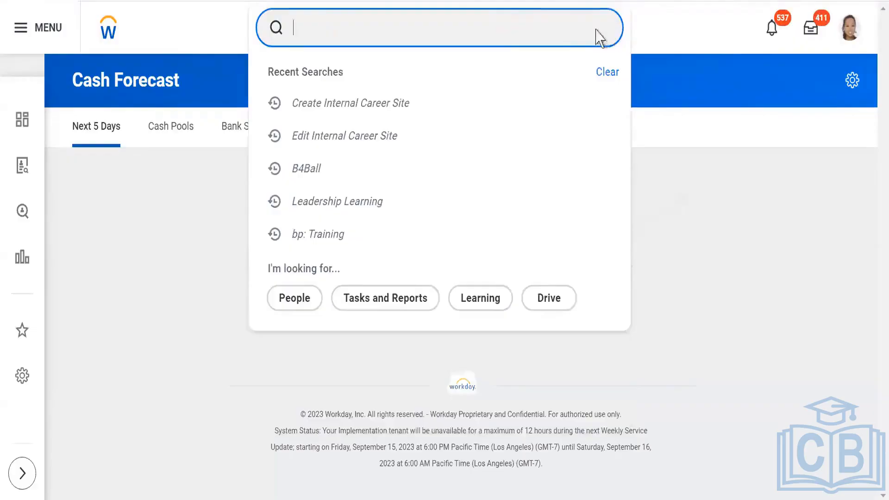
Search for "Create internal" and open the Create Internal Career Site task.
{"action": "type", "text": "Cre"}
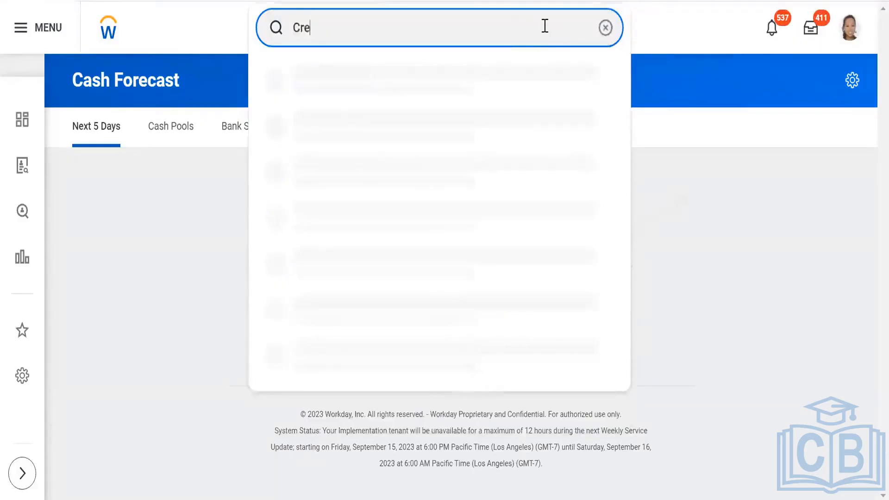
{"action": "type", "text": "ate "}
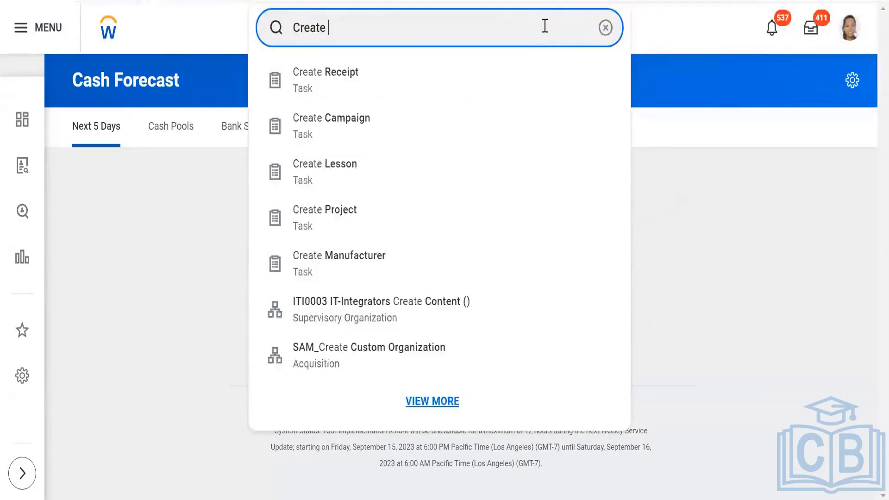
{"action": "type", "text": "int"}
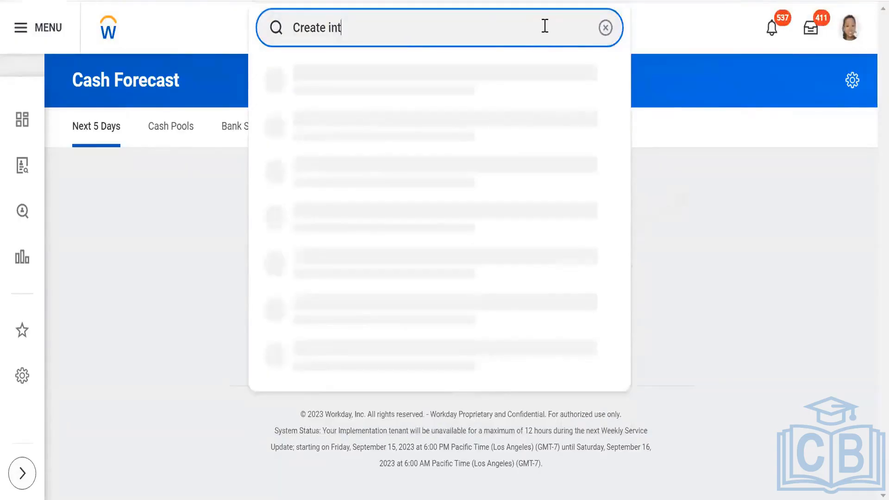
{"action": "type", "text": "ernal"}
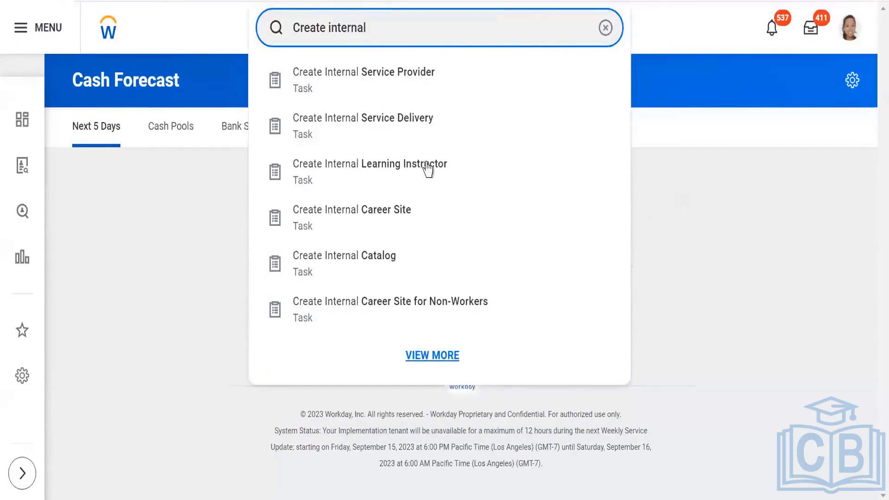
{"action": "left_click", "coordinate": [379, 222]}
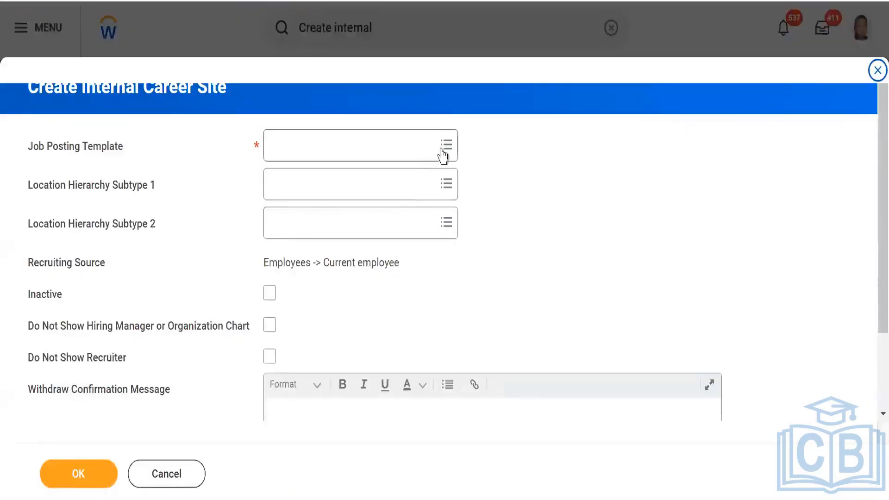
Select GMS Internal Template as the Job Posting Template of the new internal career site.
{"action": "left_click", "coordinate": [444, 149]}
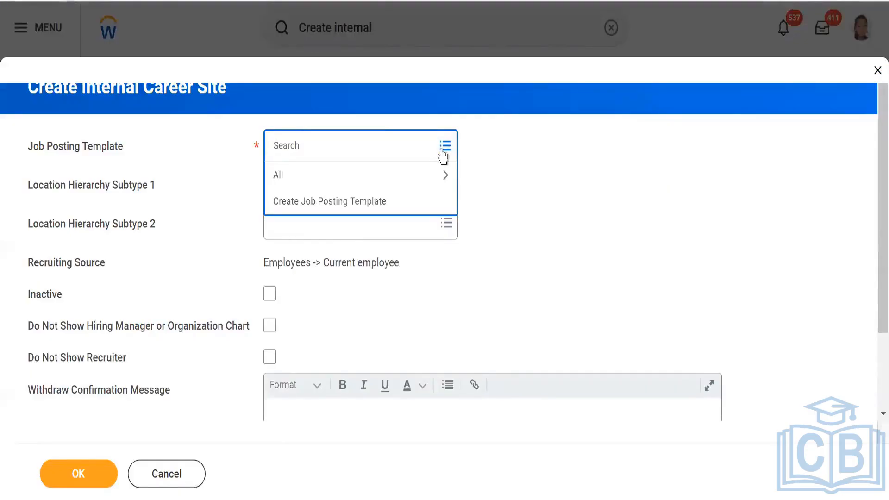
{"action": "left_click", "coordinate": [402, 181]}
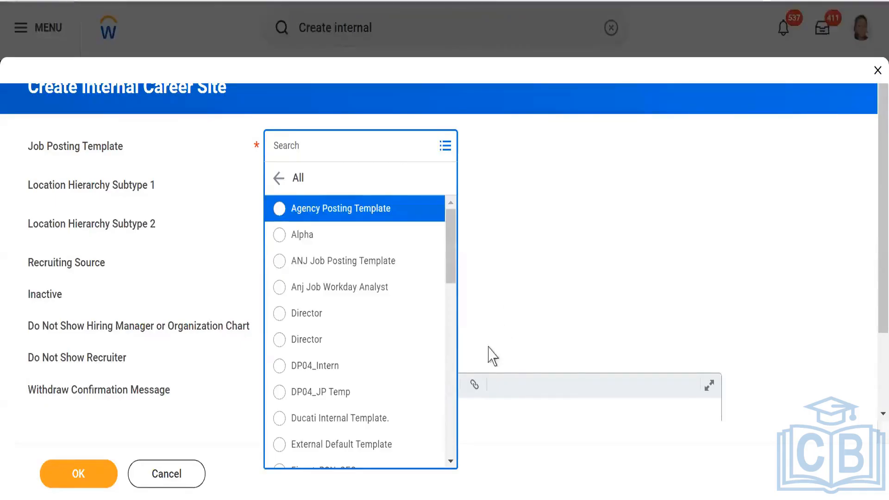
{"action": "left_click_drag", "start_coordinate": [451, 273], "coordinate": [445, 338]}
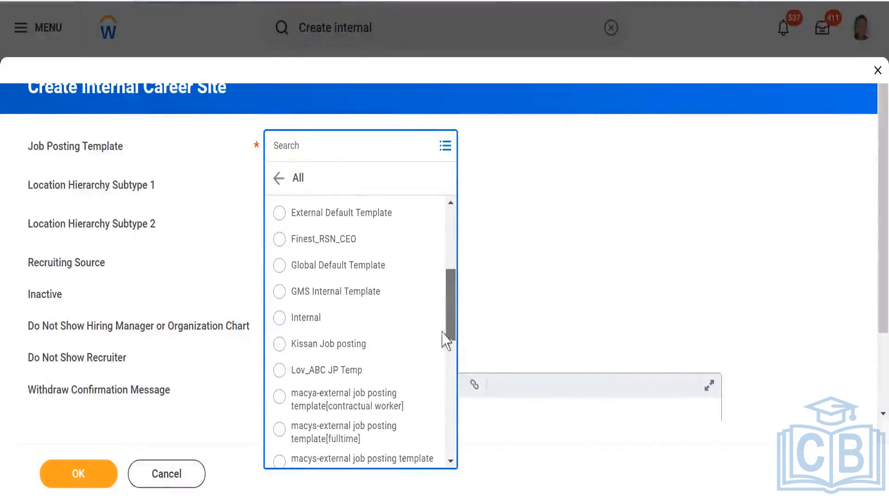
{"action": "left_click", "coordinate": [350, 302]}
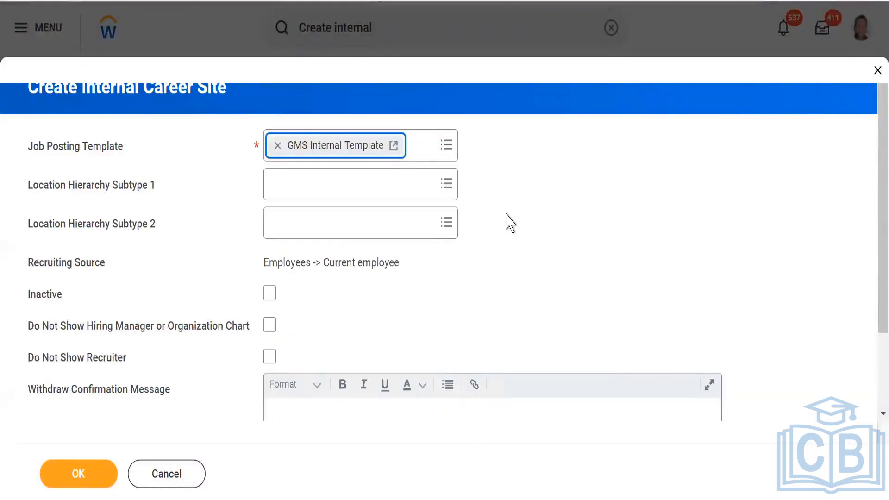
{"action": "left_click", "coordinate": [395, 147]}
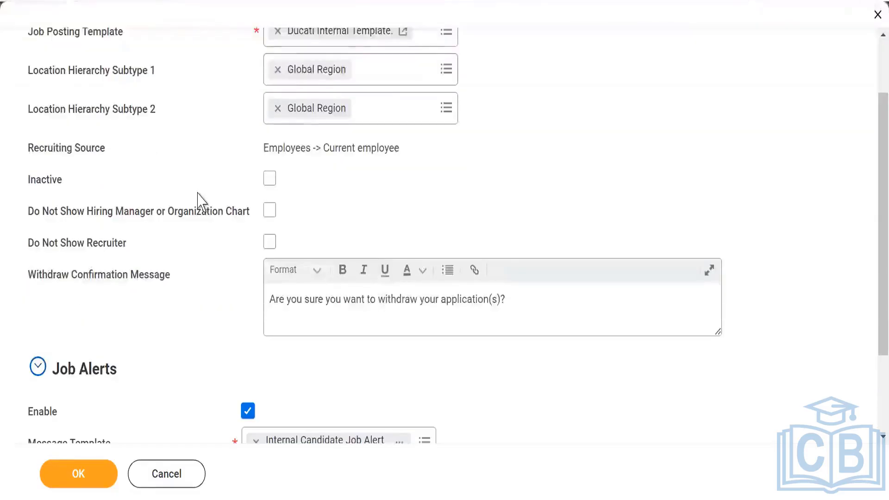
Compare the location hierarchy, withdraw confirmation message and Job Alerts settings of the existing Internal career site with the new site's form.
{"action": "scroll", "coordinate": [219, 197], "scroll_direction": "up", "scroll_amount": 2}
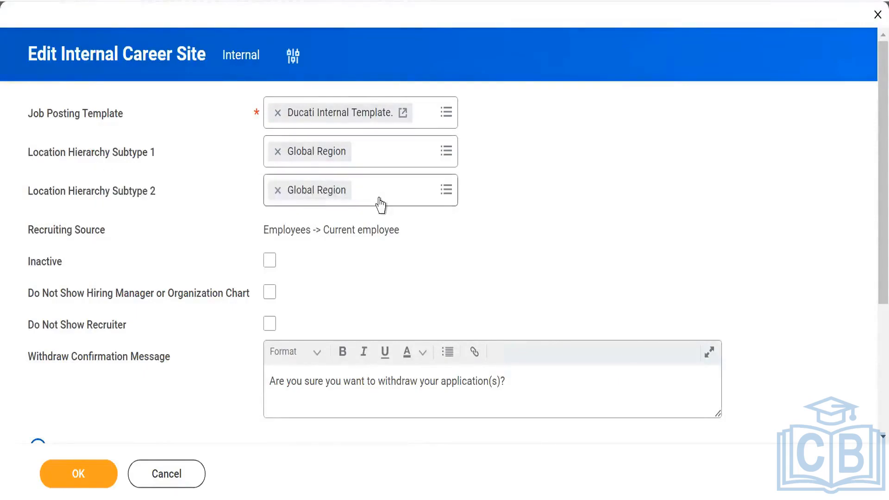
{"action": "mouse_move", "coordinate": [380, 204]}
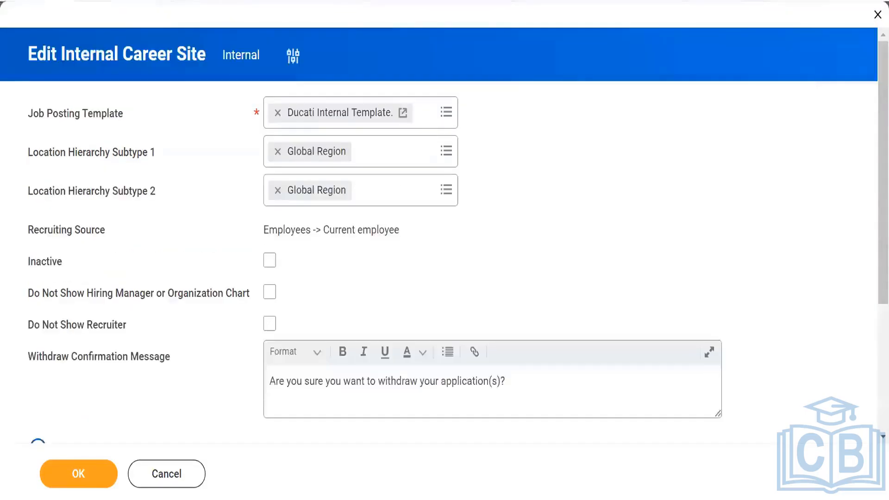
{"action": "scroll", "coordinate": [538, 304], "scroll_direction": "down", "scroll_amount": 3}
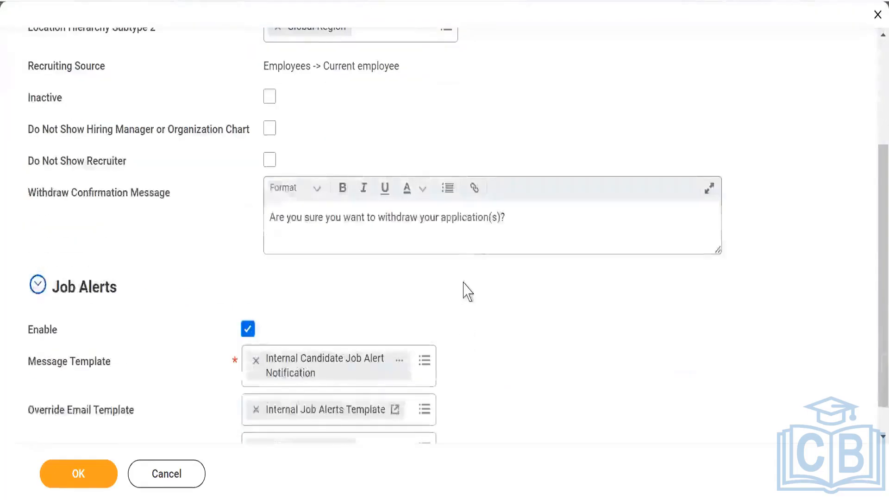
{"action": "scroll", "coordinate": [464, 290], "scroll_direction": "down", "scroll_amount": 1}
{"action": "scroll", "coordinate": [361, 259], "scroll_direction": "up", "scroll_amount": 5}
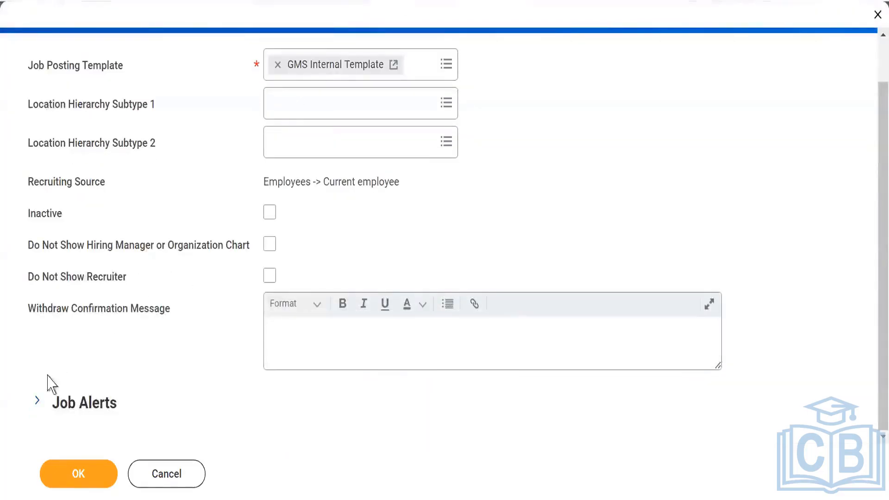
{"action": "left_click", "coordinate": [34, 403]}
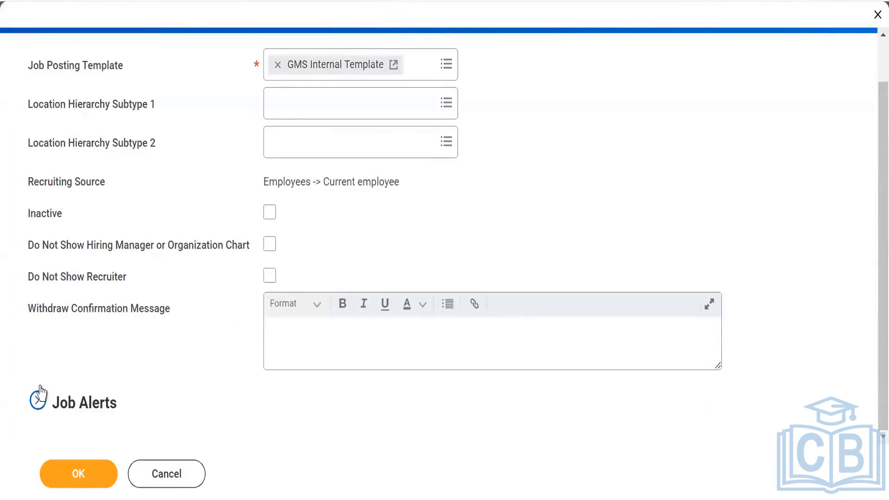
{"action": "scroll", "coordinate": [146, 252], "scroll_direction": "down", "scroll_amount": 3}
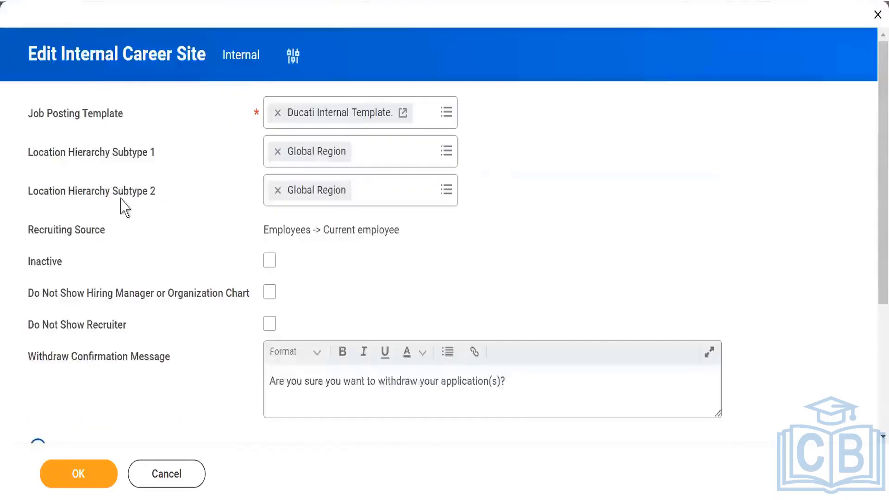
{"action": "scroll", "coordinate": [121, 208], "scroll_direction": "down", "scroll_amount": 5}
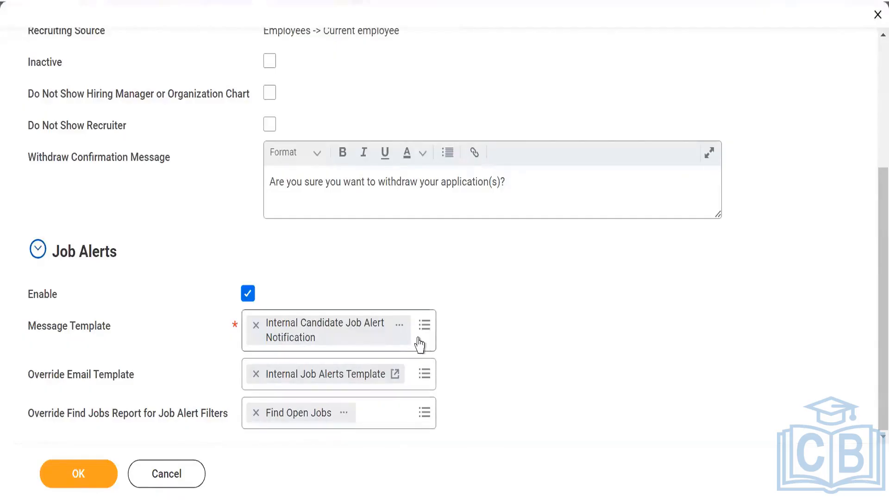
{"action": "scroll", "coordinate": [419, 344], "scroll_direction": "up", "scroll_amount": 5}
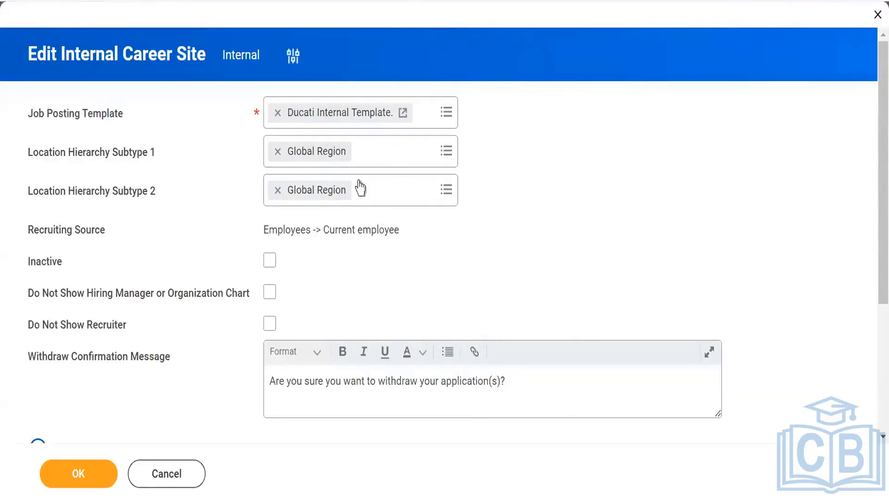
{"action": "scroll", "coordinate": [366, 199], "scroll_direction": "down", "scroll_amount": 3}
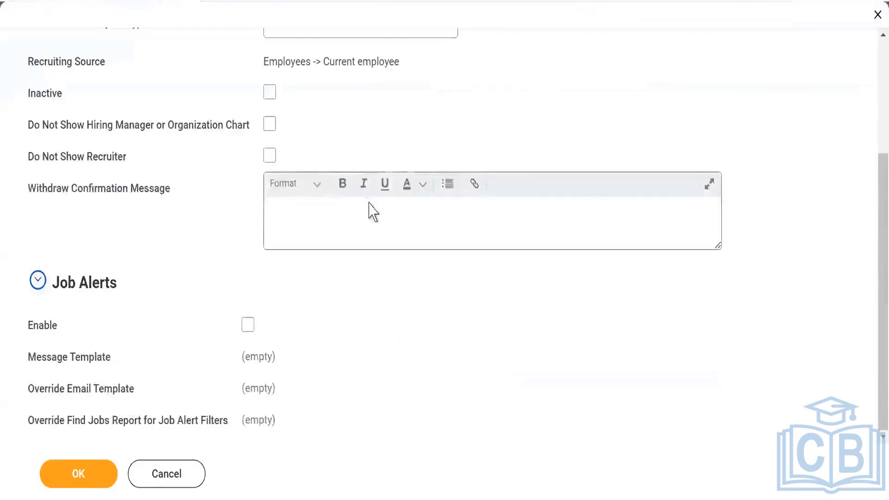
{"action": "scroll", "coordinate": [373, 209], "scroll_direction": "up", "scroll_amount": 3}
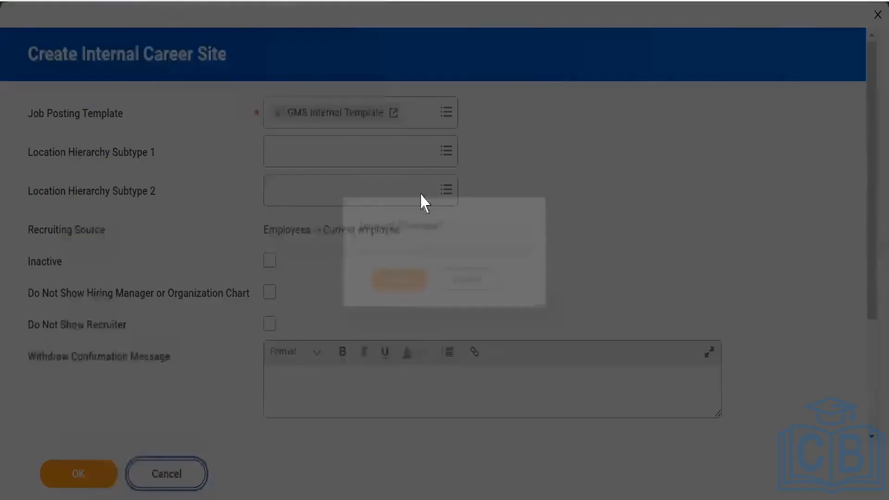
Discard the new internal career site form, search for "Find jobs" and open the Find Jobs report.
{"action": "left_click", "coordinate": [390, 290]}
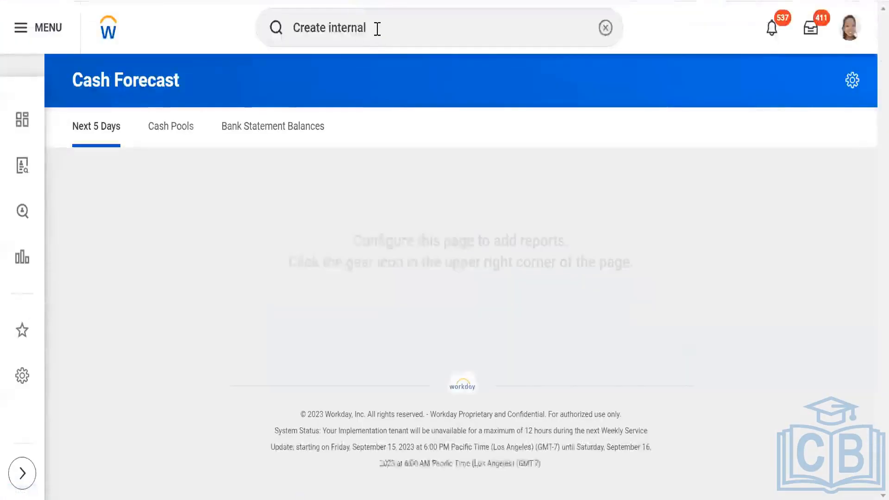
{"action": "left_click", "coordinate": [375, 28]}
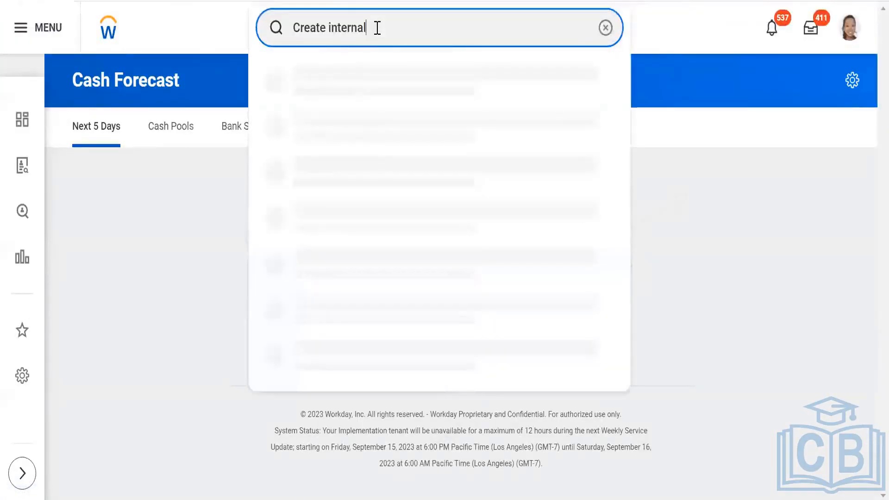
{"action": "key", "text": "BackSpace"}
{"action": "key", "text": "BackSpace"}
{"action": "key", "text": "BackSpace"}
{"action": "key", "text": "BackSpace"}
{"action": "key", "text": "BackSpace"}
{"action": "key", "text": "BackSpace"}
{"action": "key", "text": "BackSpace"}
{"action": "key", "text": "BackSpace"}
{"action": "key", "text": "BackSpace"}
{"action": "key", "text": "BackSpace"}
{"action": "key", "text": "BackSpace"}
{"action": "key", "text": "BackSpace"}
{"action": "key", "text": "BackSpace"}
{"action": "key", "text": "BackSpace"}
{"action": "key", "text": "BackSpace"}
{"action": "type", "text": "Find "}
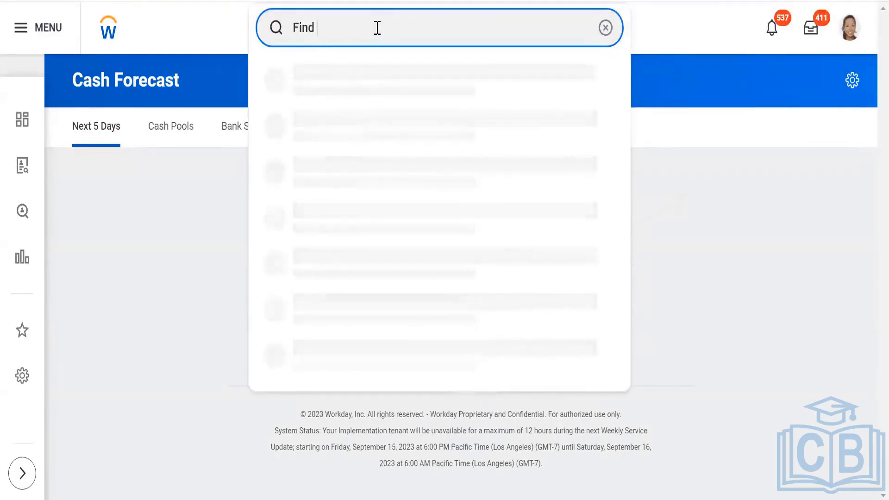
{"action": "type", "text": "jobs"}
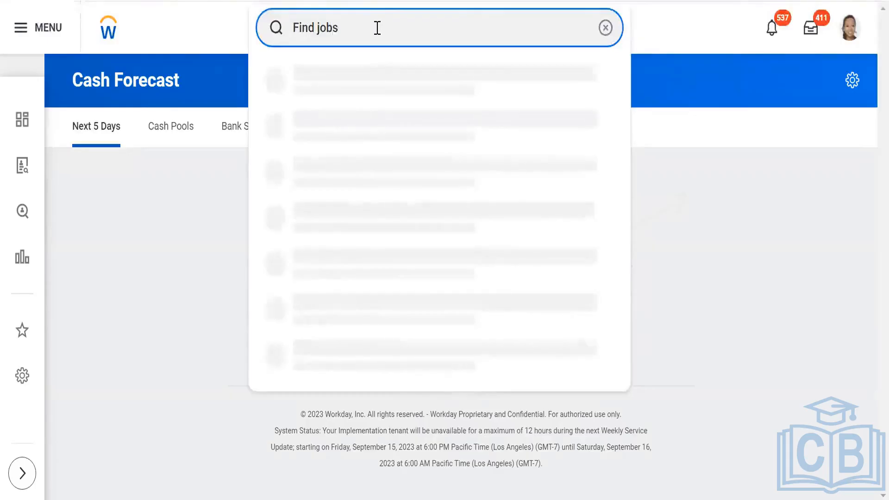
{"action": "left_click", "coordinate": [346, 74]}
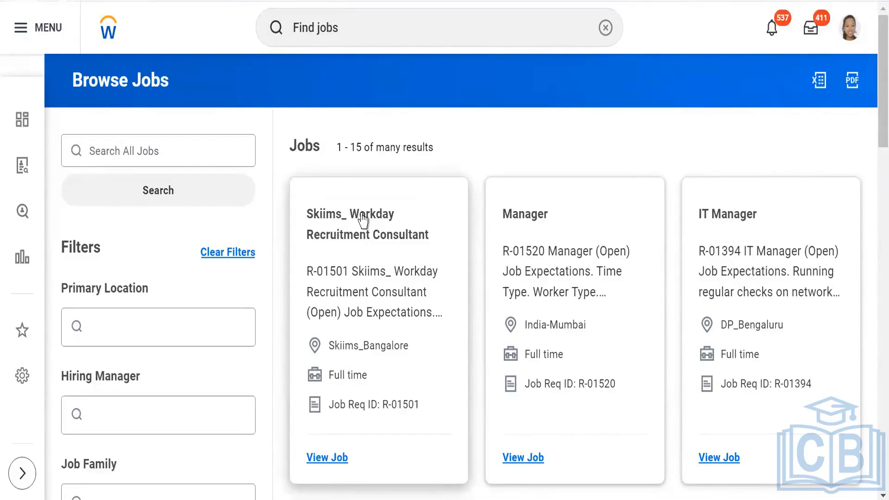
Open the Skiims_ Workday Recruitment Consultant posting, review its description, job details and hiring team, and return to Browse Jobs.
{"action": "left_click", "coordinate": [327, 219]}
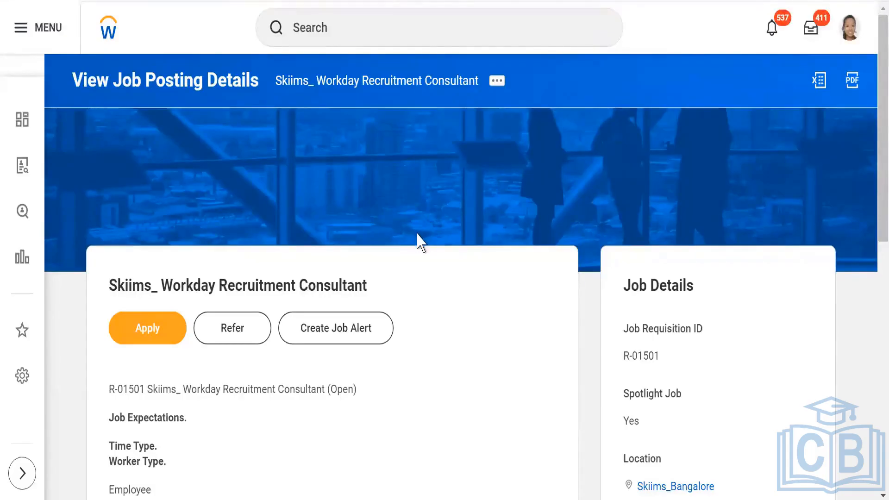
{"action": "scroll", "coordinate": [417, 237], "scroll_direction": "down", "scroll_amount": 5}
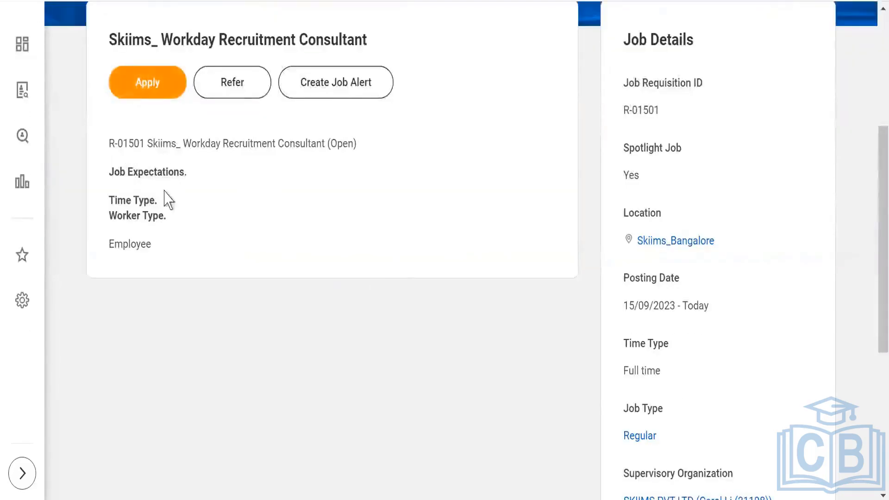
{"action": "scroll", "coordinate": [150, 296], "scroll_direction": "up", "scroll_amount": 3}
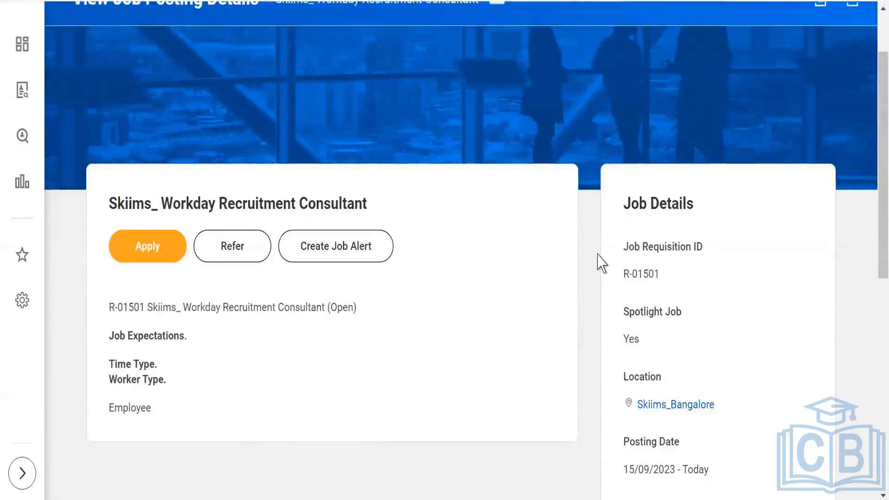
{"action": "scroll", "coordinate": [597, 268], "scroll_direction": "down", "scroll_amount": 5}
{"action": "scroll", "coordinate": [562, 264], "scroll_direction": "down", "scroll_amount": 3}
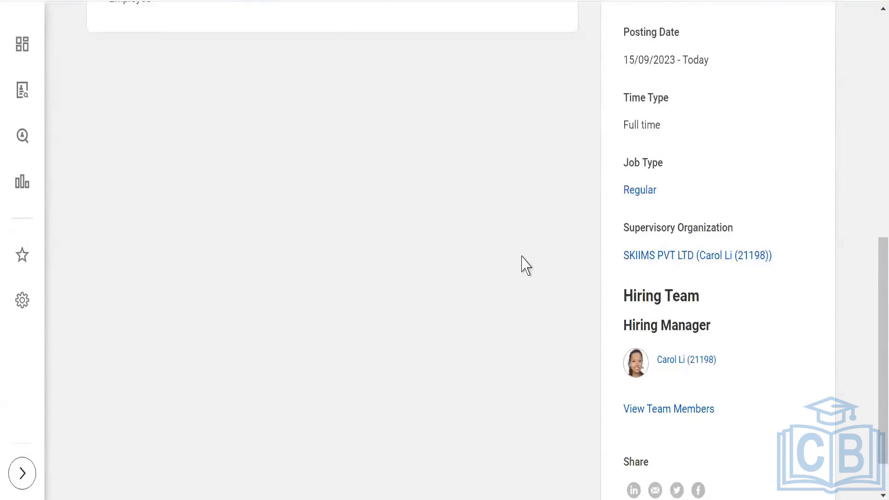
{"action": "scroll", "coordinate": [526, 264], "scroll_direction": "up", "scroll_amount": 10}
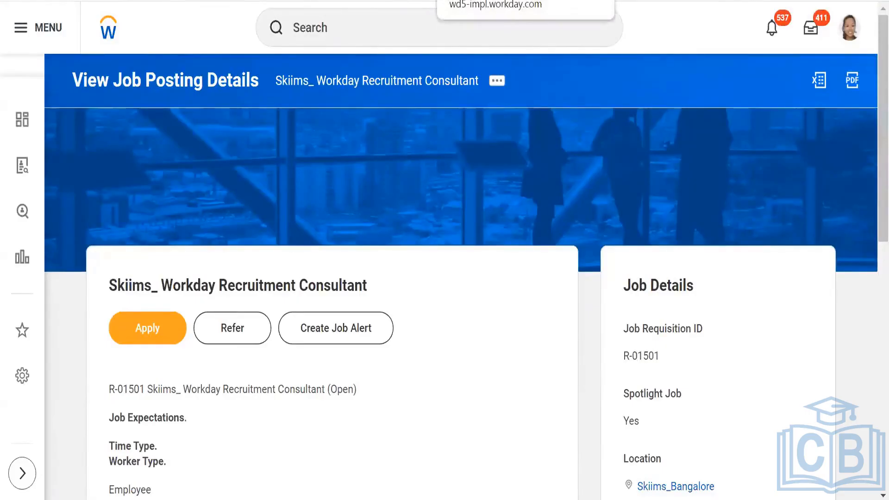
{"action": "left_click", "coordinate": [398, 1]}
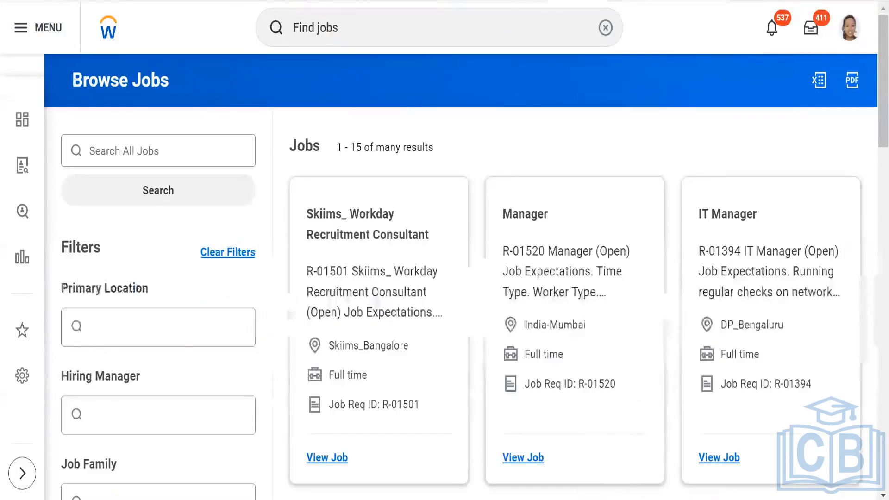
Cancel editing the Internal career site, search for "Edit internal caree" and open the Edit Internal Career Site for Non-Workers task.
{"action": "left_click", "coordinate": [410, 35]}
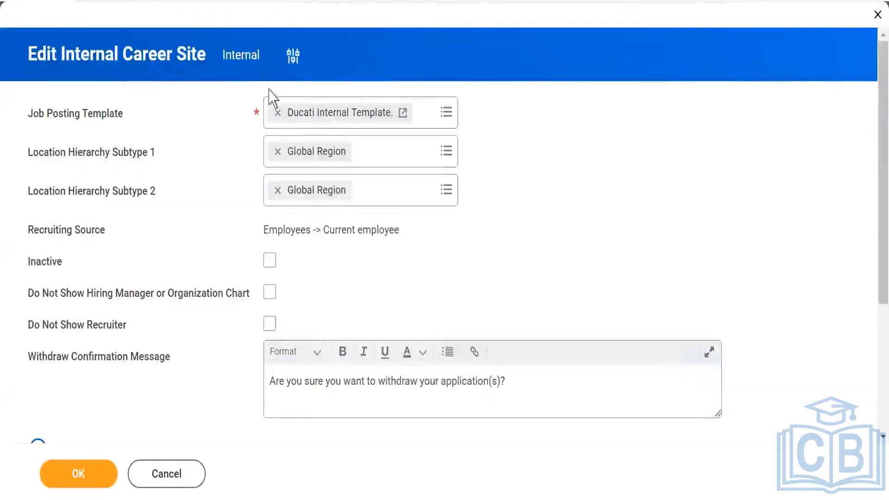
{"action": "left_click", "coordinate": [170, 473]}
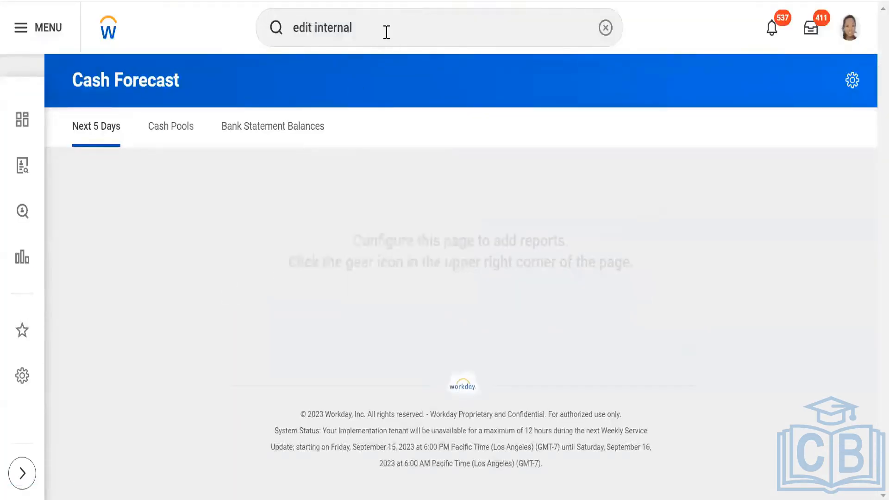
{"action": "left_click", "coordinate": [387, 31]}
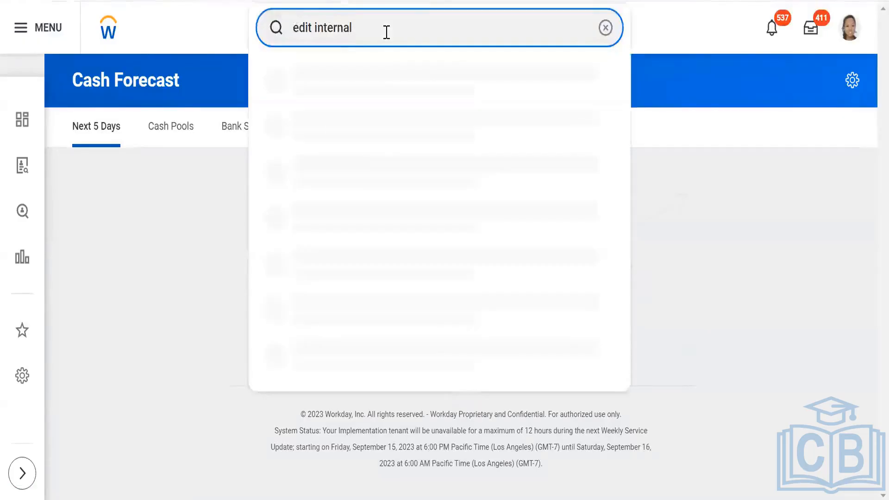
{"action": "key", "text": "BackSpace"}
{"action": "key", "text": "BackSpace"}
{"action": "key", "text": "BackSpace"}
{"action": "key", "text": "BackSpace"}
{"action": "key", "text": "BackSpace"}
{"action": "key", "text": "BackSpace"}
{"action": "key", "text": "BackSpace"}
{"action": "key", "text": "BackSpace"}
{"action": "key", "text": "BackSpace"}
{"action": "key", "text": "BackSpace"}
{"action": "key", "text": "BackSpace"}
{"action": "key", "text": "BackSpace"}
{"action": "key", "text": "BackSpace"}
{"action": "key", "text": "BackSpace"}
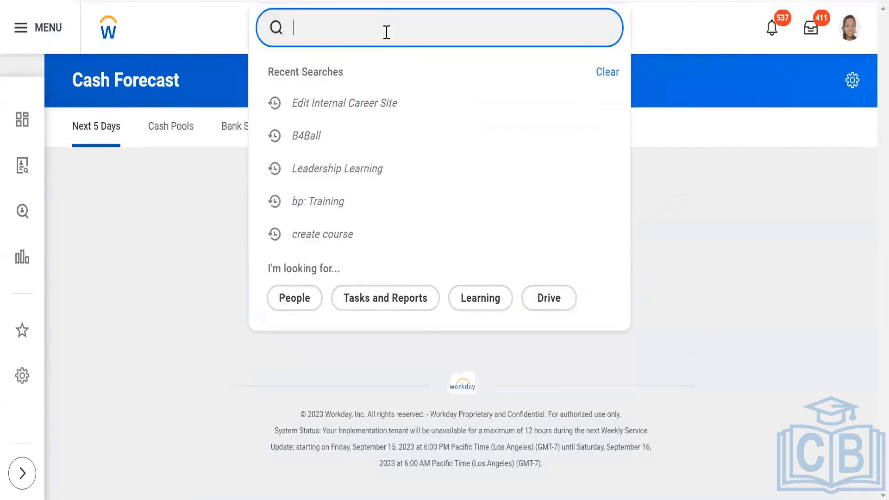
{"action": "type", "text": "Edit i"}
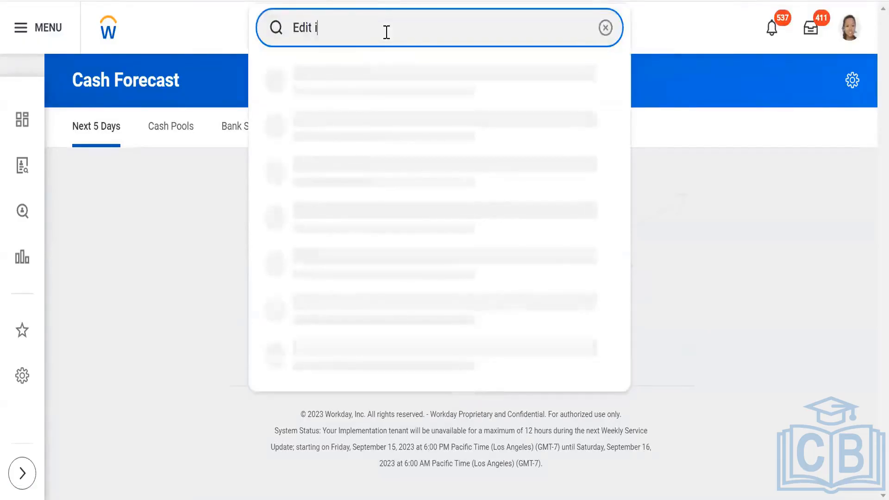
{"action": "type", "text": "nternal "}
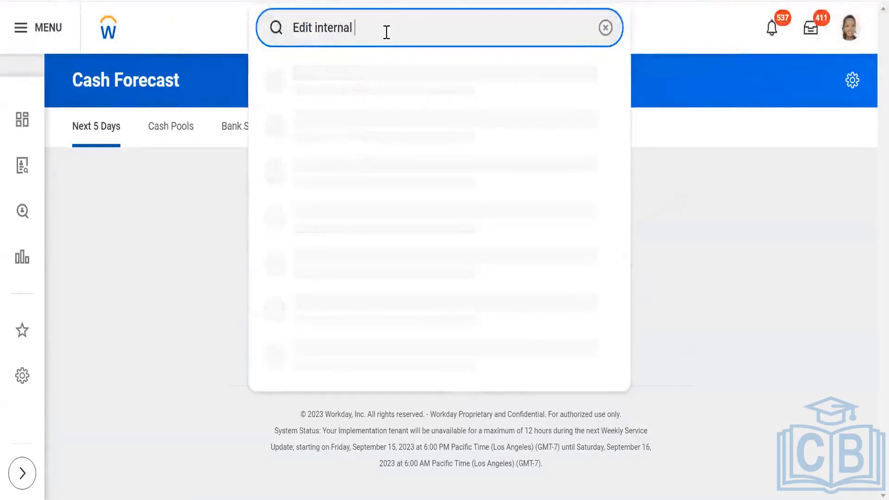
{"action": "type", "text": "career"}
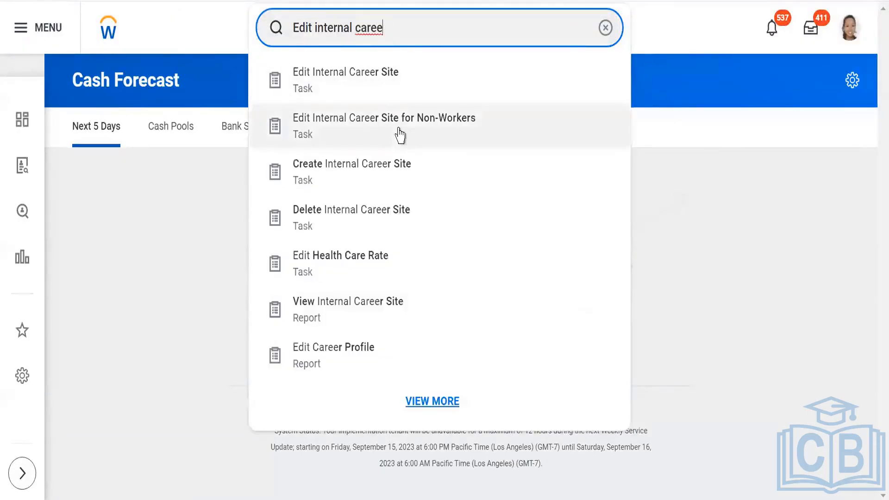
{"action": "left_click", "coordinate": [400, 134]}
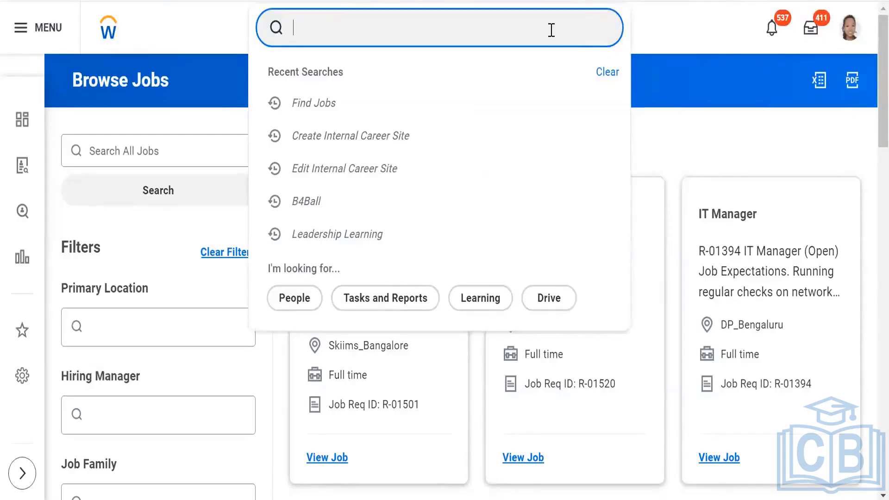
Search for "Create internal career site" from Browse Jobs, view the Create Internal Career Site form and cancel it.
{"action": "type", "text": "Create "}
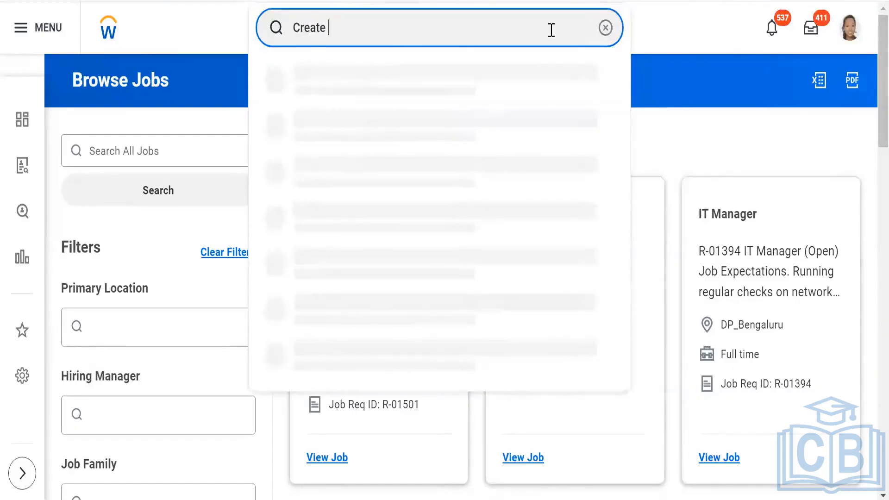
{"action": "type", "text": "internal"}
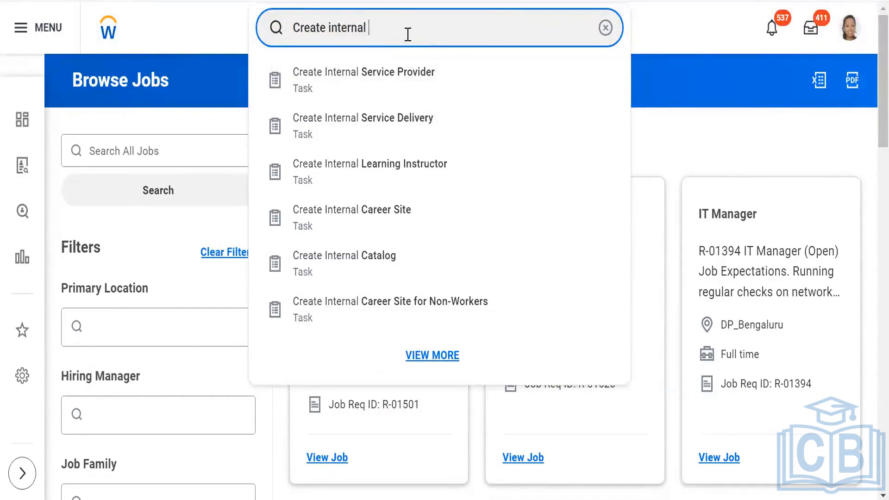
{"action": "type", "text": "caree"}
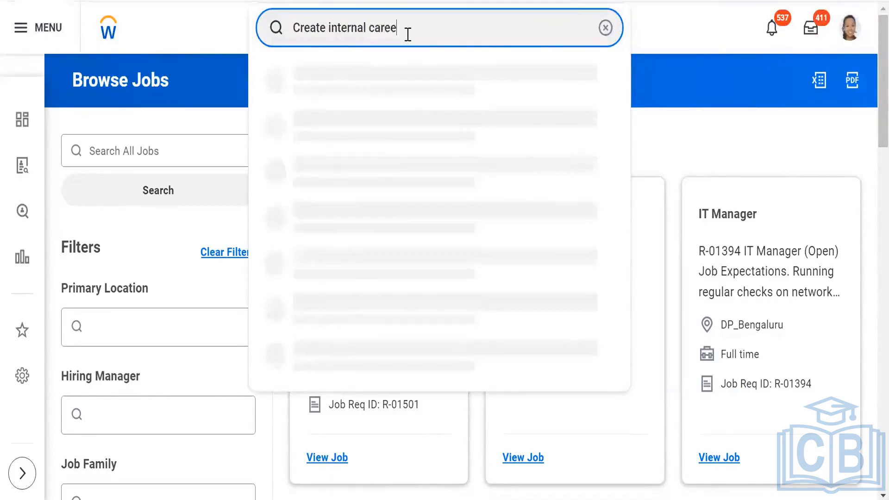
{"action": "type", "text": "r site"}
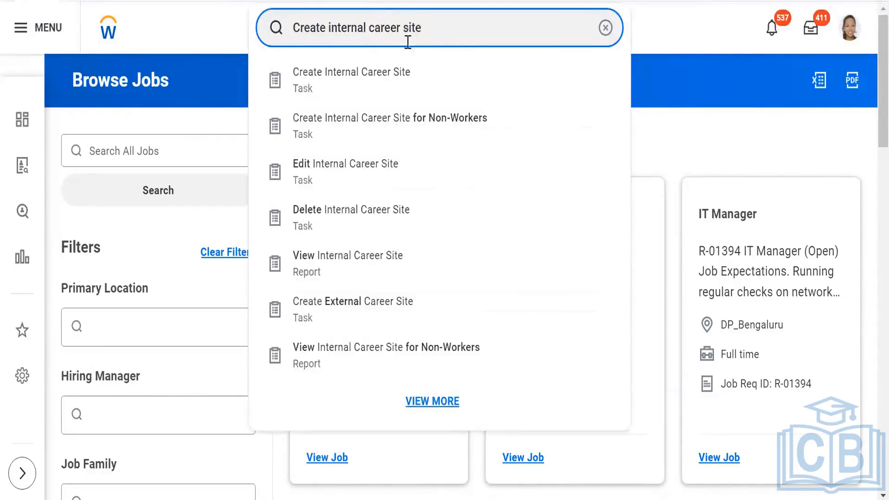
{"action": "left_click", "coordinate": [396, 73]}
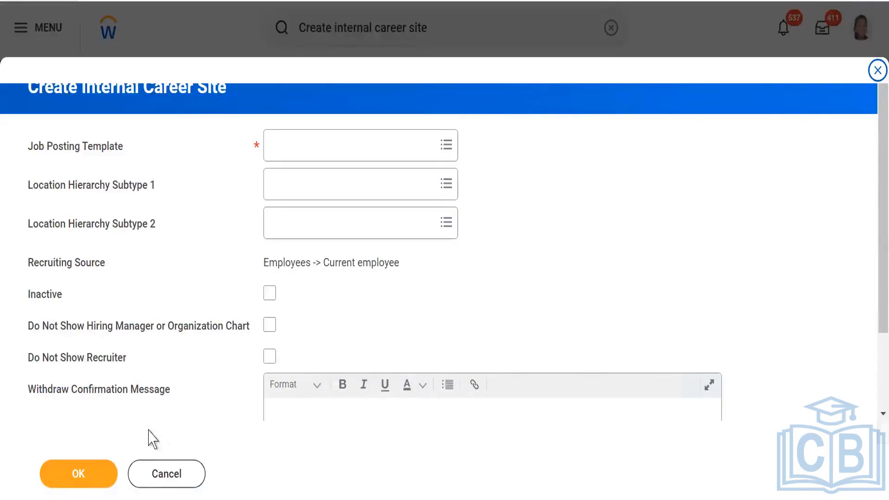
{"action": "left_click", "coordinate": [170, 484]}
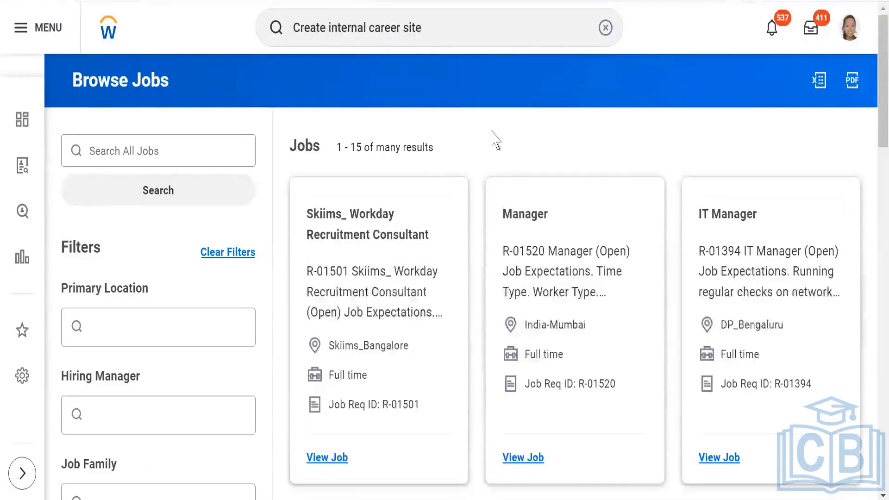
Open the Create Internal Career Site for Non-Workers task and look over its main fields.
{"action": "left_click", "coordinate": [470, 28]}
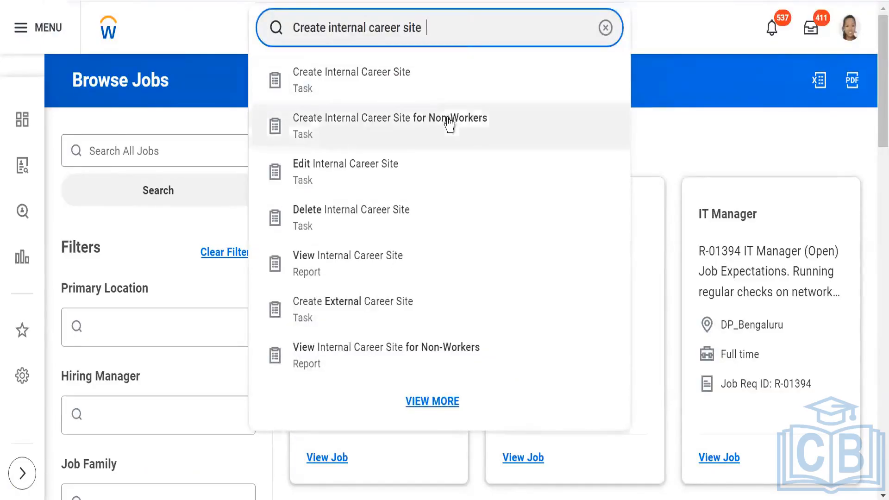
{"action": "left_click", "coordinate": [449, 123]}
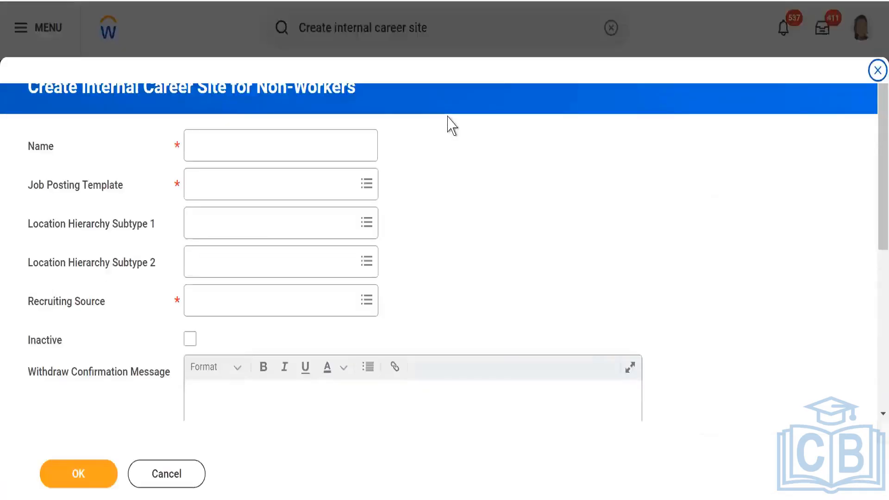
{"action": "scroll", "coordinate": [453, 143], "scroll_direction": "down", "scroll_amount": 3}
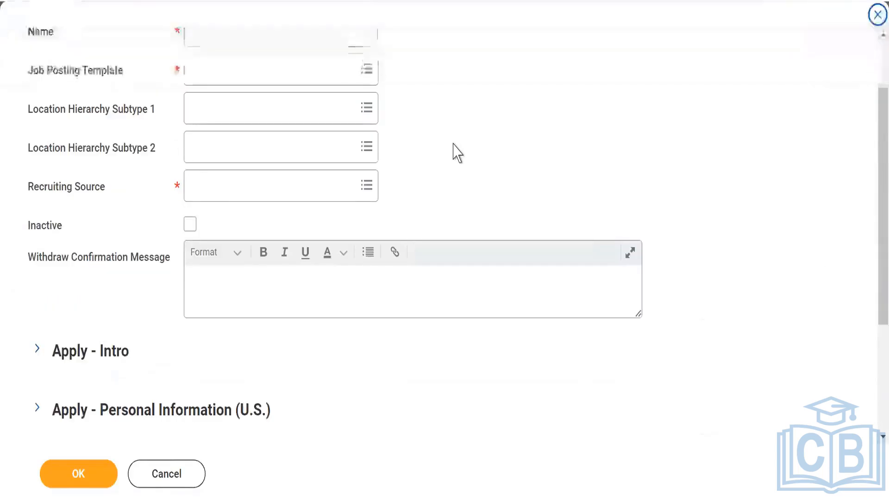
{"action": "scroll", "coordinate": [453, 144], "scroll_direction": "up", "scroll_amount": 3}
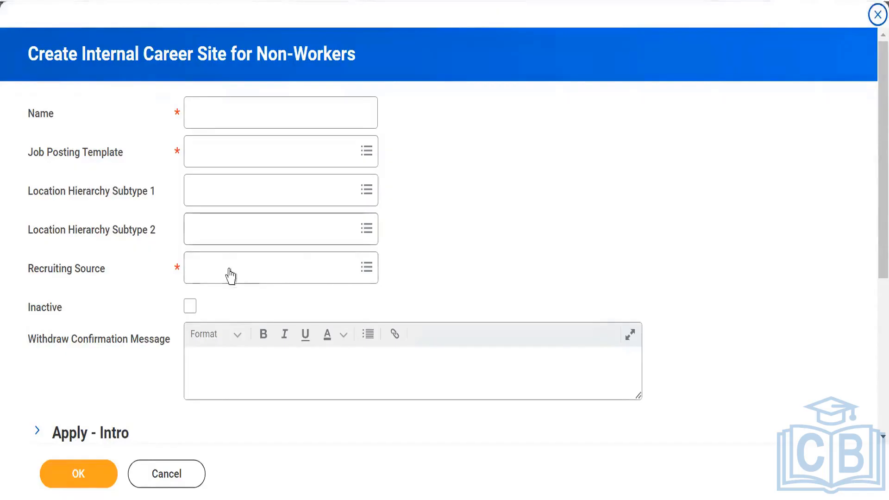
Browse the Social Network choices for Recruiting Source without selecting one, and examine the form's withdraw message and Apply sections.
{"action": "left_click", "coordinate": [288, 263]}
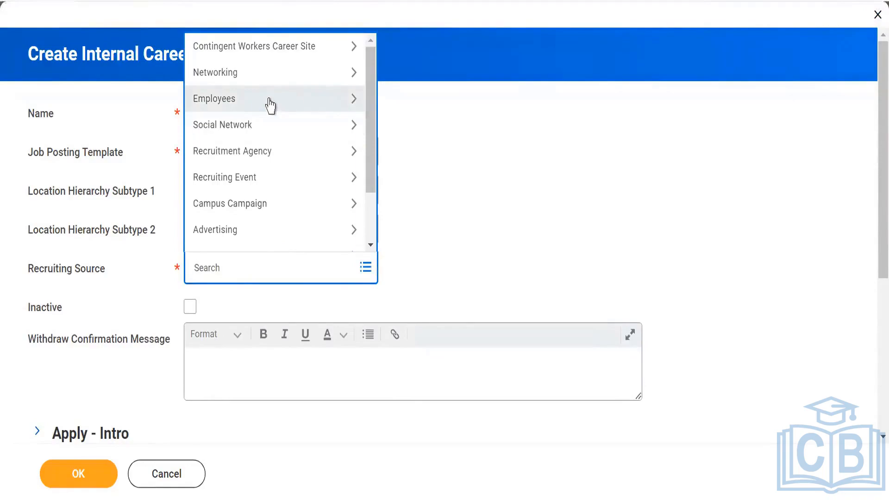
{"action": "left_click", "coordinate": [264, 126]}
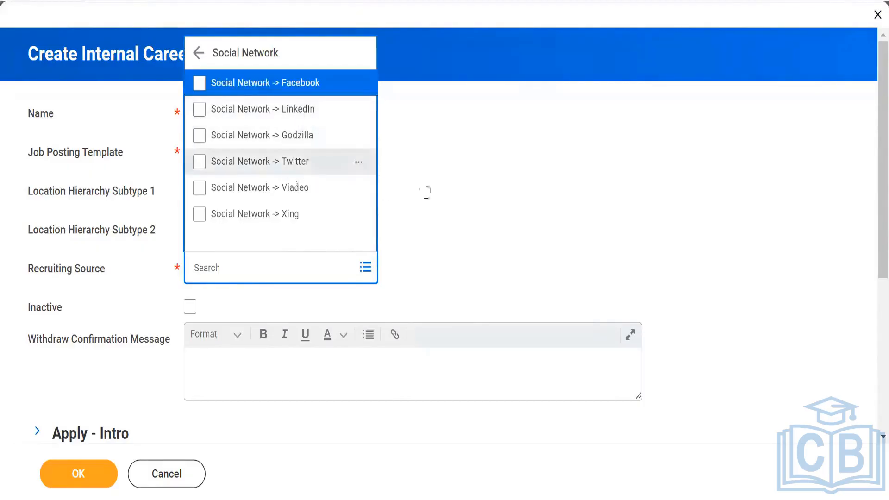
{"action": "left_click", "coordinate": [483, 184]}
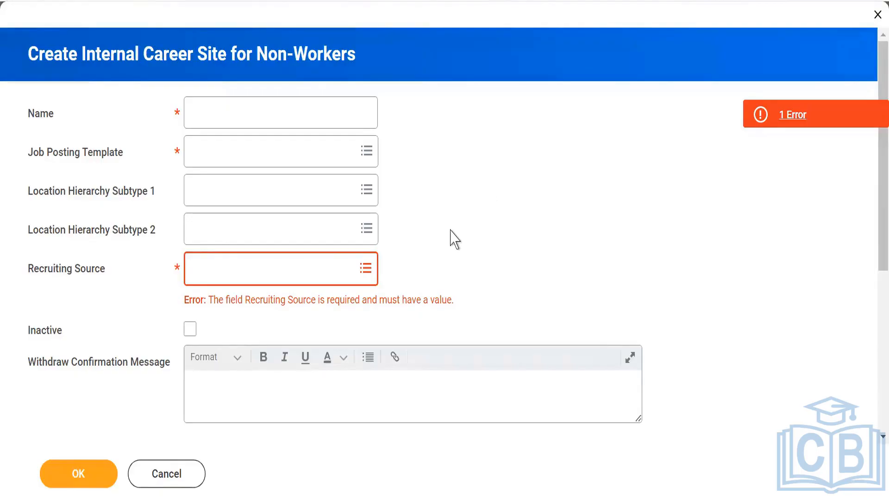
{"action": "scroll", "coordinate": [454, 240], "scroll_direction": "down", "scroll_amount": 2}
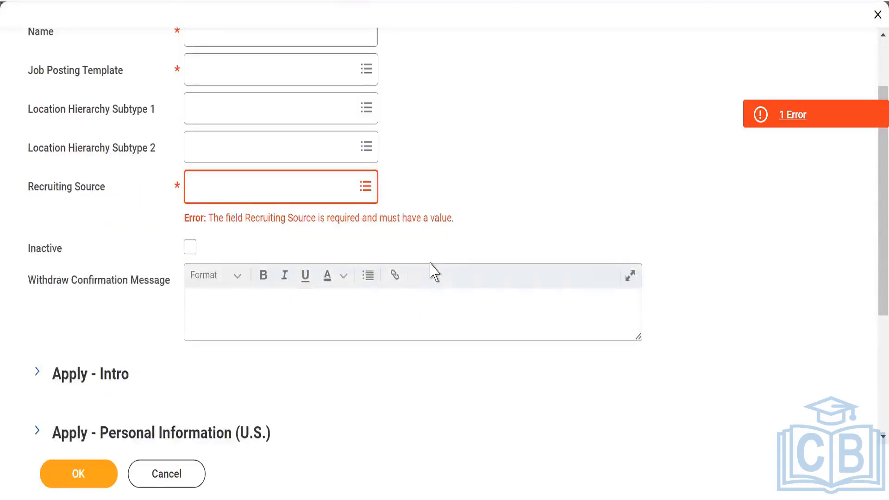
{"action": "scroll", "coordinate": [468, 247], "scroll_direction": "up", "scroll_amount": 2}
{"action": "scroll", "coordinate": [426, 252], "scroll_direction": "down", "scroll_amount": 6}
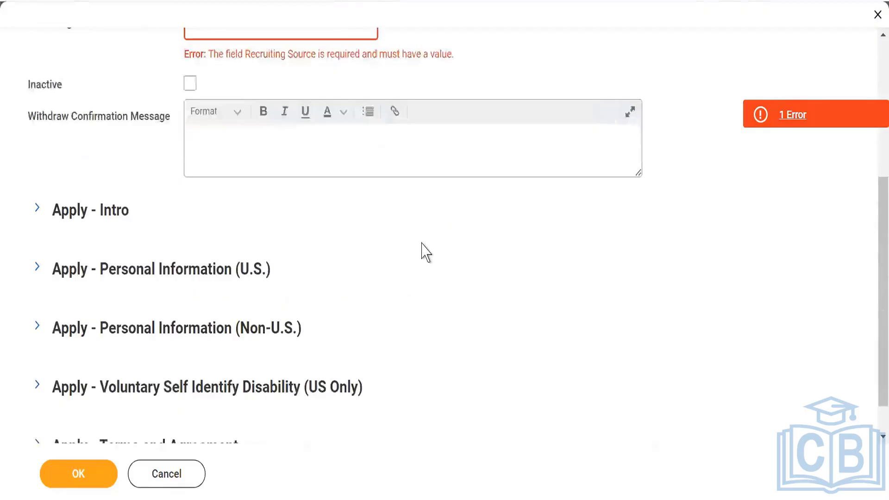
{"action": "scroll", "coordinate": [423, 231], "scroll_direction": "up", "scroll_amount": 4}
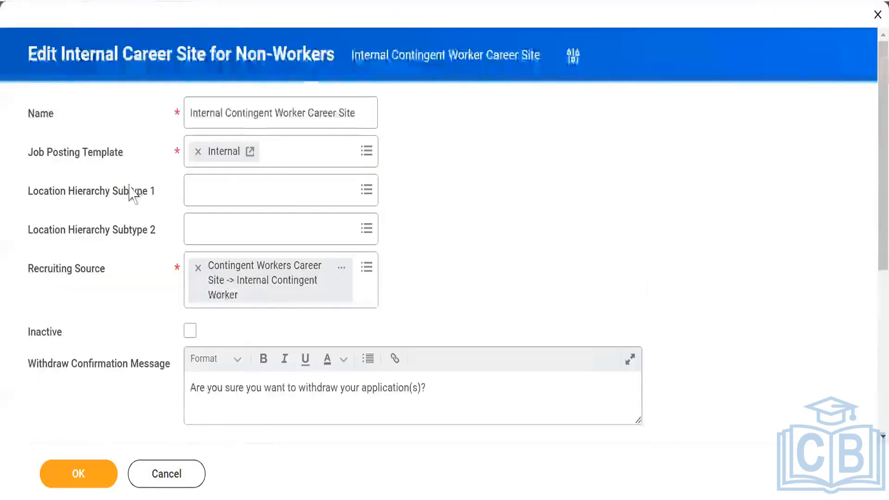
Look over the main fields of the Internal Contingent Worker Career Site form and expand Apply - Intro to view the Resume Parsing Message.
{"action": "scroll", "coordinate": [132, 194], "scroll_direction": "down", "scroll_amount": 2}
{"action": "scroll", "coordinate": [132, 195], "scroll_direction": "down", "scroll_amount": 4}
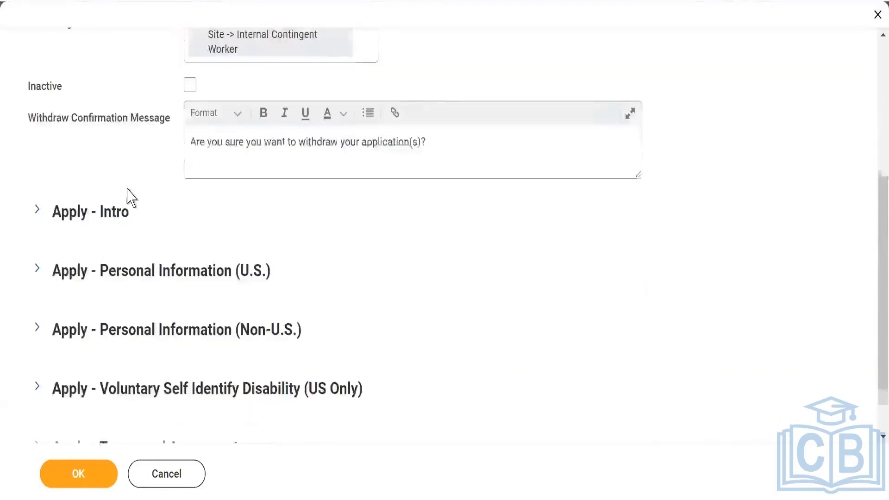
{"action": "scroll", "coordinate": [127, 197], "scroll_direction": "up", "scroll_amount": 5}
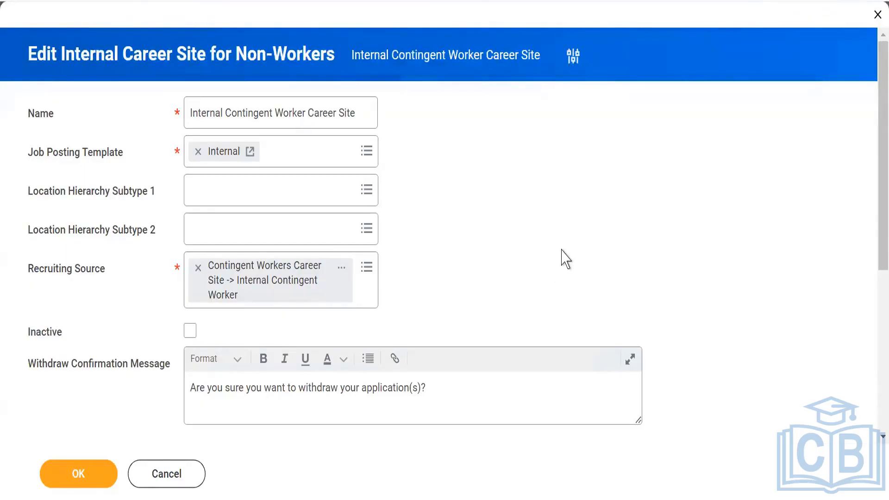
{"action": "scroll", "coordinate": [533, 250], "scroll_direction": "down", "scroll_amount": 2}
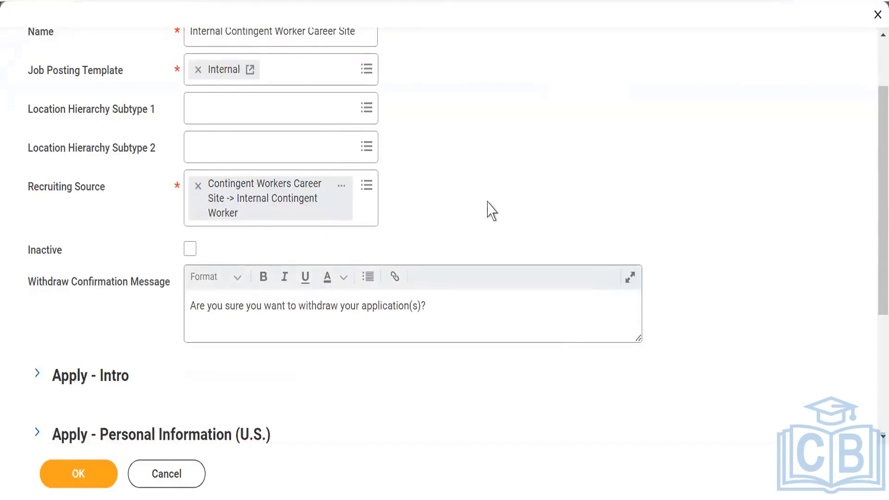
{"action": "scroll", "coordinate": [412, 227], "scroll_direction": "down", "scroll_amount": 3}
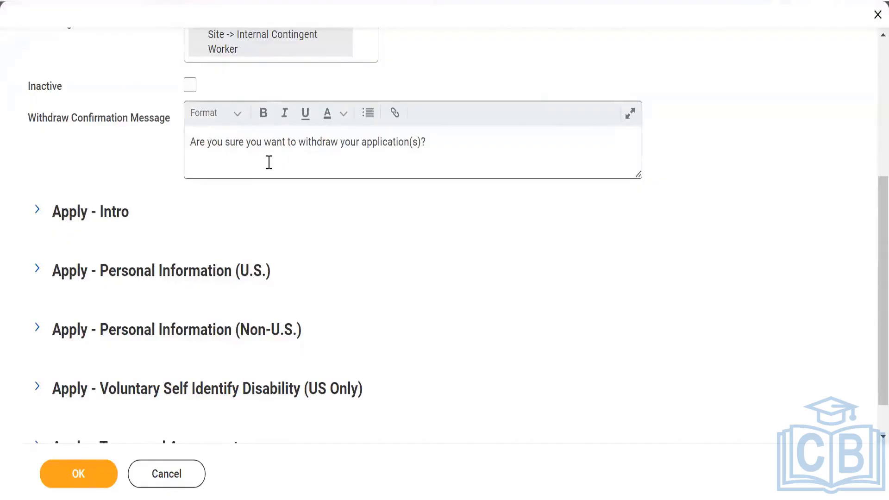
{"action": "left_click", "coordinate": [35, 212]}
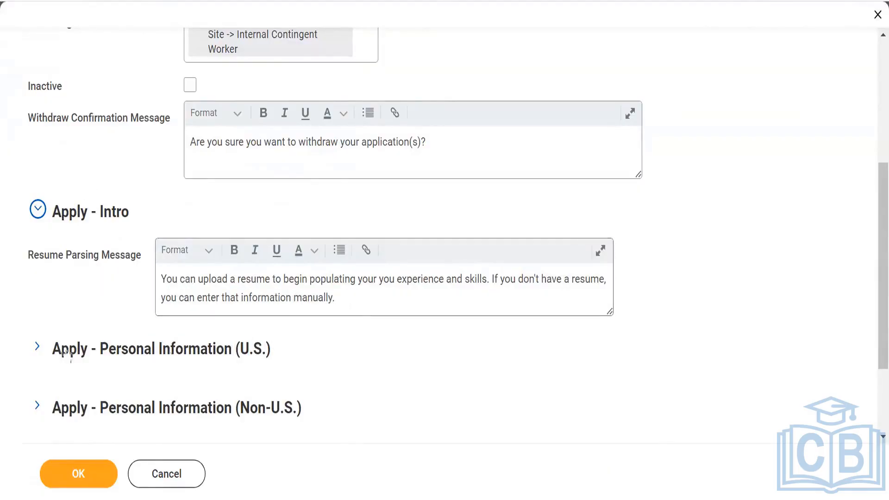
Expand Apply - Personal Information (U.S.) and review its section title, instructions and question table.
{"action": "left_click", "coordinate": [37, 348]}
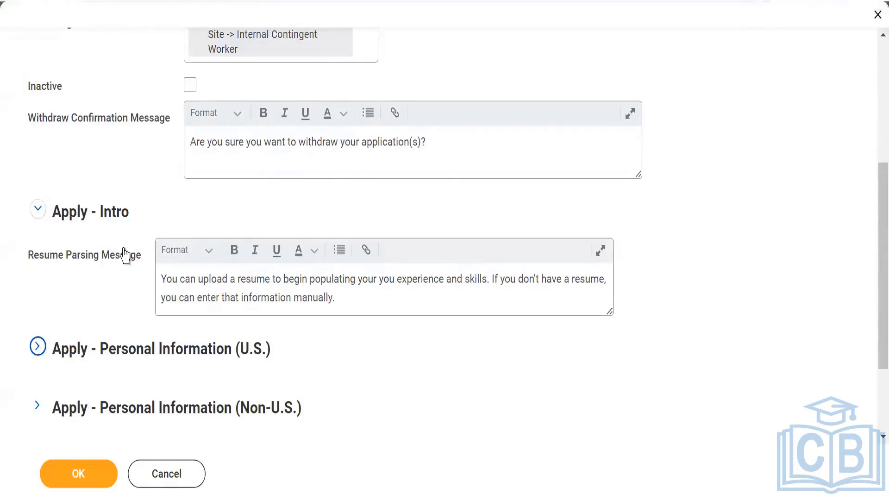
{"action": "scroll", "coordinate": [119, 252], "scroll_direction": "down", "scroll_amount": 4}
{"action": "scroll", "coordinate": [76, 275], "scroll_direction": "down", "scroll_amount": 2}
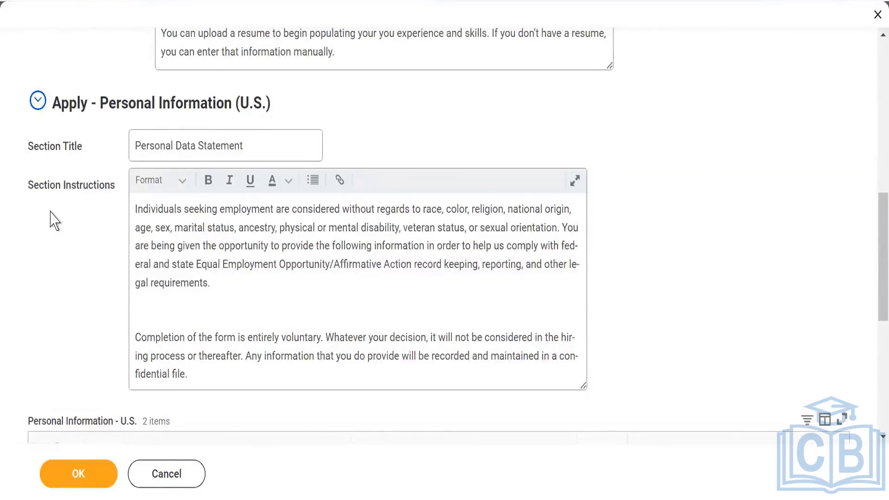
{"action": "scroll", "coordinate": [53, 218], "scroll_direction": "down", "scroll_amount": 2}
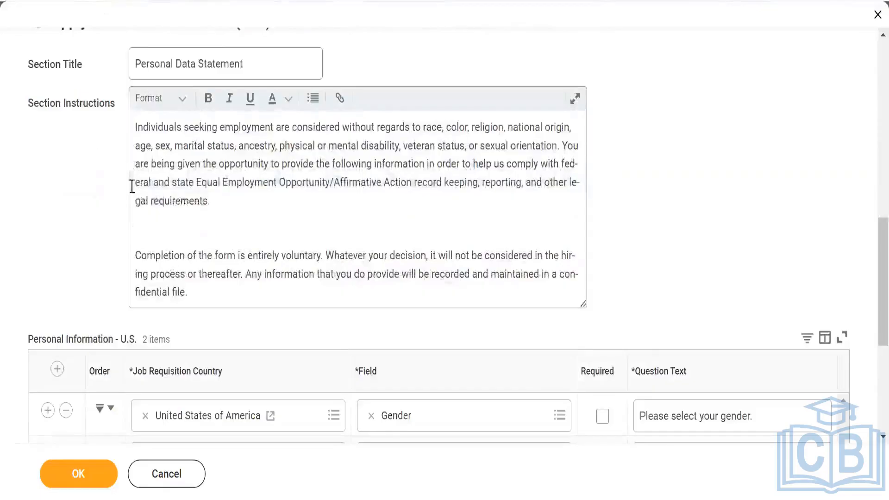
{"action": "scroll", "coordinate": [55, 229], "scroll_direction": "down", "scroll_amount": 2}
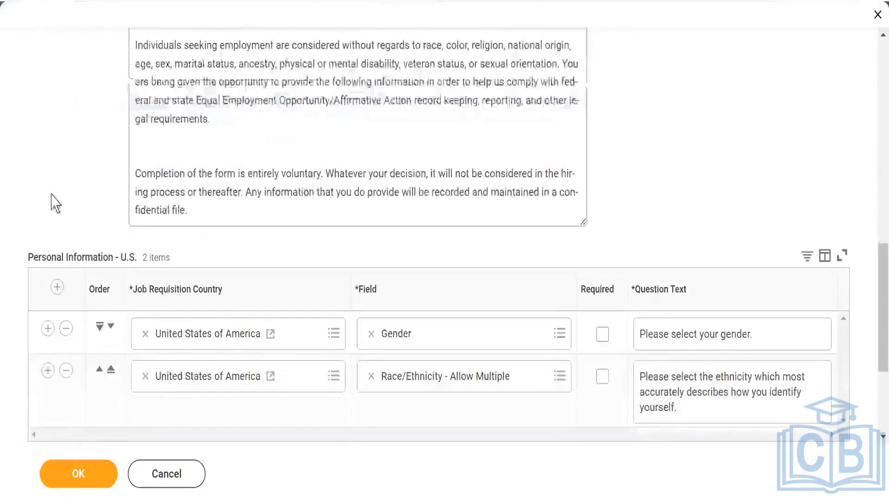
{"action": "scroll", "coordinate": [52, 200], "scroll_direction": "down", "scroll_amount": 2}
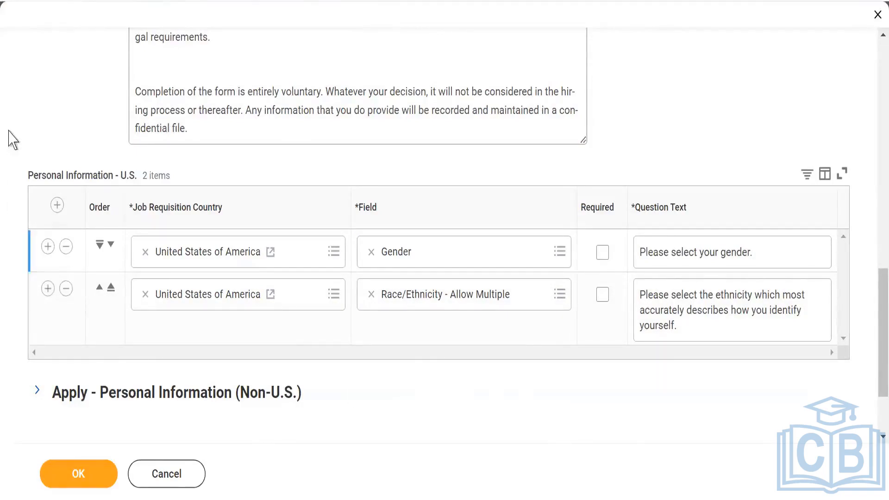
{"action": "scroll", "coordinate": [11, 136], "scroll_direction": "down", "scroll_amount": 2}
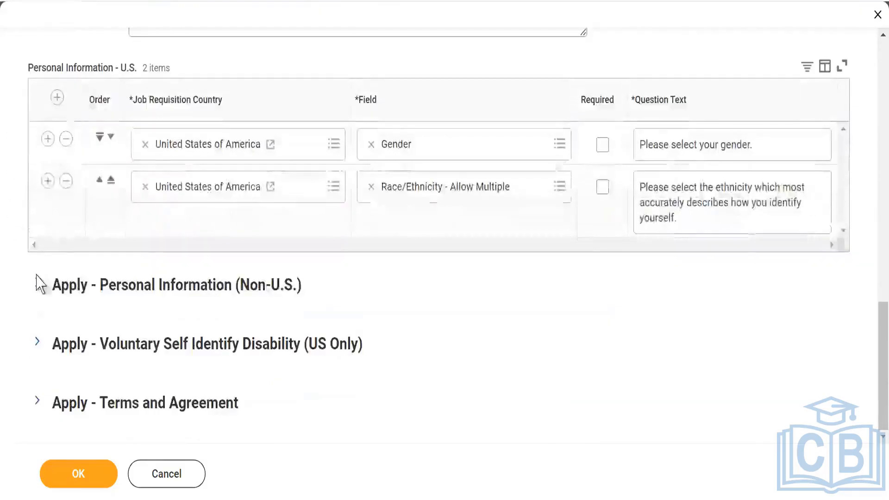
Expand Apply - Personal Information (Non-U.S.), browse the Personal Information choices in a new question text override row and remove that row.
{"action": "left_click", "coordinate": [37, 281]}
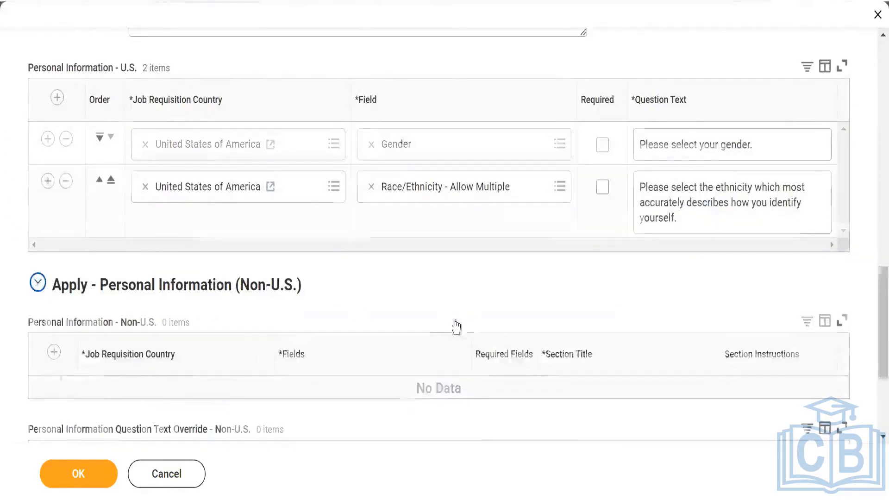
{"action": "scroll", "coordinate": [370, 324], "scroll_direction": "down", "scroll_amount": 4}
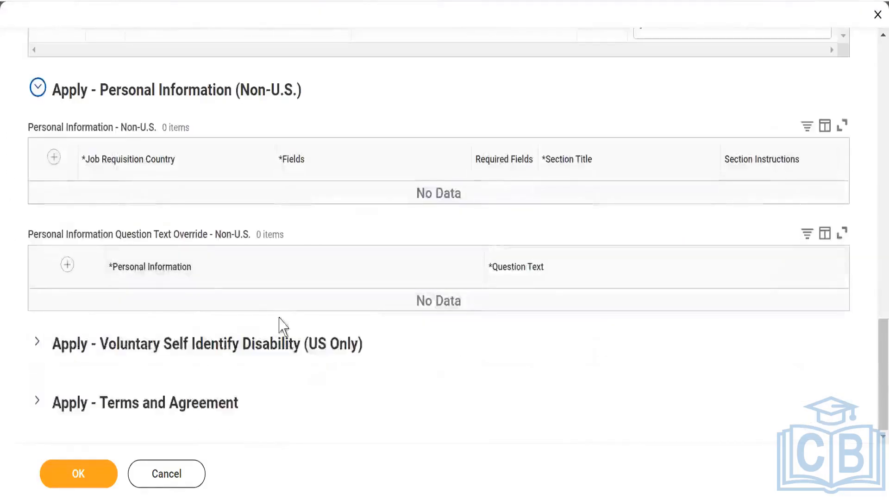
{"action": "left_click", "coordinate": [66, 267]}
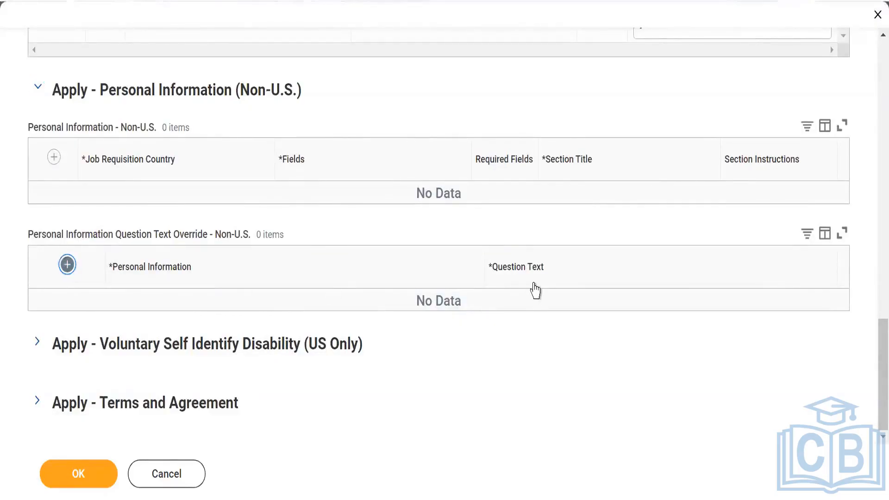
{"action": "left_click", "coordinate": [457, 330]}
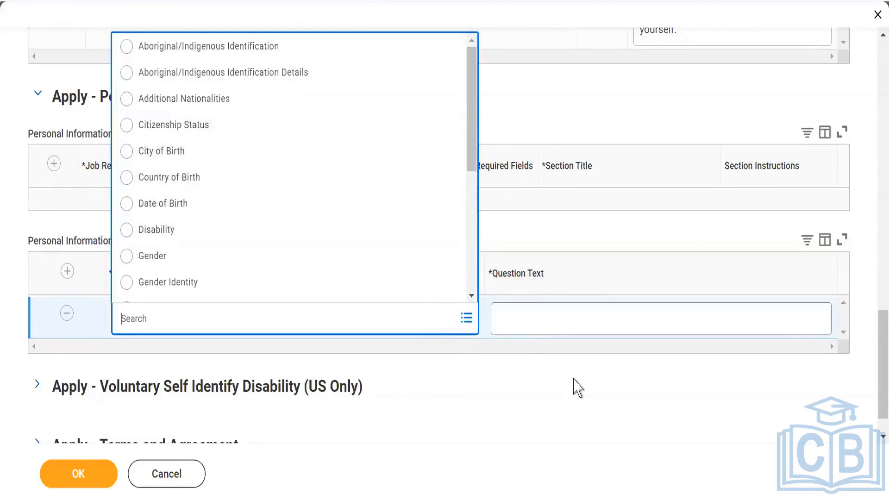
{"action": "left_click", "coordinate": [523, 367]}
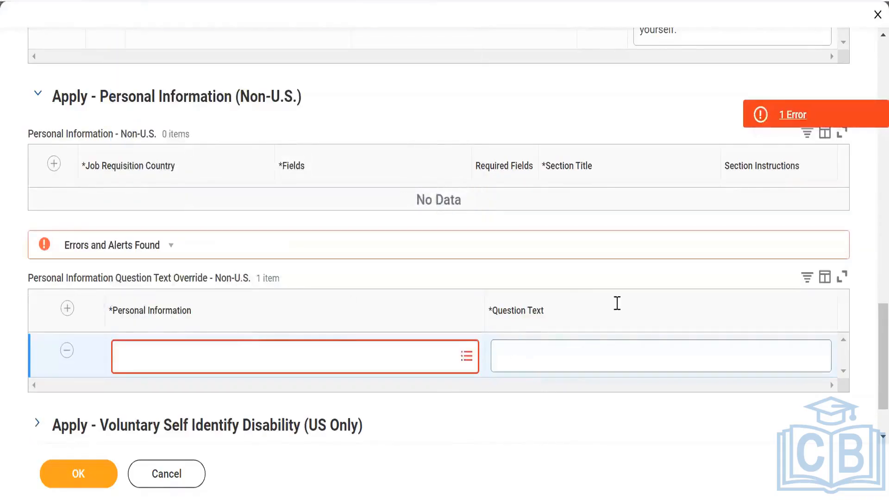
{"action": "left_click", "coordinate": [67, 350]}
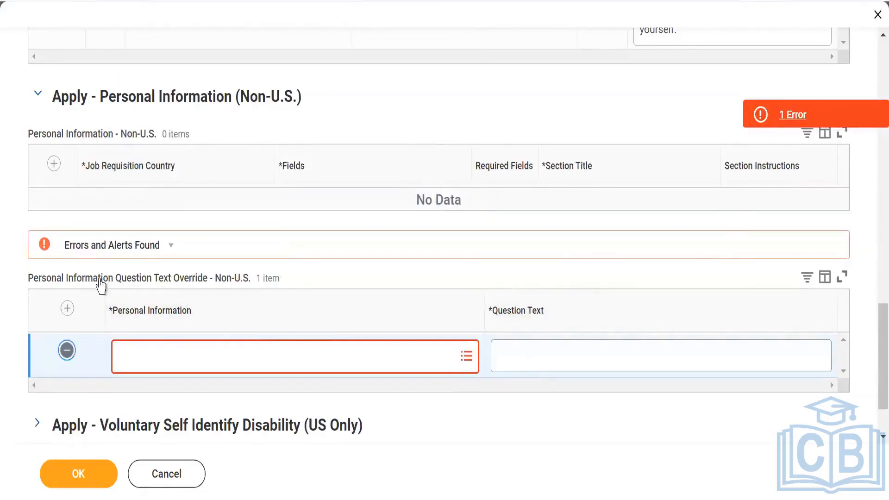
Expand Apply - Voluntary Self Identify Disability (US Only), review its two options and collapse the section.
{"action": "left_click", "coordinate": [37, 348]}
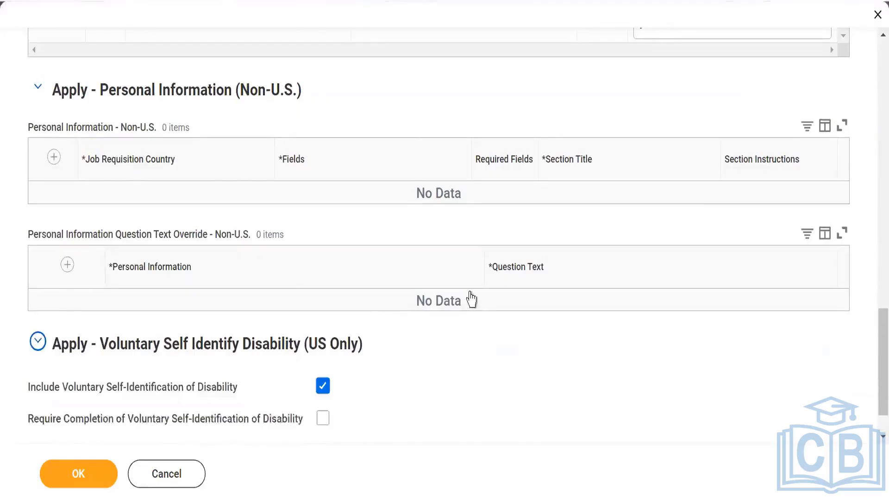
{"action": "scroll", "coordinate": [410, 323], "scroll_direction": "down", "scroll_amount": 1}
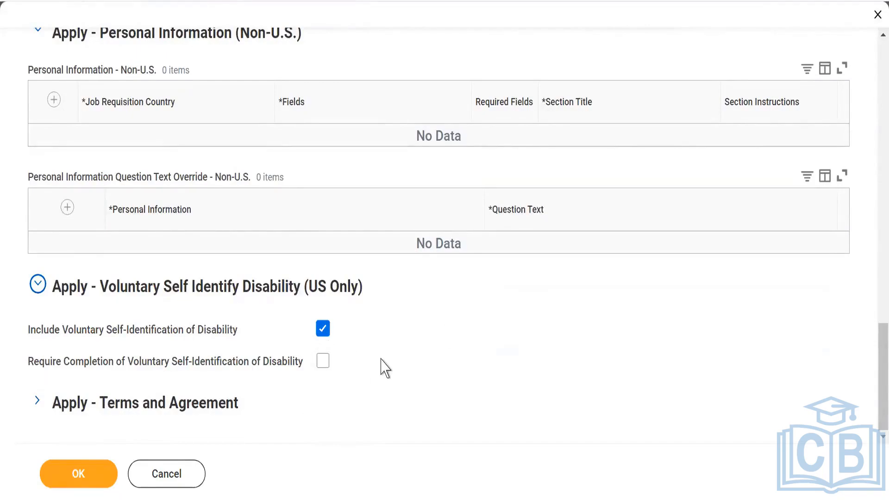
{"action": "left_click", "coordinate": [38, 286]}
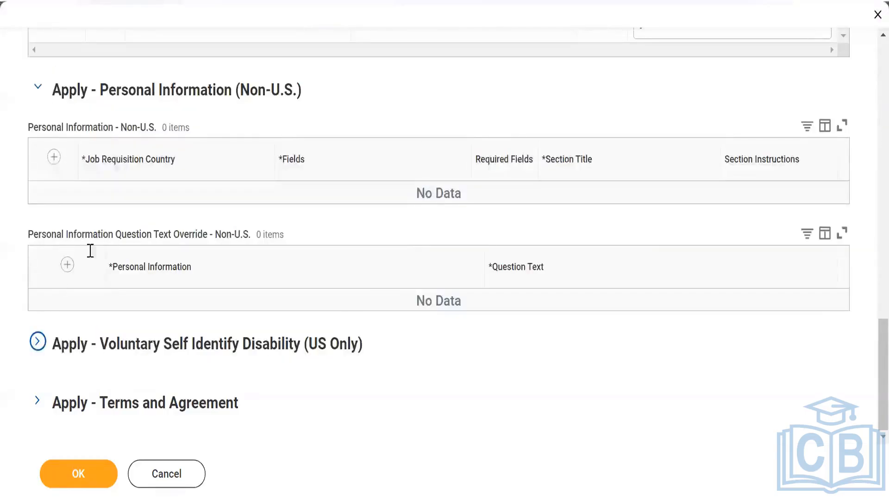
Expand Apply - Terms and Agreement, examine the terms, Candidate Consent help text and confirmation message, and return to the form's start.
{"action": "left_click", "coordinate": [37, 404]}
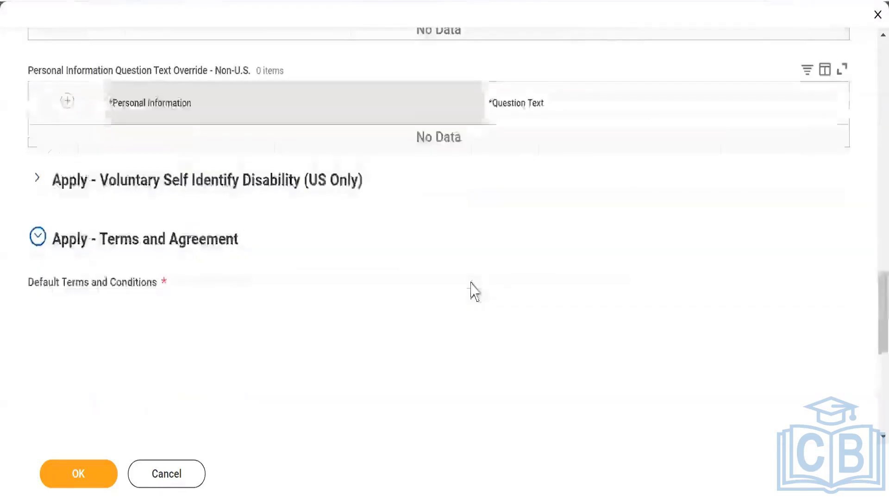
{"action": "scroll", "coordinate": [164, 223], "scroll_direction": "down", "scroll_amount": 3}
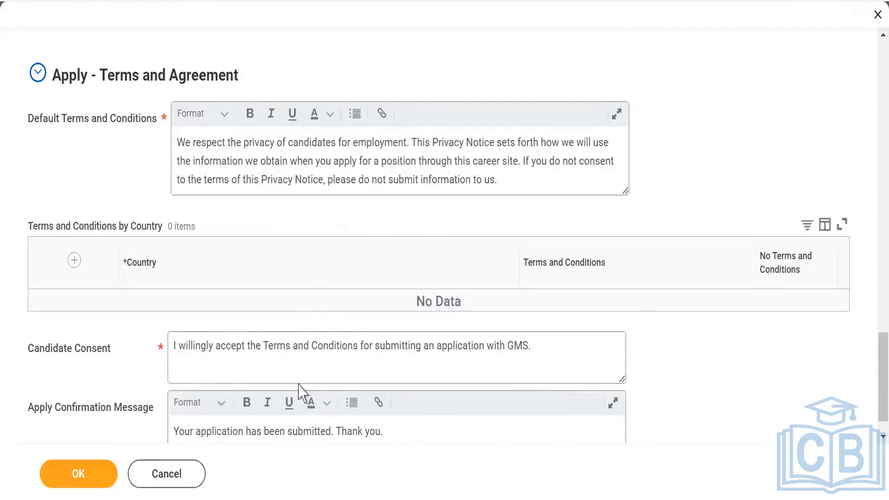
{"action": "scroll", "coordinate": [324, 353], "scroll_direction": "down", "scroll_amount": 1}
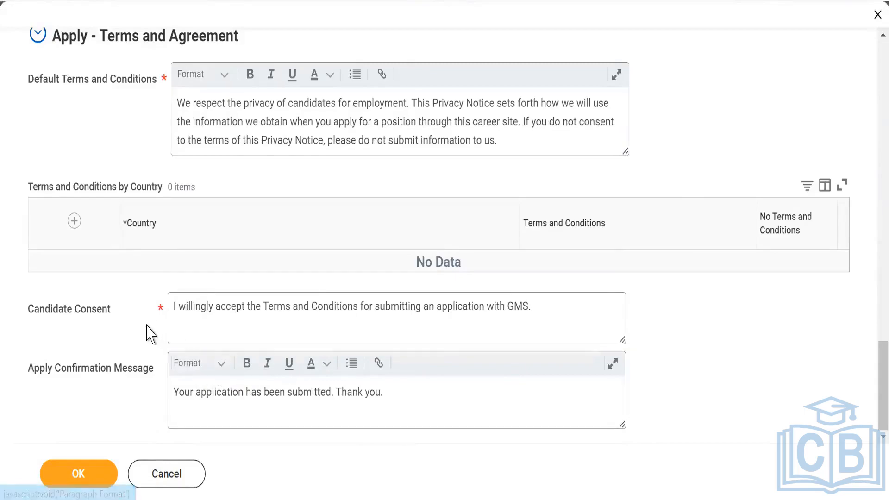
{"action": "mouse_move", "coordinate": [147, 331]}
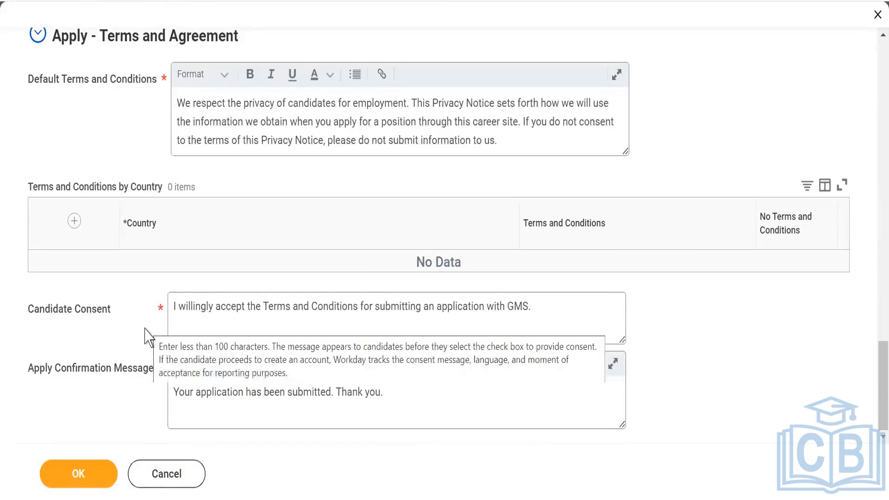
{"action": "scroll", "coordinate": [143, 349], "scroll_direction": "up", "scroll_amount": 15}
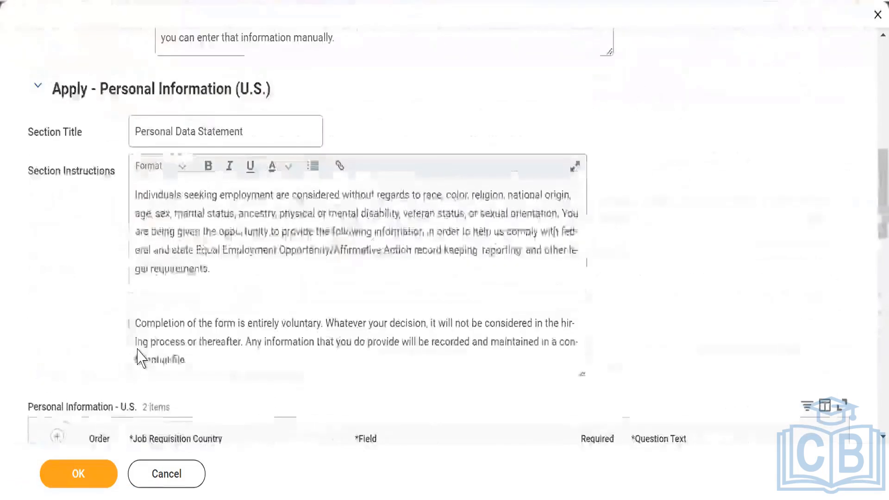
{"action": "scroll", "coordinate": [138, 357], "scroll_direction": "up", "scroll_amount": 10}
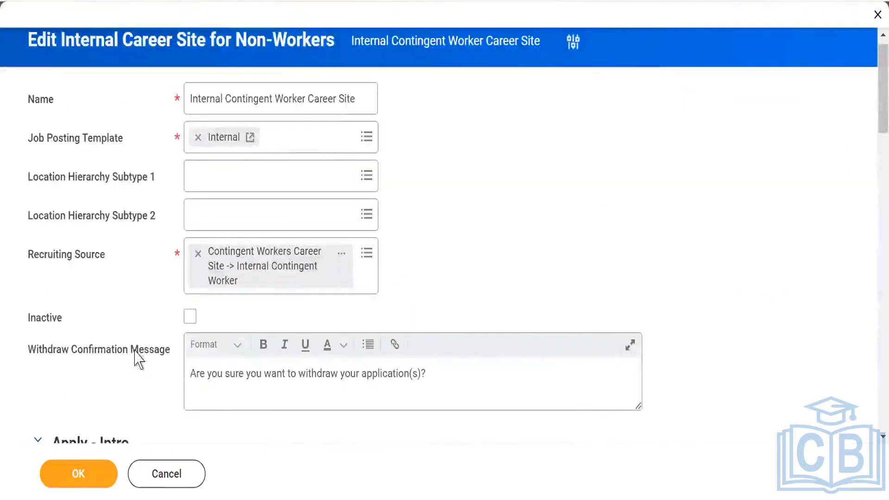
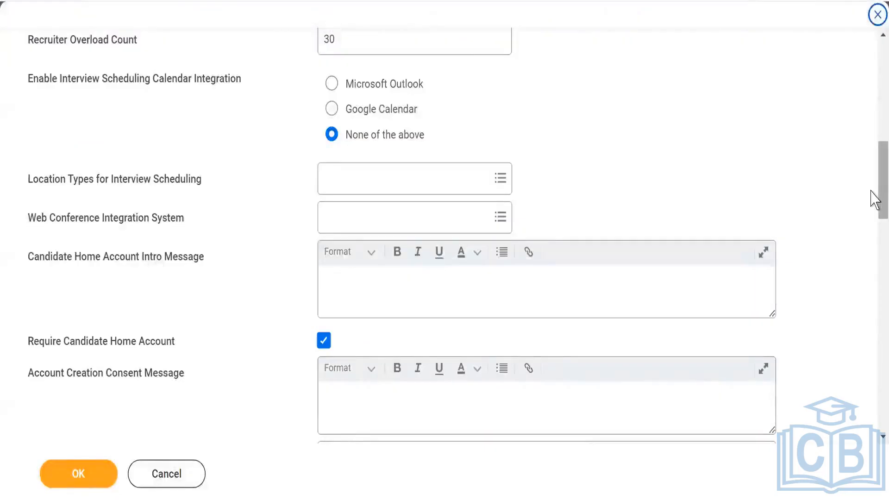
Examine the recruiting tenant setup options for candidate home accounts, consent, verification email, alternate career site URL and privacy policy.
{"action": "scroll", "coordinate": [875, 206], "scroll_direction": "down", "scroll_amount": 1}
{"action": "scroll", "coordinate": [872, 212], "scroll_direction": "down", "scroll_amount": 2}
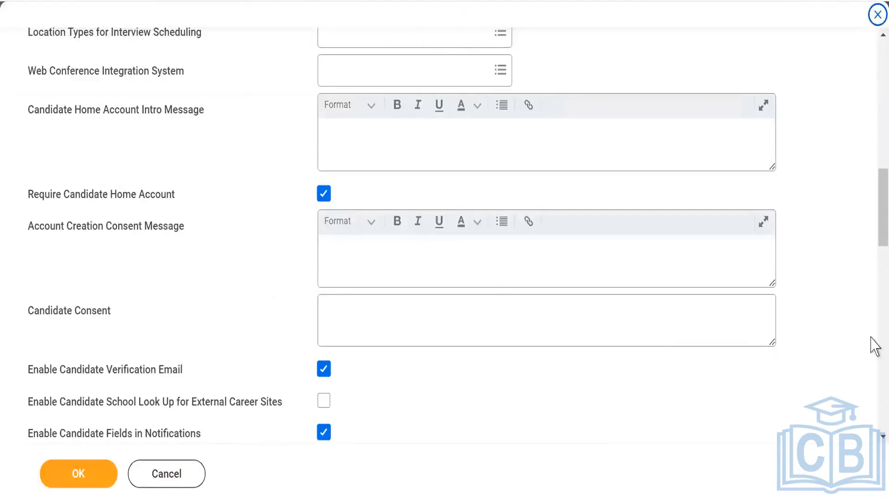
{"action": "left_click_drag", "start_coordinate": [874, 230], "coordinate": [874, 239]}
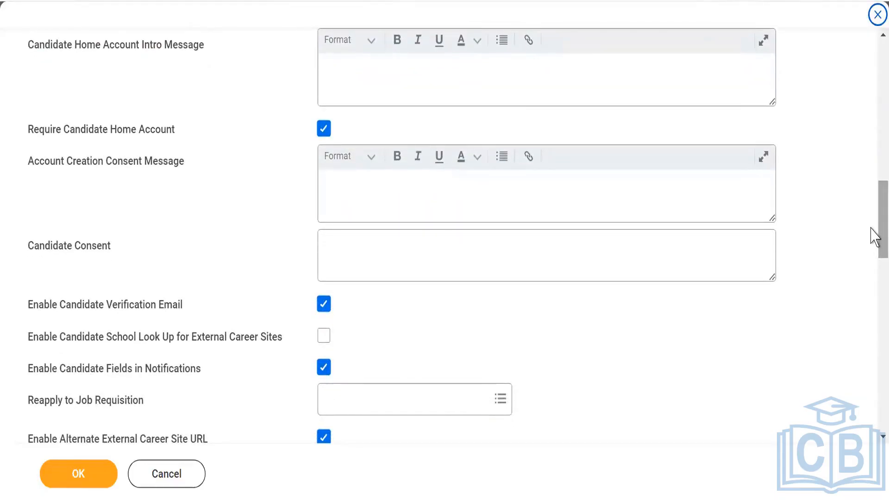
{"action": "left_click_drag", "start_coordinate": [871, 231], "coordinate": [874, 242]}
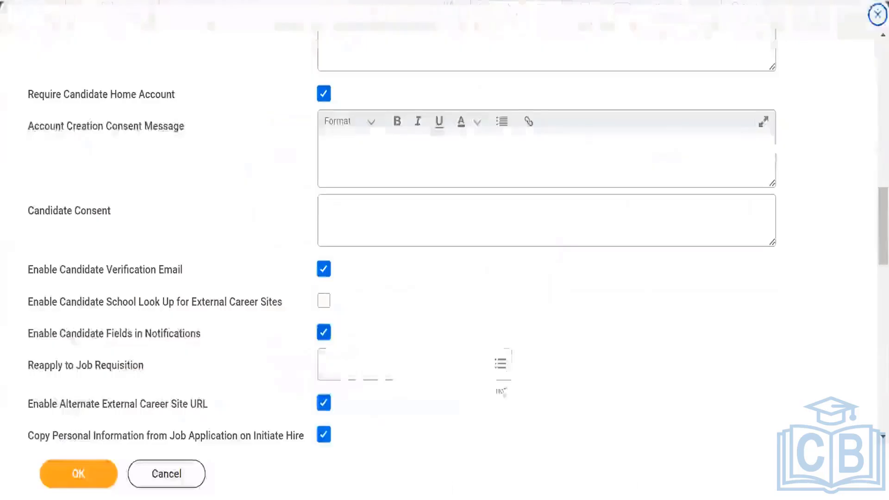
{"action": "left_click_drag", "start_coordinate": [872, 208], "coordinate": [872, 231]}
{"action": "scroll", "coordinate": [871, 230], "scroll_direction": "down", "scroll_amount": 1}
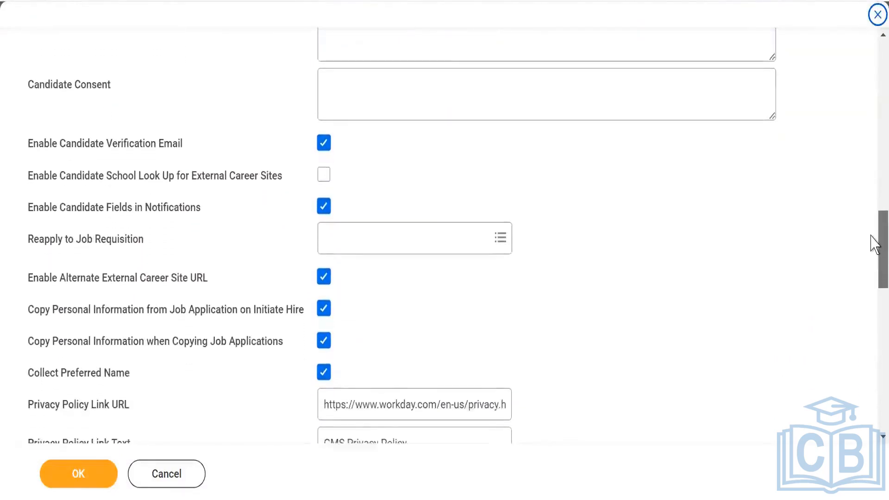
Compare the Candidate Consent setting with the "Setup: External career site" slide in PowerPoint and return to the Workday setup form.
{"action": "scroll", "coordinate": [871, 231], "scroll_direction": "up", "scroll_amount": 1}
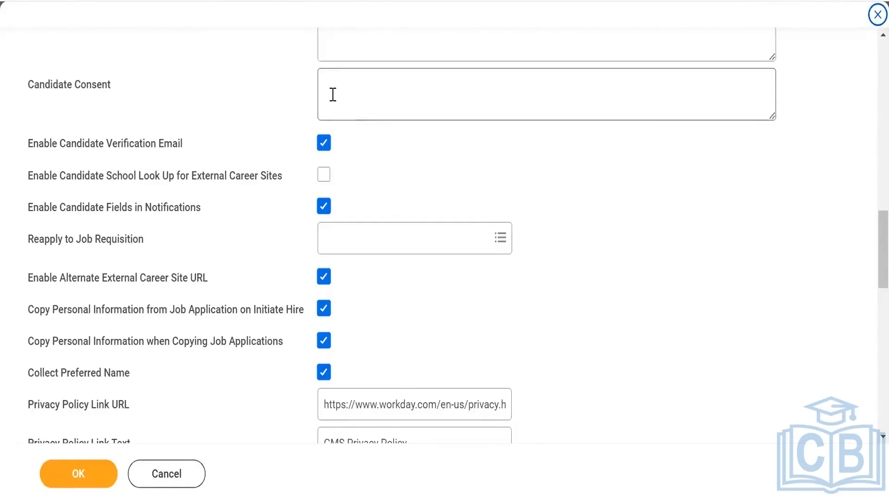
{"action": "mouse_move", "coordinate": [379, 100]}
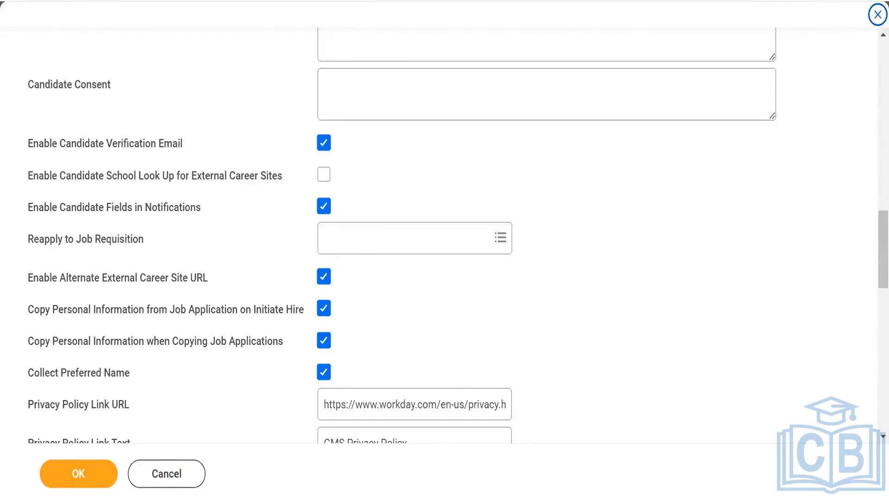
{"action": "key", "text": "alt+Tab"}
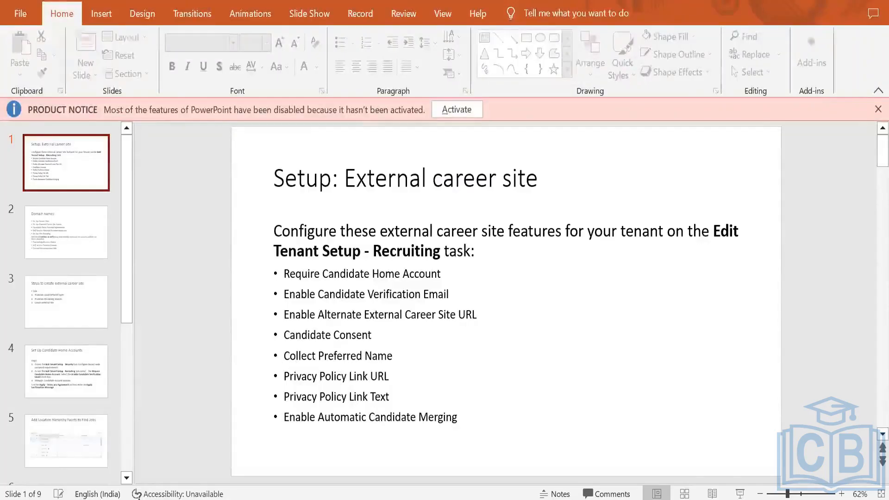
{"action": "key", "text": "alt+Tab"}
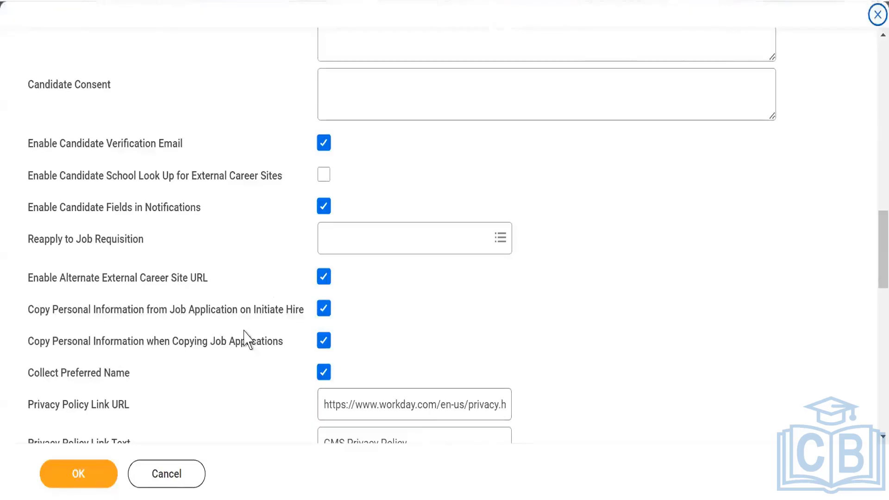
Review the recruiting tenant setup from its start, covering the referral, duplicate referral, candidate merging and interview scheduling settings.
{"action": "scroll", "coordinate": [247, 338], "scroll_direction": "up", "scroll_amount": 4}
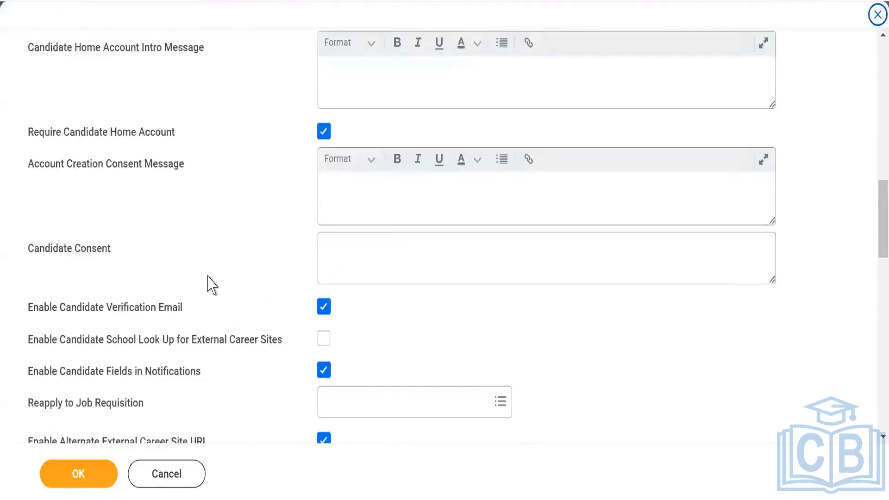
{"action": "scroll", "coordinate": [210, 284], "scroll_direction": "up", "scroll_amount": 8}
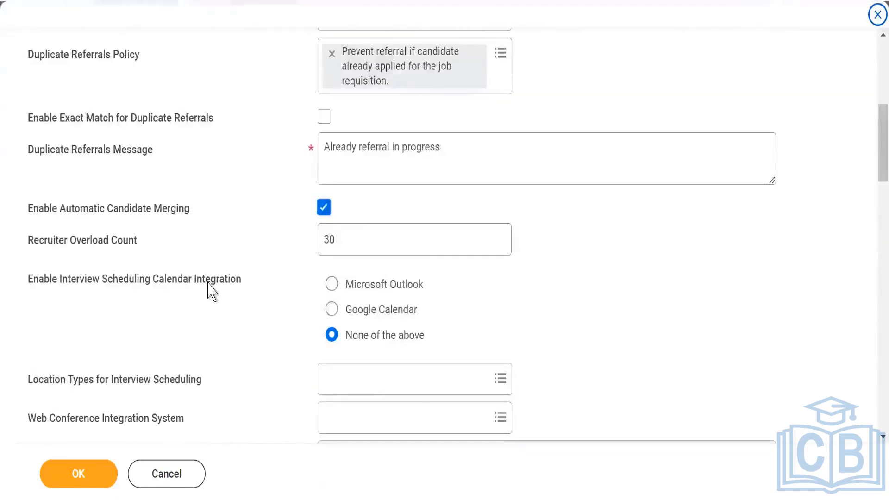
{"action": "scroll", "coordinate": [209, 289], "scroll_direction": "up", "scroll_amount": 7}
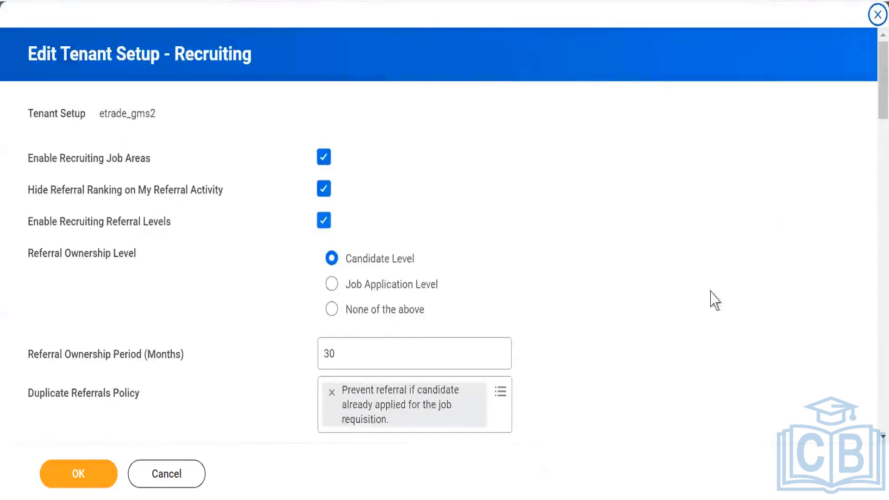
{"action": "scroll", "coordinate": [871, 112], "scroll_direction": "down", "scroll_amount": 1}
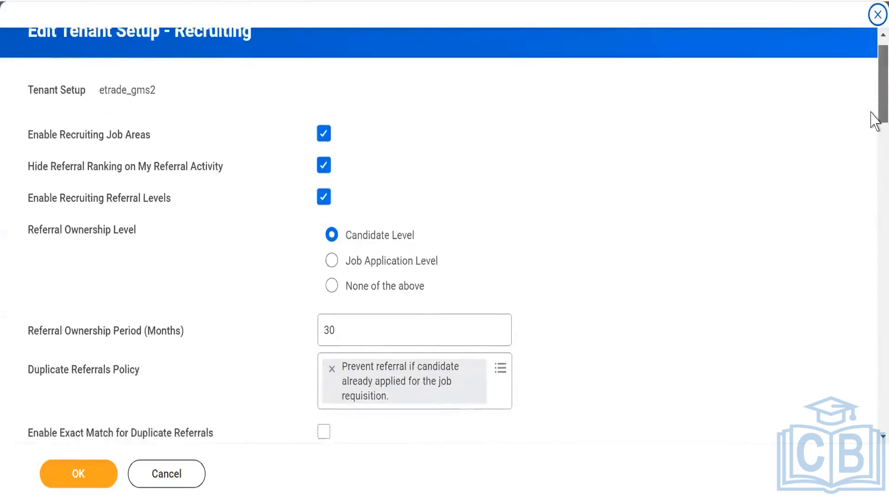
{"action": "scroll", "coordinate": [871, 112], "scroll_direction": "down", "scroll_amount": 4}
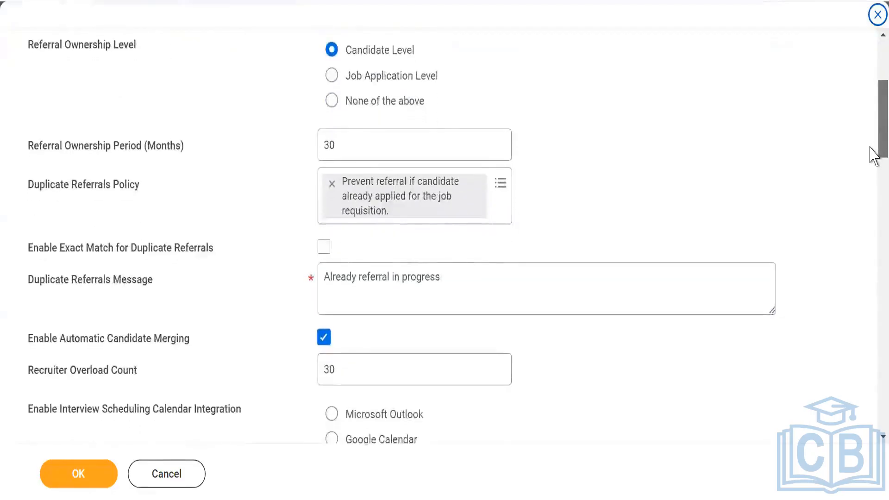
{"action": "scroll", "coordinate": [870, 149], "scroll_direction": "down", "scroll_amount": 2}
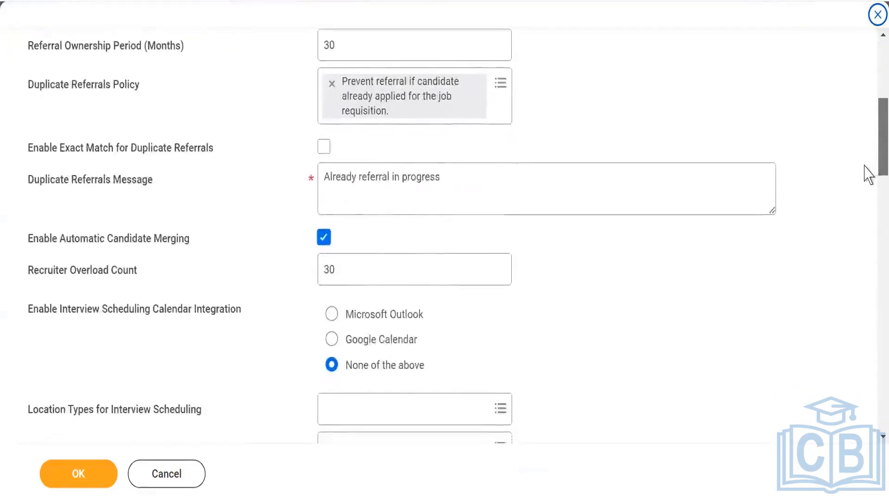
{"action": "scroll", "coordinate": [869, 175], "scroll_direction": "down", "scroll_amount": 2}
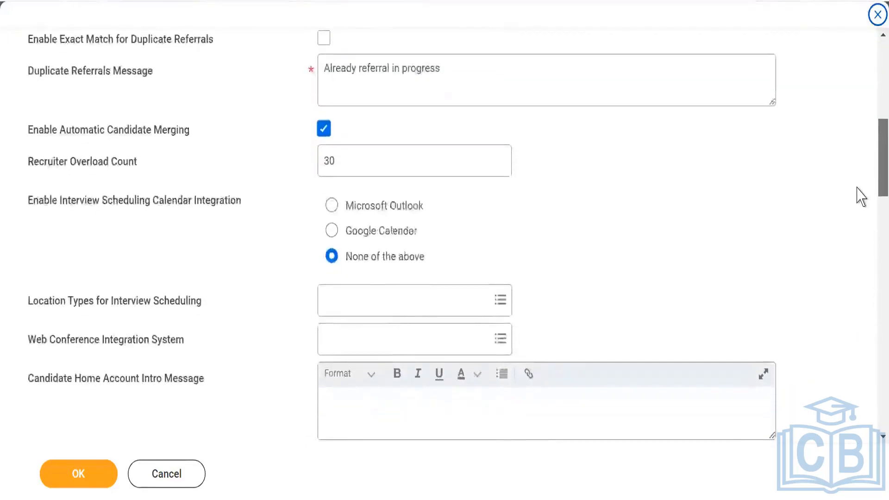
Examine the candidate home account and consent settings, then read the help text for Enable Candidate School Look Up for External Career Sites.
{"action": "scroll", "coordinate": [861, 196], "scroll_direction": "down", "scroll_amount": 4}
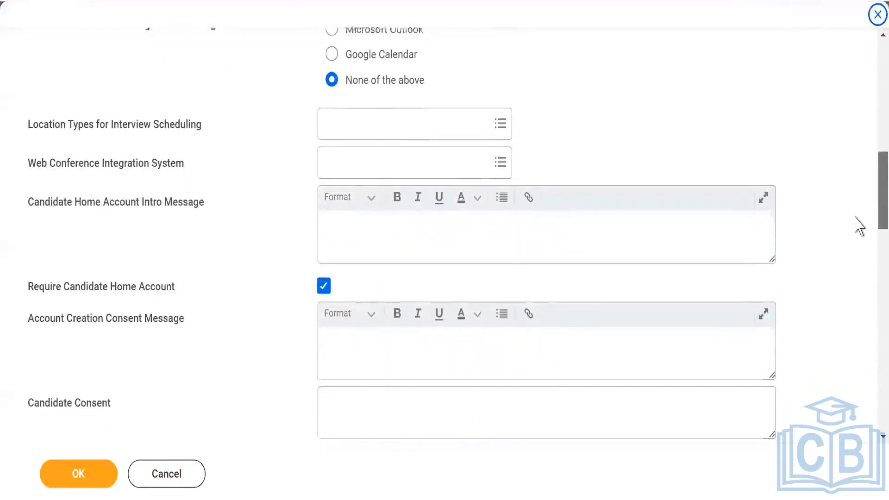
{"action": "scroll", "coordinate": [860, 226], "scroll_direction": "down", "scroll_amount": 2}
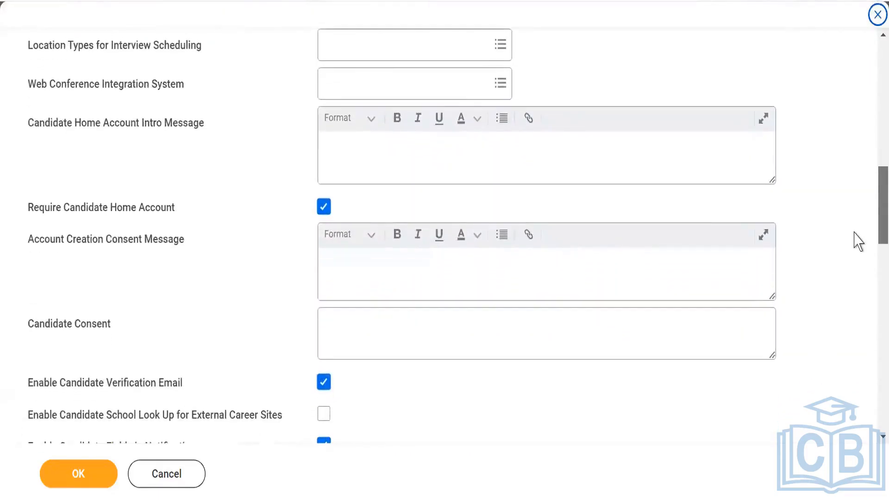
{"action": "scroll", "coordinate": [859, 241], "scroll_direction": "down", "scroll_amount": 2}
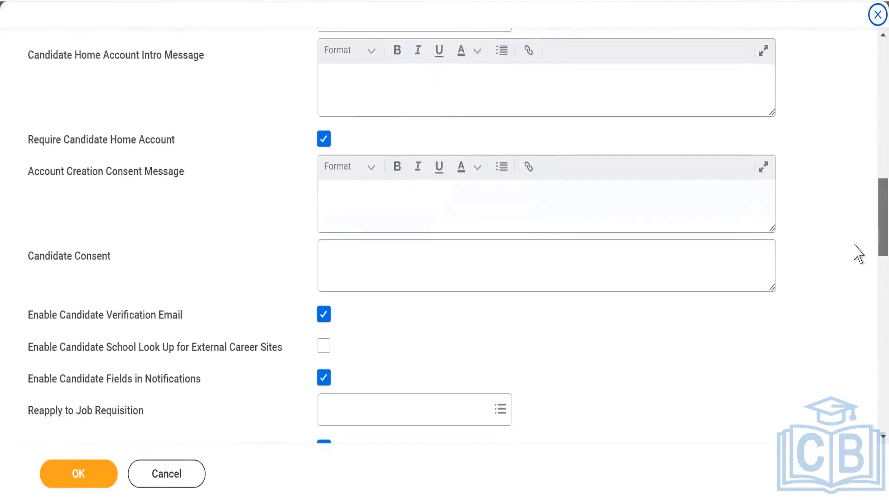
{"action": "scroll", "coordinate": [859, 253], "scroll_direction": "down", "scroll_amount": 2}
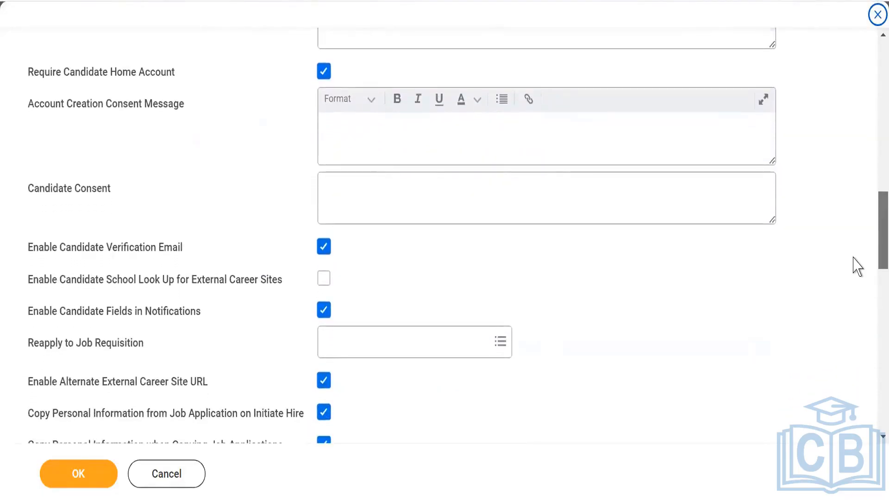
{"action": "scroll", "coordinate": [857, 268], "scroll_direction": "down", "scroll_amount": 2}
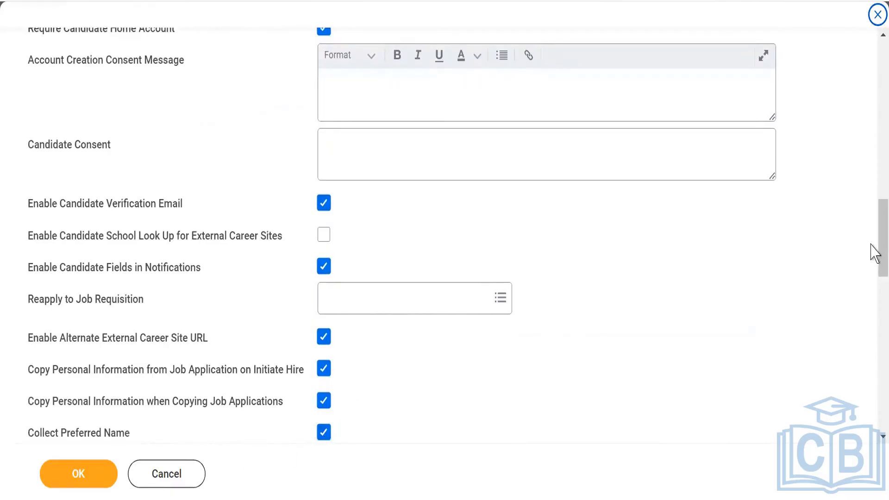
{"action": "scroll", "coordinate": [871, 246], "scroll_direction": "down", "scroll_amount": 2}
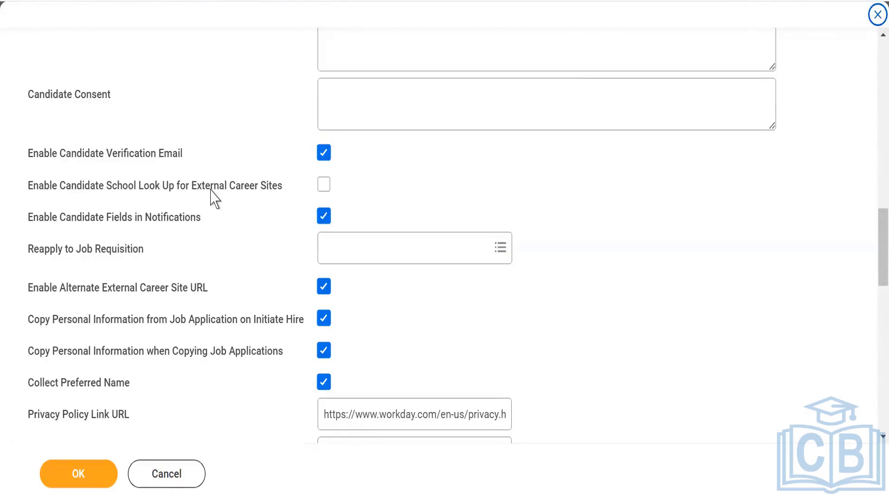
{"action": "mouse_move", "coordinate": [211, 191]}
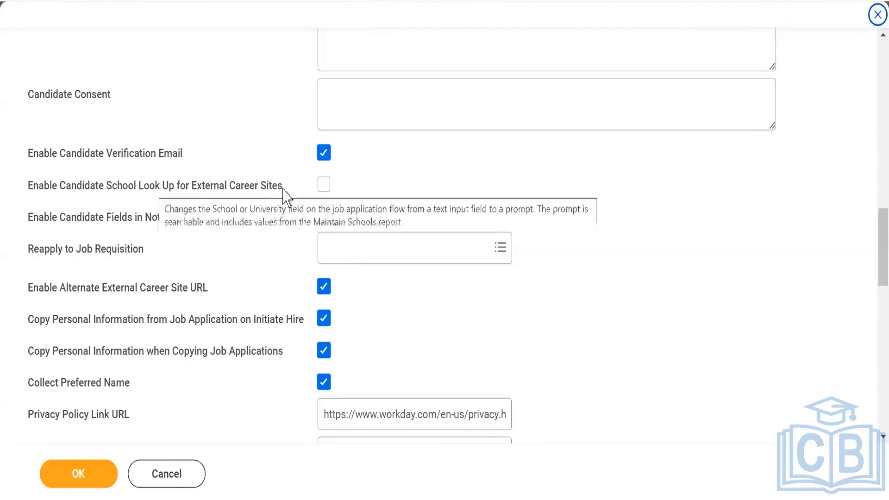
{"action": "mouse_move", "coordinate": [240, 189]}
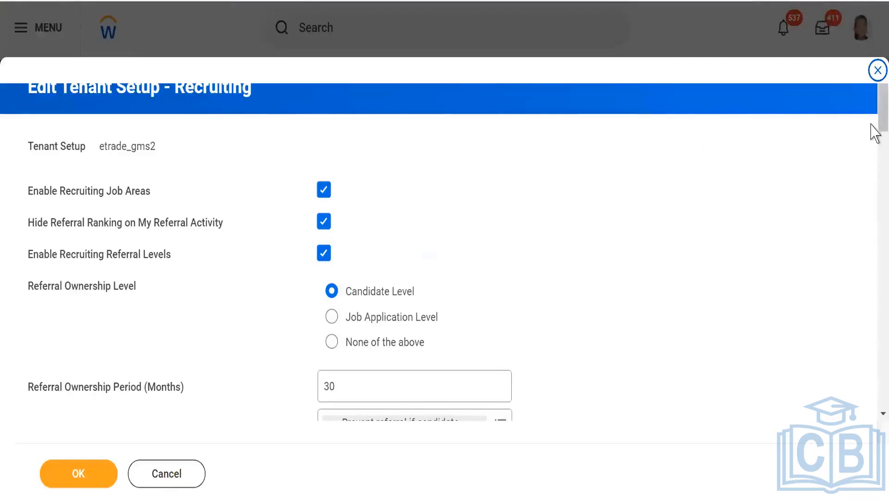
Examine the recruiting setup options from Candidate Consent through Reapply to Job Requisition, alternate career site URL and privacy policy link.
{"action": "left_click_drag", "start_coordinate": [875, 126], "coordinate": [875, 222]}
{"action": "scroll", "coordinate": [872, 214], "scroll_direction": "down", "scroll_amount": 2}
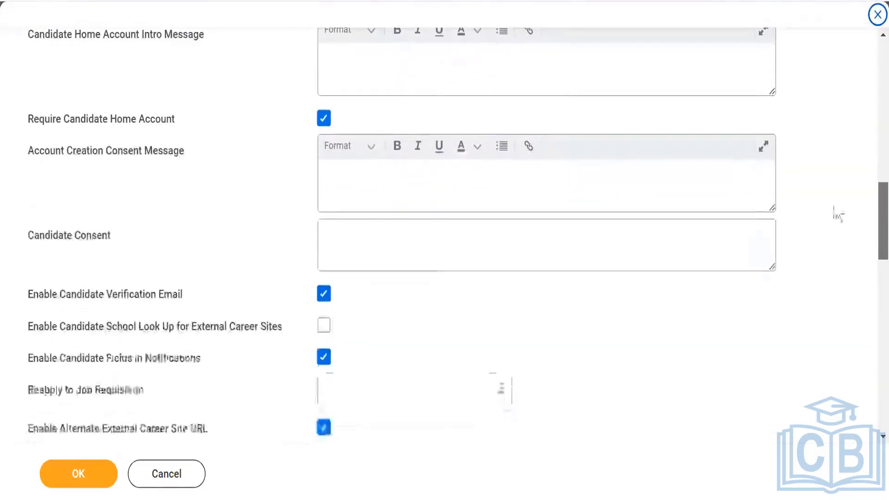
{"action": "key", "text": "alt+Tab"}
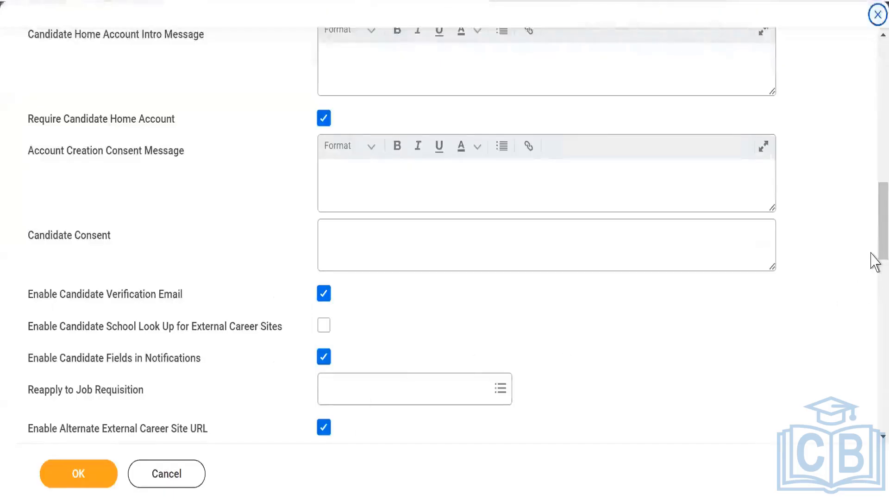
{"action": "left_click_drag", "start_coordinate": [870, 244], "coordinate": [871, 280]}
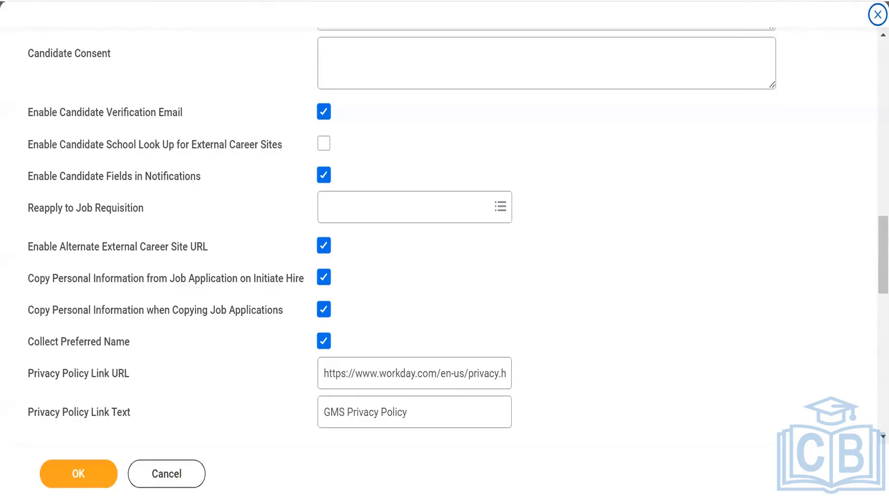
{"action": "key", "text": "alt+Tab"}
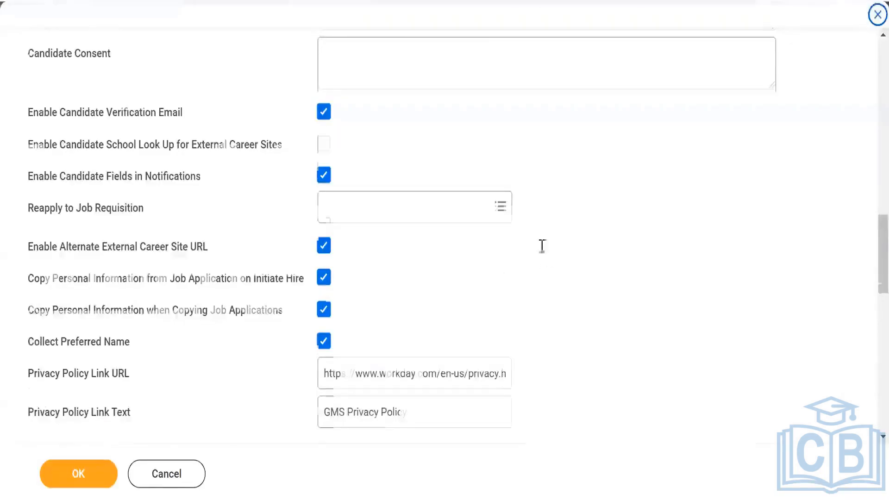
Recheck the referral ownership, duplicate referral, automatic candidate merging and recruiter overload settings near the start of the form.
{"action": "scroll", "coordinate": [542, 245], "scroll_direction": "up", "scroll_amount": 4}
{"action": "scroll", "coordinate": [542, 243], "scroll_direction": "up", "scroll_amount": 3}
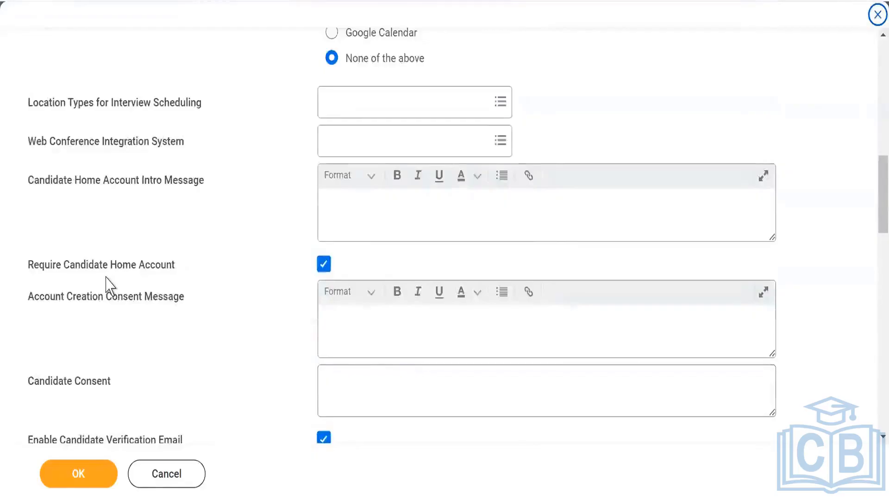
{"action": "scroll", "coordinate": [109, 286], "scroll_direction": "up", "scroll_amount": 2}
{"action": "scroll", "coordinate": [110, 285], "scroll_direction": "up", "scroll_amount": 3}
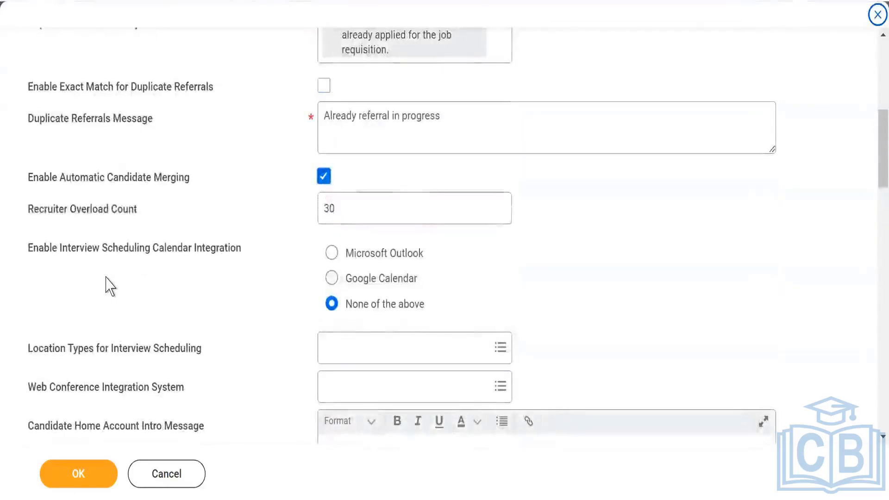
{"action": "scroll", "coordinate": [110, 279], "scroll_direction": "up", "scroll_amount": 2}
{"action": "scroll", "coordinate": [104, 194], "scroll_direction": "up", "scroll_amount": 3}
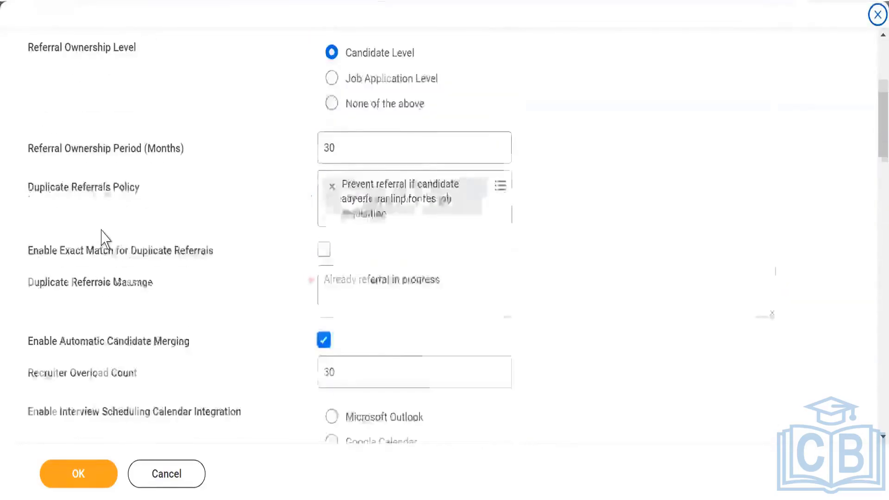
{"action": "scroll", "coordinate": [110, 264], "scroll_direction": "up", "scroll_amount": 2}
{"action": "scroll", "coordinate": [111, 265], "scroll_direction": "down", "scroll_amount": 4}
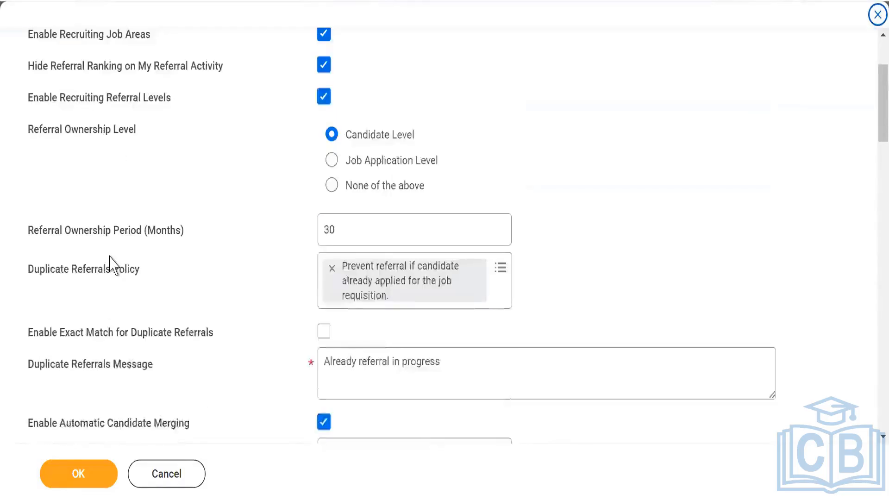
{"action": "scroll", "coordinate": [113, 266], "scroll_direction": "down", "scroll_amount": 2}
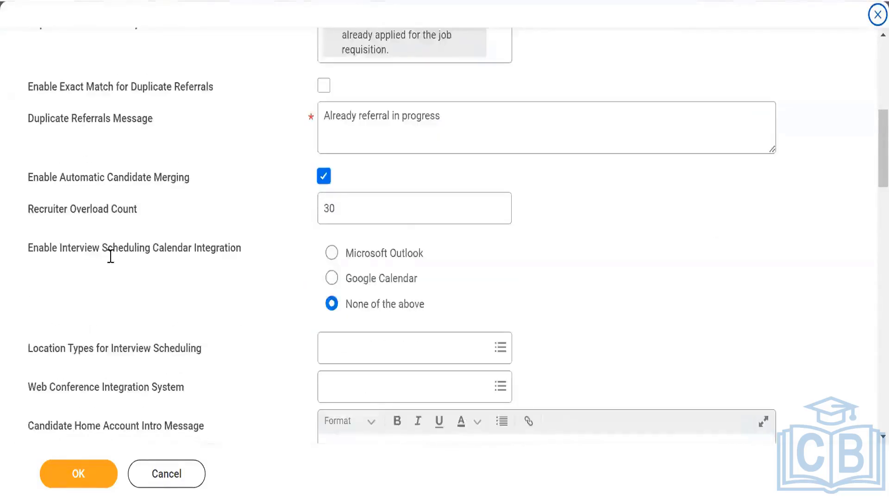
Review the settings from interview scheduling through candidate consent, personal information copying and the privacy policy link.
{"action": "scroll", "coordinate": [111, 255], "scroll_direction": "down", "scroll_amount": 4}
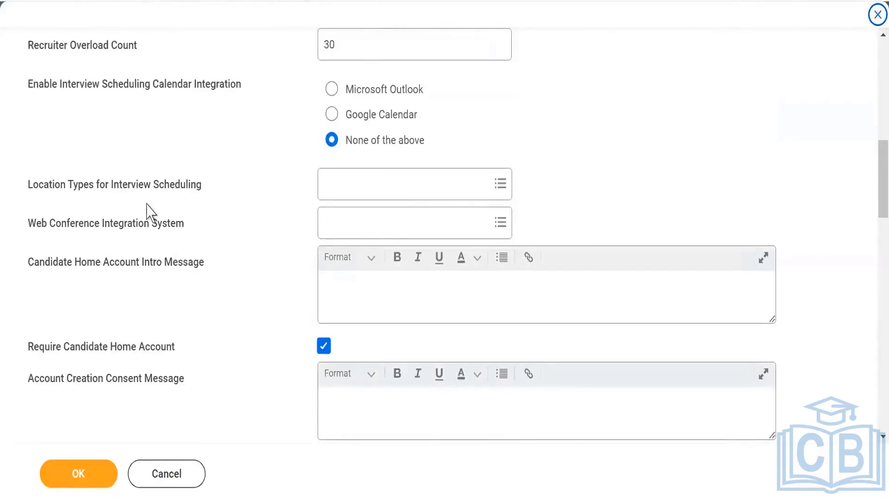
{"action": "scroll", "coordinate": [148, 213], "scroll_direction": "down", "scroll_amount": 2}
{"action": "scroll", "coordinate": [162, 259], "scroll_direction": "down", "scroll_amount": 2}
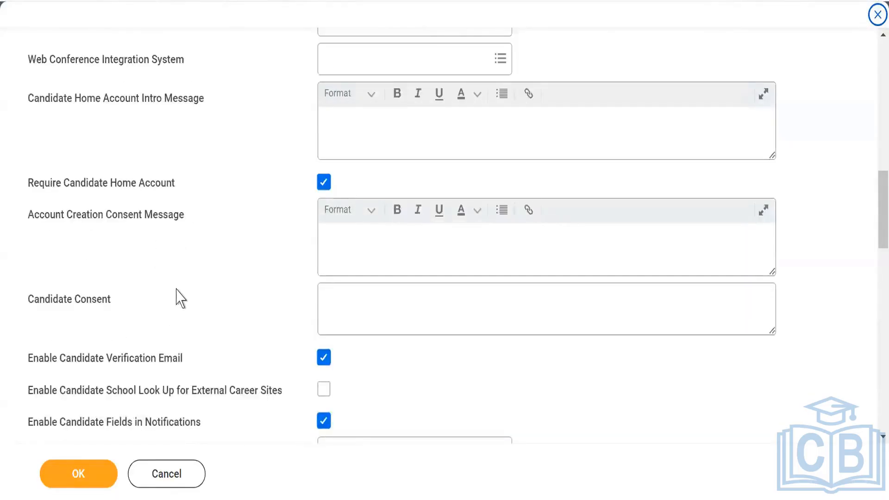
{"action": "scroll", "coordinate": [178, 297], "scroll_direction": "down", "scroll_amount": 2}
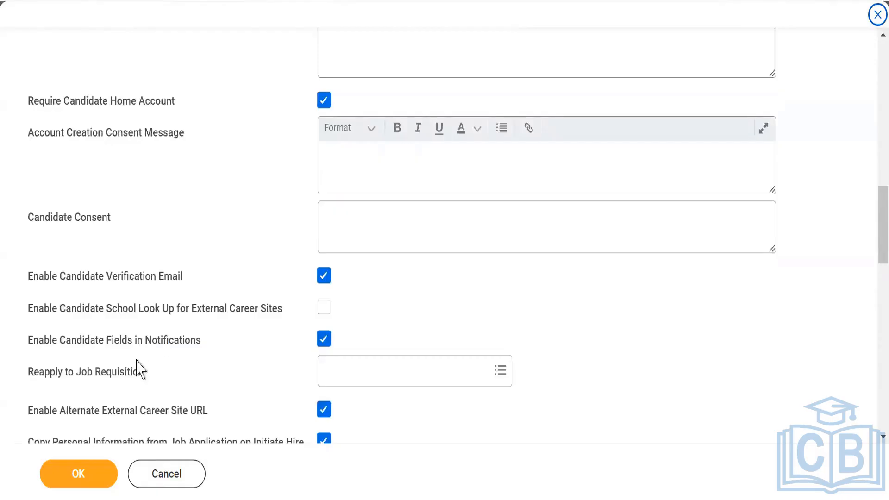
{"action": "scroll", "coordinate": [139, 368], "scroll_direction": "down", "scroll_amount": 2}
{"action": "scroll", "coordinate": [138, 362], "scroll_direction": "down", "scroll_amount": 2}
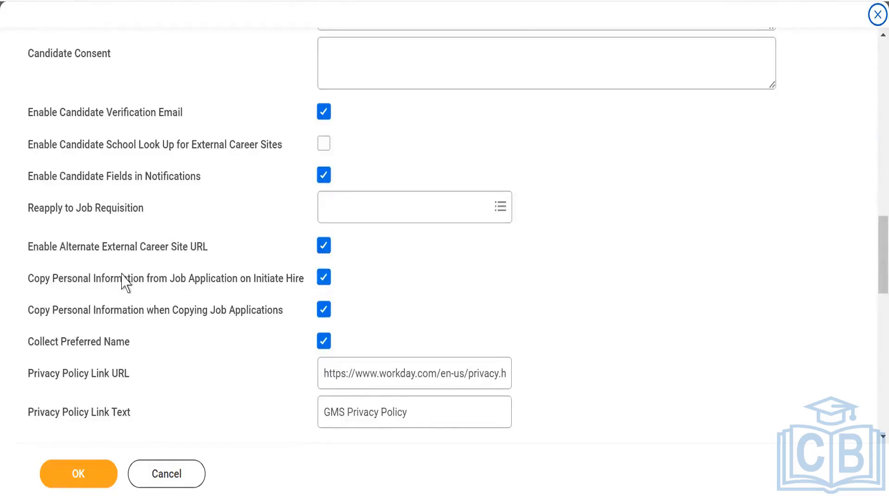
{"action": "mouse_move", "coordinate": [130, 281]}
Look back over the candidate account, web conference, interview scheduling and Recruiter Overload Count settings.
{"action": "scroll", "coordinate": [153, 294], "scroll_direction": "up", "scroll_amount": 1}
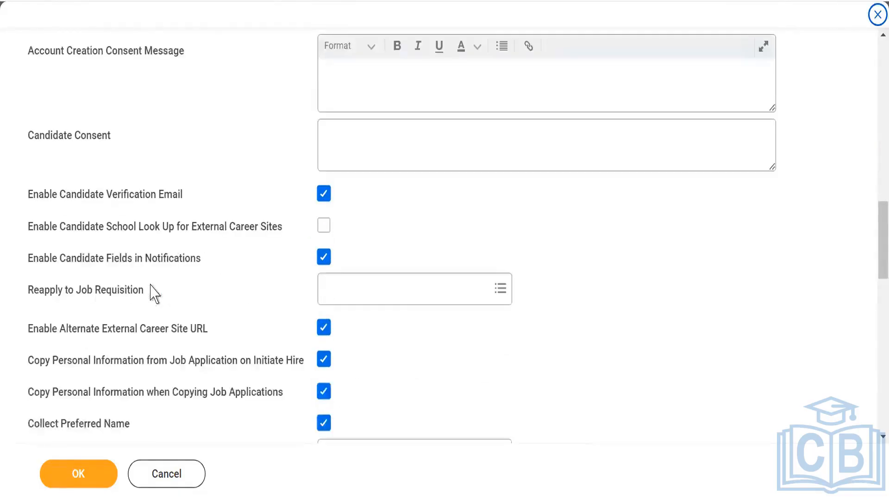
{"action": "scroll", "coordinate": [154, 294], "scroll_direction": "up", "scroll_amount": 1}
{"action": "scroll", "coordinate": [154, 294], "scroll_direction": "up", "scroll_amount": 1}
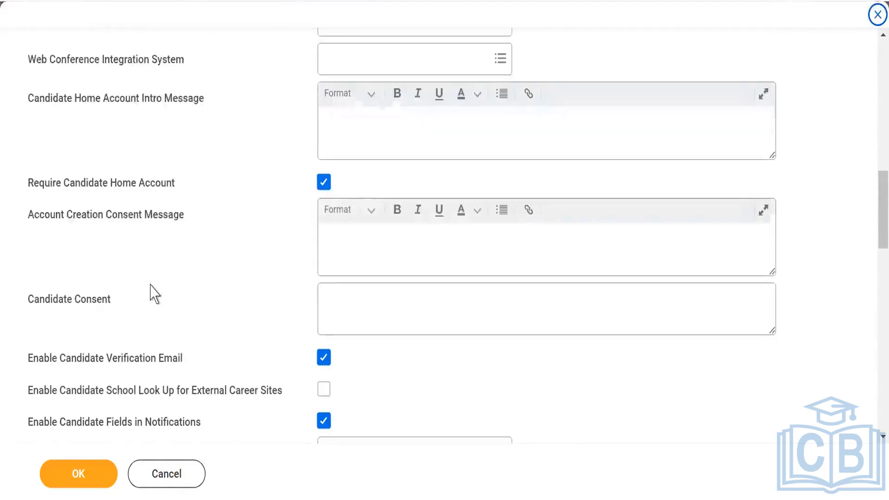
{"action": "scroll", "coordinate": [154, 294], "scroll_direction": "up", "scroll_amount": 1}
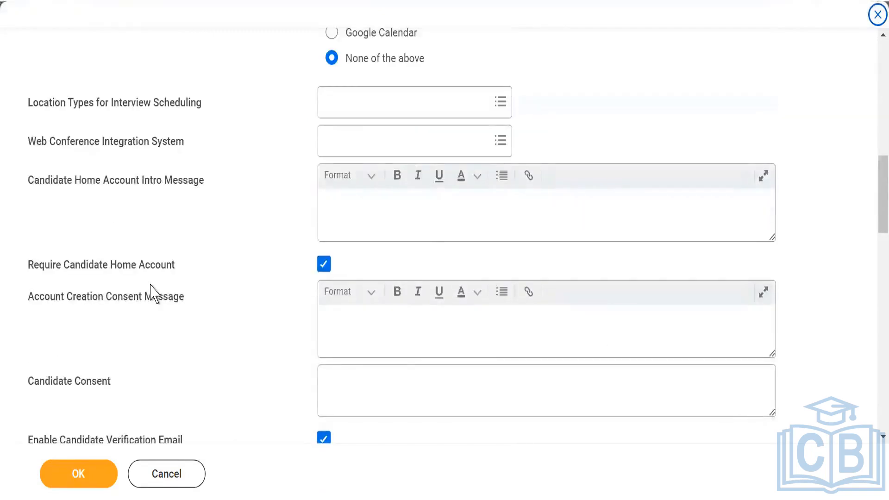
{"action": "scroll", "coordinate": [155, 294], "scroll_direction": "up", "scroll_amount": 1}
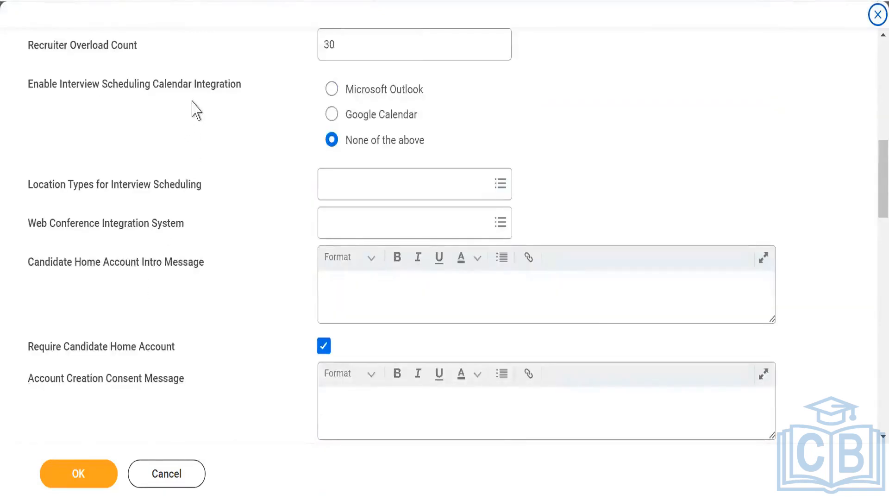
{"action": "scroll", "coordinate": [183, 245], "scroll_direction": "up", "scroll_amount": 1}
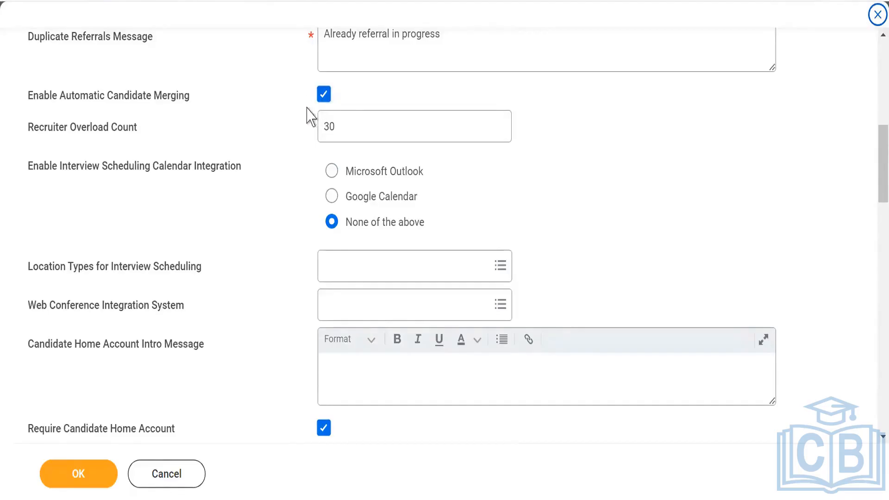
Leave the recruiting tenant setup form without saving and open the Business Process Configuration Options report.
{"action": "left_click", "coordinate": [165, 472]}
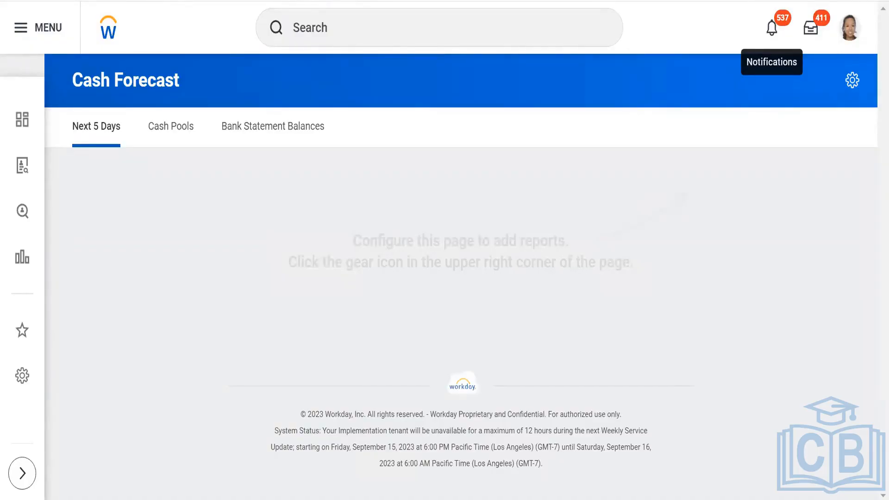
{"action": "left_click", "coordinate": [369, 41]}
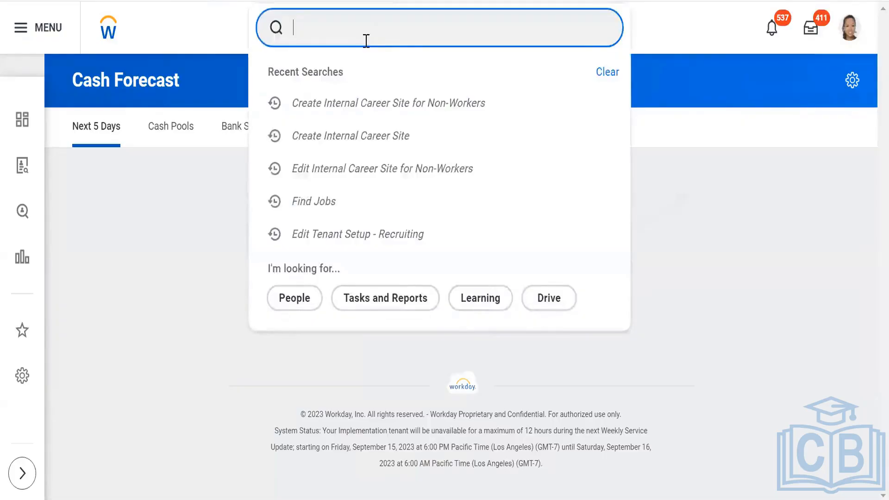
{"action": "type", "text": "Business"}
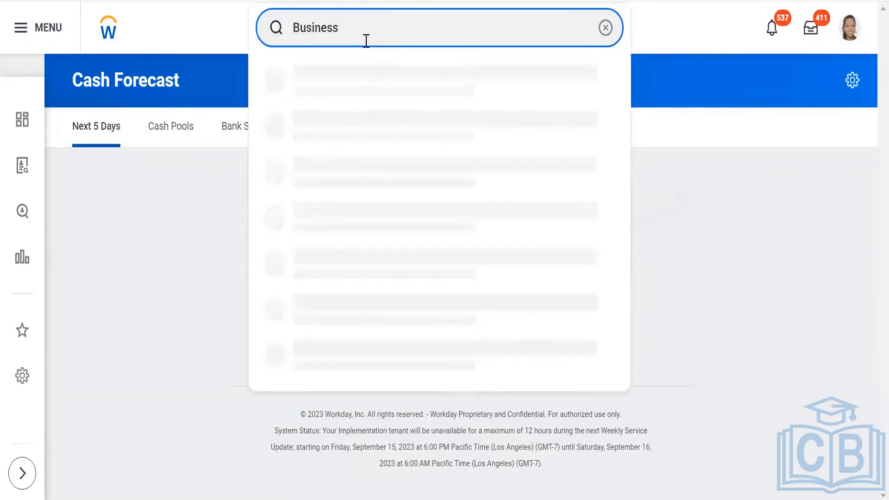
{"action": "type", "text": " process"}
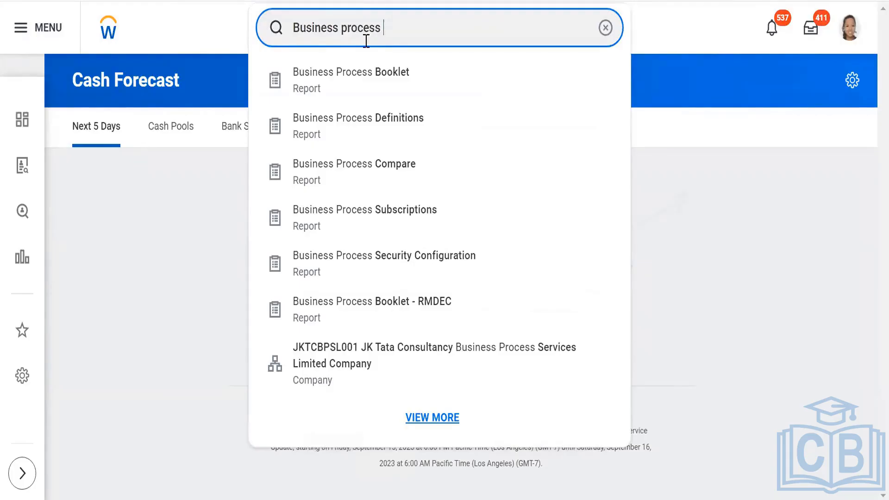
{"action": "type", "text": "config"}
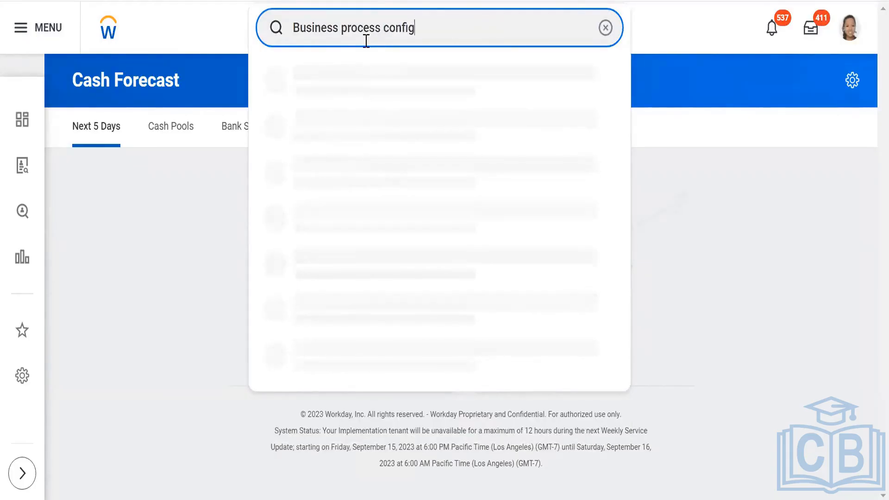
{"action": "type", "text": "ura"}
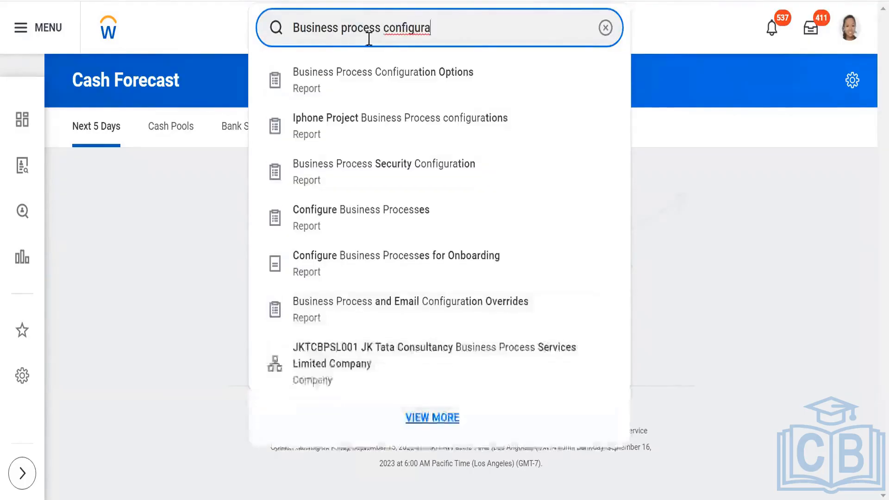
{"action": "left_click", "coordinate": [408, 79]}
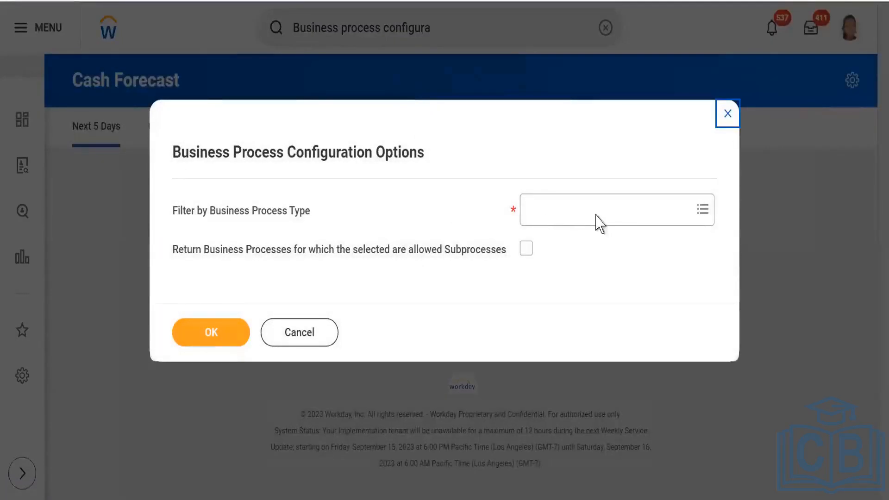
Run the report for the Job Requisition business process type, returning business processes for which it is an allowed subprocess.
{"action": "left_click", "coordinate": [629, 212]}
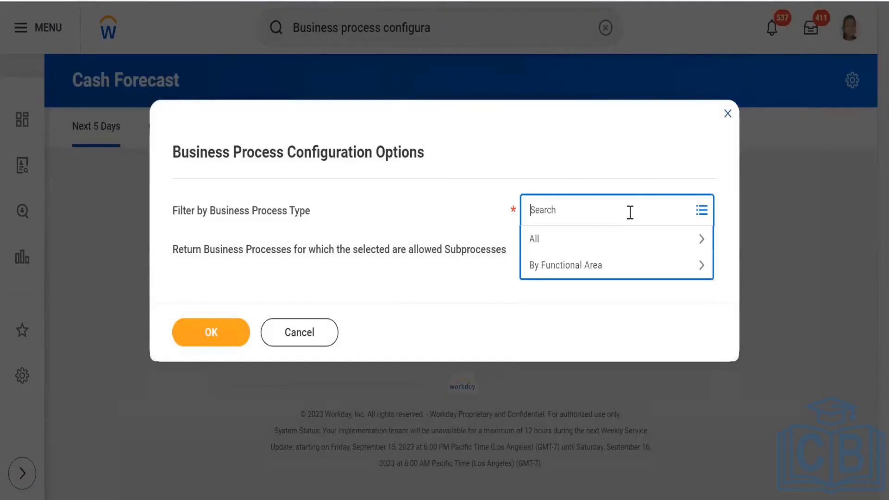
{"action": "left_click", "coordinate": [621, 265]}
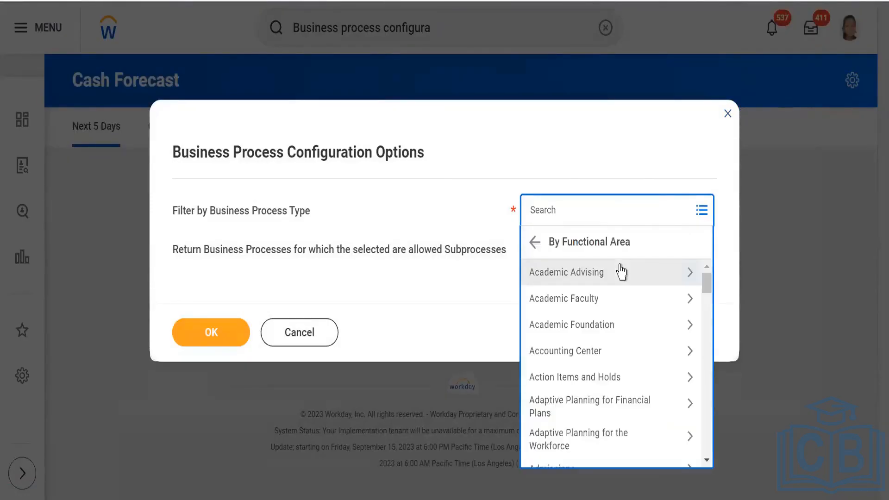
{"action": "left_click", "coordinate": [535, 242]}
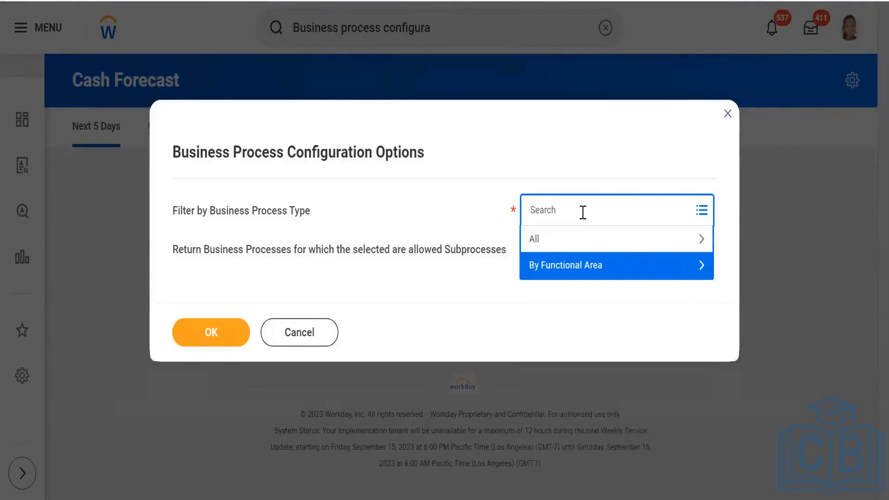
{"action": "type", "text": "Job requi"}
{"action": "key", "text": "Return"}
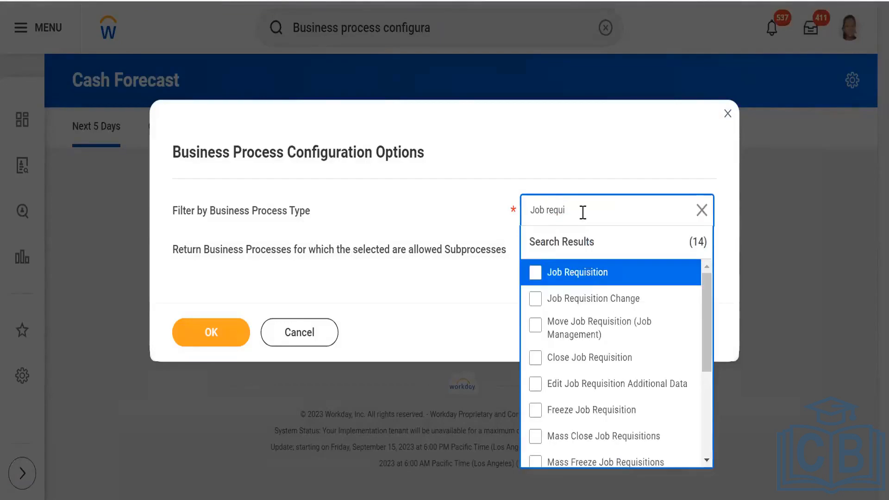
{"action": "left_click", "coordinate": [531, 277]}
{"action": "left_click", "coordinate": [420, 240]}
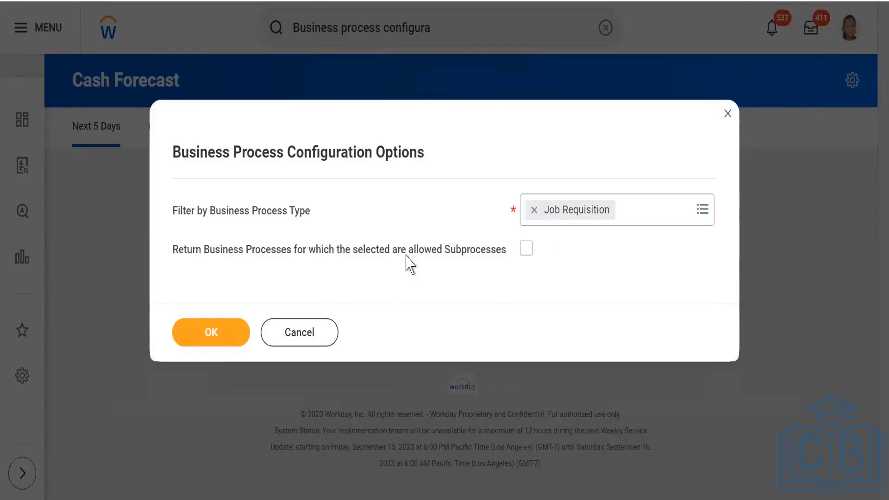
{"action": "left_click", "coordinate": [526, 254]}
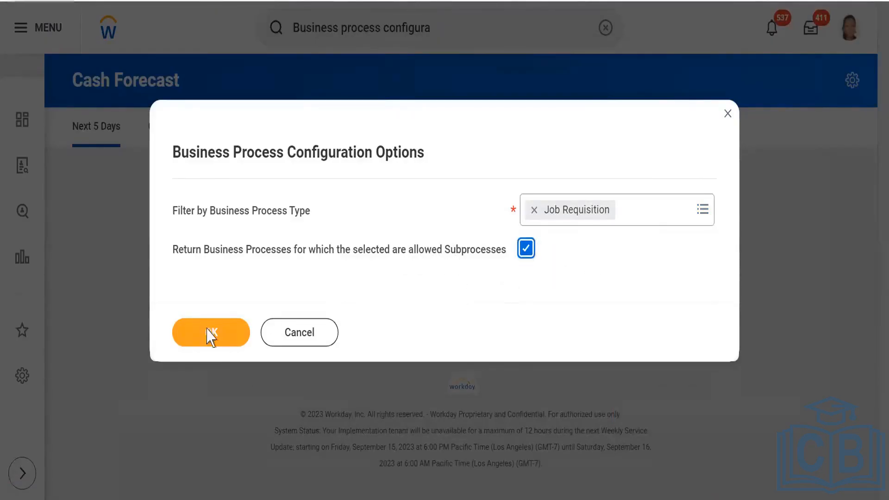
{"action": "left_click", "coordinate": [200, 343]}
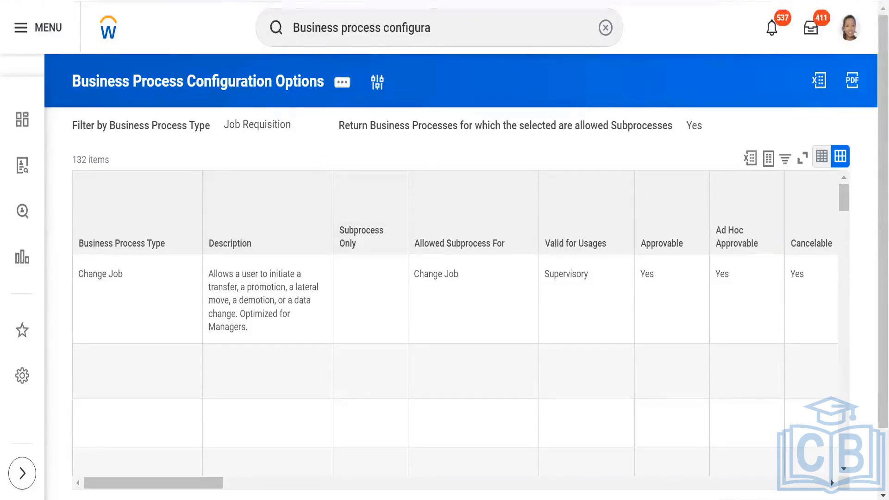
Duplicate the report's browser tab and open the Job Requisition business process definition for SKIIMS PVT LTD in the copy.
{"action": "right_click", "coordinate": [267, 0]}
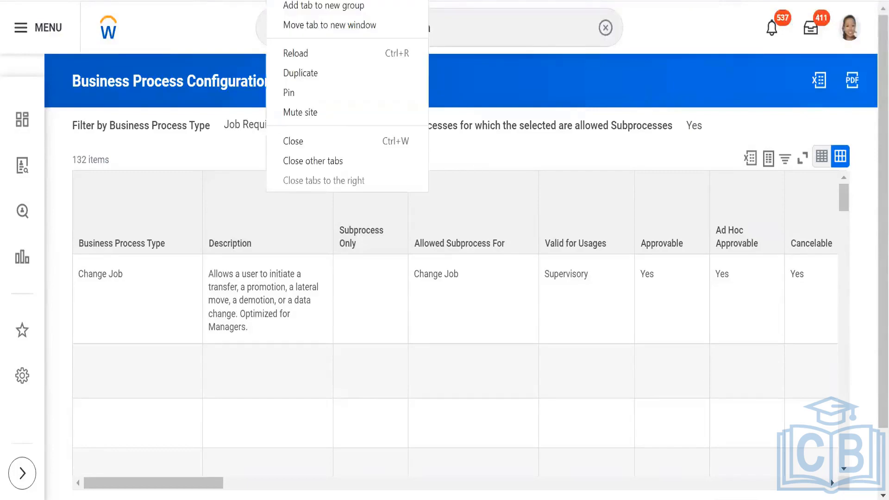
{"action": "left_click", "coordinate": [296, 72]}
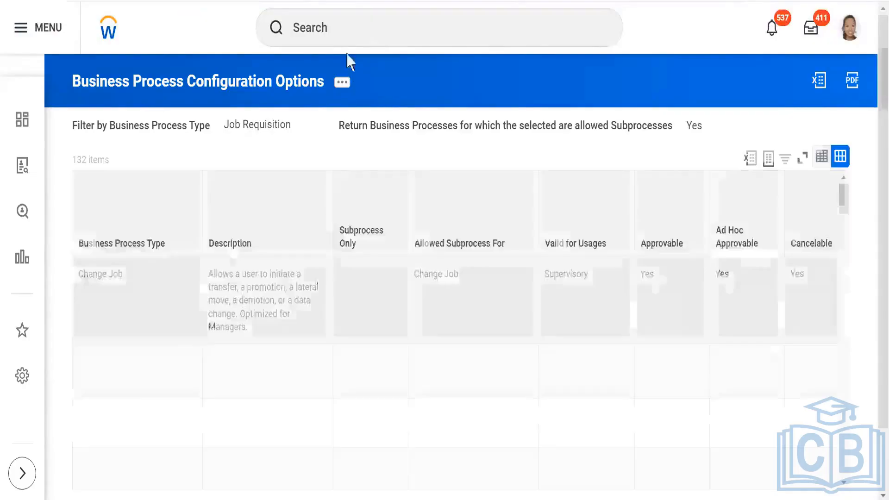
{"action": "left_click", "coordinate": [337, 26]}
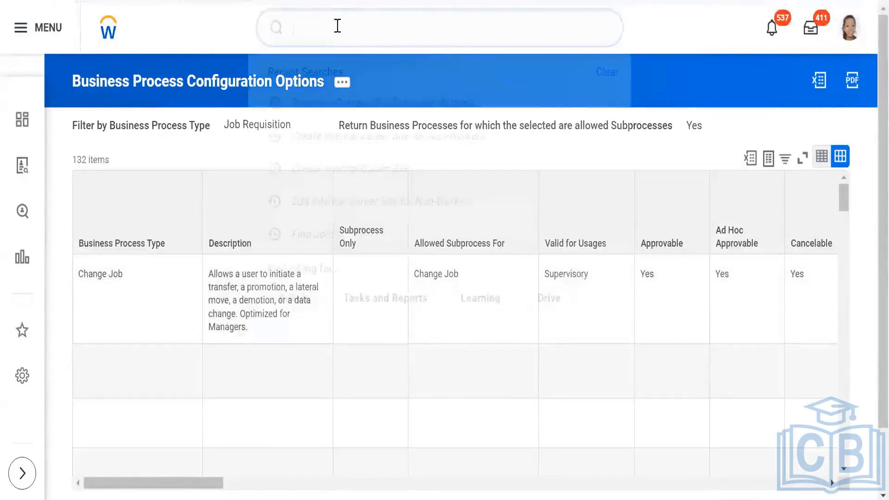
{"action": "type", "text": "B"}
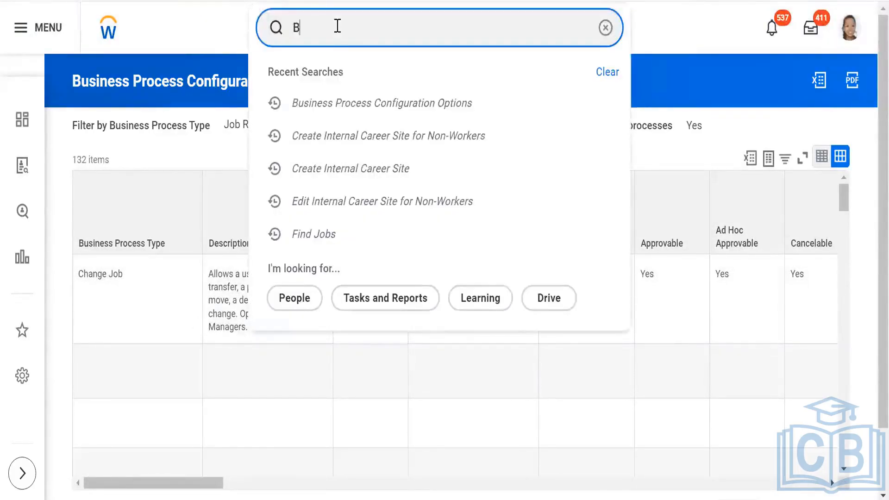
{"action": "type", "text": "P"}
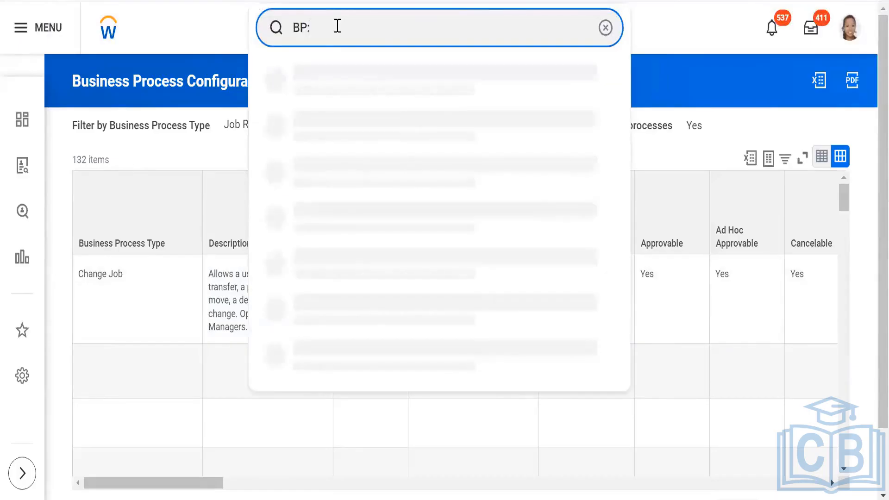
{"action": "type", "text": ":JOb r"}
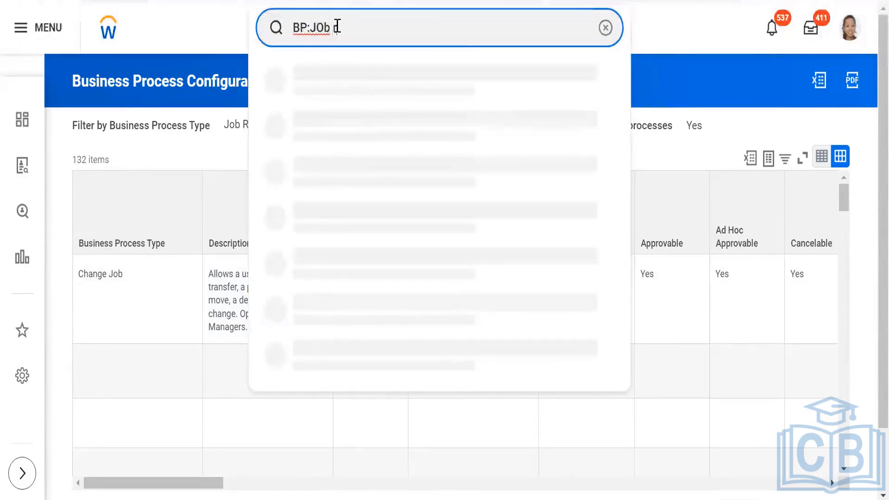
{"action": "type", "text": "eq skii"}
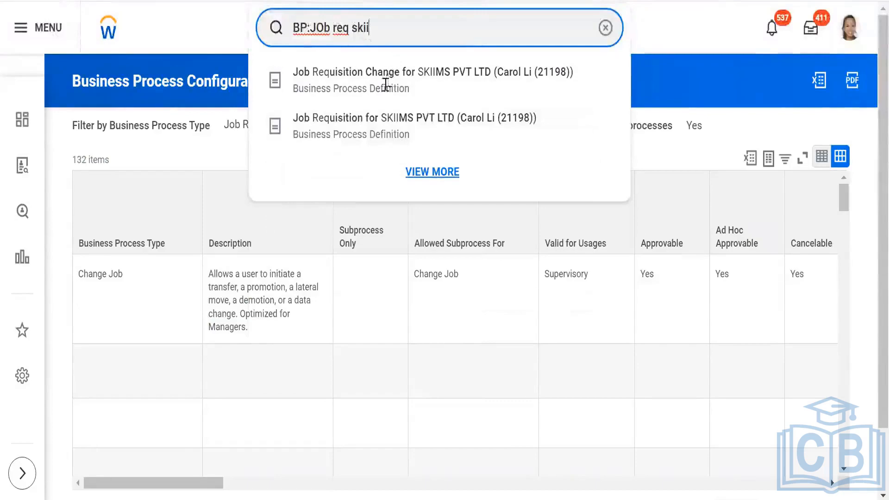
{"action": "left_click", "coordinate": [374, 133]}
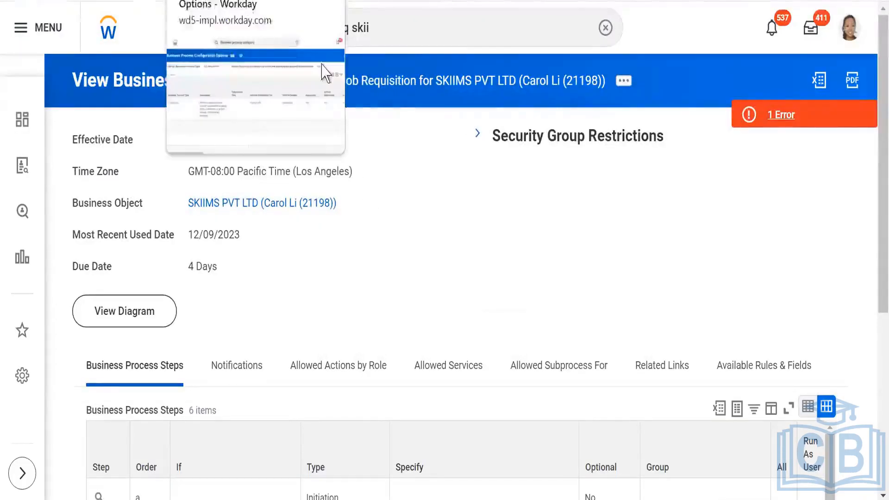
Read the page error on the business process definition and review its business process steps.
{"action": "left_click", "coordinate": [741, 114]}
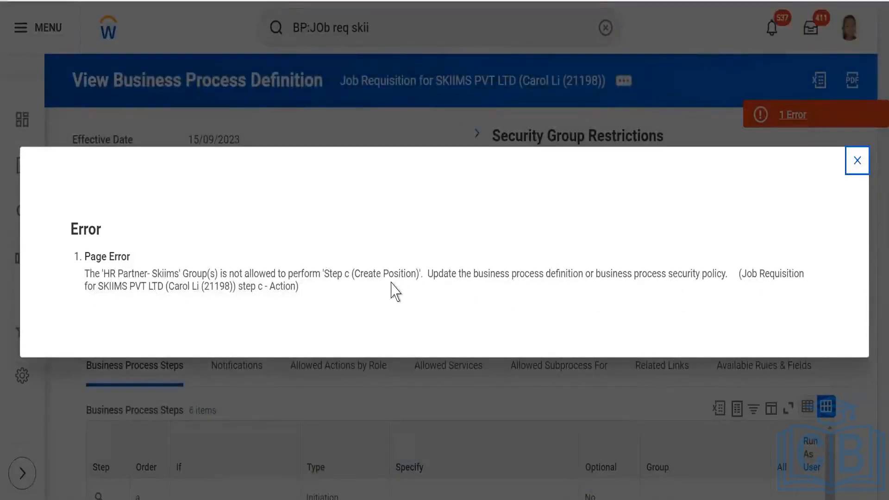
{"action": "left_click", "coordinate": [856, 167]}
{"action": "scroll", "coordinate": [549, 238], "scroll_direction": "down", "scroll_amount": 2}
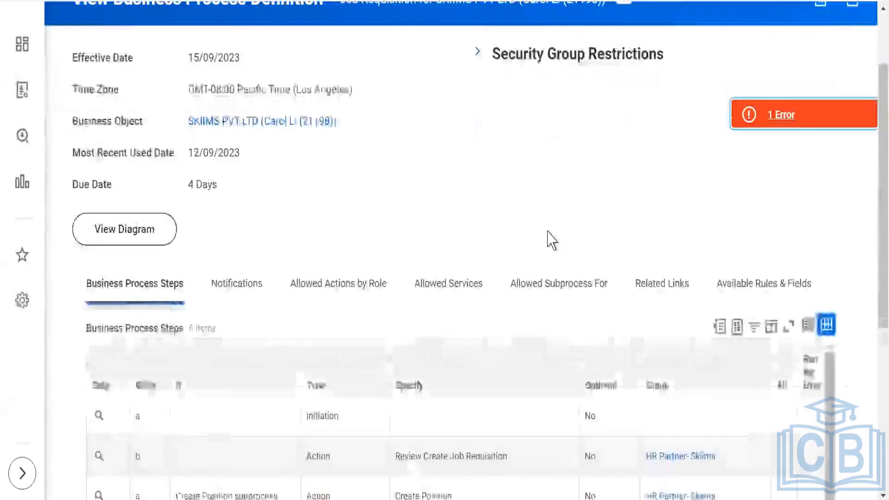
{"action": "scroll", "coordinate": [551, 239], "scroll_direction": "down", "scroll_amount": 2}
{"action": "scroll", "coordinate": [550, 240], "scroll_direction": "down", "scroll_amount": 2}
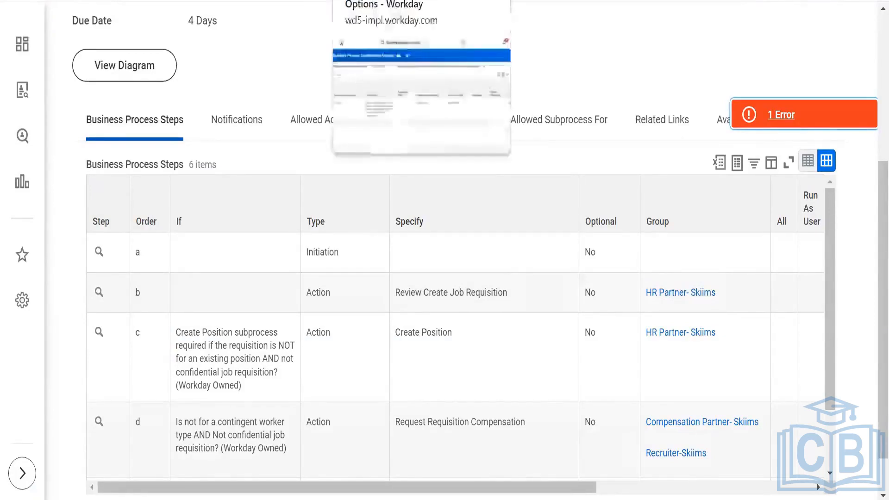
Return to the original configuration options report and examine its columns from approval options through allowed actions and restrictions.
{"action": "left_click", "coordinate": [377, 0]}
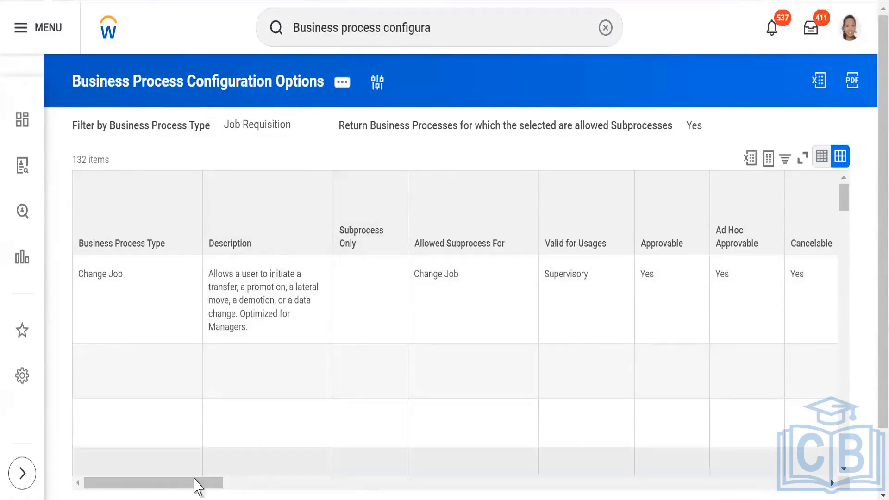
{"action": "left_click_drag", "start_coordinate": [190, 489], "coordinate": [347, 486]}
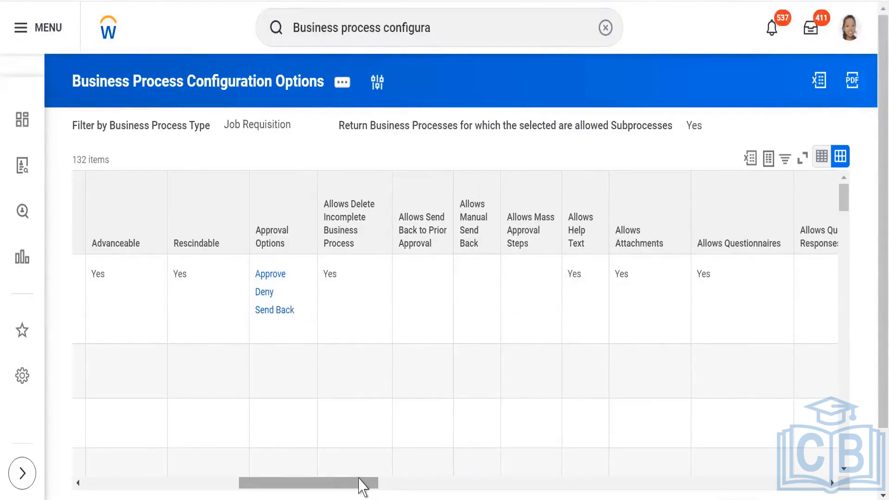
{"action": "left_click_drag", "start_coordinate": [362, 487], "coordinate": [674, 487]}
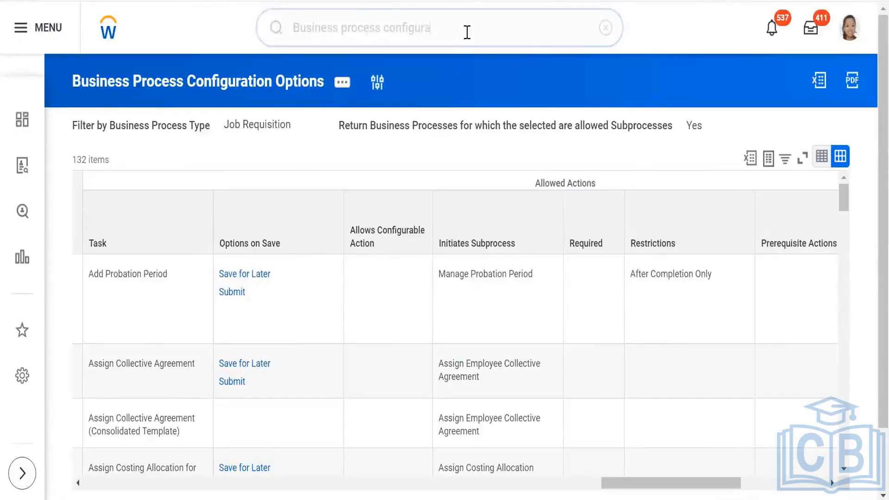
Run the Business Process Configuration Options report for Job Requisition without returning processes for which it is an allowed subprocess.
{"action": "type", "text": "tio"}
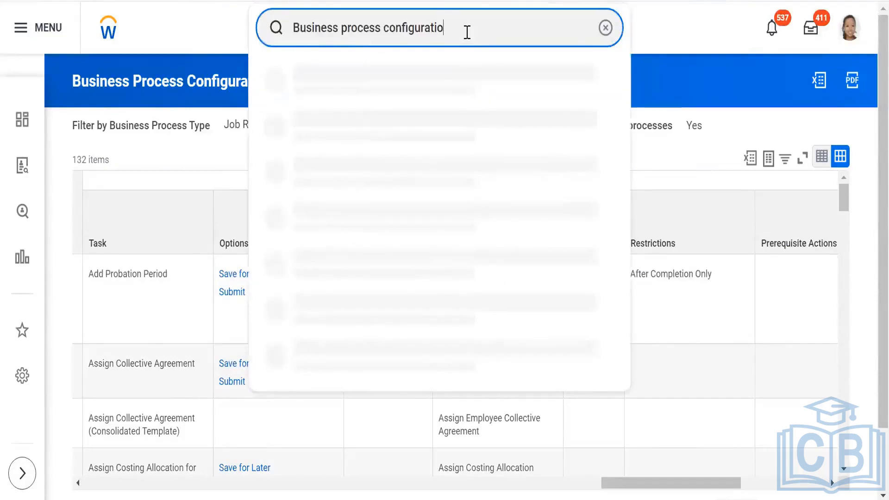
{"action": "type", "text": "n"}
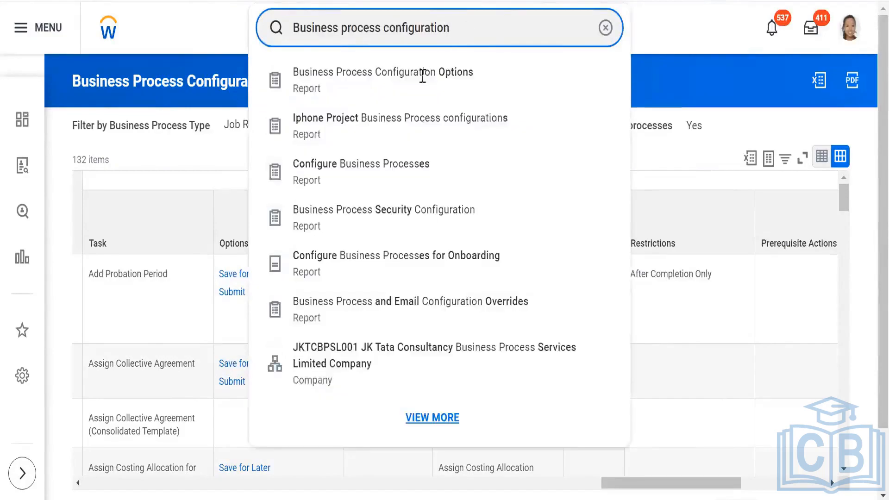
{"action": "left_click", "coordinate": [422, 83]}
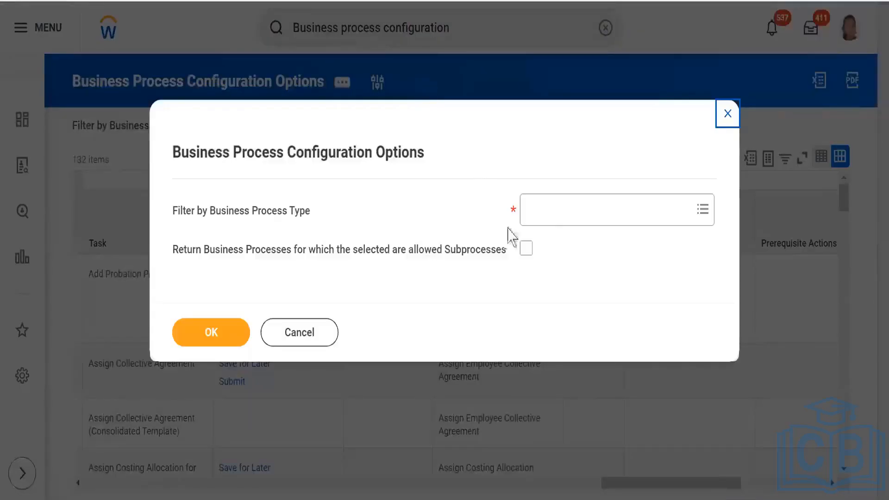
{"action": "left_click", "coordinate": [542, 214]}
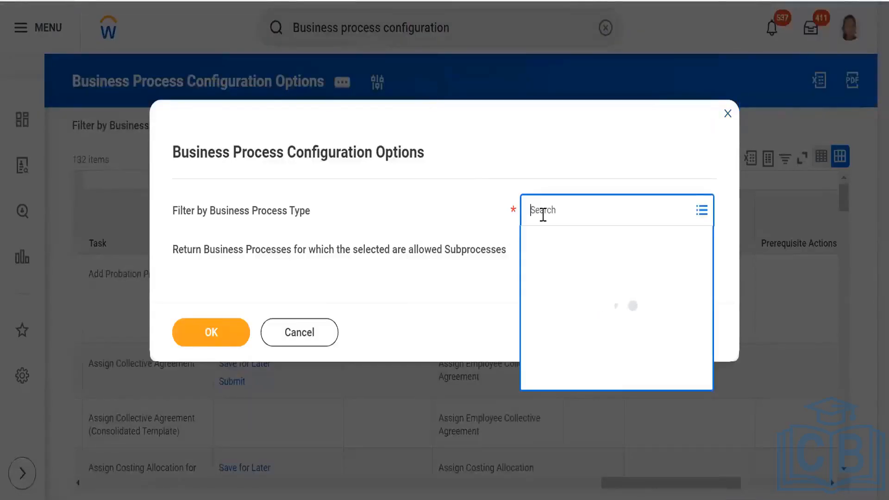
{"action": "type", "text": "jobreq"}
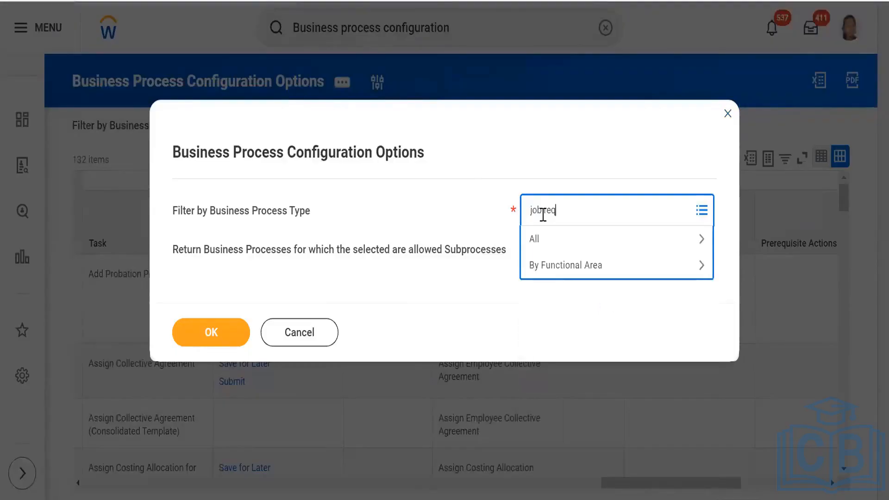
{"action": "key", "text": "Return"}
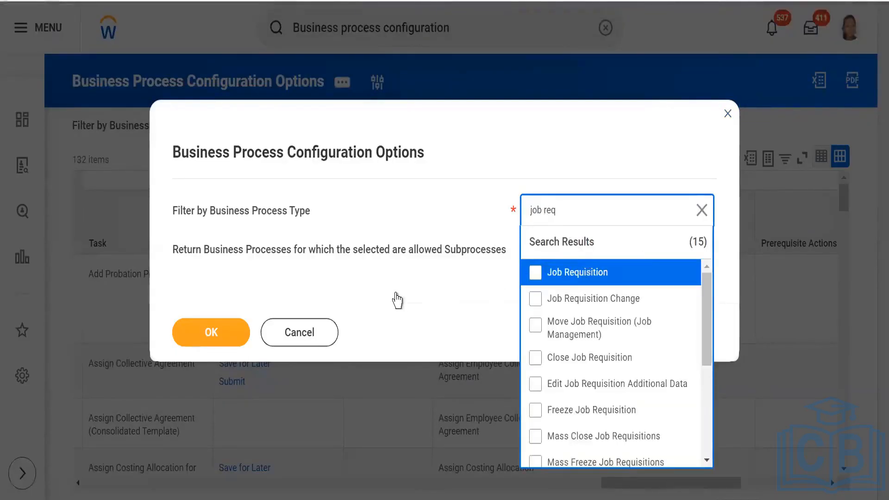
{"action": "key", "text": "Return"}
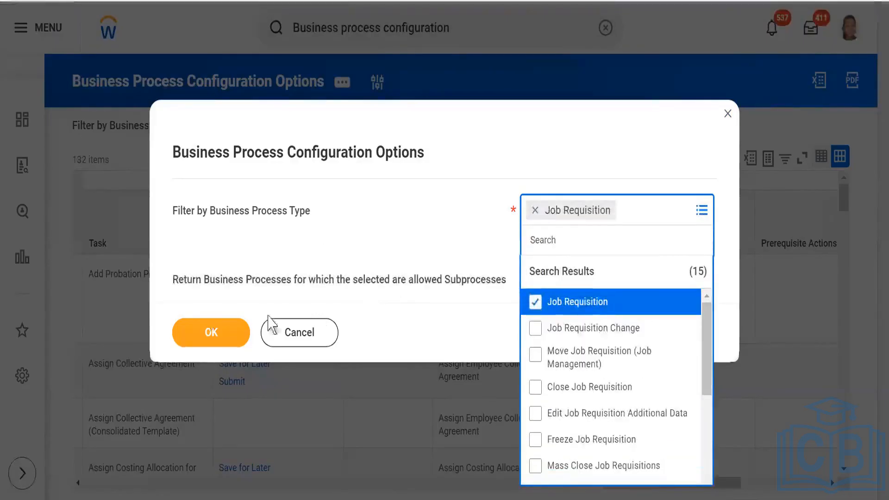
{"action": "left_click", "coordinate": [203, 332]}
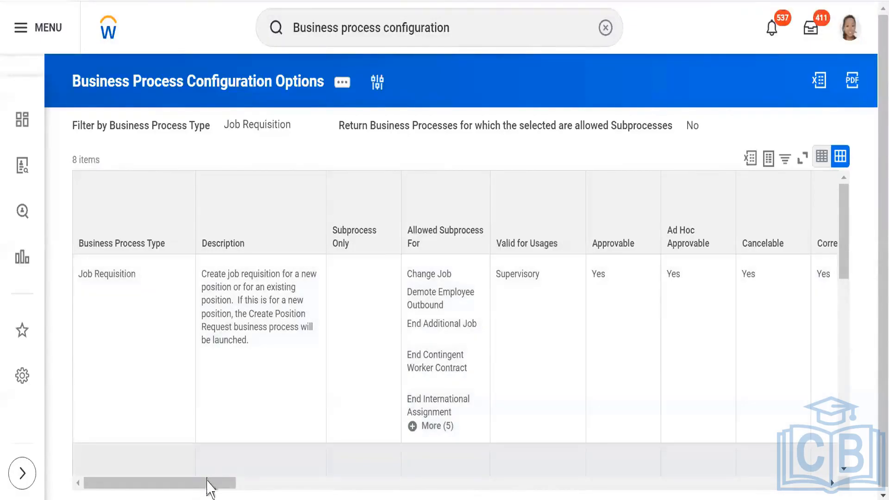
Examine the allowed actions, save options and restrictions in the Job Requisition report alongside the steps of the SKIIMS PVT LTD definition.
{"action": "left_click_drag", "start_coordinate": [207, 483], "coordinate": [690, 489]}
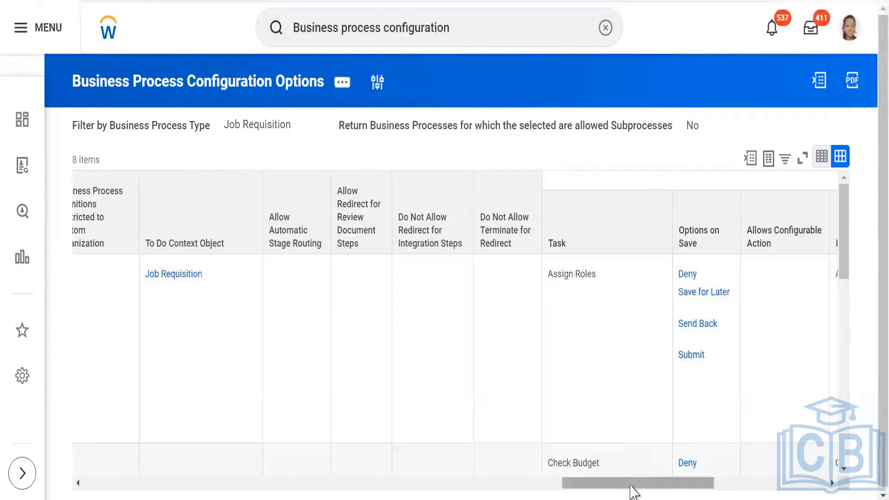
{"action": "left_click_drag", "start_coordinate": [631, 491], "coordinate": [720, 487]}
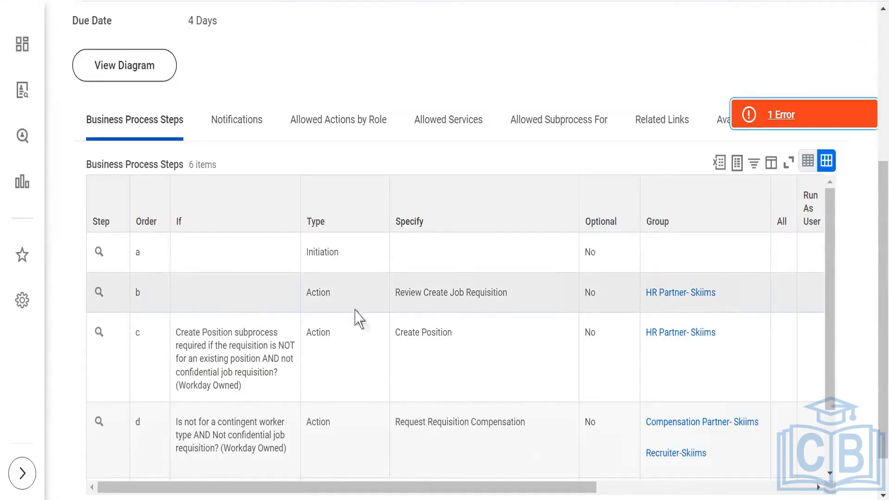
{"action": "left_click_drag", "start_coordinate": [404, 488], "coordinate": [334, 490]}
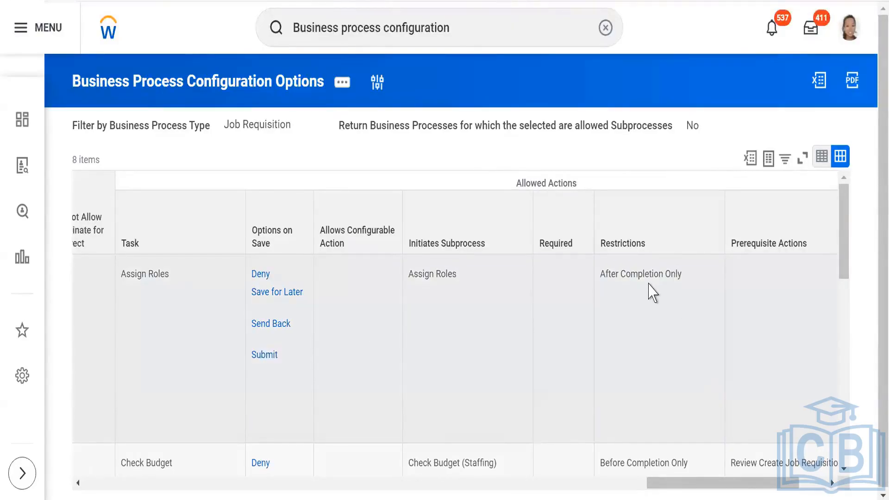
{"action": "scroll", "coordinate": [364, 341], "scroll_direction": "down", "scroll_amount": 2}
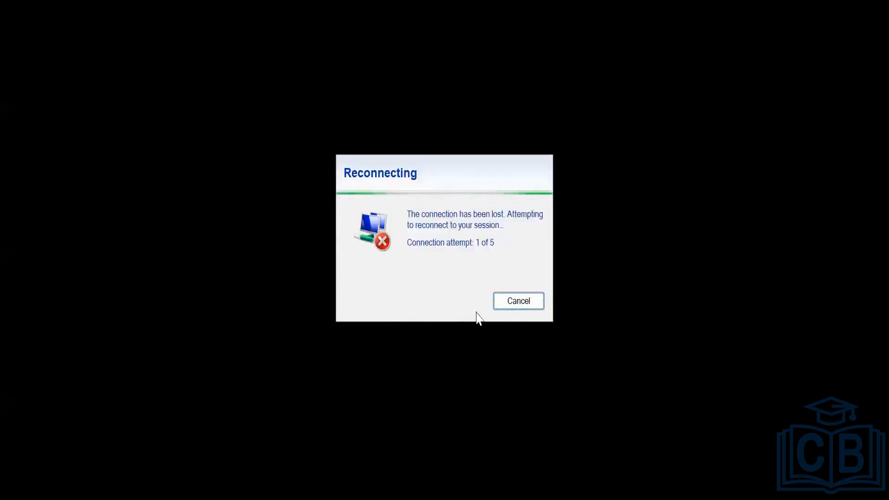
Dismiss the reconnection dialog and read the page error on the SKIIMS PVT LTD Job Requisition definition.
{"action": "left_click", "coordinate": [523, 301]}
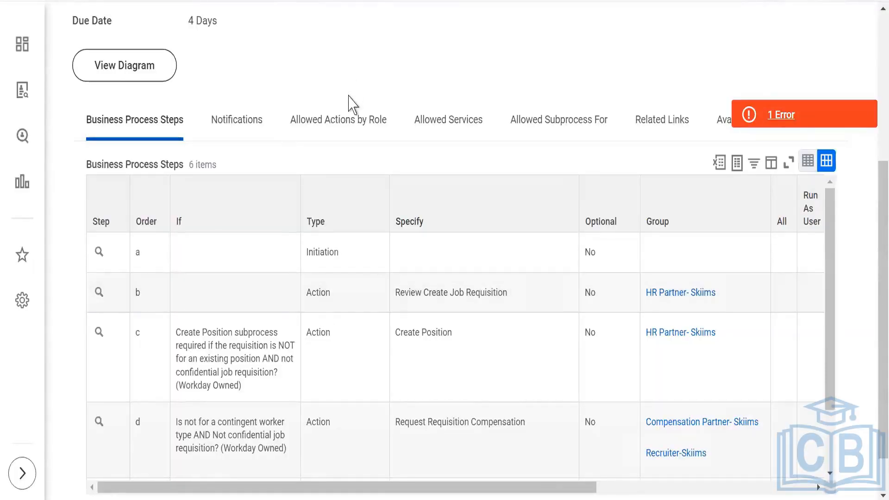
{"action": "left_click", "coordinate": [782, 121]}
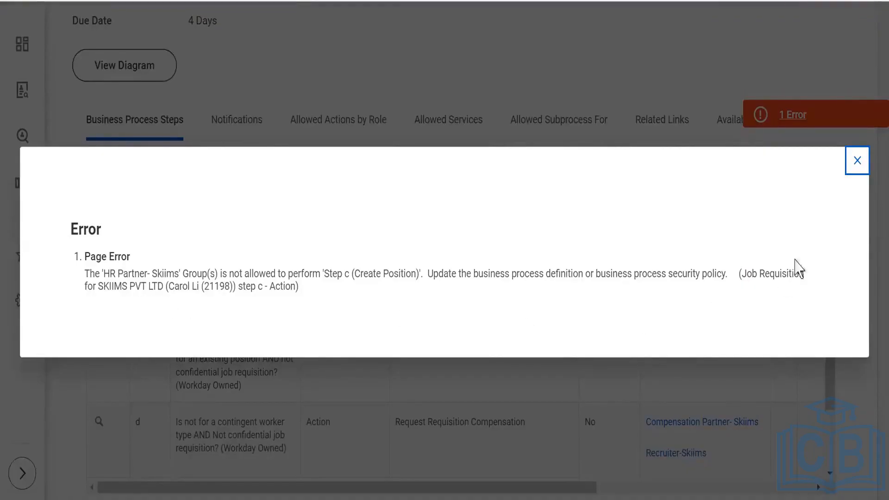
{"action": "left_click", "coordinate": [857, 162]}
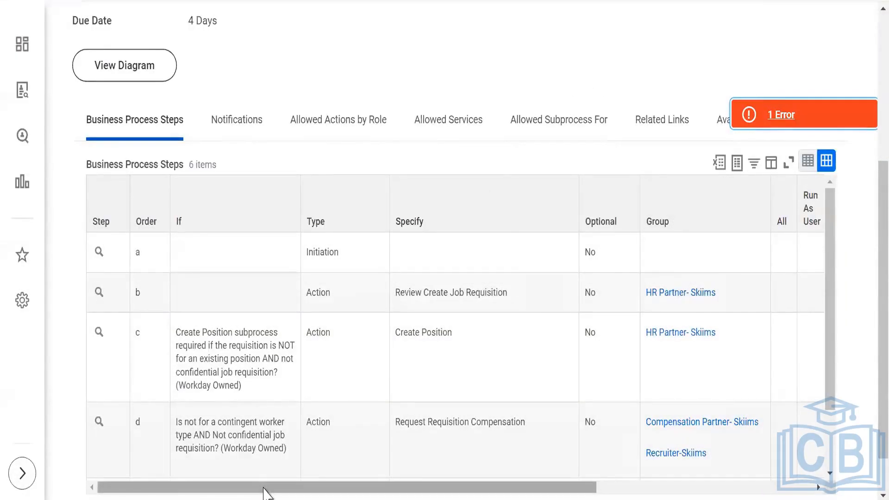
{"action": "left_click_drag", "start_coordinate": [264, 488], "coordinate": [198, 486]}
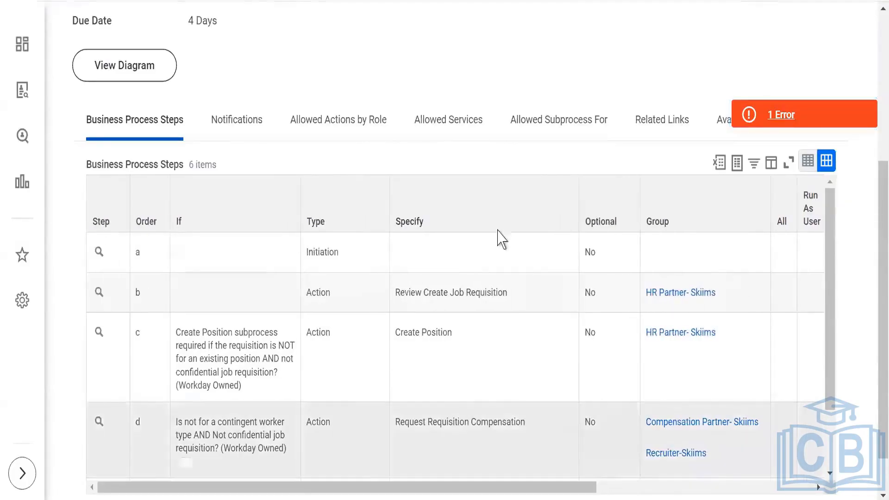
Open the business process policy of the SKIIMS PVT LTD Job Requisition definition for editing.
{"action": "scroll", "coordinate": [502, 238], "scroll_direction": "up", "scroll_amount": 5}
{"action": "left_click", "coordinate": [623, 83]}
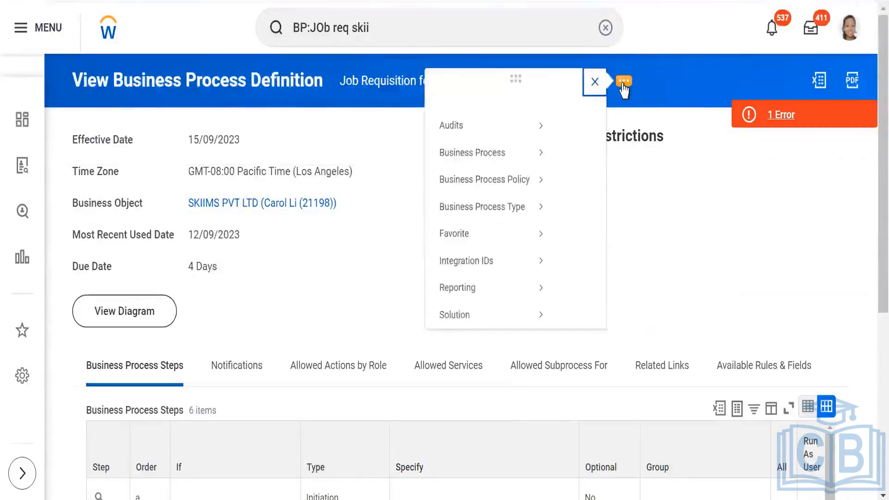
{"action": "mouse_move", "coordinate": [144, 171]}
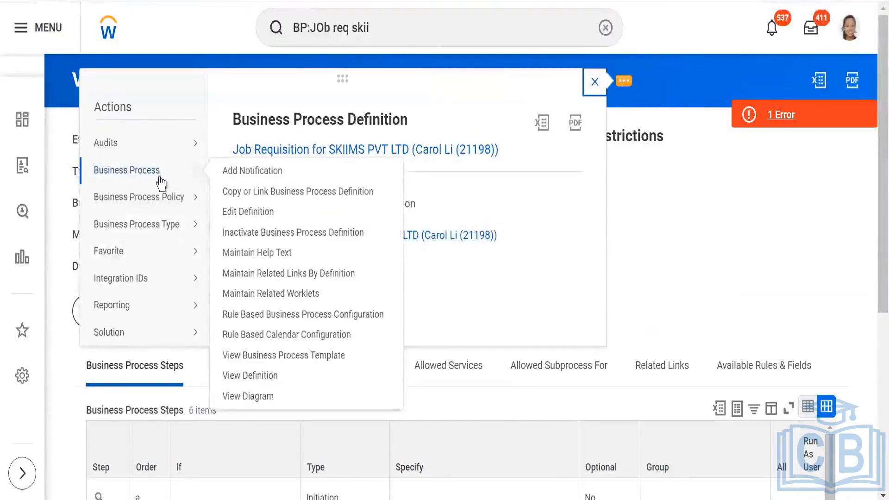
{"action": "mouse_move", "coordinate": [157, 203]}
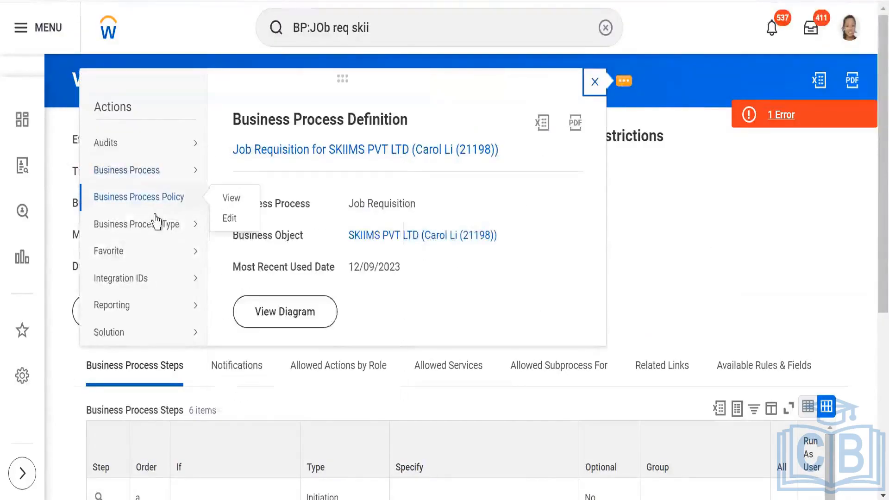
{"action": "left_click", "coordinate": [230, 218]}
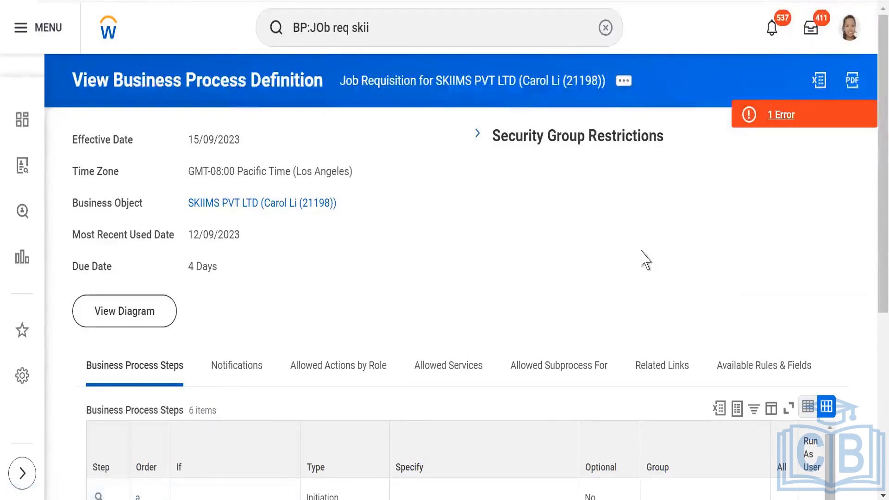
Review the policy's security groups for initiating actions, action steps and actions on the entire business process.
{"action": "scroll", "coordinate": [602, 272], "scroll_direction": "down", "scroll_amount": 3}
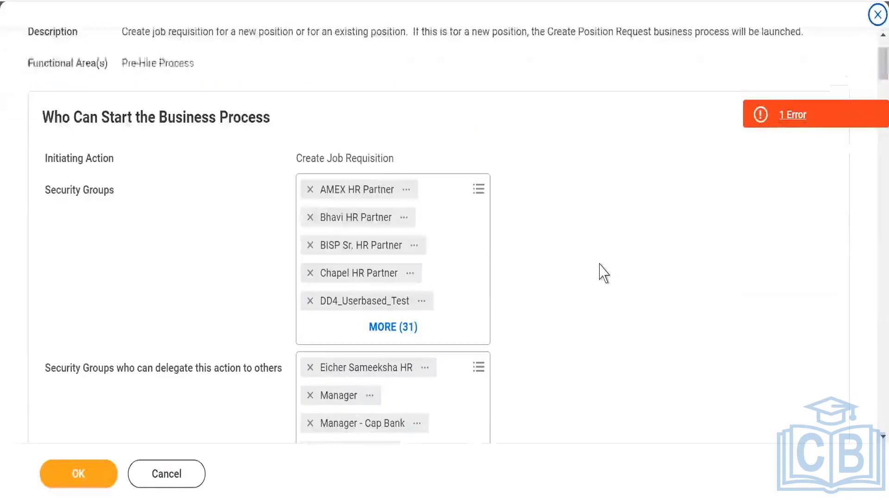
{"action": "scroll", "coordinate": [597, 272], "scroll_direction": "down", "scroll_amount": 3}
{"action": "scroll", "coordinate": [596, 280], "scroll_direction": "down", "scroll_amount": 8}
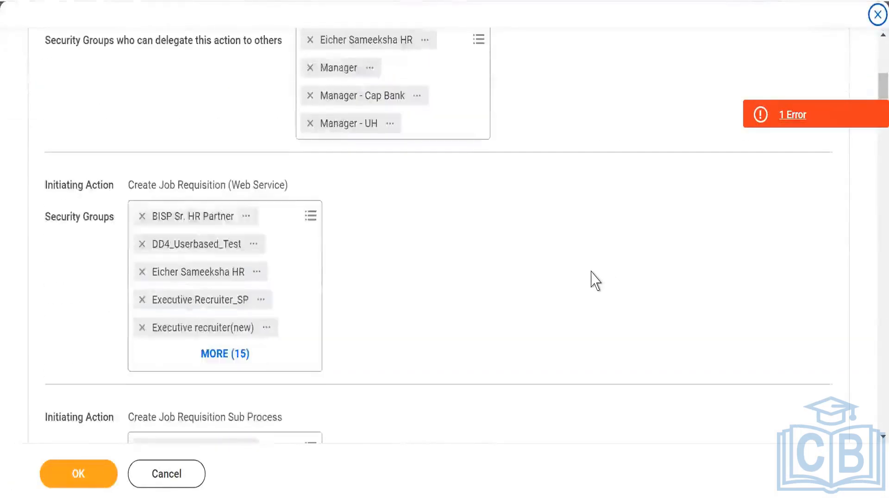
{"action": "scroll", "coordinate": [594, 282], "scroll_direction": "down", "scroll_amount": 2}
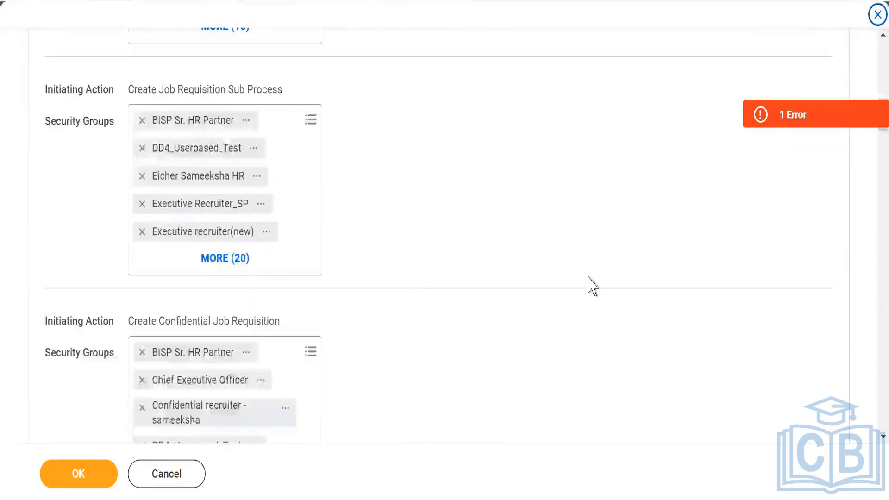
{"action": "scroll", "coordinate": [590, 286], "scroll_direction": "down", "scroll_amount": 4}
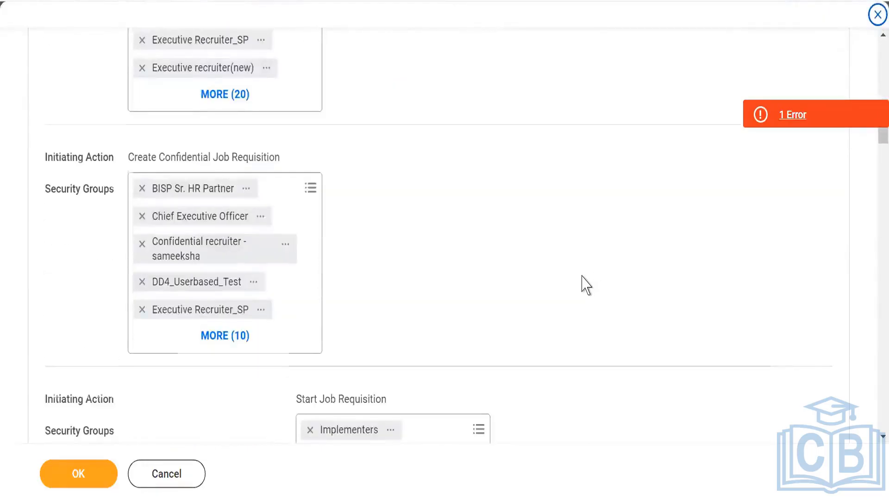
{"action": "scroll", "coordinate": [587, 285], "scroll_direction": "down", "scroll_amount": 2}
{"action": "scroll", "coordinate": [586, 287], "scroll_direction": "down", "scroll_amount": 4}
{"action": "scroll", "coordinate": [585, 287], "scroll_direction": "down", "scroll_amount": 4}
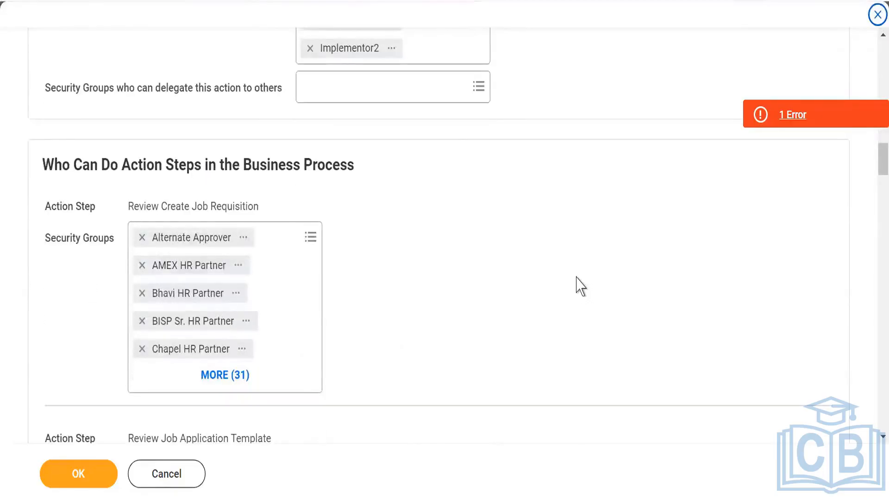
{"action": "scroll", "coordinate": [497, 276], "scroll_direction": "down", "scroll_amount": 4}
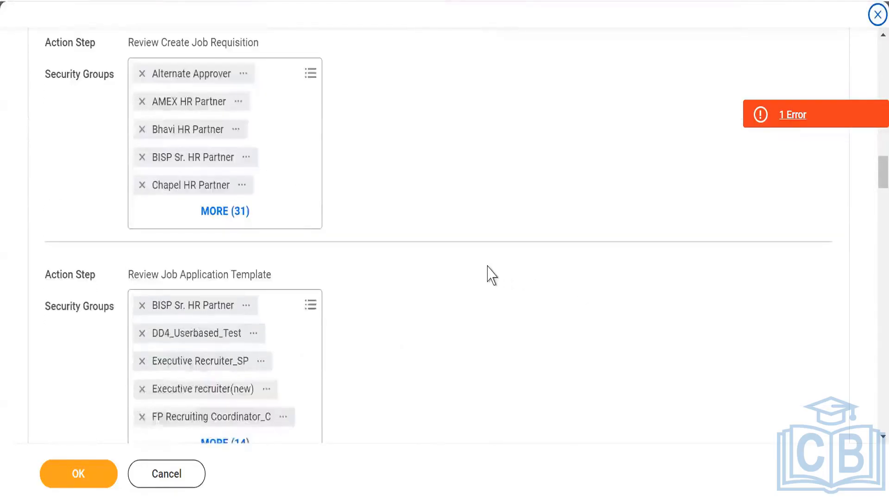
{"action": "scroll", "coordinate": [490, 275], "scroll_direction": "down", "scroll_amount": 4}
{"action": "scroll", "coordinate": [482, 276], "scroll_direction": "down", "scroll_amount": 2}
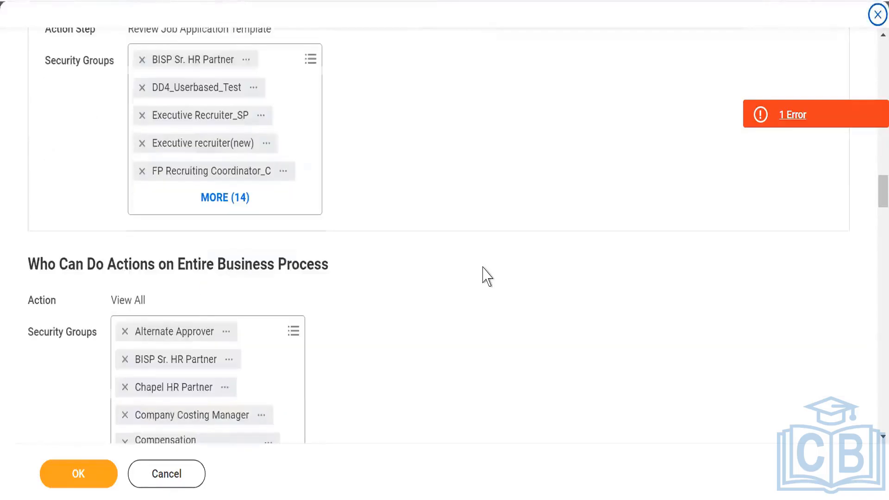
{"action": "scroll", "coordinate": [478, 276], "scroll_direction": "up", "scroll_amount": 10}
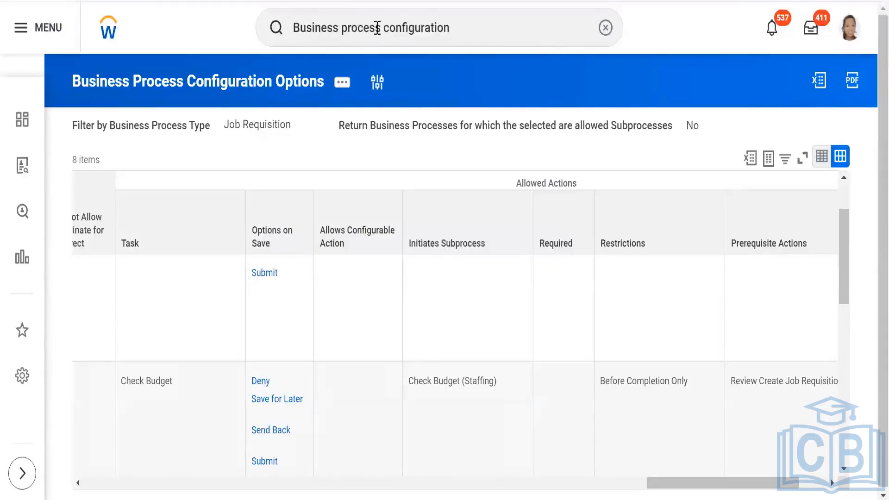
Search for "BP:Skiims job req" and open the Job Requisition business process definition for SKIIMS PVT LTD.
{"action": "left_click", "coordinate": [266, 31]}
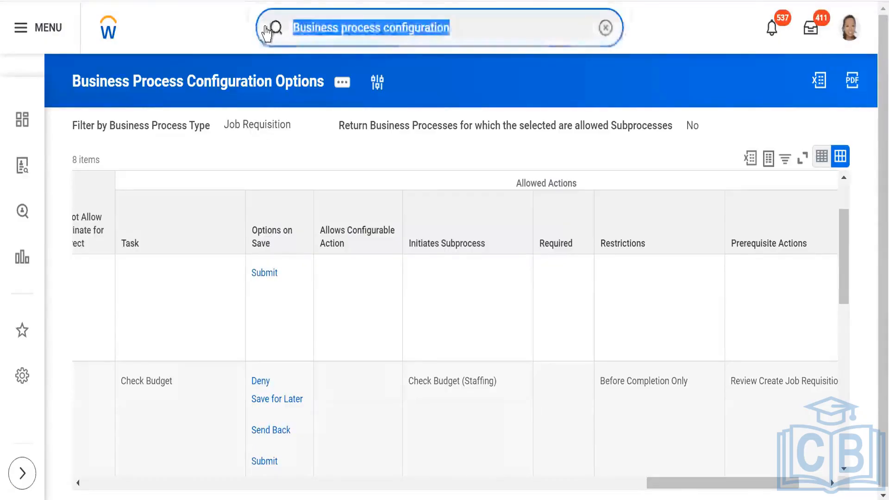
{"action": "type", "text": "BP"}
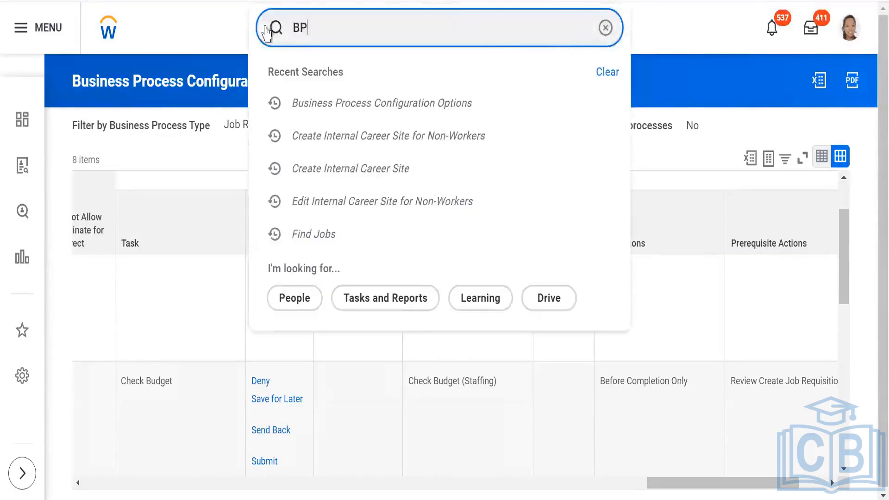
{"action": "type", "text": ":"}
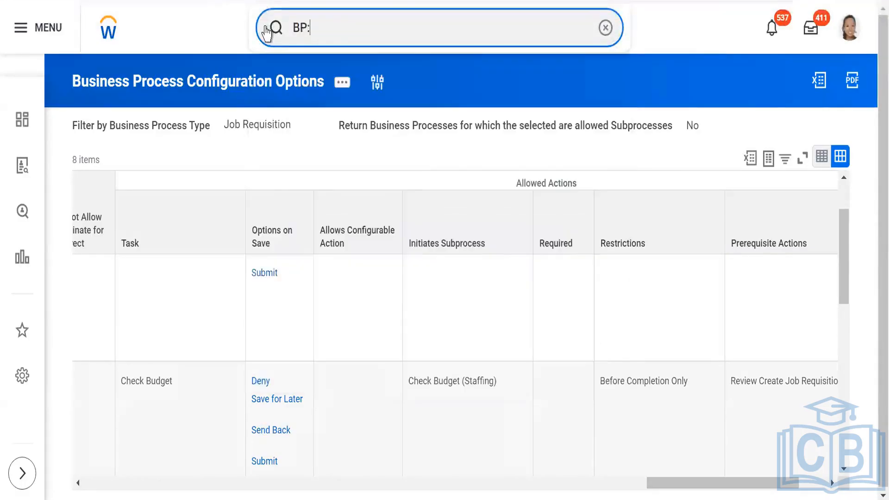
{"action": "type", "text": "Sk"}
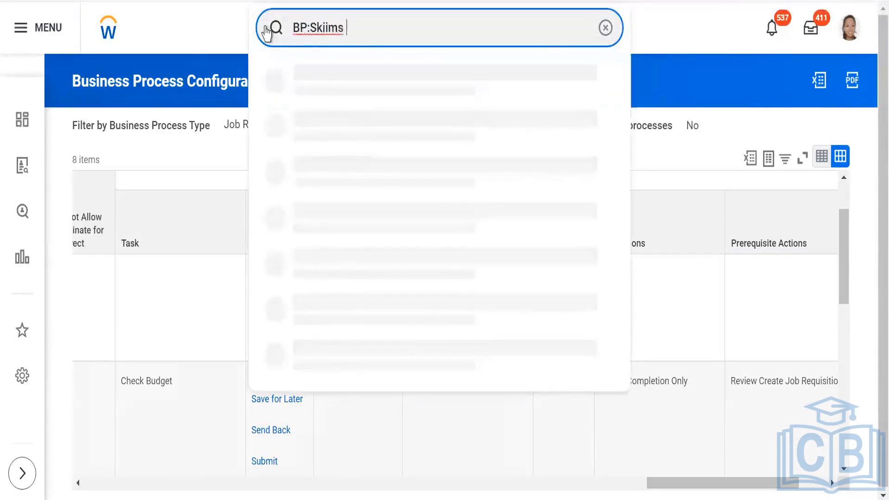
{"action": "type", "text": "iims job req"}
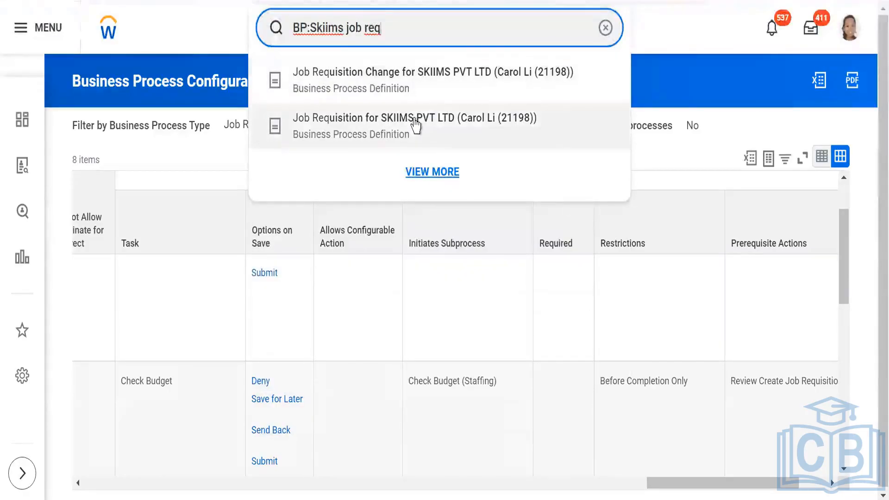
{"action": "left_click", "coordinate": [418, 126]}
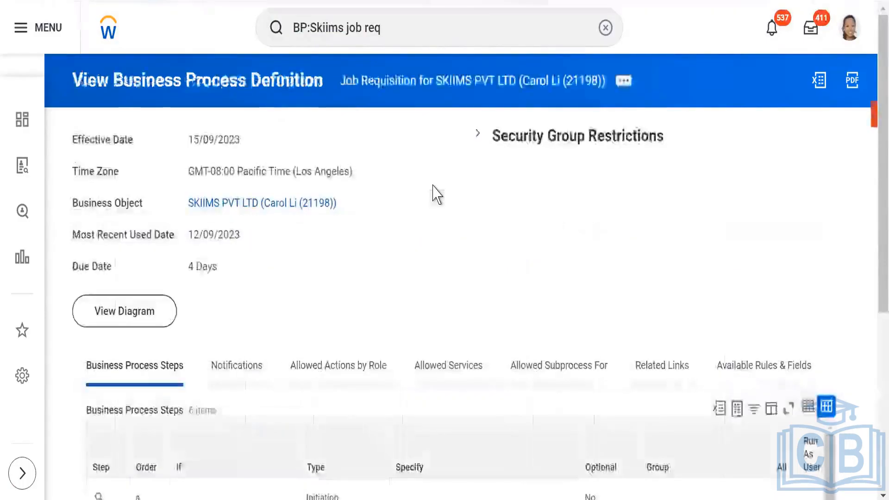
{"action": "scroll", "coordinate": [630, 203], "scroll_direction": "down", "scroll_amount": 2}
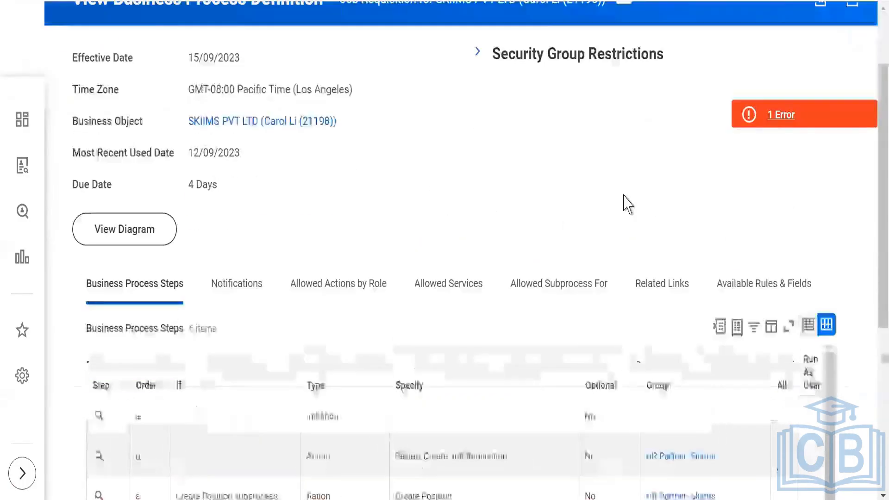
Read the page error on the SKIIMS PVT LTD Job Requisition definition and check its business process steps.
{"action": "left_click", "coordinate": [780, 121]}
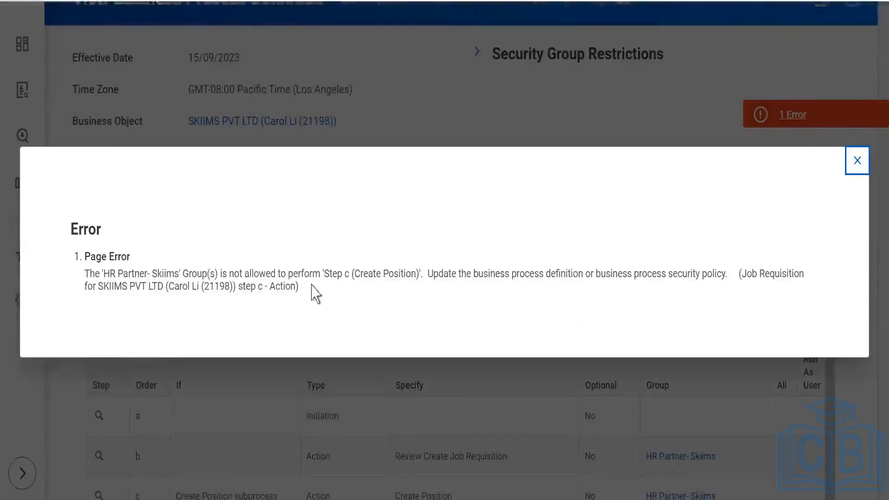
{"action": "left_click", "coordinate": [858, 161]}
{"action": "scroll", "coordinate": [440, 244], "scroll_direction": "down", "scroll_amount": 4}
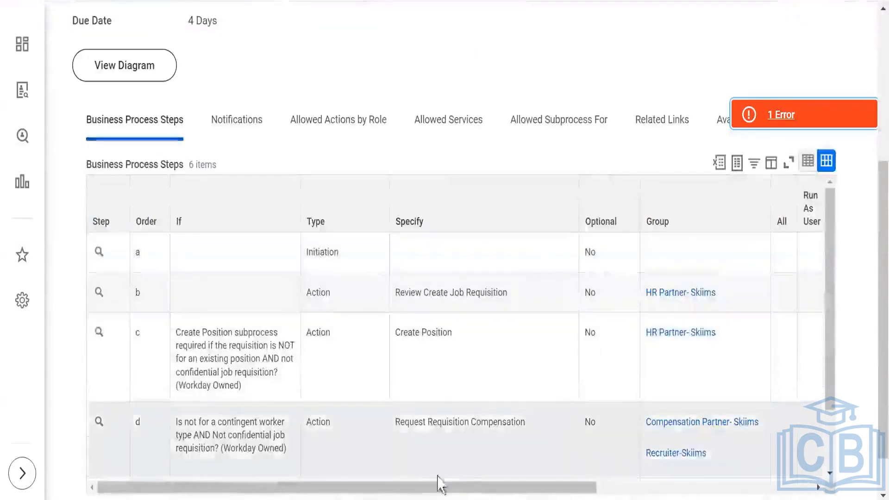
Open the Job Requisition security policy for editing and review the security groups for its action steps and actions on the entire process.
{"action": "scroll", "coordinate": [331, 317], "scroll_direction": "up", "scroll_amount": 5}
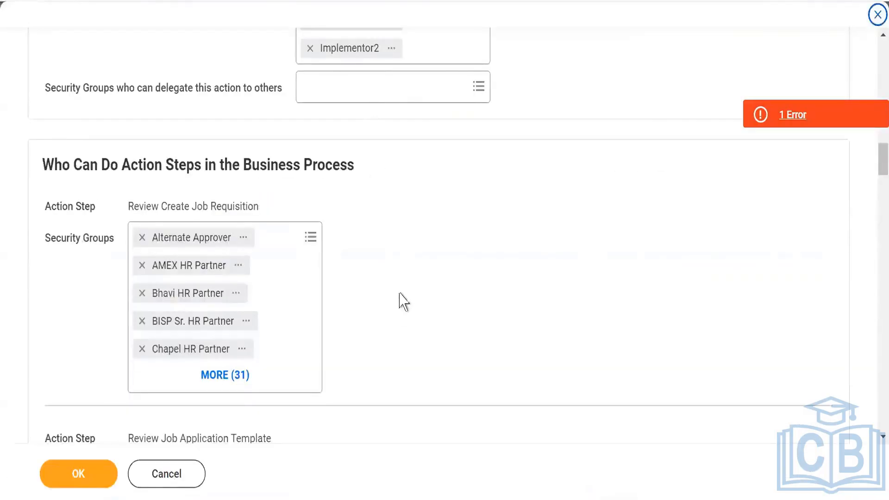
{"action": "scroll", "coordinate": [396, 292], "scroll_direction": "down", "scroll_amount": 2}
{"action": "scroll", "coordinate": [391, 292], "scroll_direction": "down", "scroll_amount": 3}
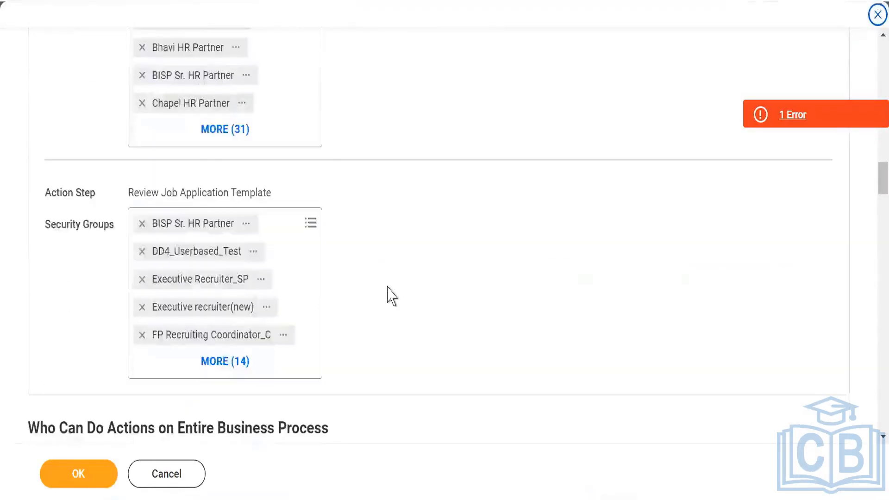
{"action": "scroll", "coordinate": [391, 296], "scroll_direction": "down", "scroll_amount": 10}
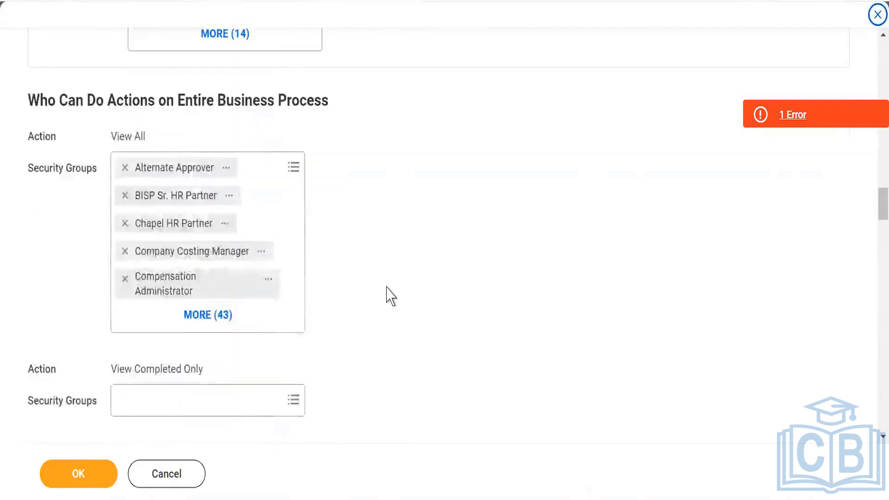
{"action": "scroll", "coordinate": [391, 297], "scroll_direction": "down", "scroll_amount": 3}
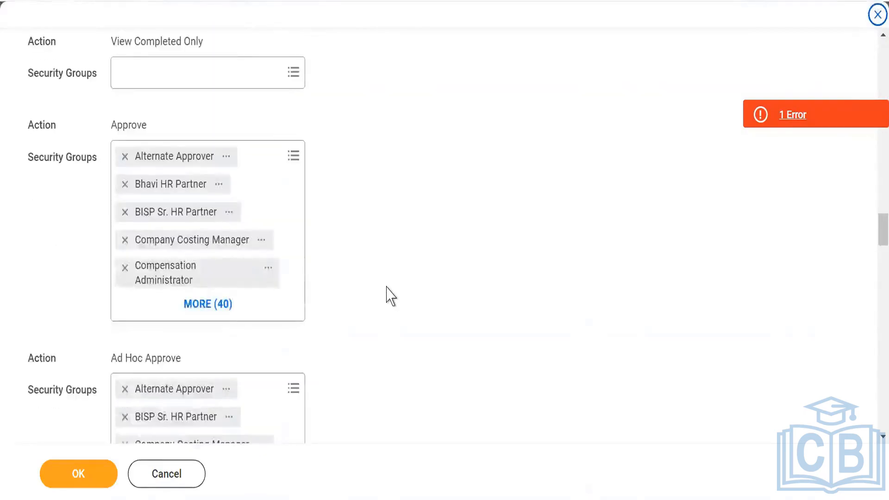
{"action": "scroll", "coordinate": [390, 296], "scroll_direction": "down", "scroll_amount": 7}
{"action": "scroll", "coordinate": [391, 296], "scroll_direction": "up", "scroll_amount": 5}
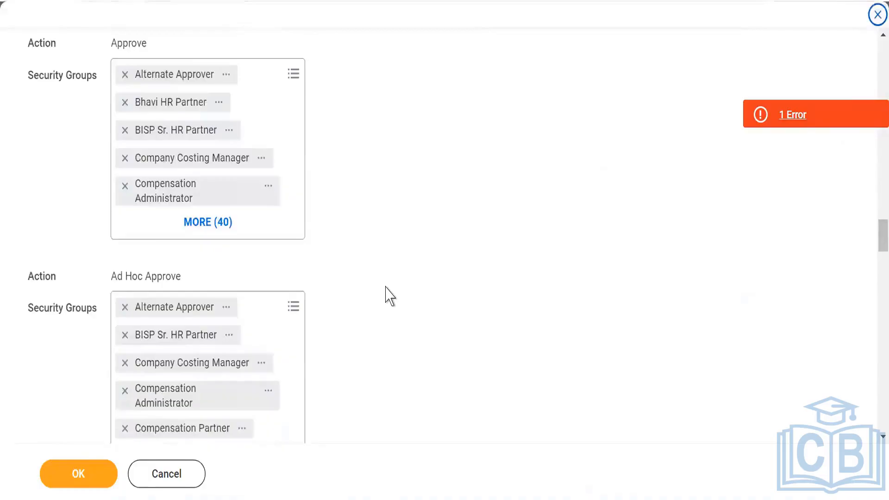
{"action": "scroll", "coordinate": [390, 296], "scroll_direction": "up", "scroll_amount": 7}
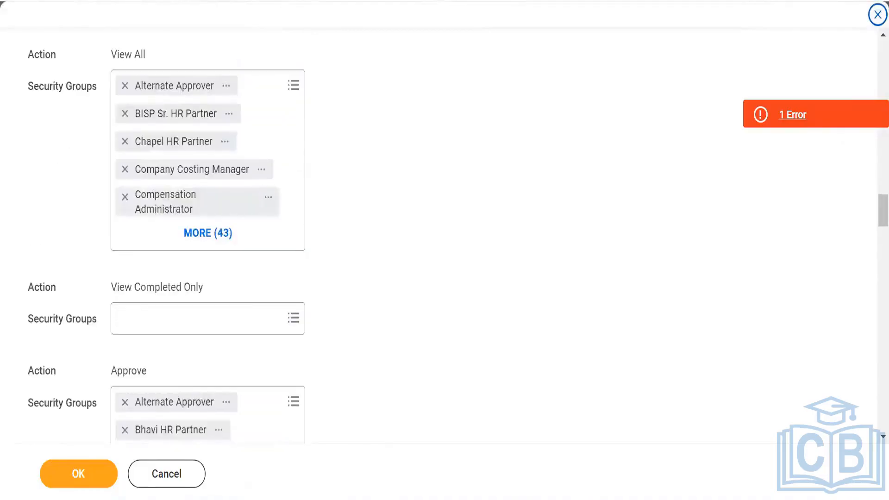
{"action": "left_click", "coordinate": [279, 1]}
{"action": "scroll", "coordinate": [356, 258], "scroll_direction": "down", "scroll_amount": 3}
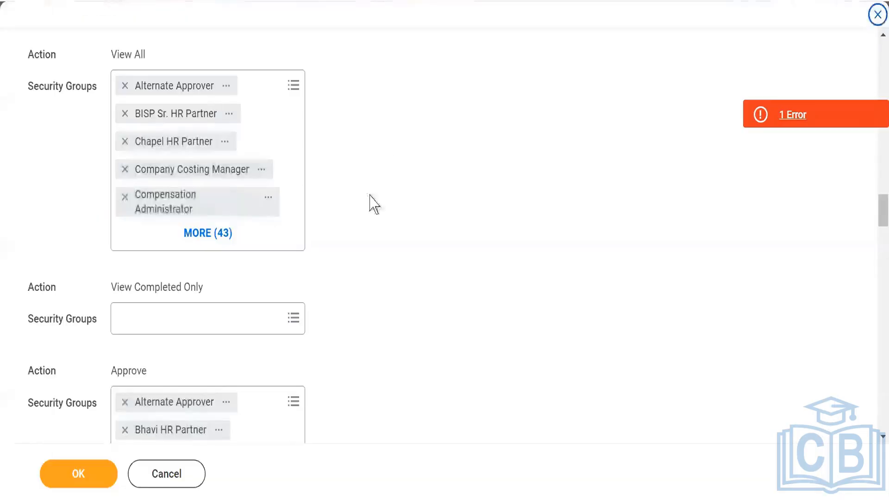
{"action": "scroll", "coordinate": [375, 205], "scroll_direction": "down", "scroll_amount": 9}
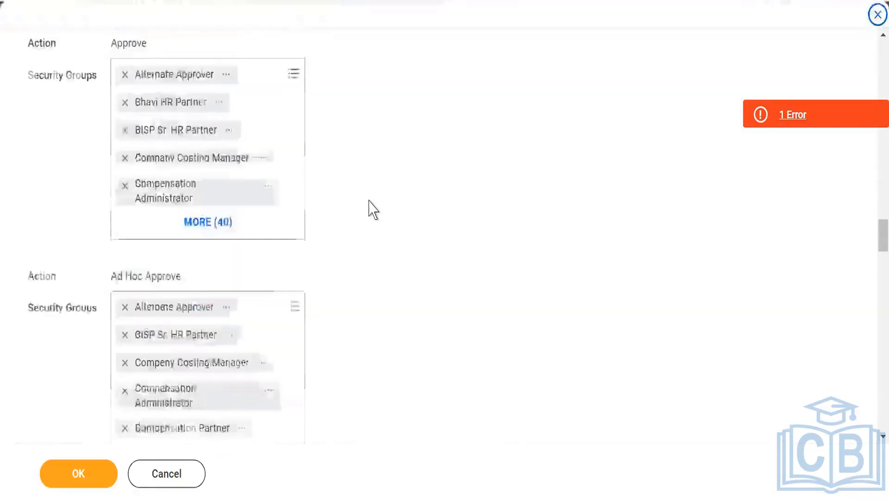
{"action": "scroll", "coordinate": [369, 204], "scroll_direction": "down", "scroll_amount": 4}
{"action": "scroll", "coordinate": [369, 205], "scroll_direction": "up", "scroll_amount": 16}
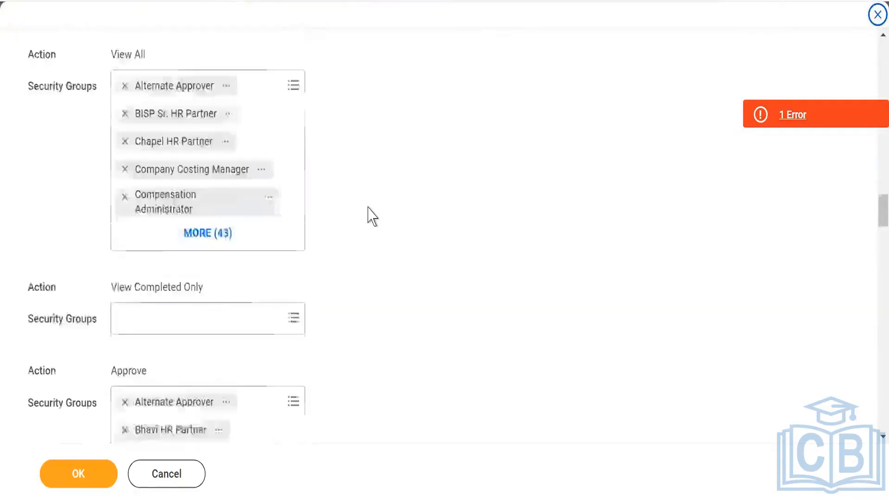
Review the security groups who can start the Job Requisition business process, and leave the policy without saving.
{"action": "scroll", "coordinate": [379, 234], "scroll_direction": "up", "scroll_amount": 4}
{"action": "scroll", "coordinate": [388, 254], "scroll_direction": "up", "scroll_amount": 4}
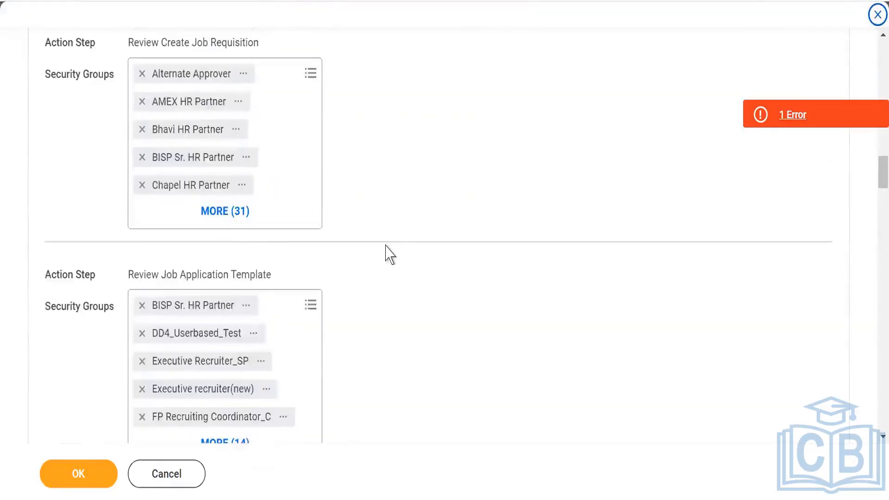
{"action": "scroll", "coordinate": [389, 255], "scroll_direction": "up", "scroll_amount": 4}
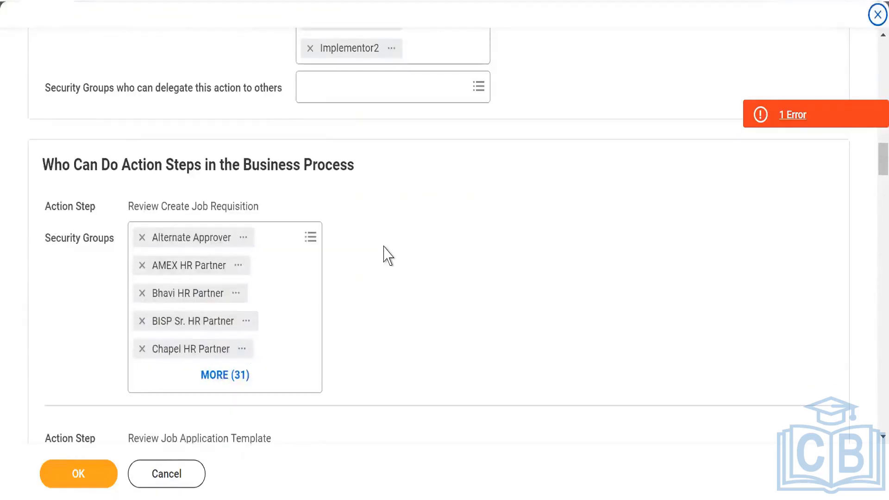
{"action": "scroll", "coordinate": [388, 255], "scroll_direction": "up", "scroll_amount": 5}
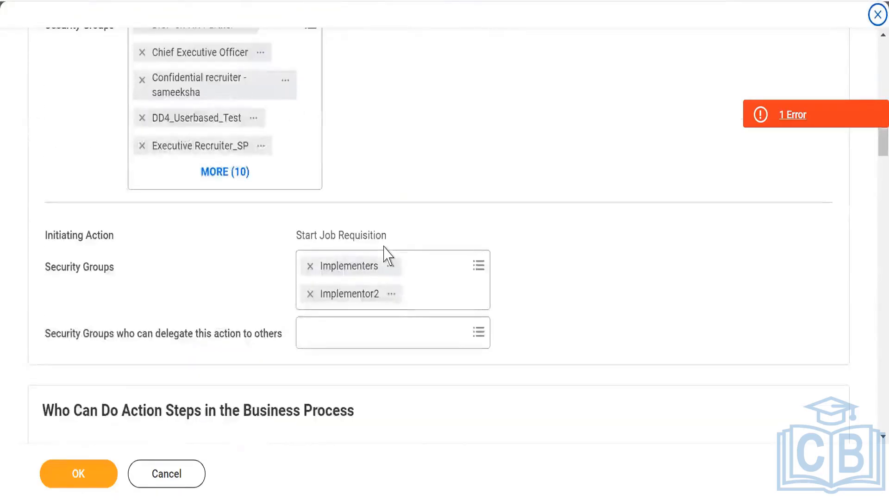
{"action": "scroll", "coordinate": [388, 254], "scroll_direction": "up", "scroll_amount": 5}
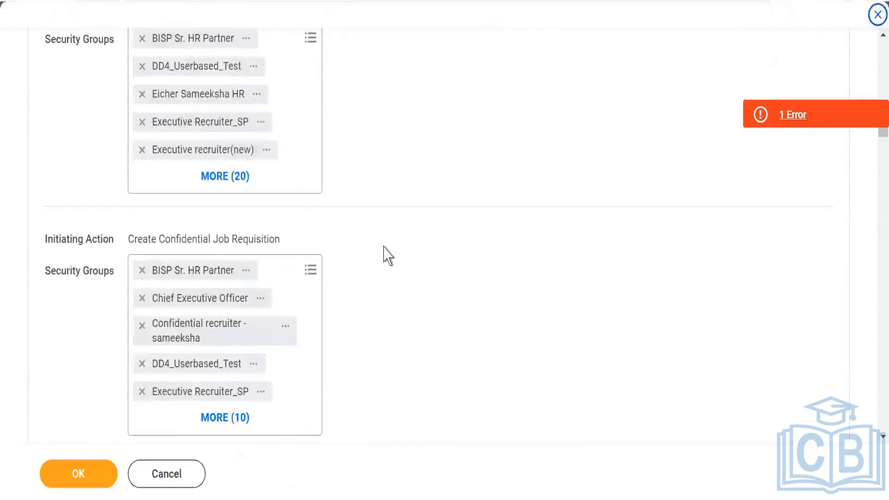
{"action": "scroll", "coordinate": [388, 255], "scroll_direction": "up", "scroll_amount": 5}
{"action": "scroll", "coordinate": [388, 255], "scroll_direction": "up", "scroll_amount": 5}
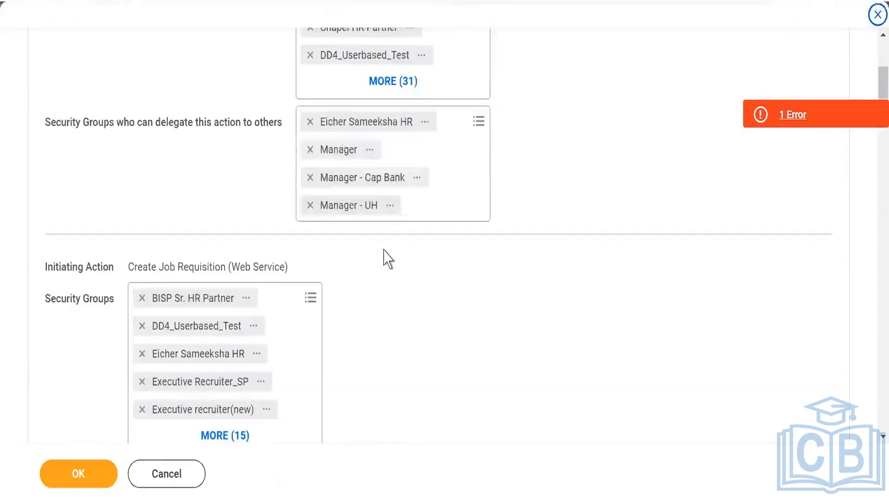
{"action": "scroll", "coordinate": [423, 311], "scroll_direction": "up", "scroll_amount": 7}
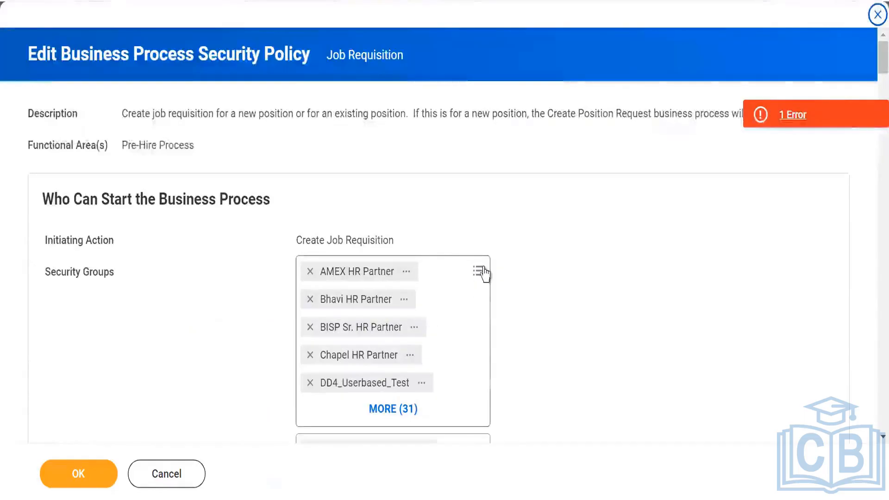
{"action": "left_click", "coordinate": [187, 474]}
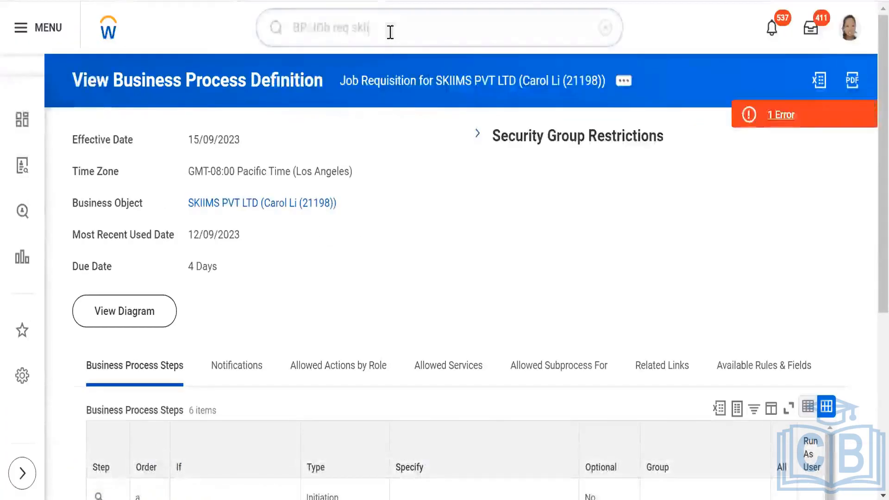
{"action": "left_click_drag", "start_coordinate": [390, 32], "coordinate": [269, 9]}
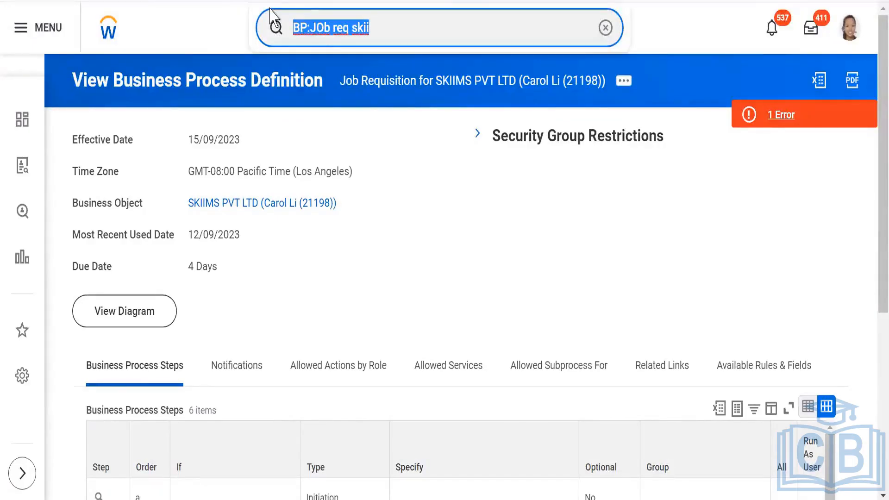
{"action": "type", "text": "Do"}
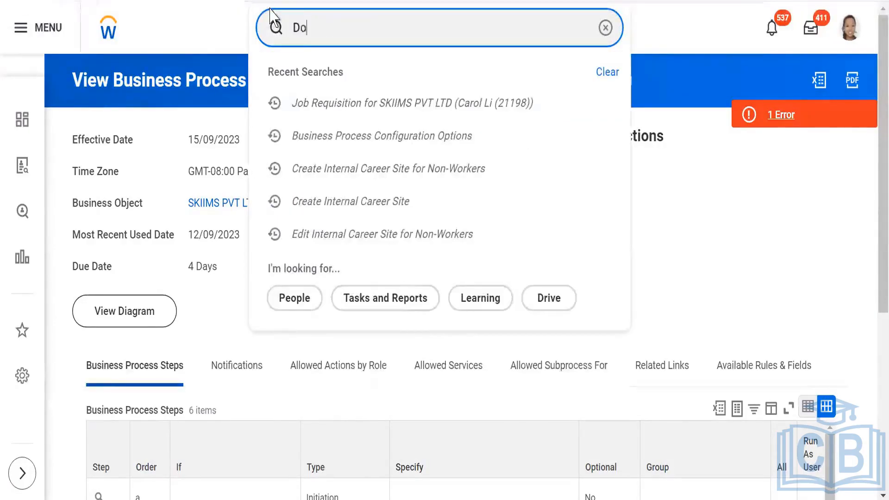
{"action": "type", "text": "main se"}
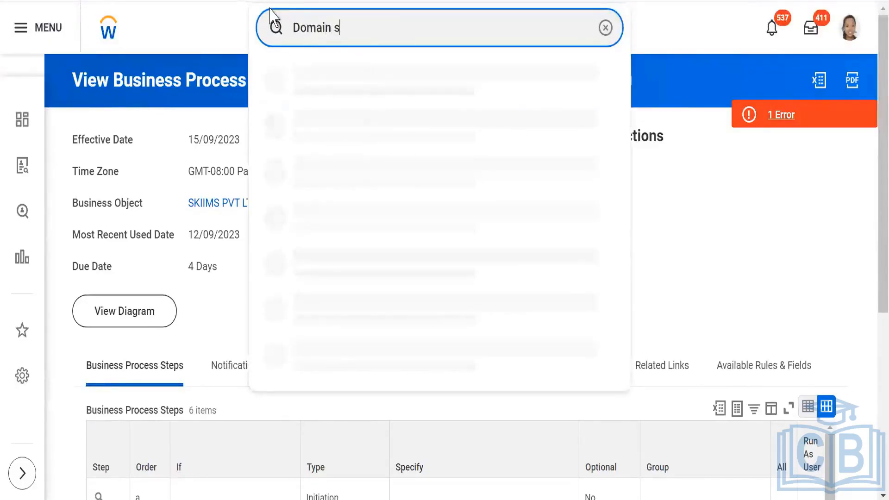
{"action": "key", "text": "BackSpace"}
{"action": "key", "text": "BackSpace"}
{"action": "key", "text": "BackSpace"}
{"action": "key", "text": "BackSpace"}
{"action": "key", "text": "BackSpace"}
{"action": "key", "text": "BackSpace"}
{"action": "key", "text": "BackSpace"}
{"action": "key", "text": "BackSpace"}
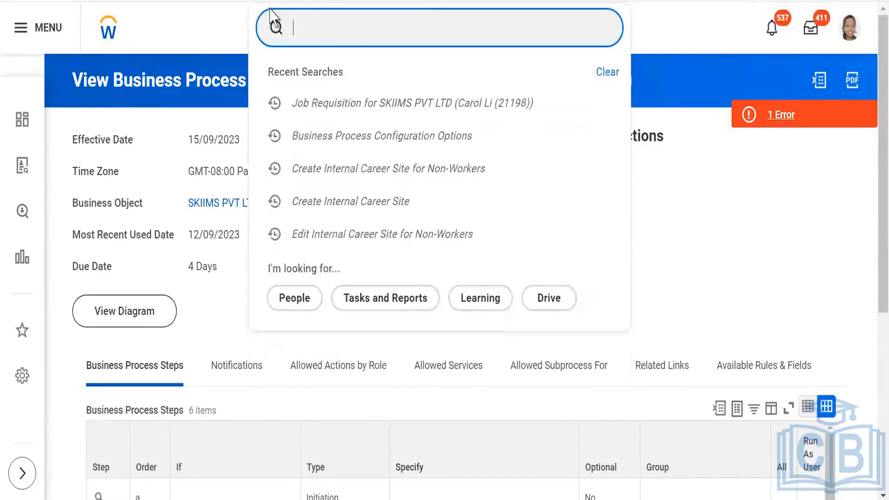
Search for "Business process security" and open the Business Process Security Policies for Functional Area report.
{"action": "type", "text": "Busine"}
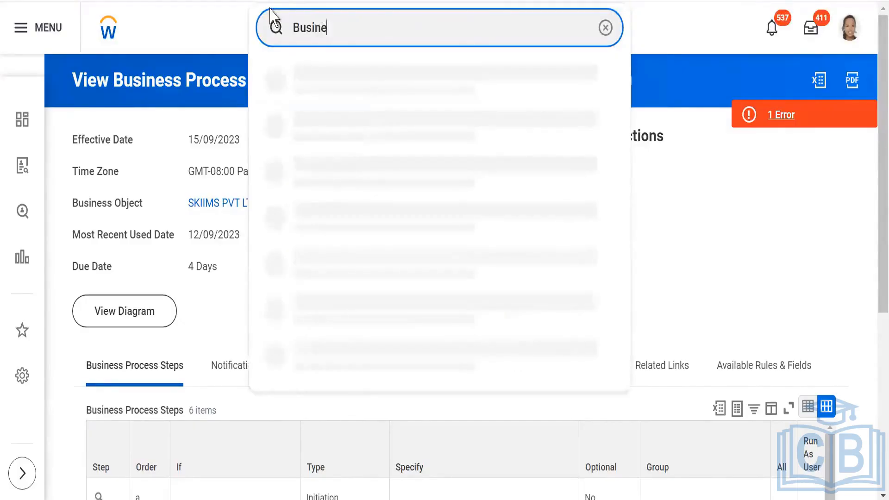
{"action": "type", "text": "ss pro"}
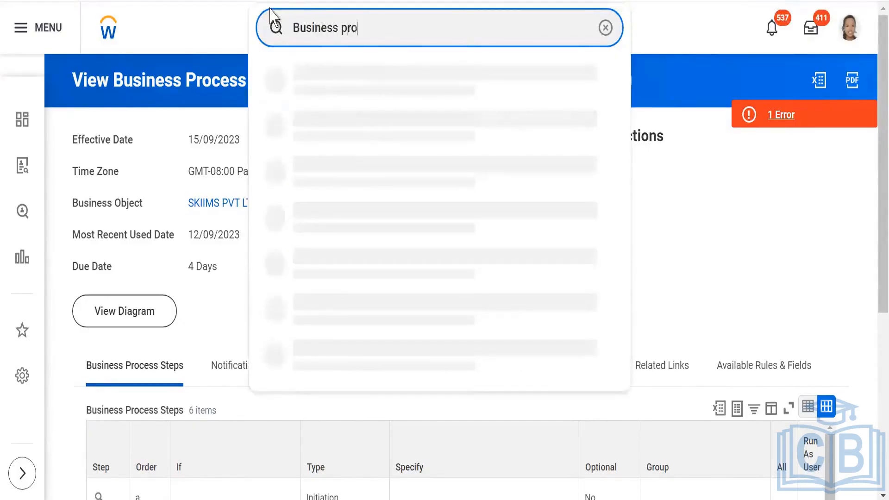
{"action": "type", "text": "cess sec"}
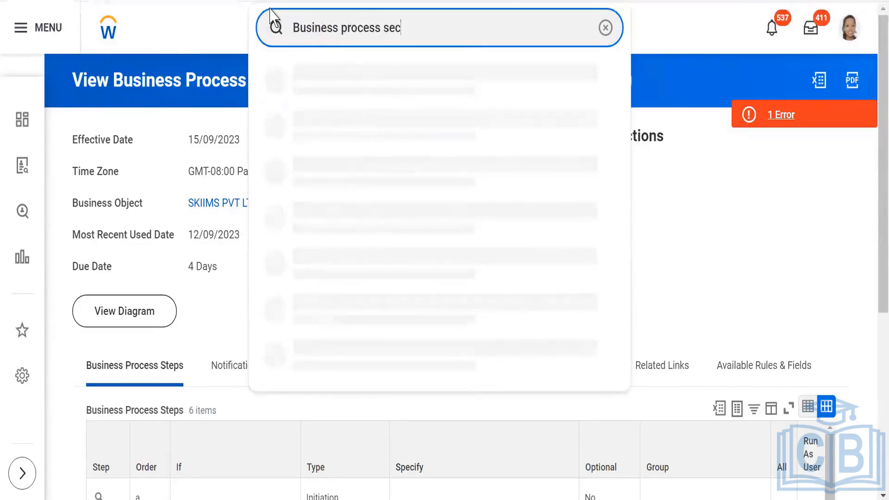
{"action": "type", "text": "urity"}
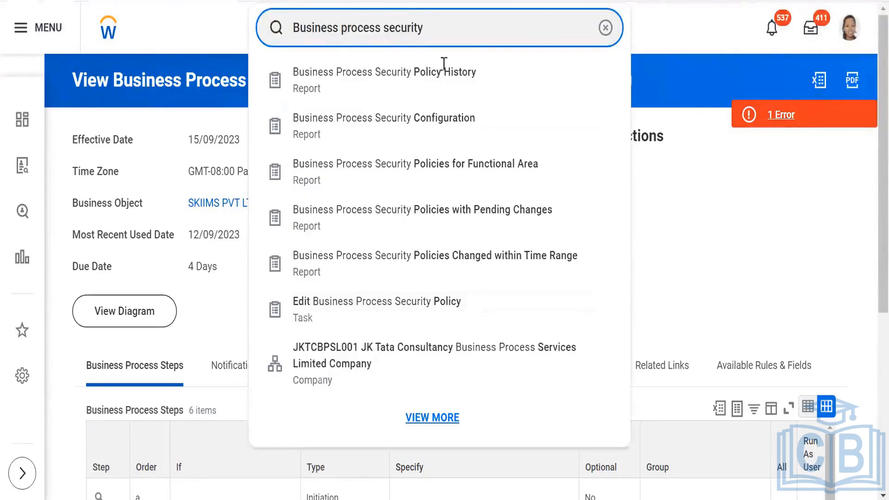
{"action": "left_click", "coordinate": [455, 175]}
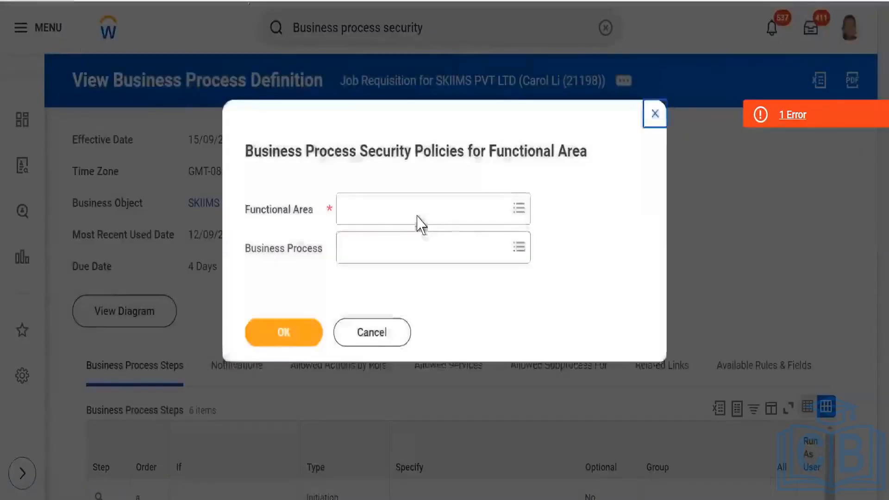
Run the report for the Recruiting functional area and the Job Requisition business process.
{"action": "left_click", "coordinate": [418, 212]}
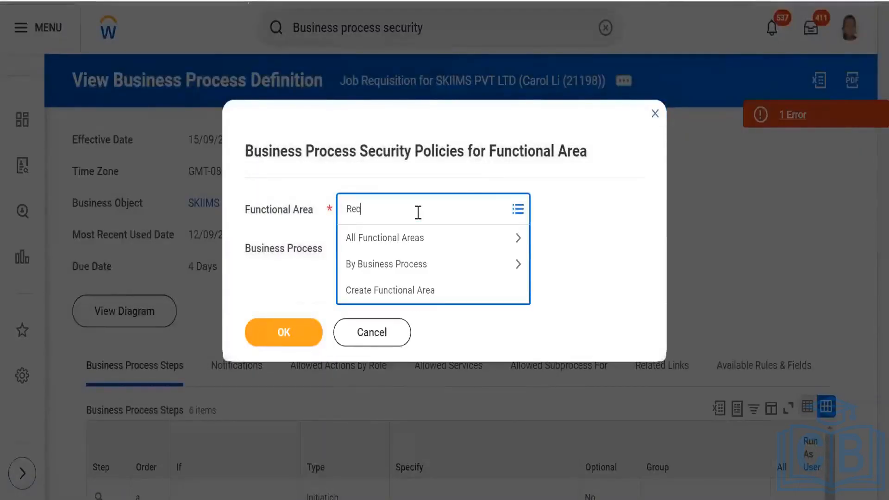
{"action": "type", "text": "Recruiting"}
{"action": "key", "text": "Return"}
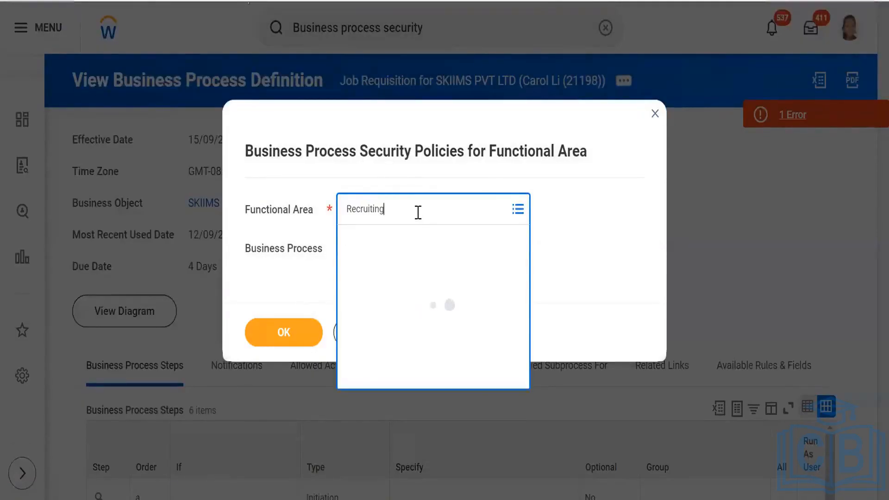
{"action": "left_click", "coordinate": [384, 271]}
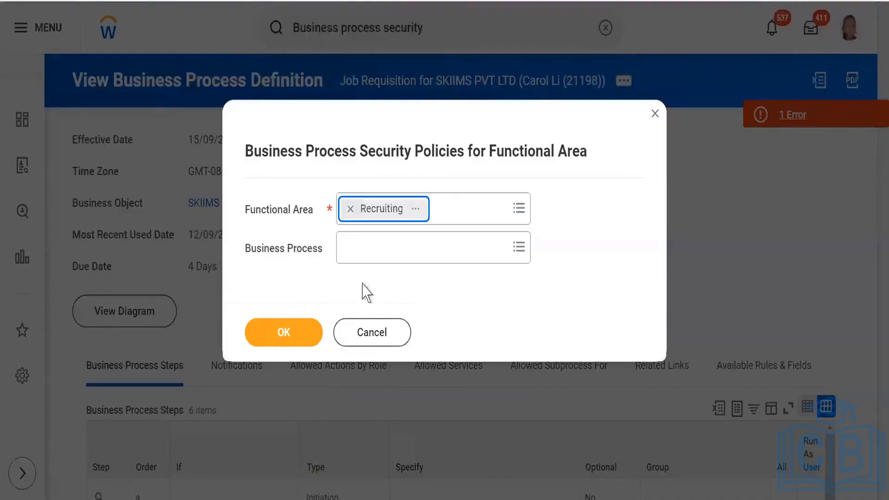
{"action": "left_click", "coordinate": [388, 251]}
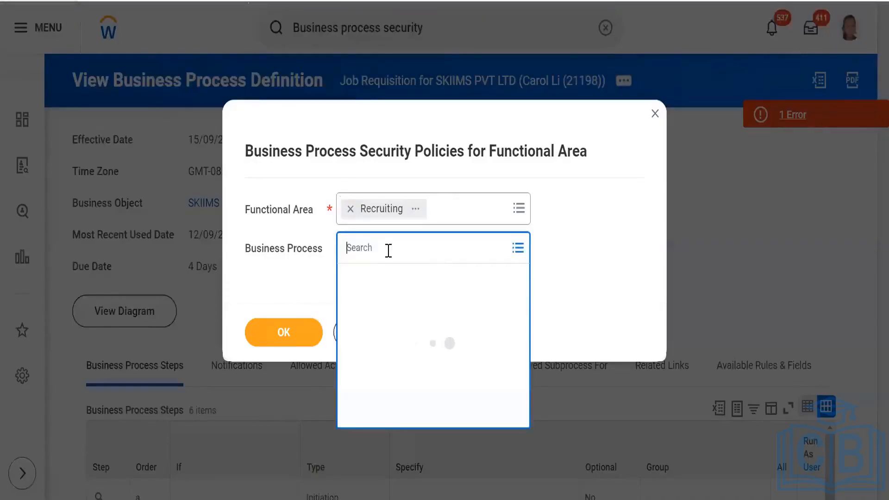
{"action": "type", "text": "job req"}
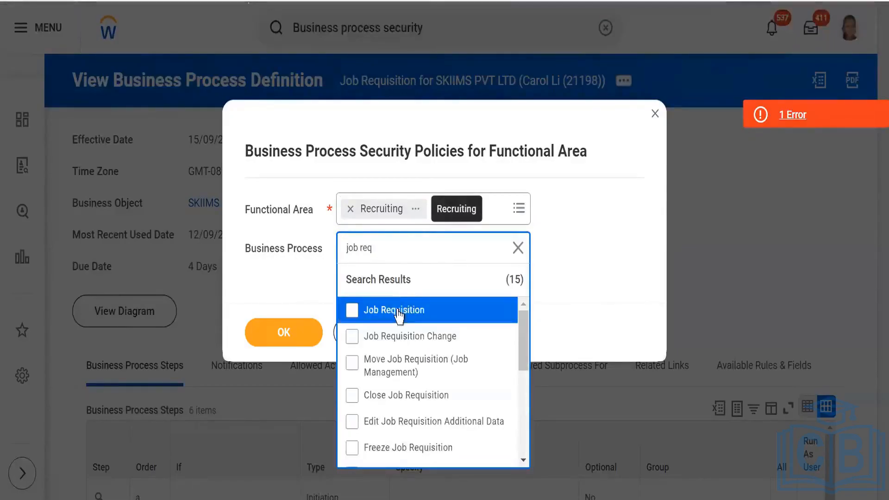
{"action": "left_click", "coordinate": [592, 303]}
{"action": "left_click", "coordinate": [273, 335]}
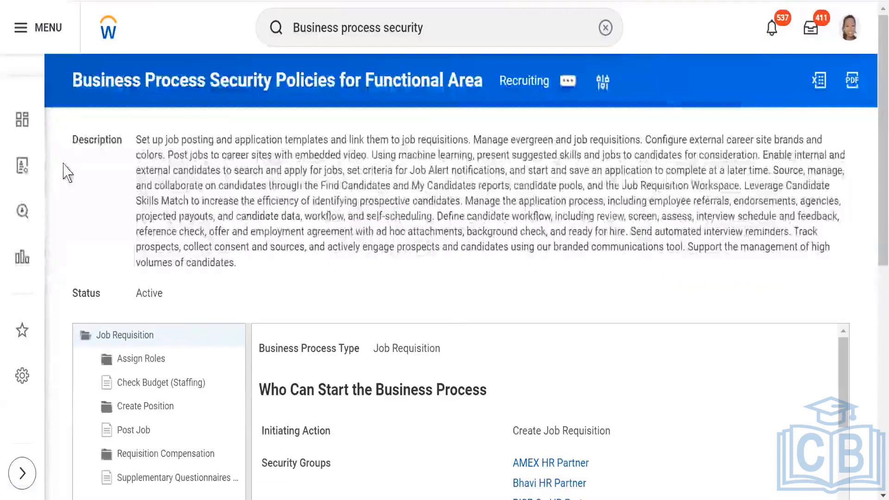
Open the Create Position subprocess's security policy under Job Requisition and start editing its permissions.
{"action": "left_click", "coordinate": [154, 411]}
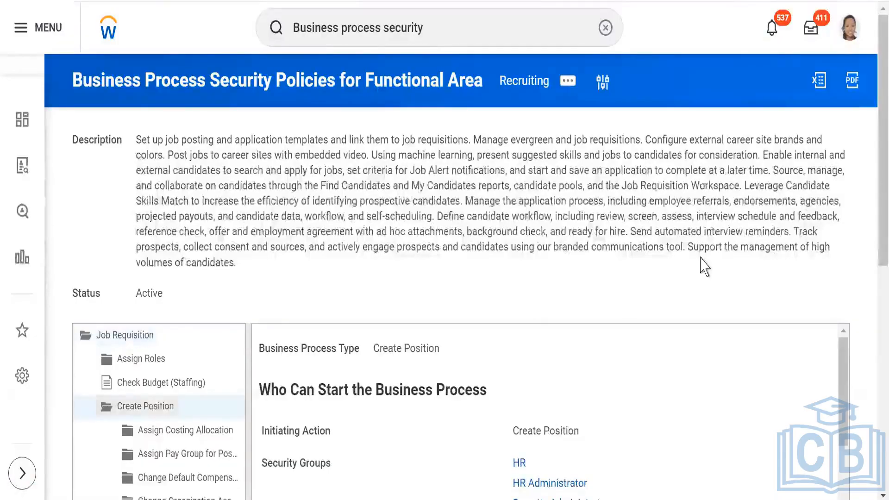
{"action": "scroll", "coordinate": [701, 264], "scroll_direction": "down", "scroll_amount": 3}
{"action": "scroll", "coordinate": [704, 265], "scroll_direction": "down", "scroll_amount": 2}
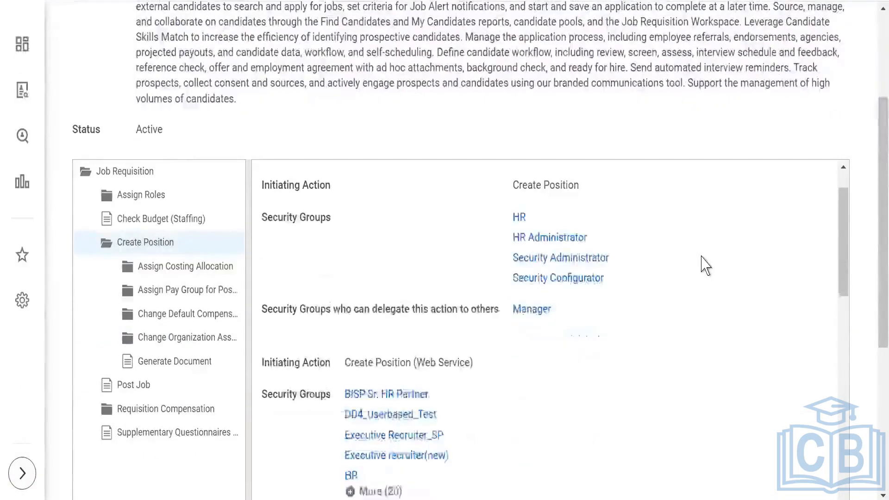
{"action": "scroll", "coordinate": [719, 312], "scroll_direction": "up", "scroll_amount": 2}
{"action": "scroll", "coordinate": [719, 316], "scroll_direction": "down", "scroll_amount": 7}
{"action": "scroll", "coordinate": [719, 316], "scroll_direction": "down", "scroll_amount": 10}
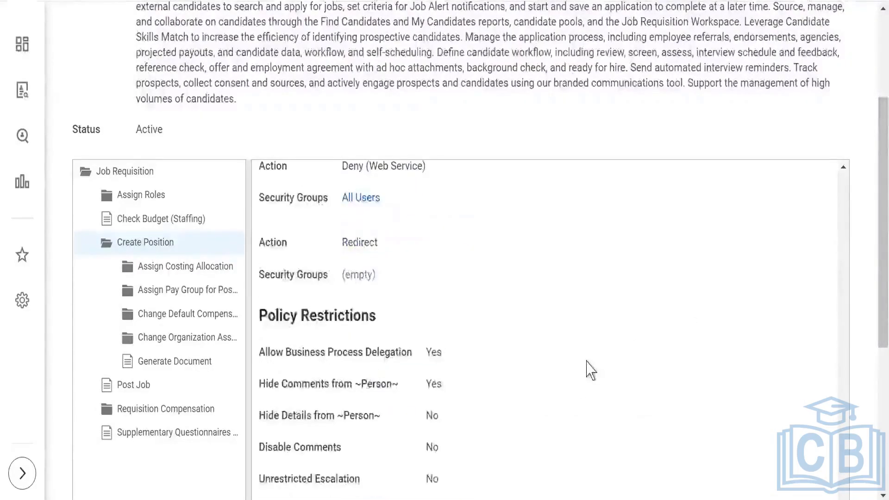
{"action": "scroll", "coordinate": [590, 370], "scroll_direction": "down", "scroll_amount": 5}
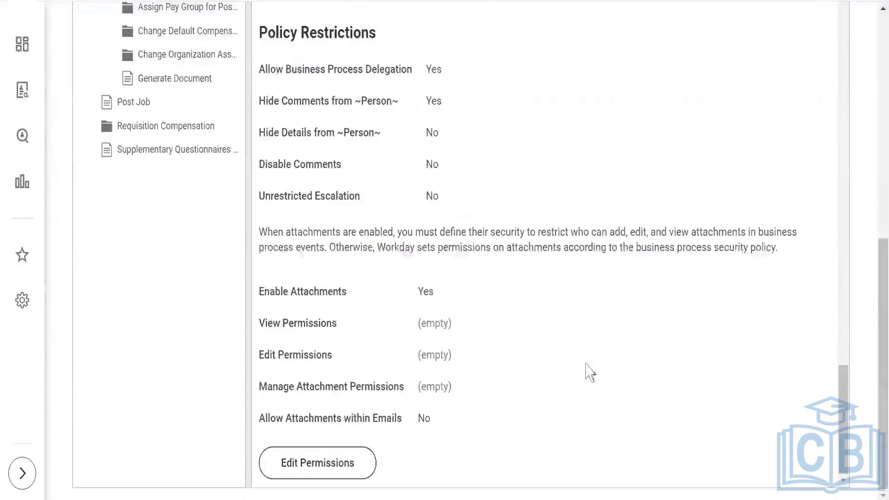
{"action": "left_click", "coordinate": [341, 466]}
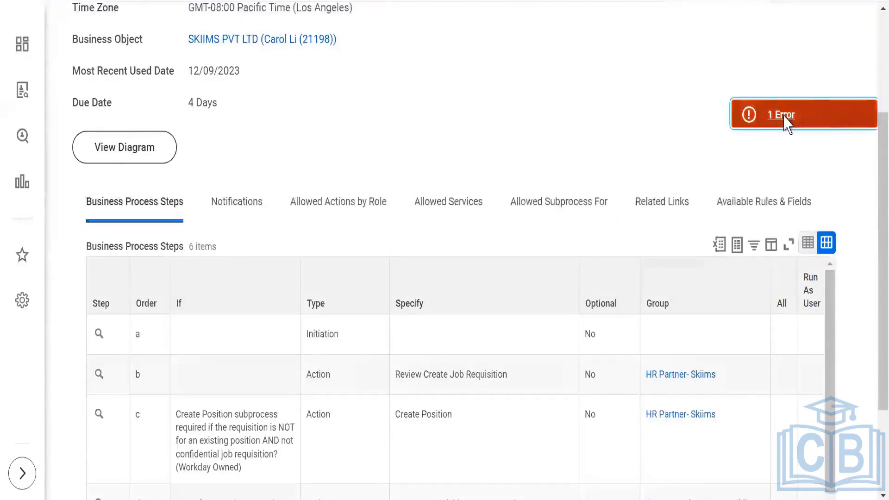
Check the definition's page error, add HR Partner- Skiims to the security groups that can start Create Position, and save the policy.
{"action": "left_click", "coordinate": [786, 118]}
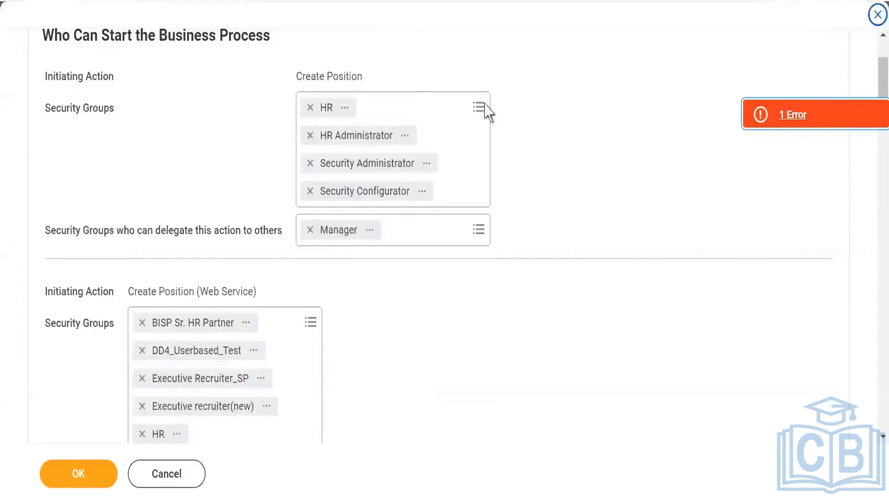
{"action": "left_click", "coordinate": [478, 108]}
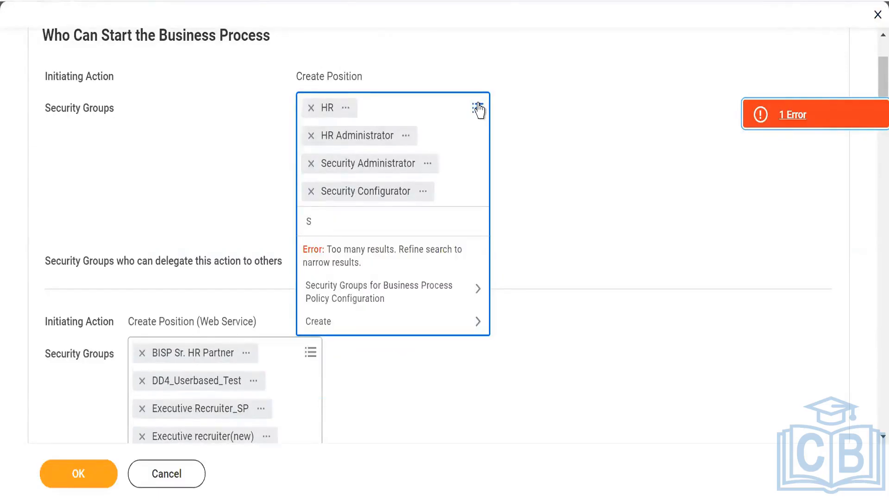
{"action": "key", "text": "Return"}
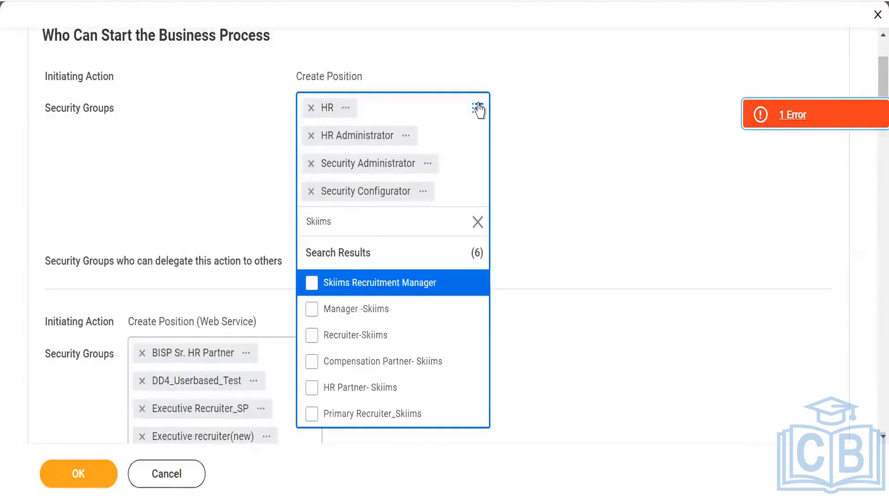
{"action": "left_click", "coordinate": [386, 393]}
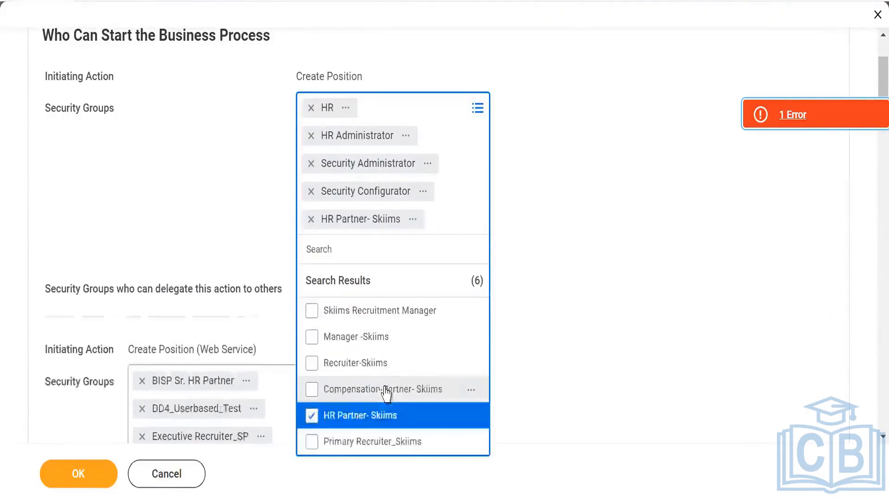
{"action": "left_click", "coordinate": [602, 112]}
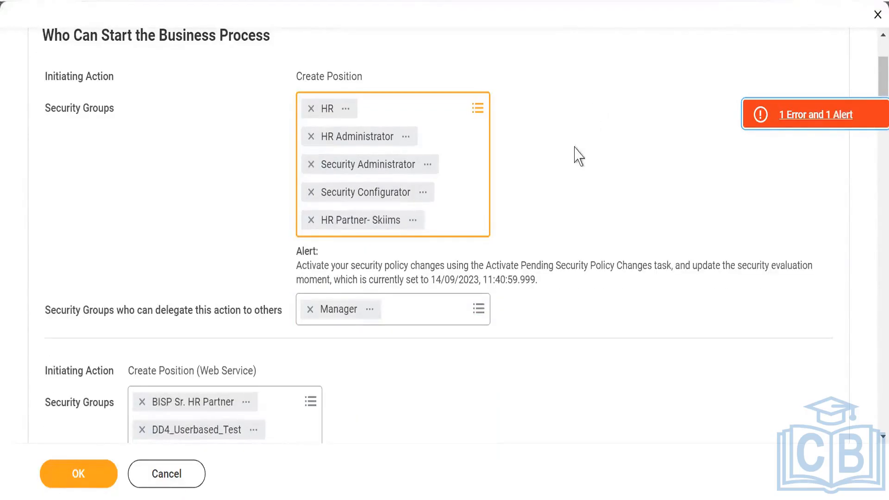
{"action": "left_click", "coordinate": [68, 484]}
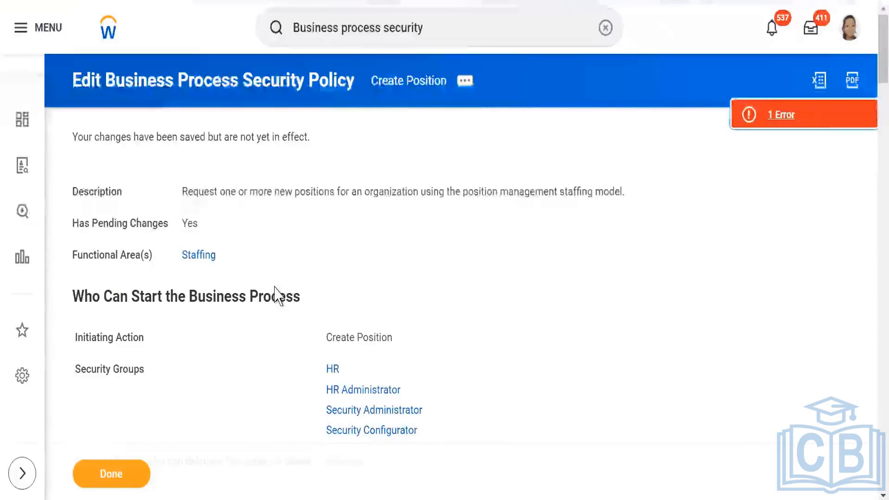
Search for "activate pending" and open the Activate Pending Security Policy Changes task.
{"action": "left_click", "coordinate": [474, 29]}
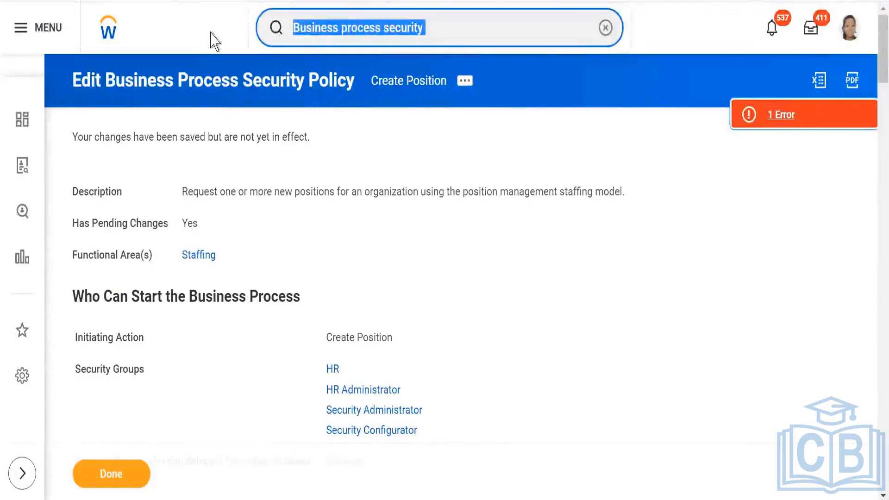
{"action": "type", "text": "act"}
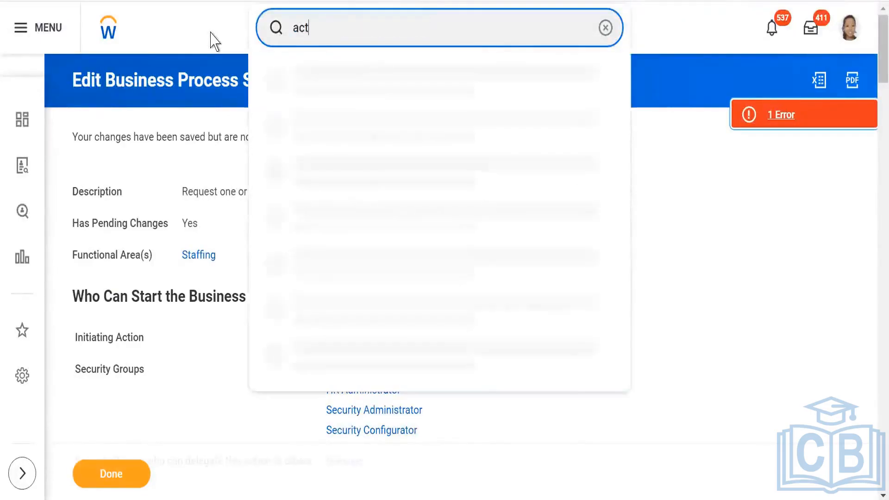
{"action": "type", "text": "ivate pe"}
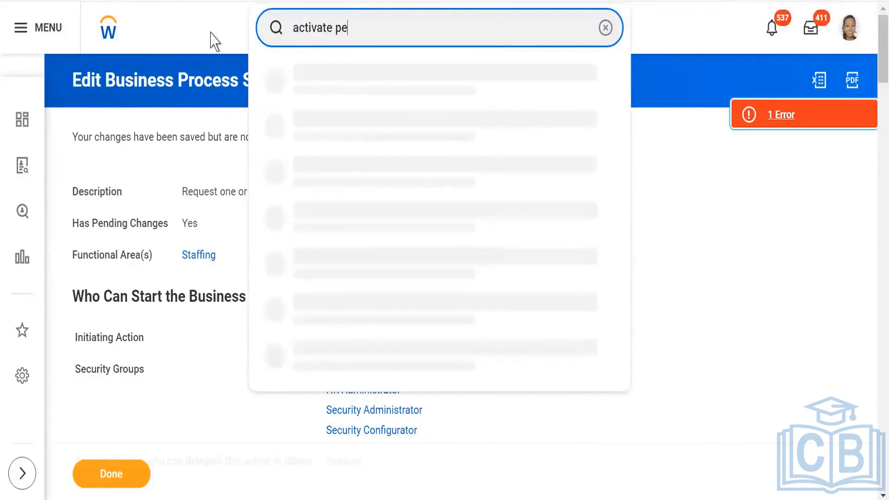
{"action": "type", "text": "nding"}
{"action": "left_click", "coordinate": [400, 75]}
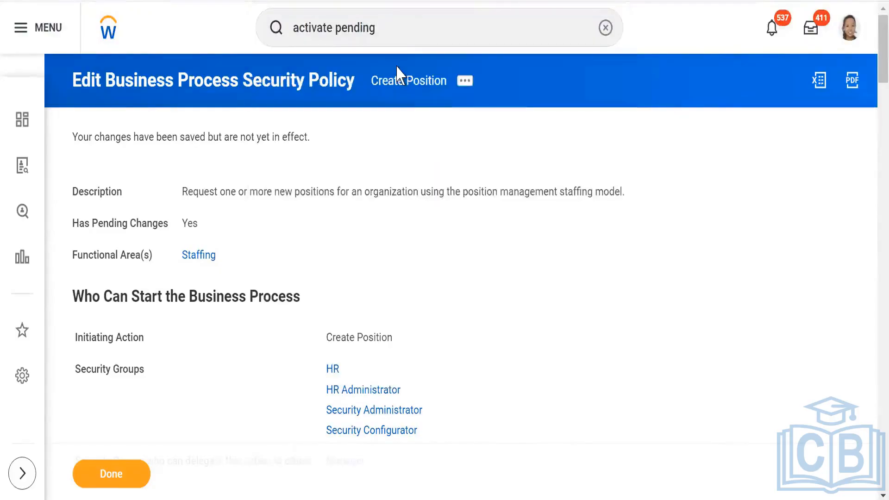
Enter the comment "Activate" for the pending security policy changes and confirm their activation.
{"action": "left_click", "coordinate": [270, 307]}
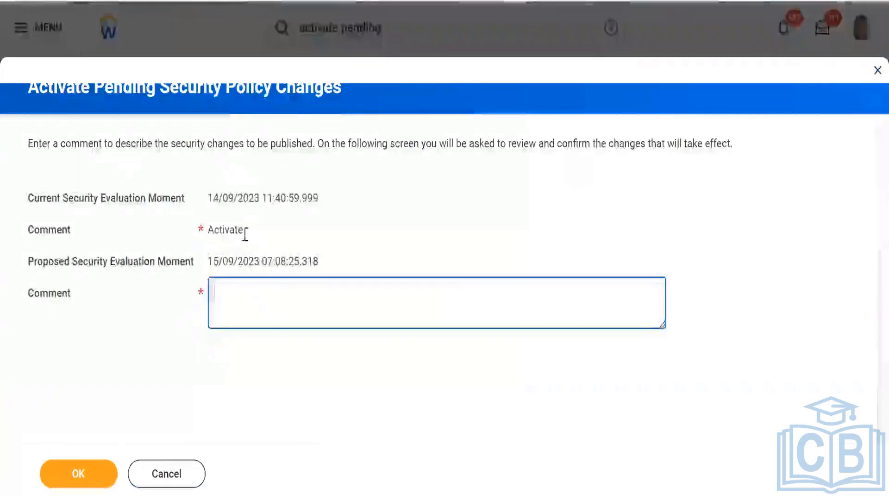
{"action": "left_click_drag", "start_coordinate": [252, 229], "coordinate": [204, 224]}
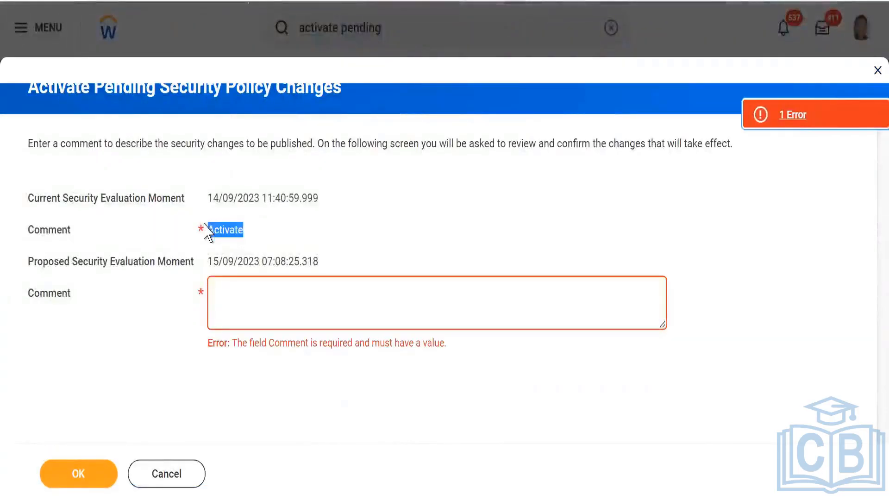
{"action": "left_click", "coordinate": [259, 297]}
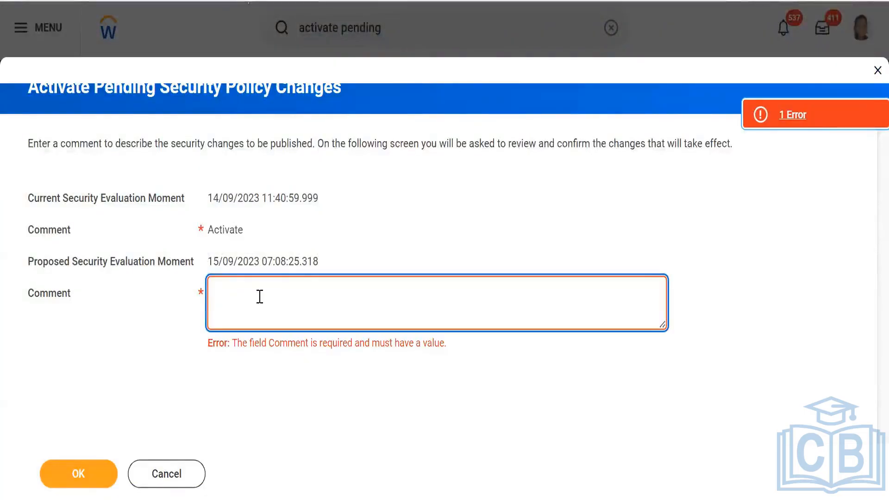
{"action": "key", "text": "ctrl+v"}
{"action": "left_click_drag", "start_coordinate": [260, 306], "coordinate": [198, 298]}
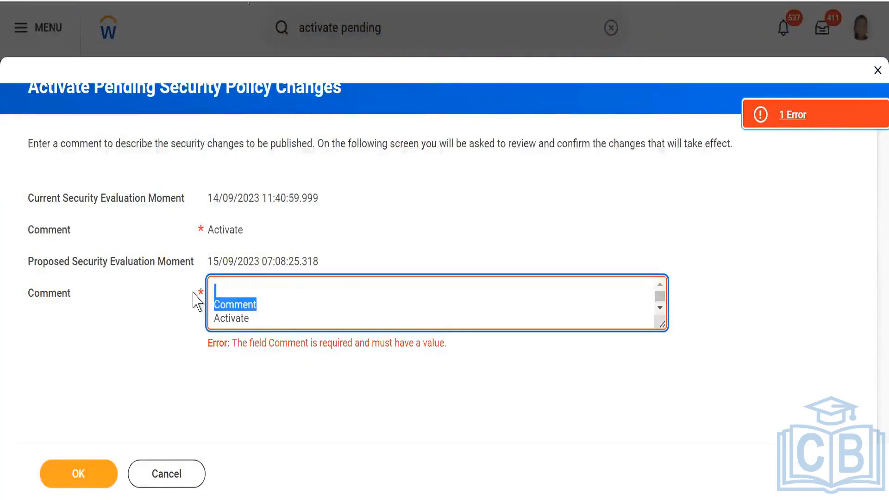
{"action": "key", "text": "BackSpace"}
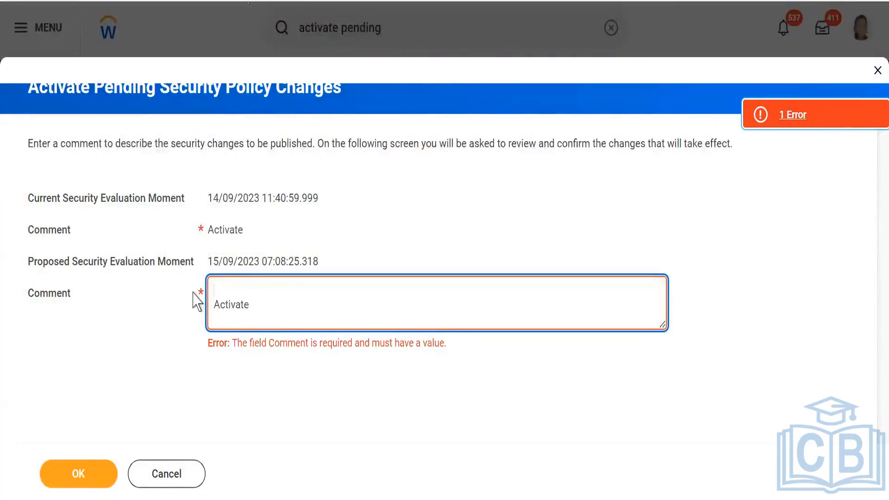
{"action": "left_click", "coordinate": [77, 470]}
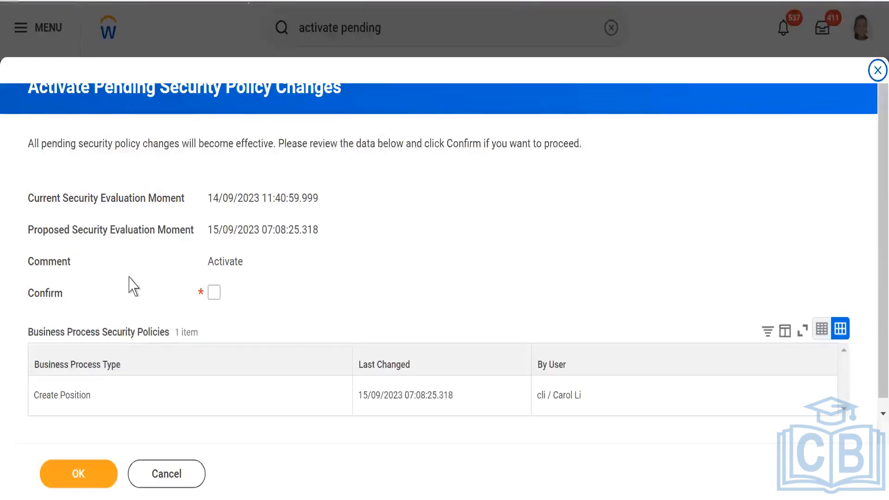
{"action": "left_click", "coordinate": [214, 293]}
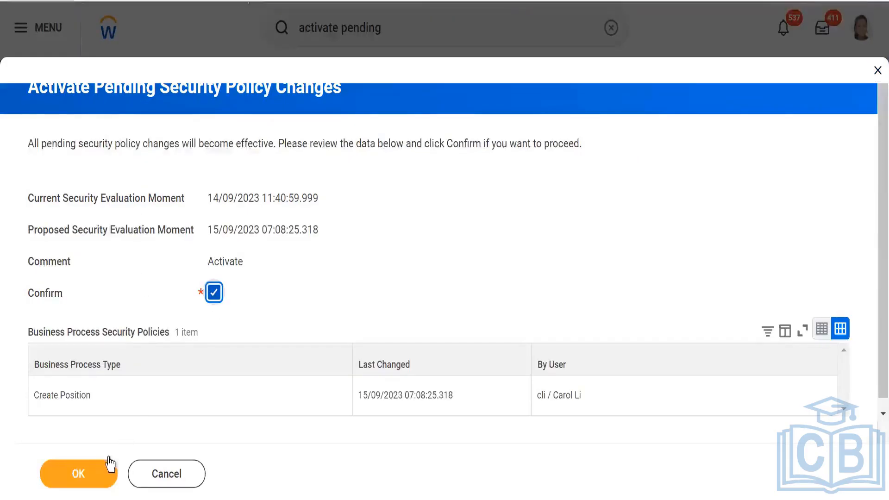
{"action": "left_click", "coordinate": [95, 475]}
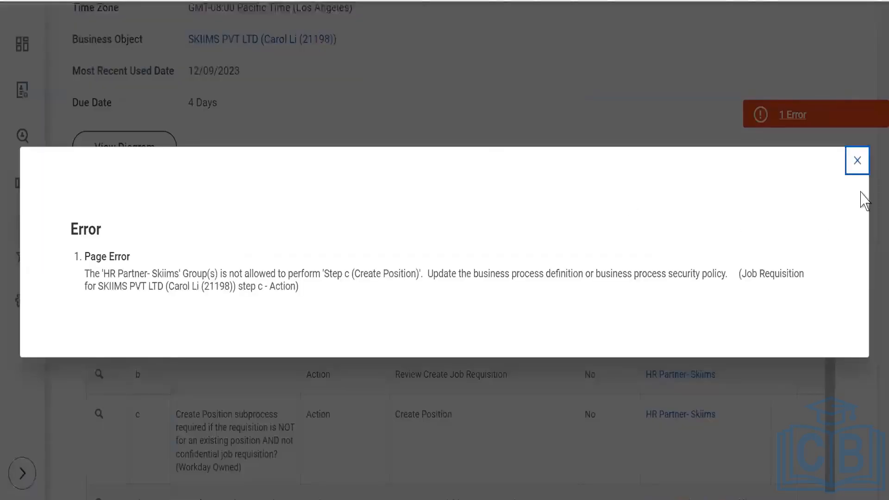
Close the page error and reopen the Job Requisition business process definition for SKIIMS PVT LTD.
{"action": "left_click", "coordinate": [857, 160]}
{"action": "scroll", "coordinate": [479, 360], "scroll_direction": "up", "scroll_amount": 4}
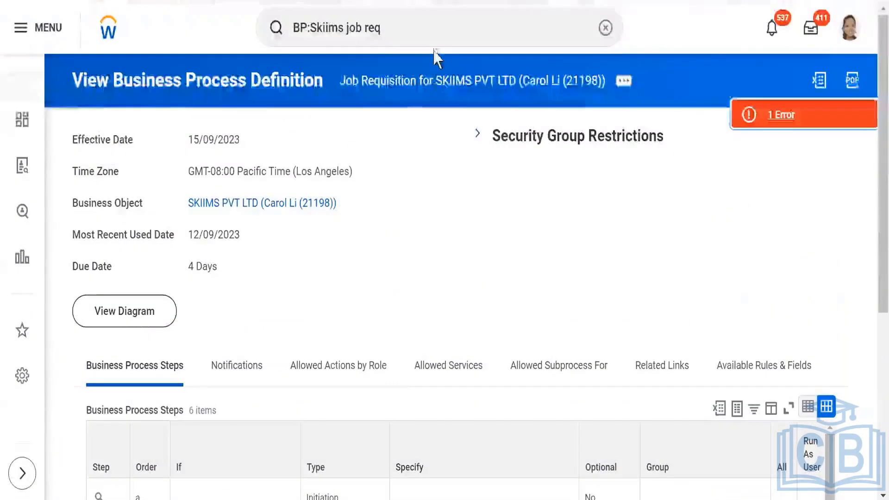
{"action": "left_click", "coordinate": [432, 34]}
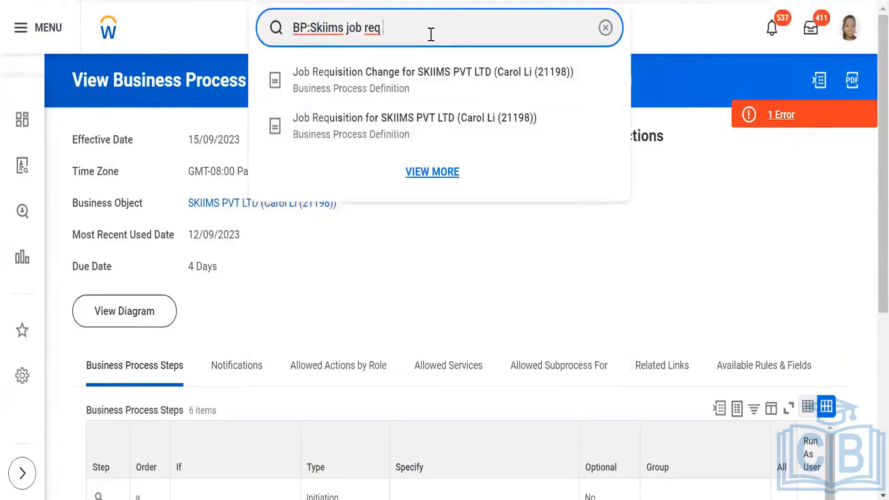
{"action": "left_click", "coordinate": [412, 119]}
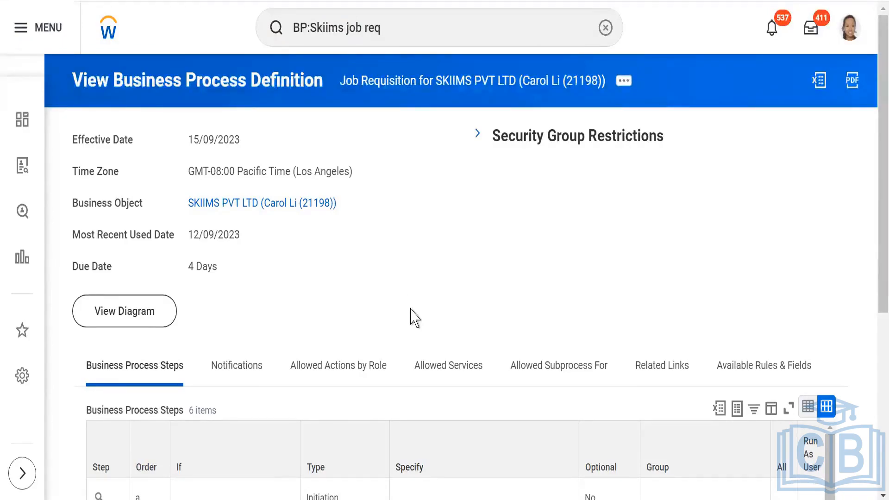
{"action": "left_click", "coordinate": [415, 27]}
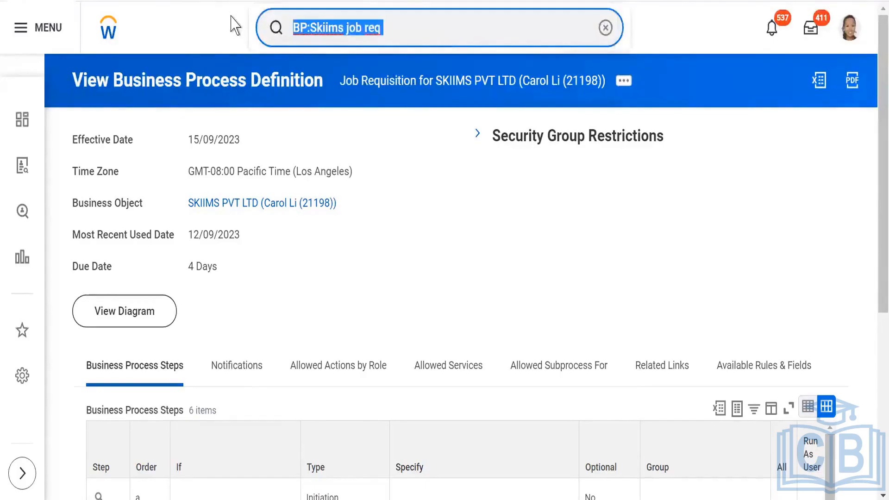
{"action": "type", "text": "BP:"}
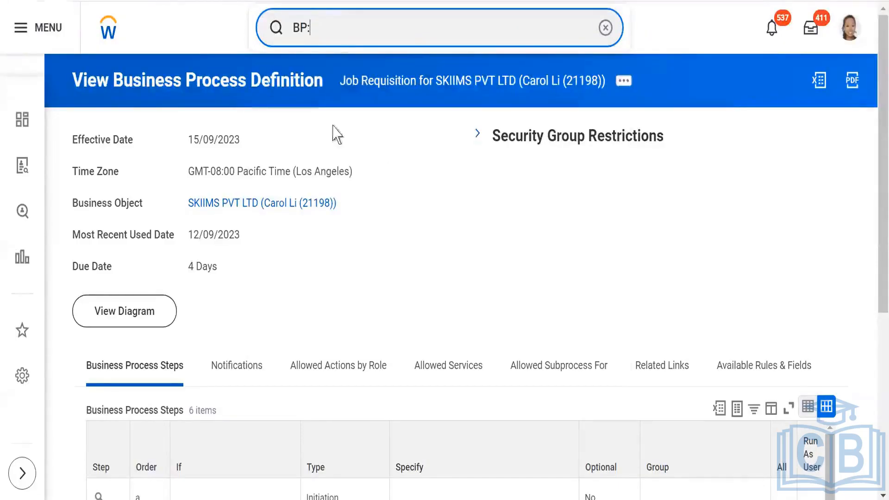
{"action": "left_click", "coordinate": [468, 255]}
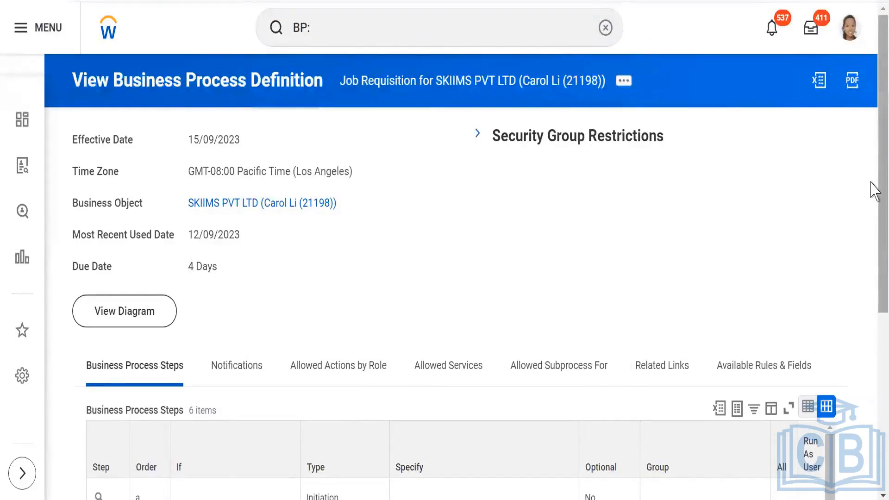
Review the Job Requisition definition's business process steps a to f and the security groups assigned to them.
{"action": "scroll", "coordinate": [873, 231], "scroll_direction": "down", "scroll_amount": 2}
{"action": "scroll", "coordinate": [873, 297], "scroll_direction": "down", "scroll_amount": 5}
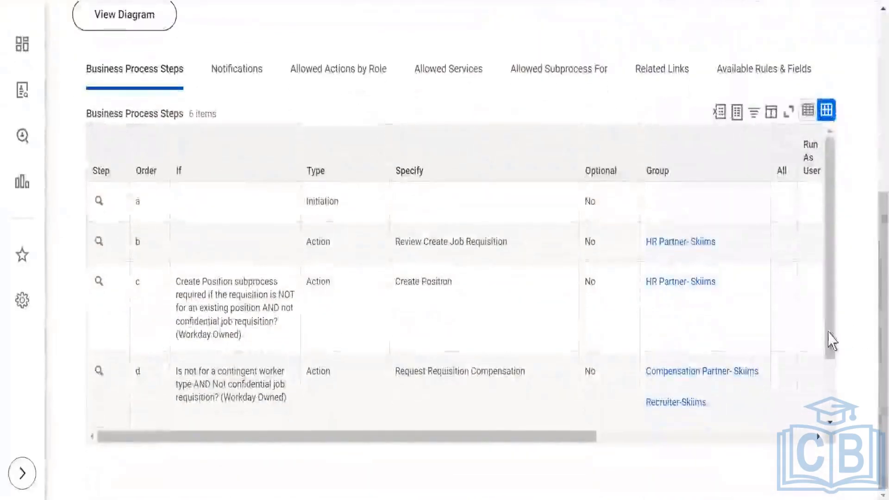
{"action": "scroll", "coordinate": [830, 378], "scroll_direction": "down", "scroll_amount": 3}
{"action": "scroll", "coordinate": [837, 359], "scroll_direction": "up", "scroll_amount": 1}
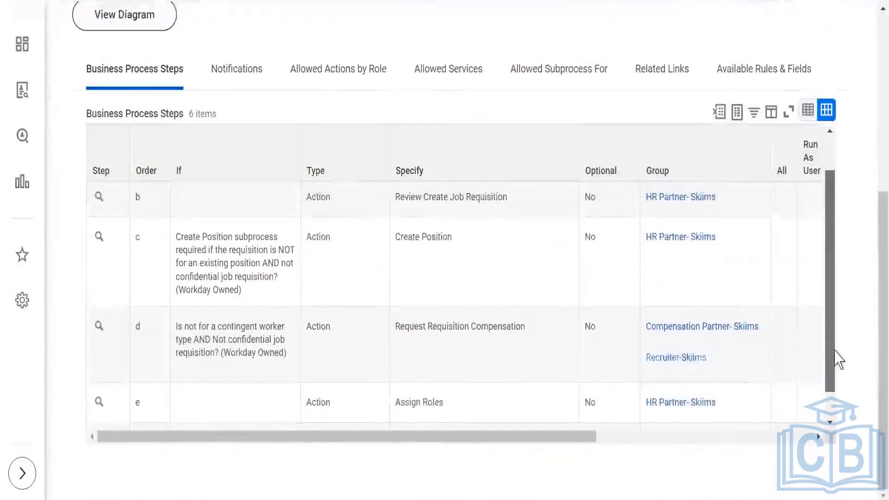
{"action": "scroll", "coordinate": [838, 350], "scroll_direction": "up", "scroll_amount": 1}
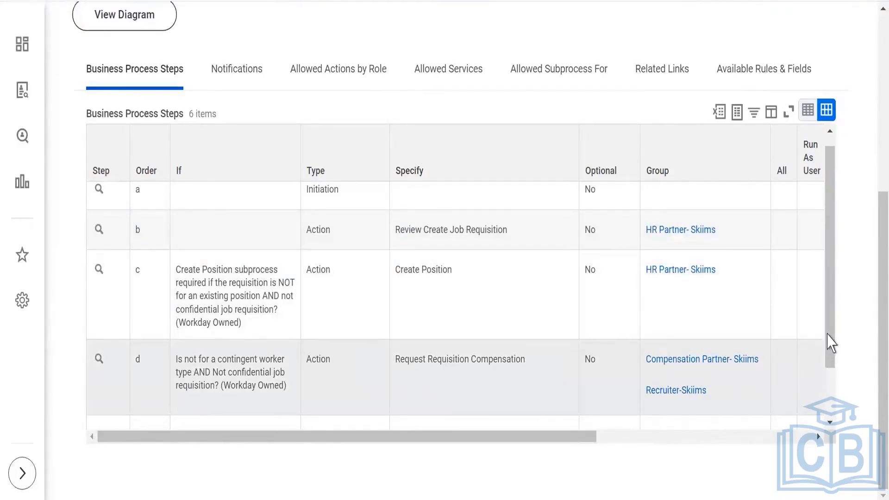
{"action": "left_click_drag", "start_coordinate": [831, 345], "coordinate": [832, 412]}
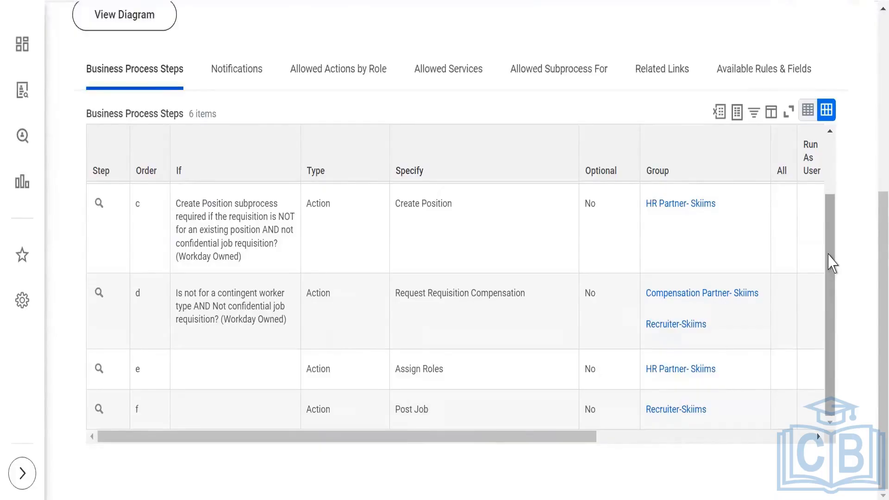
{"action": "left_click_drag", "start_coordinate": [831, 264], "coordinate": [848, 173]}
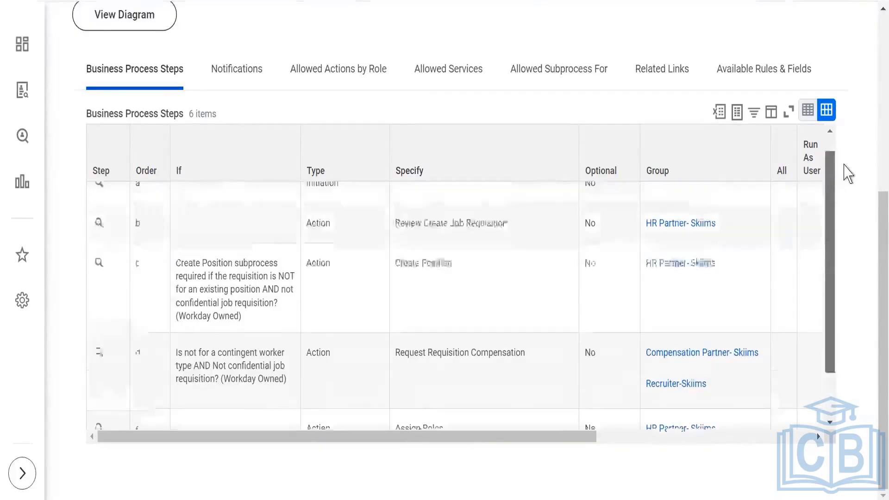
{"action": "scroll", "coordinate": [473, 259], "scroll_direction": "up", "scroll_amount": 6}
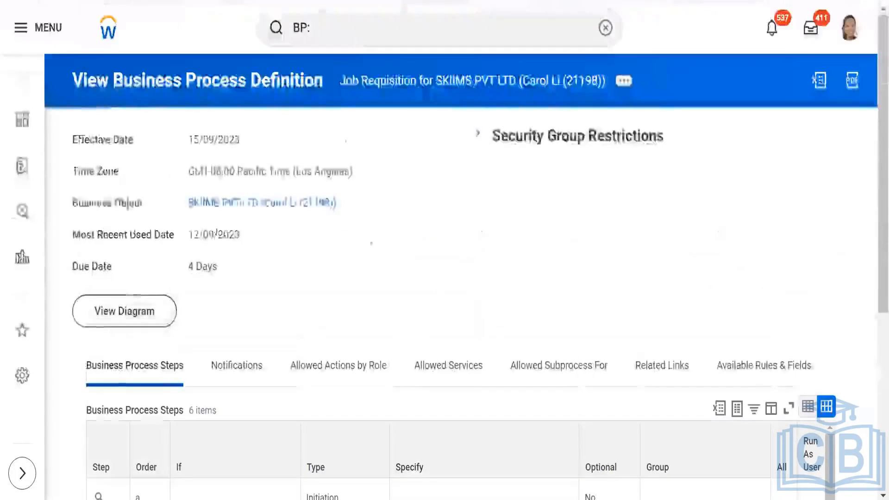
Search for "BP:Skiims" and open the Evergreen Requisition business process definition for SKIIMS PVT LTD.
{"action": "left_click", "coordinate": [357, 31]}
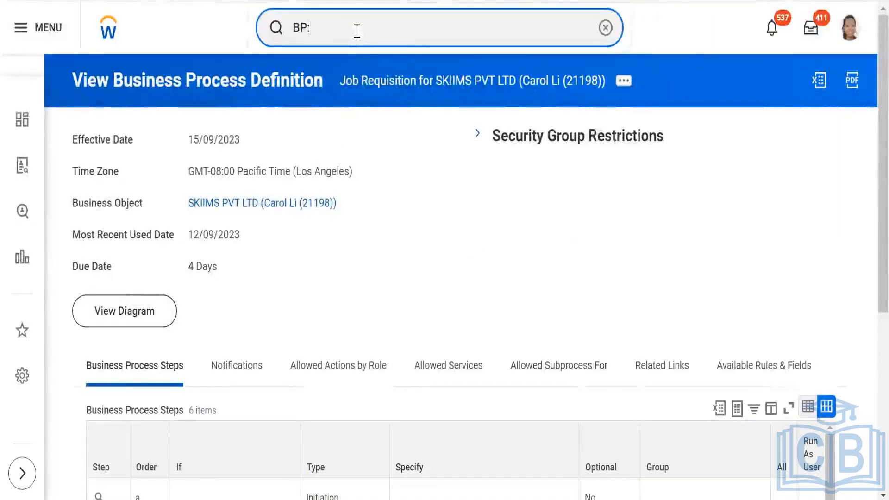
{"action": "type", "text": "S"}
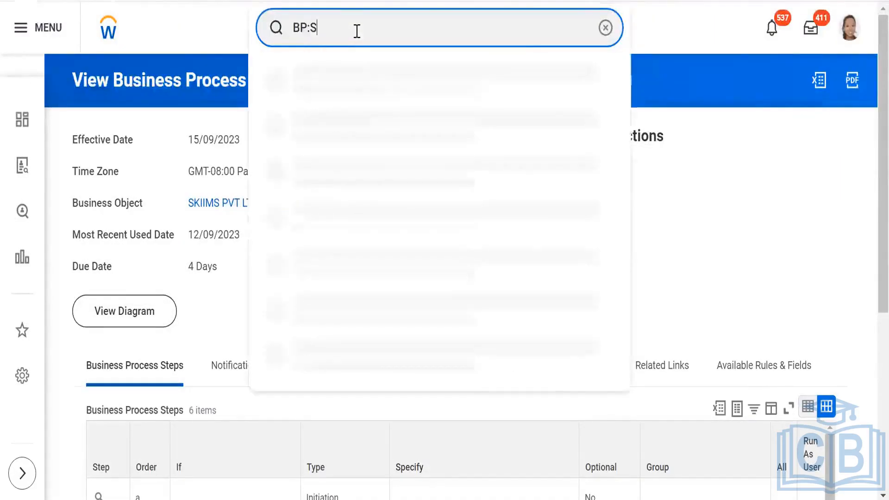
{"action": "type", "text": "kk"}
{"action": "key", "text": "BackSpace"}
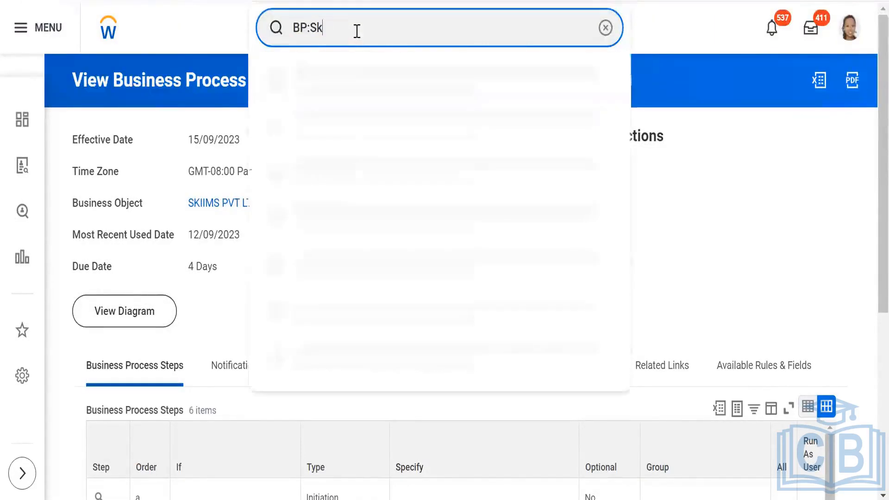
{"action": "type", "text": "iims"}
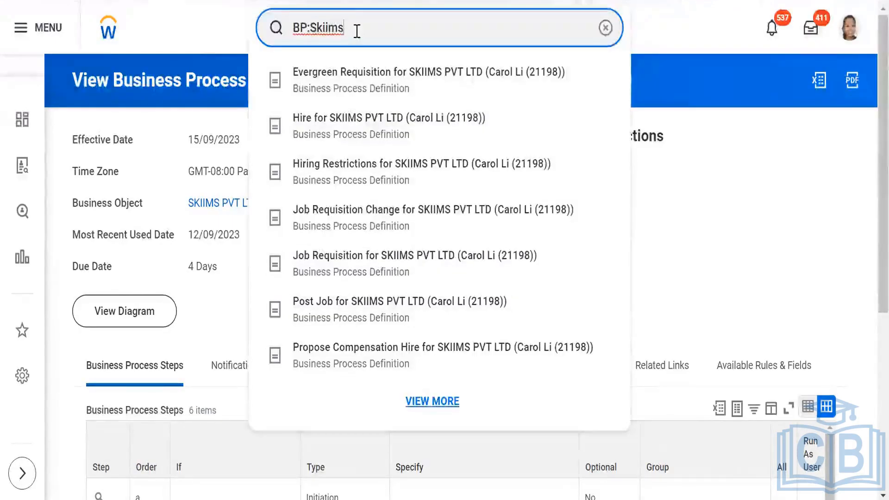
{"action": "left_click", "coordinate": [361, 82]}
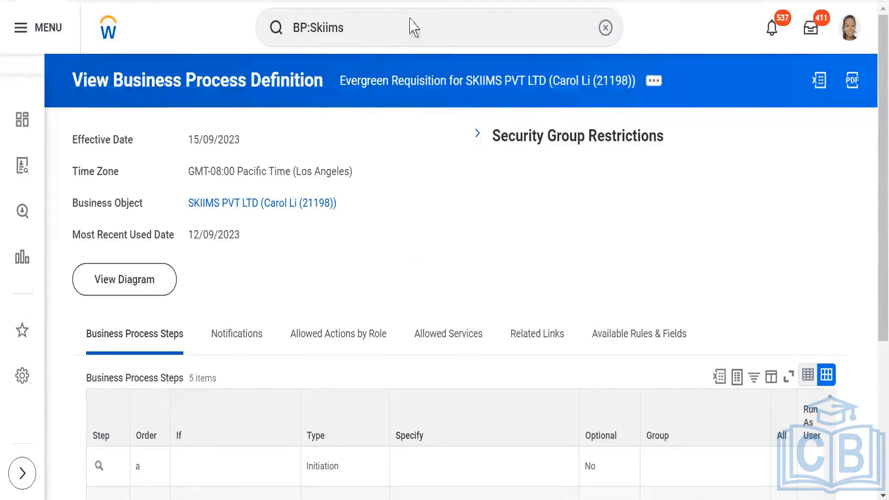
Review the Evergreen Requisition definition's business process steps a to e and their assigned security groups.
{"action": "left_click", "coordinate": [407, 36]}
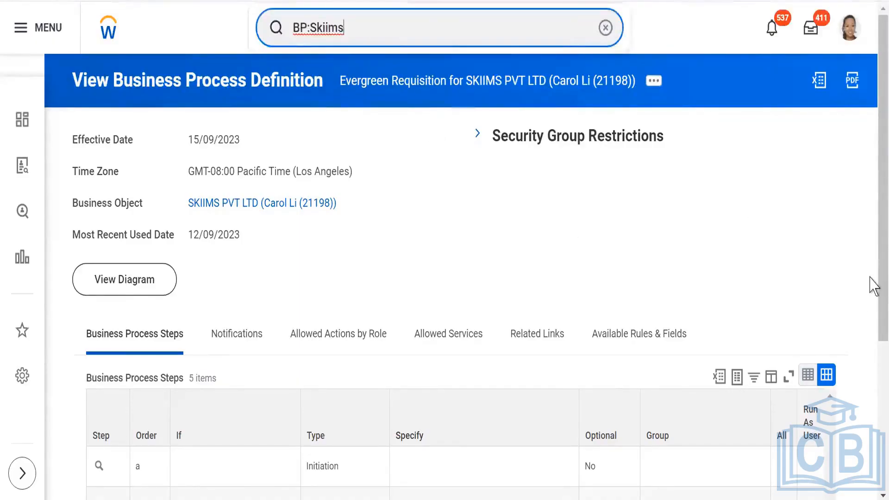
{"action": "scroll", "coordinate": [873, 252], "scroll_direction": "down", "scroll_amount": 3}
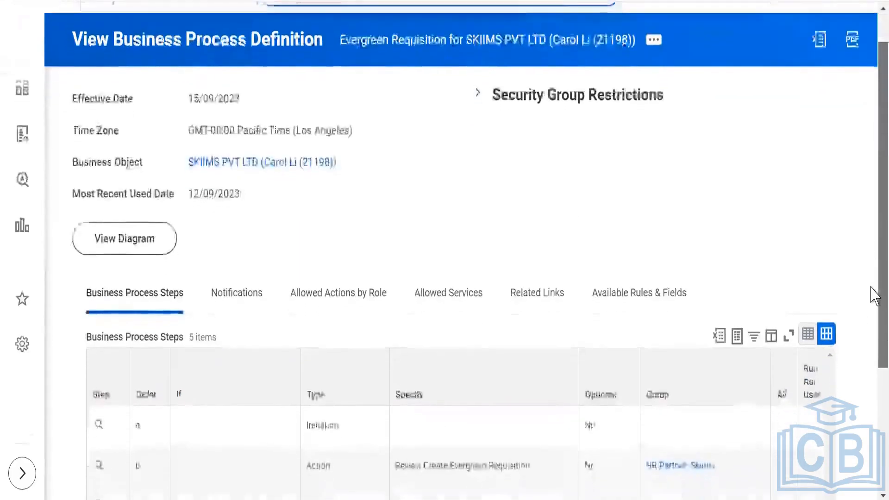
{"action": "scroll", "coordinate": [873, 356], "scroll_direction": "down", "scroll_amount": 3}
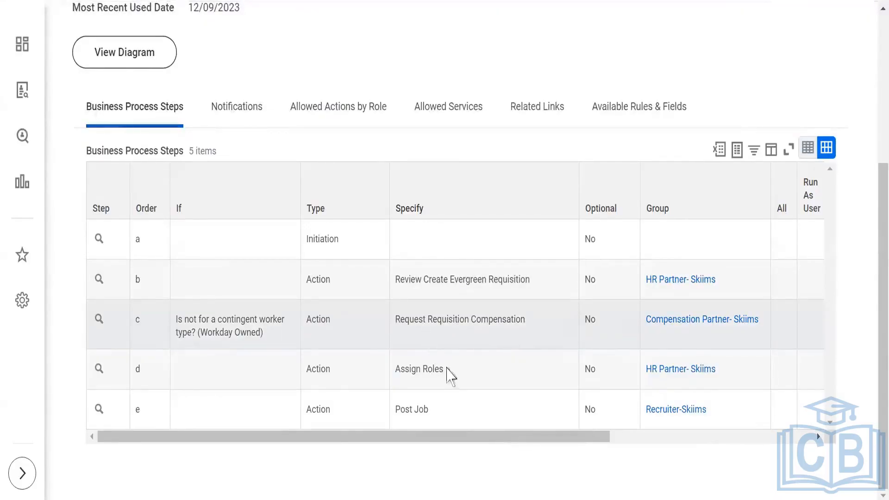
{"action": "scroll", "coordinate": [451, 386], "scroll_direction": "up", "scroll_amount": 5}
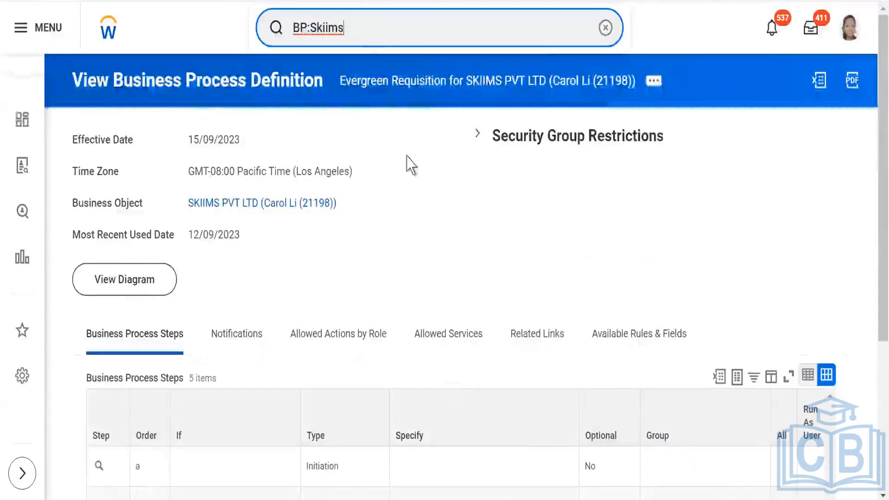
Replace the "activate pending" search with "View Job application" and open the View Job Application Template report.
{"action": "left_click_drag", "start_coordinate": [433, 33], "coordinate": [268, 21]}
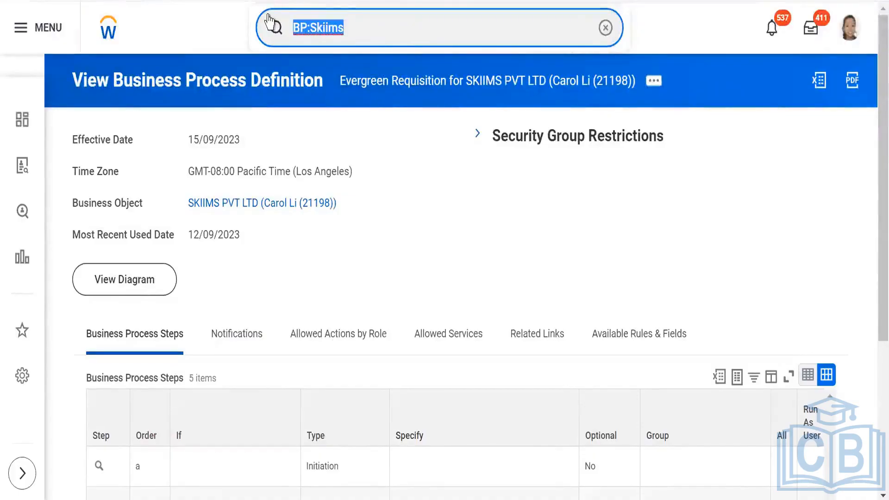
{"action": "left_click", "coordinate": [601, 28]}
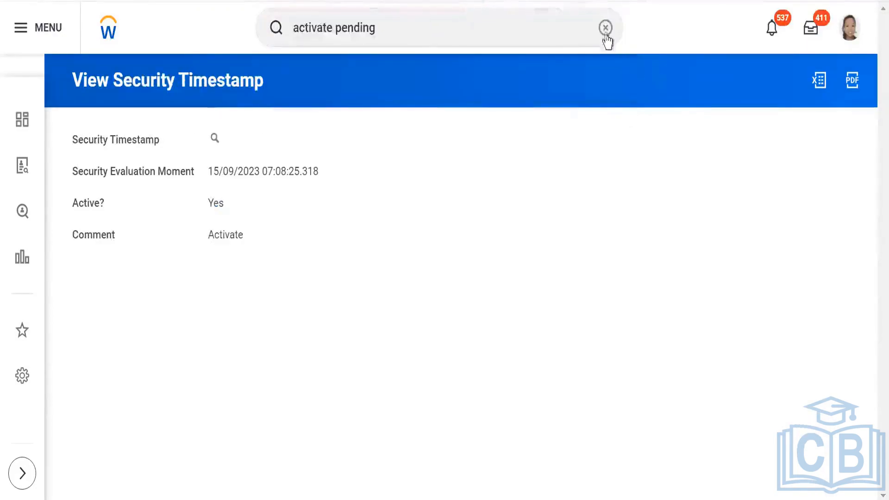
{"action": "left_click", "coordinate": [607, 32]}
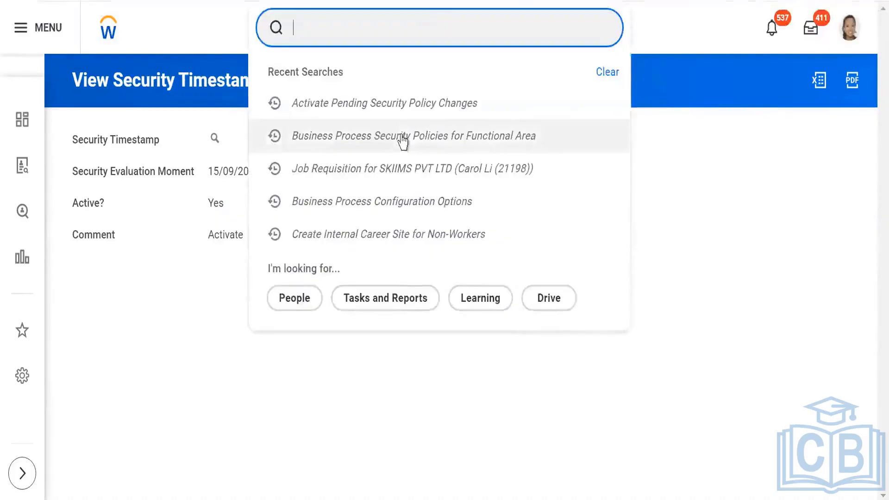
{"action": "left_click", "coordinate": [402, 135]}
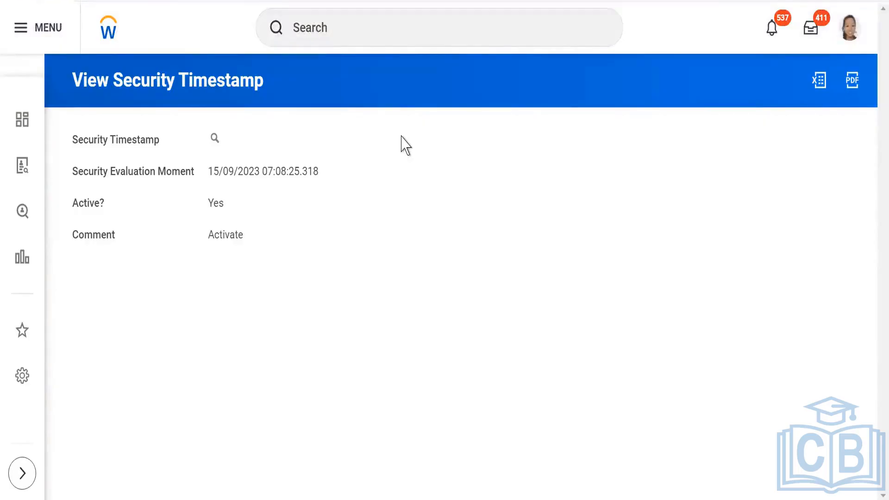
{"action": "left_click", "coordinate": [361, 27]}
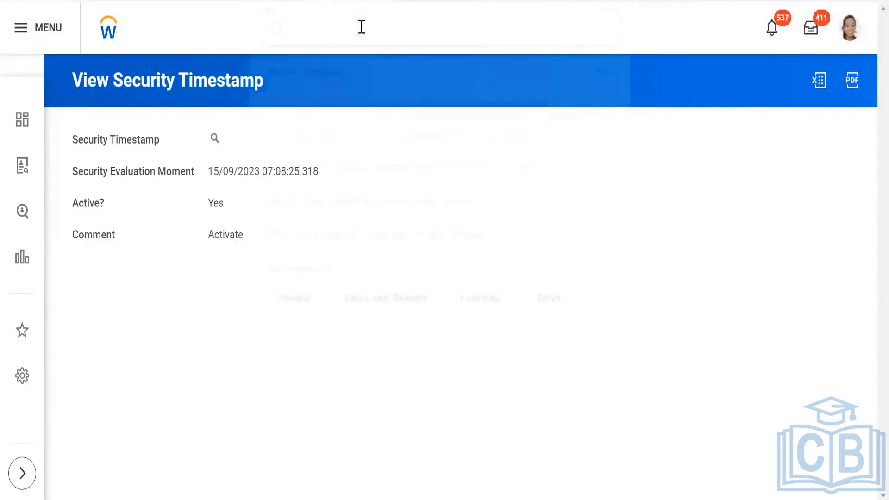
{"action": "type", "text": "Vi"}
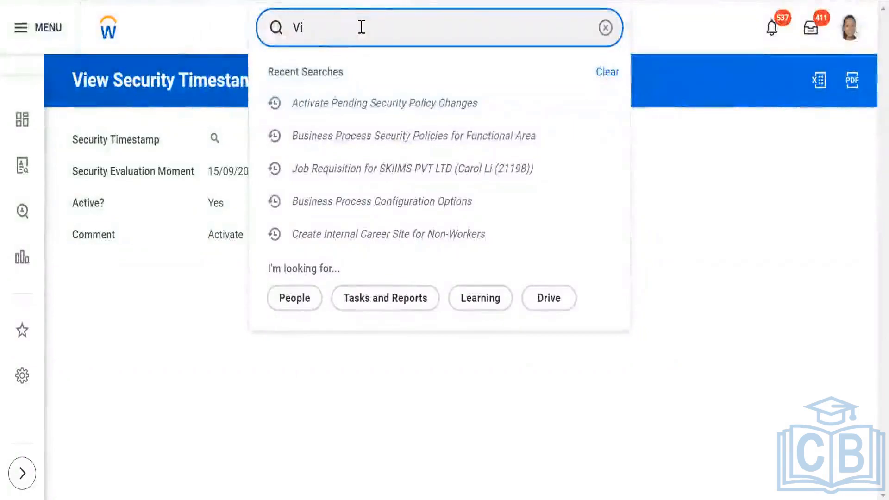
{"action": "type", "text": "ew Jo"}
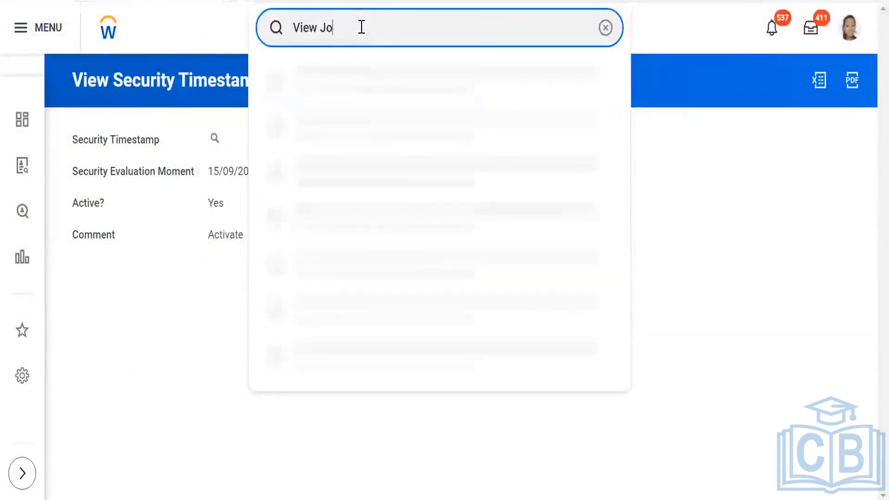
{"action": "type", "text": "b appl"}
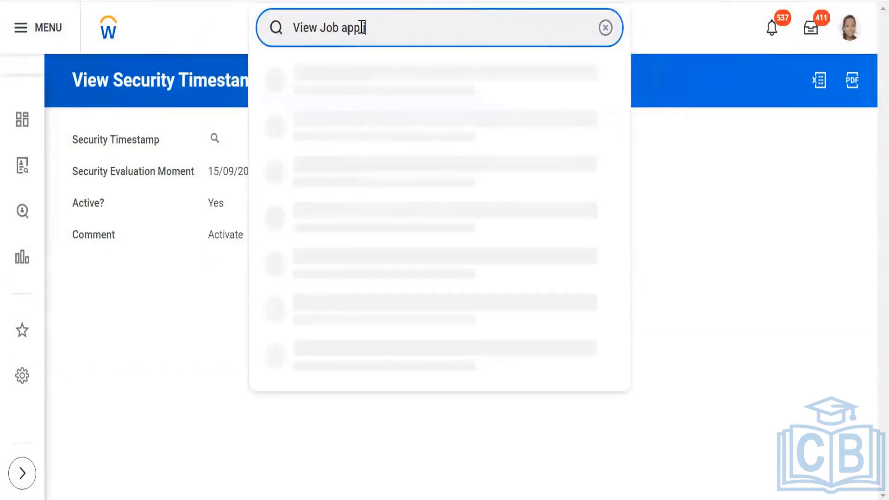
{"action": "type", "text": "ication"}
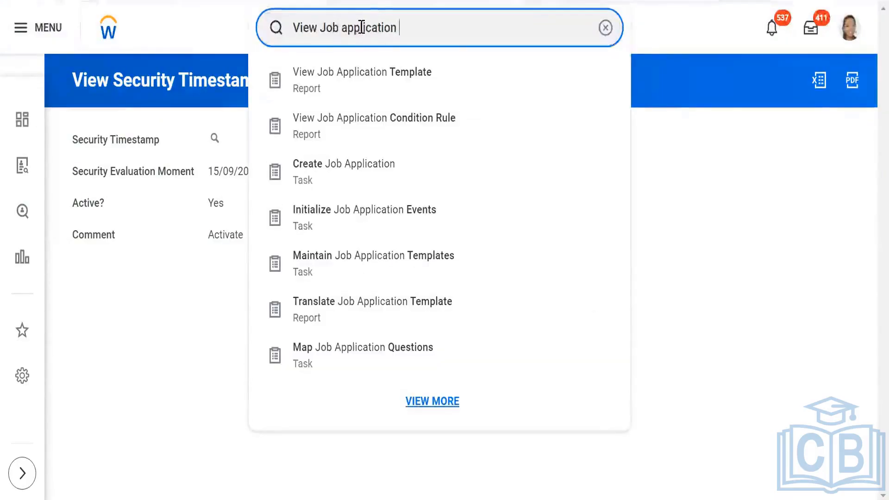
{"action": "left_click", "coordinate": [358, 75]}
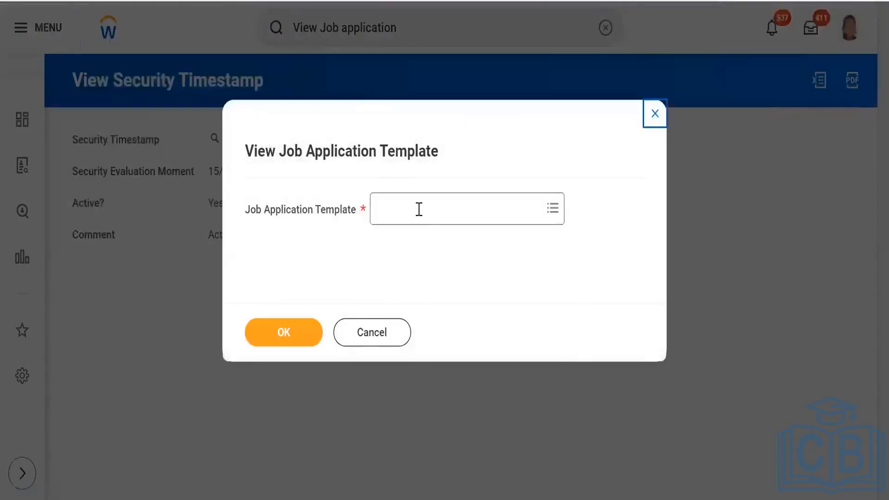
Choose Job Application Default Template from all templates and run the report for it.
{"action": "left_click", "coordinate": [419, 209]}
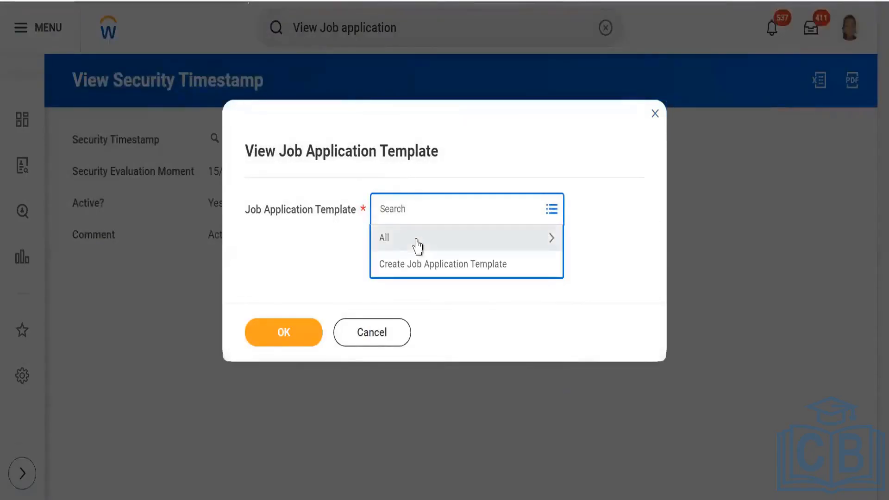
{"action": "left_click", "coordinate": [418, 245]}
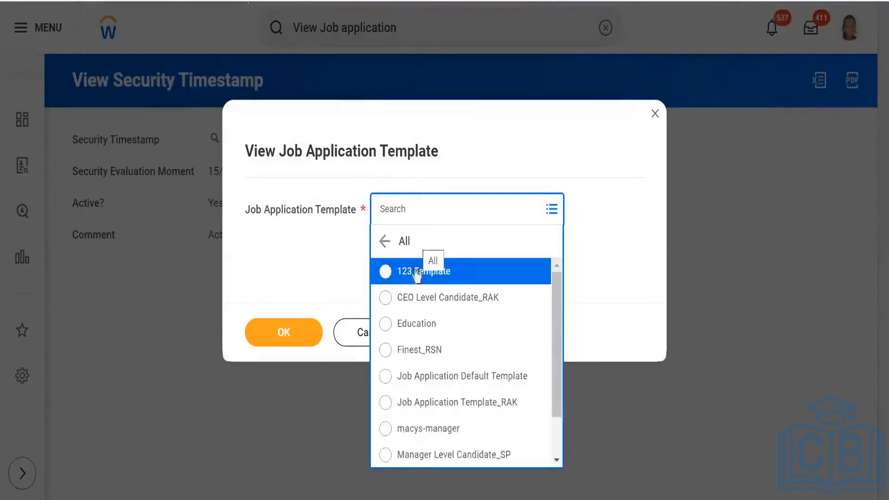
{"action": "left_click", "coordinate": [476, 382]}
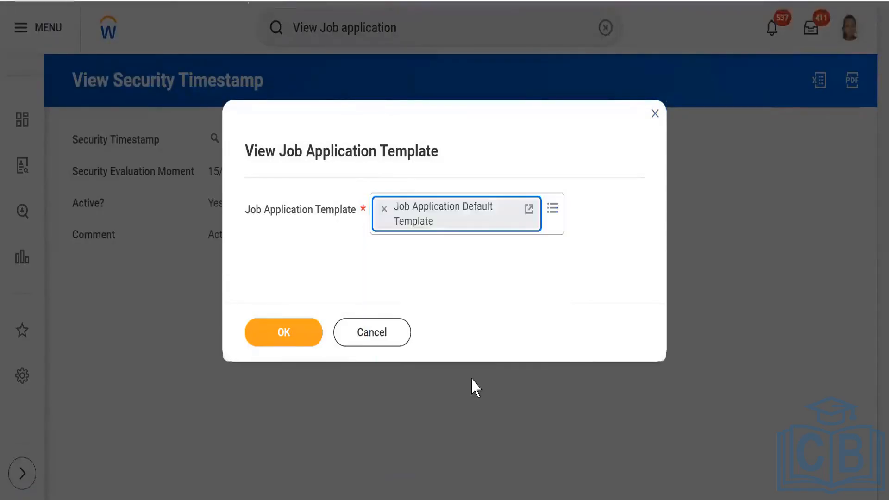
{"action": "left_click", "coordinate": [286, 334]}
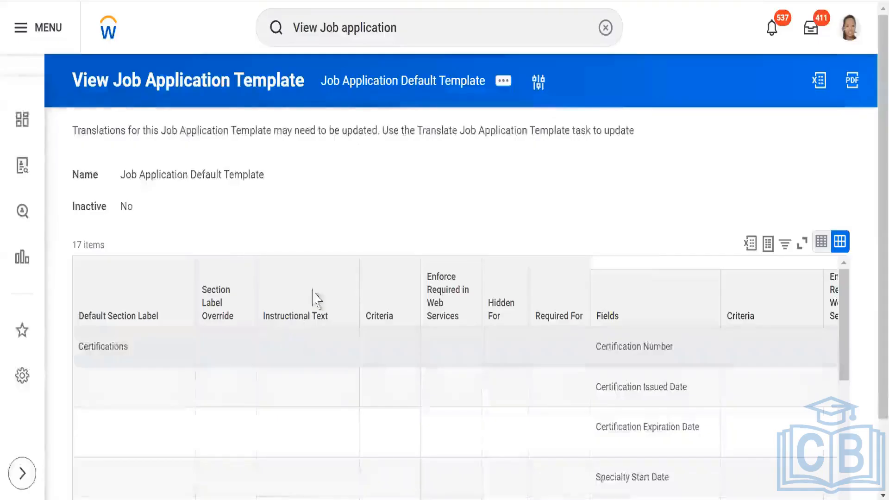
Examine the default template's sections, fields, criteria, and hidden and required columns.
{"action": "scroll", "coordinate": [689, 182], "scroll_direction": "down", "scroll_amount": 2}
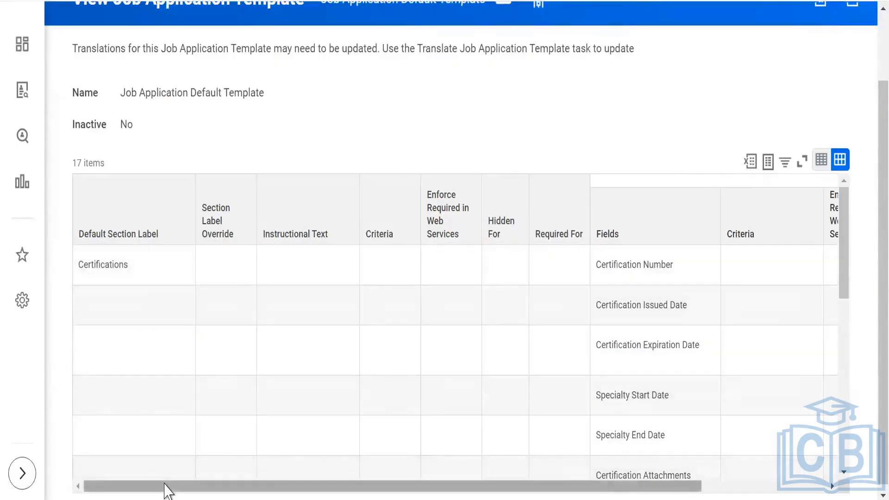
{"action": "left_click_drag", "start_coordinate": [167, 488], "coordinate": [298, 491]}
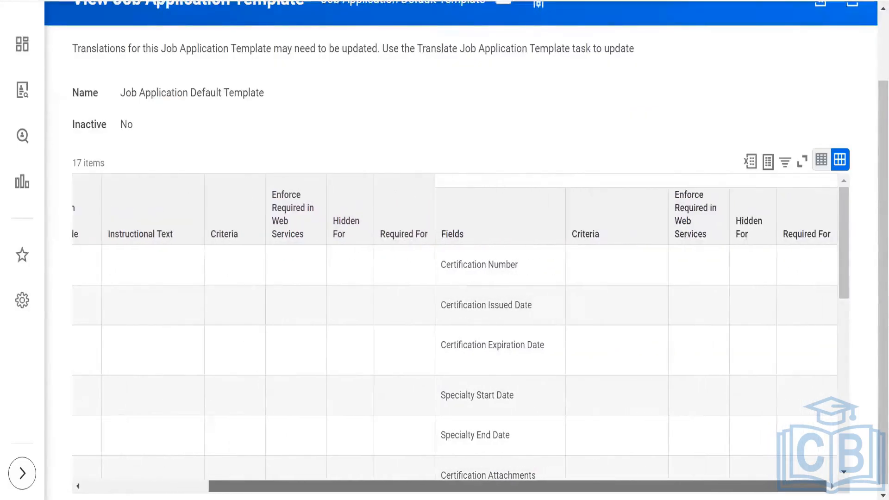
{"action": "left_click_drag", "start_coordinate": [231, 492], "coordinate": [109, 473]}
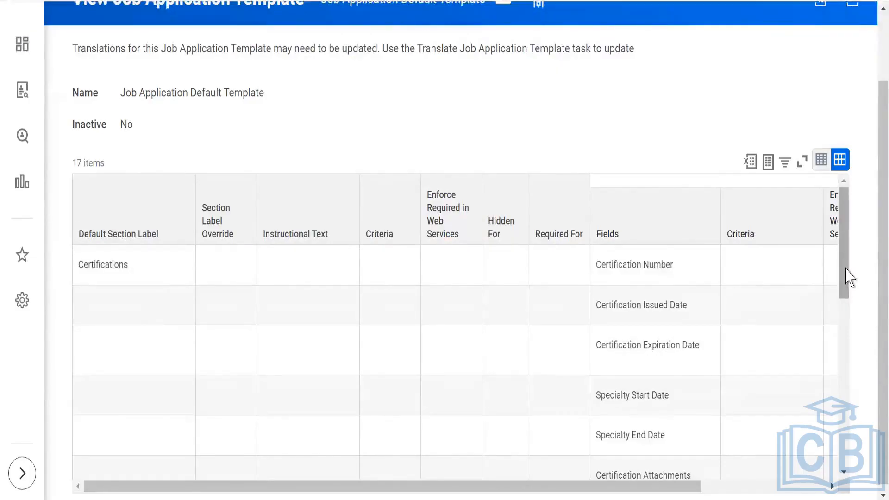
{"action": "left_click_drag", "start_coordinate": [846, 268], "coordinate": [846, 341]}
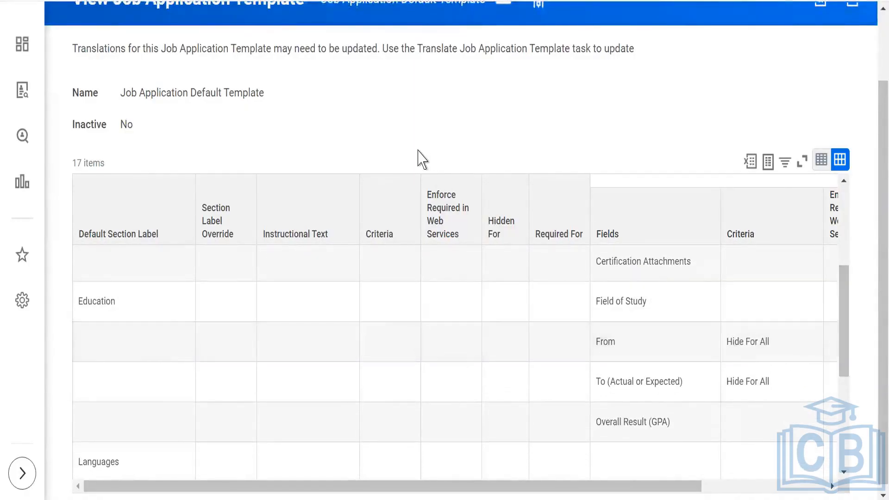
Open the Job Application Default Template for editing through its related actions.
{"action": "scroll", "coordinate": [416, 162], "scroll_direction": "up", "scroll_amount": 2}
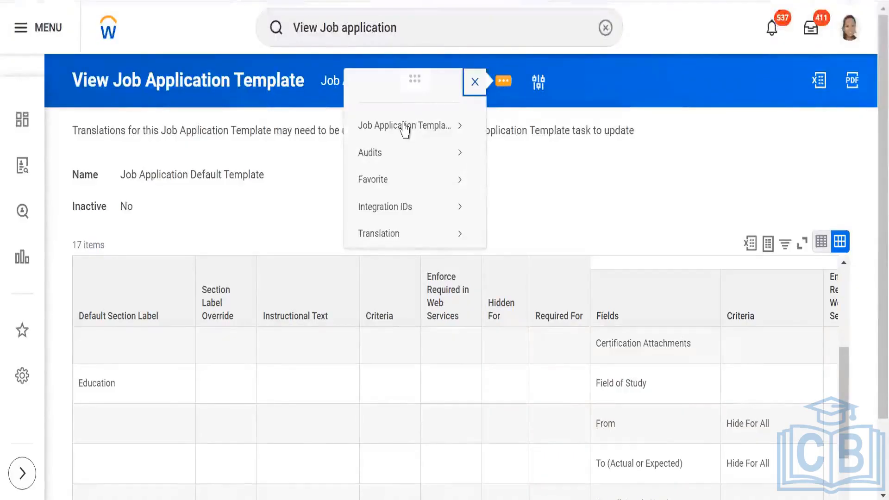
{"action": "mouse_move", "coordinate": [402, 128]}
{"action": "left_click", "coordinate": [495, 128]}
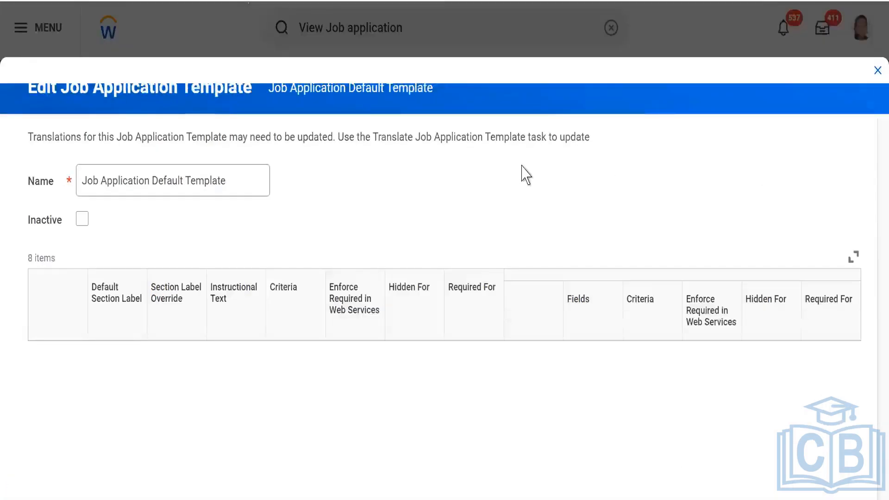
Examine the editable section rows of the default template, from Certifications and Education to Languages, Resume/CV and Resume Parsing.
{"action": "scroll", "coordinate": [529, 211], "scroll_direction": "down", "scroll_amount": 5}
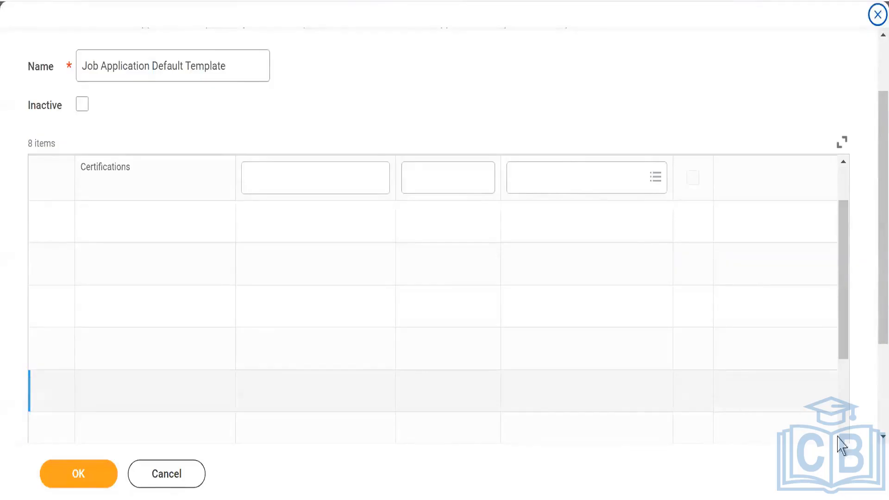
{"action": "scroll", "coordinate": [875, 444], "scroll_direction": "down", "scroll_amount": 3}
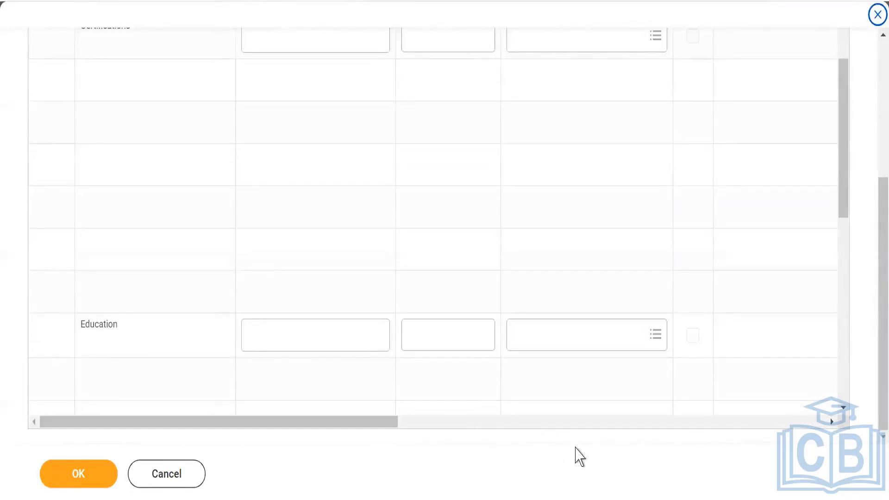
{"action": "scroll", "coordinate": [584, 453], "scroll_direction": "up", "scroll_amount": 5}
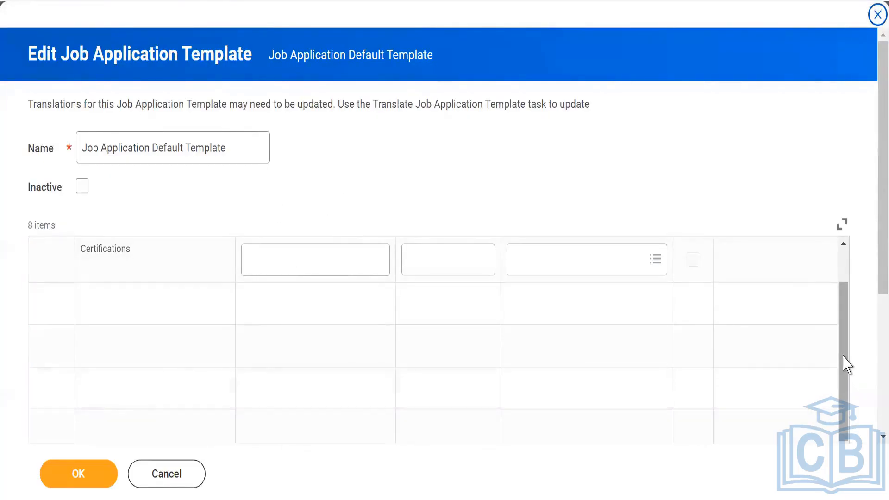
{"action": "left_click_drag", "start_coordinate": [843, 362], "coordinate": [851, 452]}
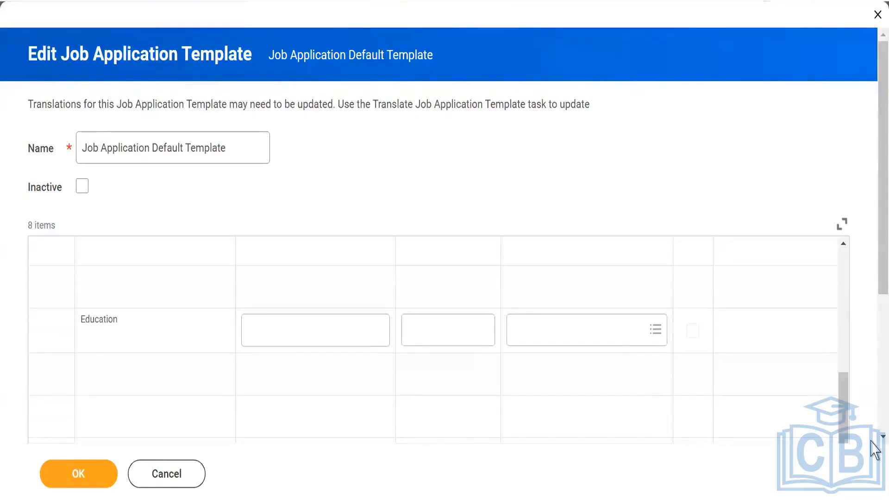
{"action": "scroll", "coordinate": [874, 443], "scroll_direction": "down", "scroll_amount": 3}
{"action": "scroll", "coordinate": [873, 440], "scroll_direction": "down", "scroll_amount": 2}
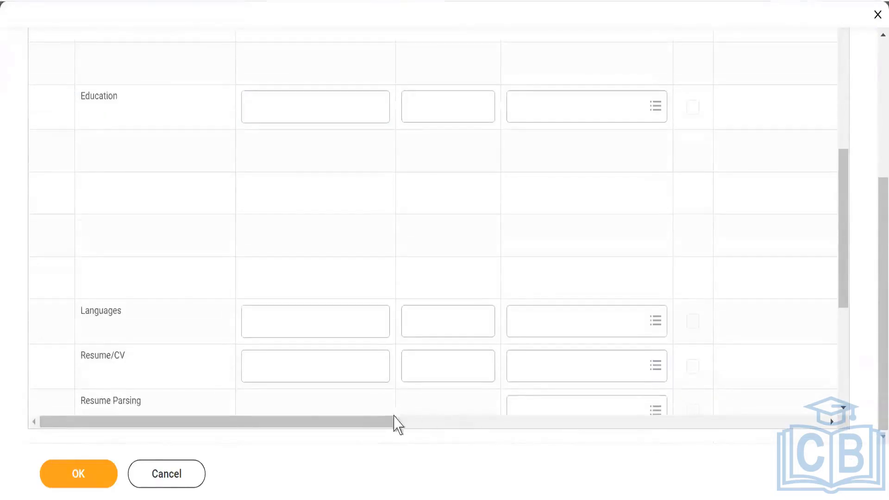
{"action": "left_click_drag", "start_coordinate": [409, 422], "coordinate": [350, 422]}
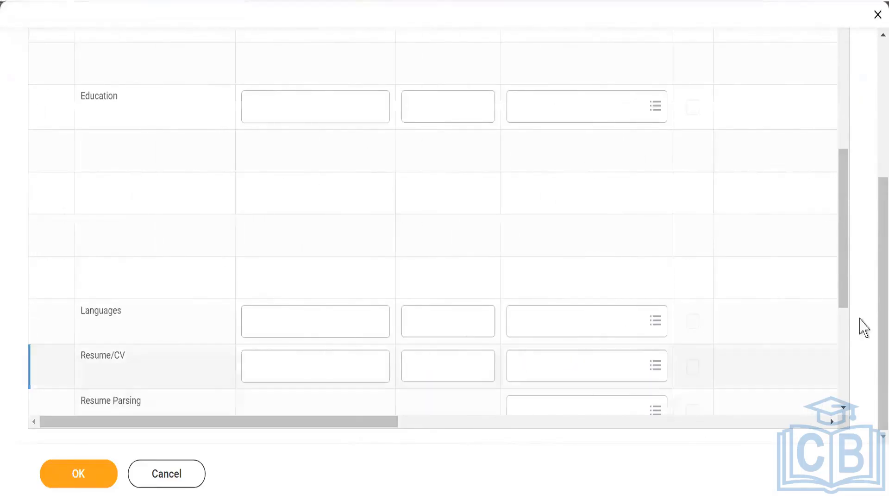
Examine the Certifications section's criteria, Hidden For and Required For columns and its fields, plus the section rows from Education down to Skills.
{"action": "left_click_drag", "start_coordinate": [846, 276], "coordinate": [859, 151]}
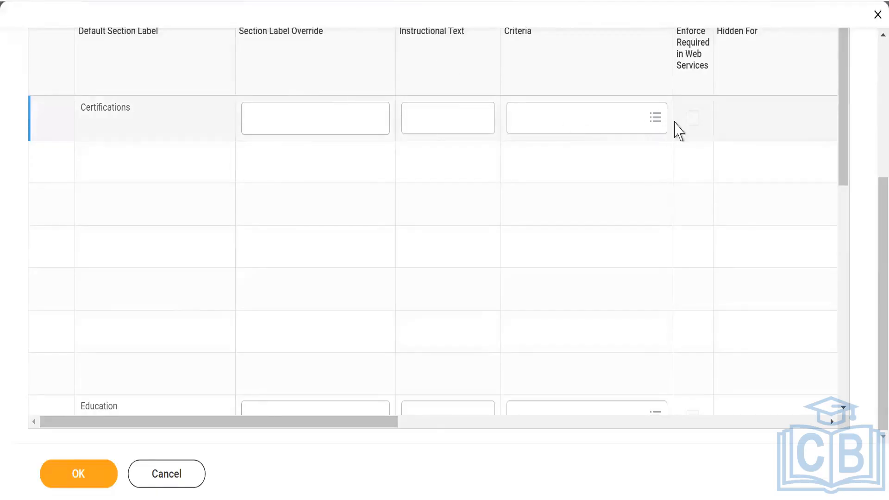
{"action": "left_click_drag", "start_coordinate": [363, 422], "coordinate": [468, 436]}
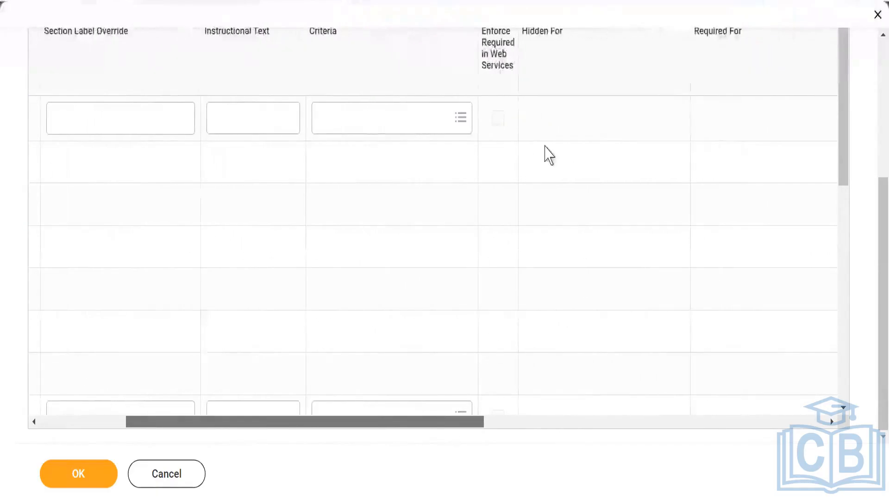
{"action": "left_click", "coordinate": [580, 126]}
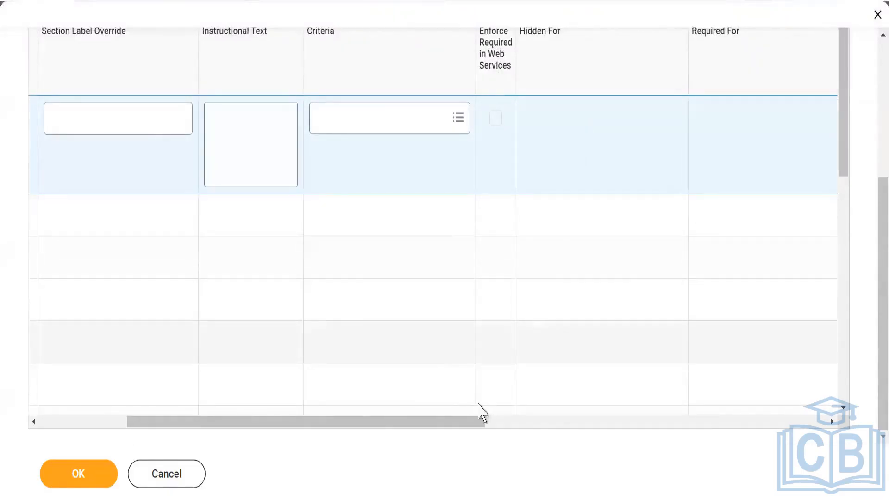
{"action": "left_click_drag", "start_coordinate": [480, 424], "coordinate": [801, 417]}
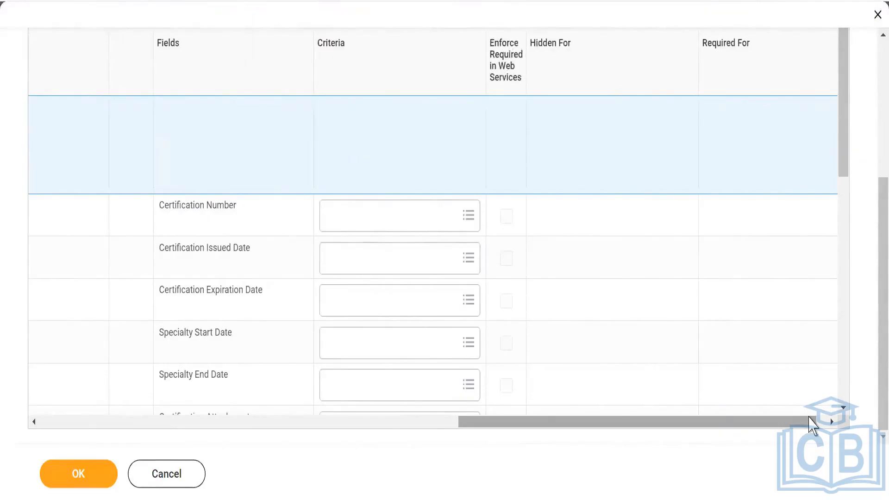
{"action": "left_click", "coordinate": [832, 421]}
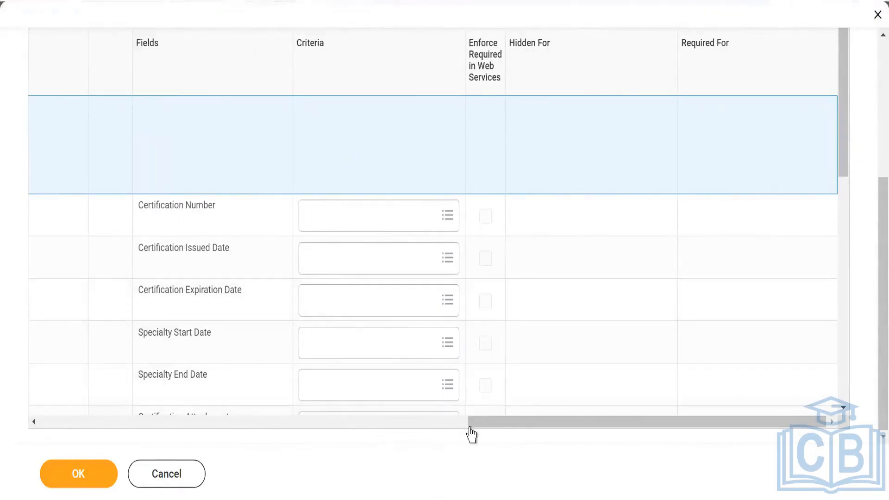
{"action": "left_click_drag", "start_coordinate": [470, 423], "coordinate": [8, 389]}
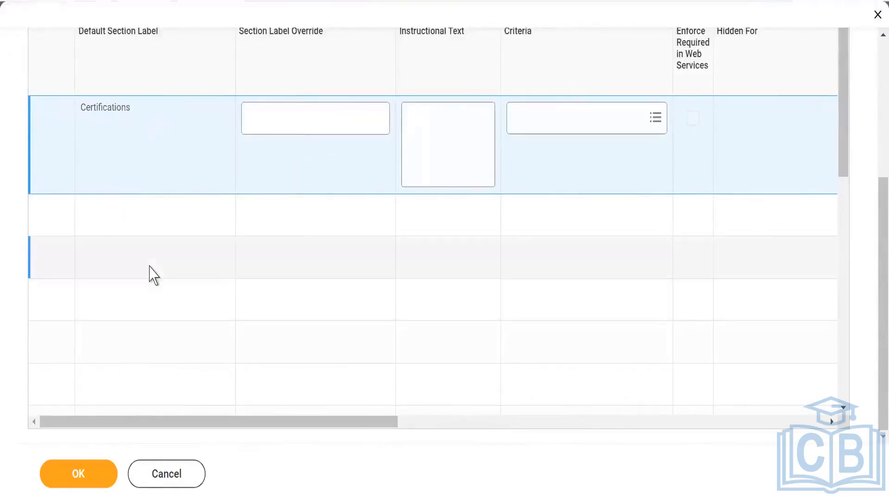
{"action": "scroll", "coordinate": [154, 276], "scroll_direction": "down", "scroll_amount": 4}
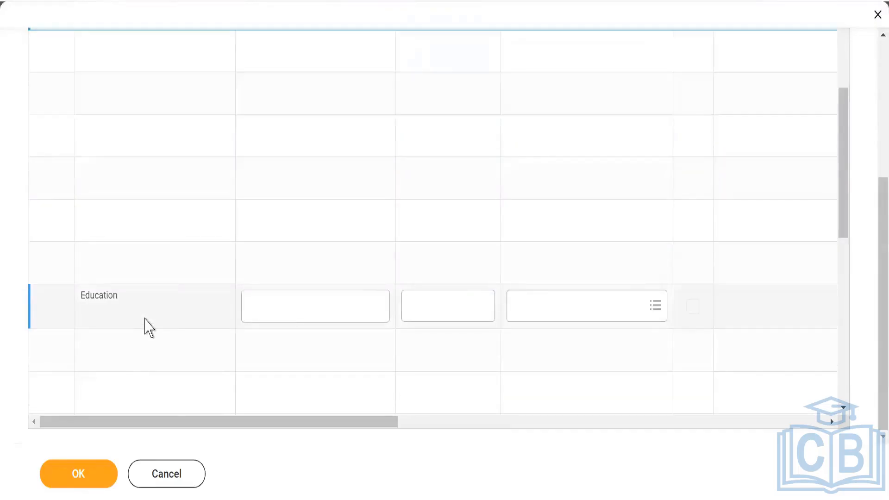
{"action": "scroll", "coordinate": [148, 330], "scroll_direction": "down", "scroll_amount": 3}
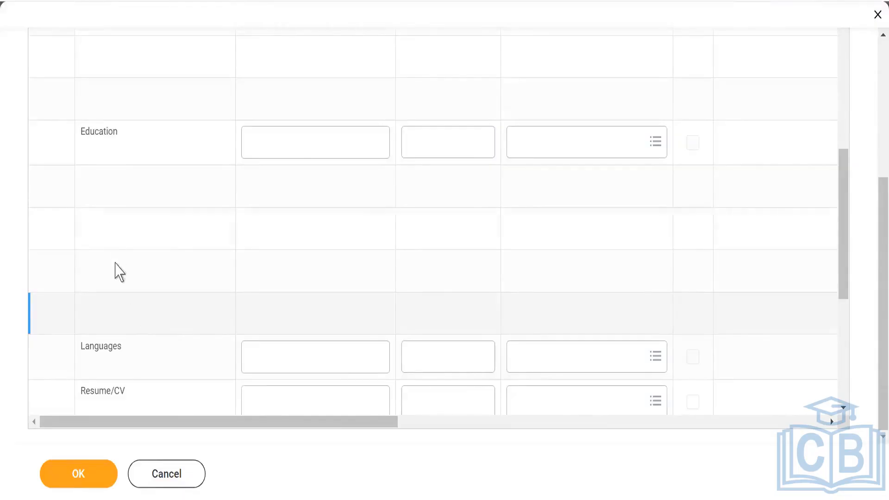
{"action": "scroll", "coordinate": [146, 294], "scroll_direction": "down", "scroll_amount": 2}
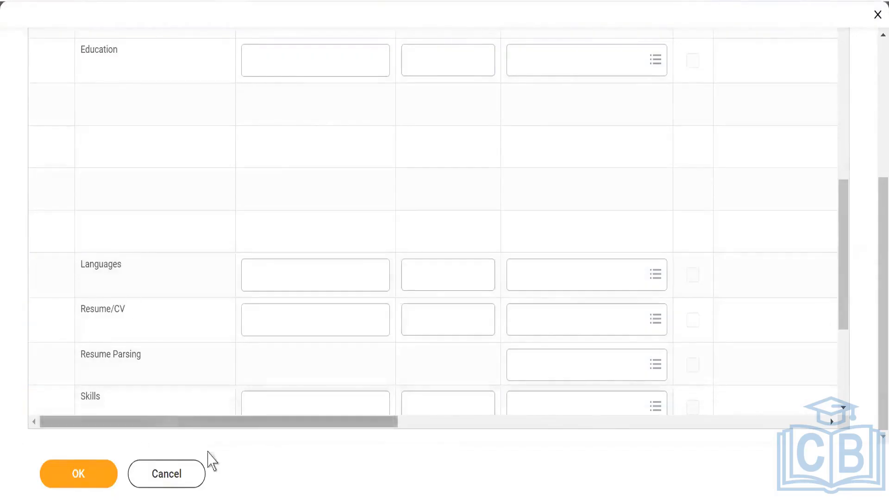
Review the sections of the Job Application Default Template, including Education, Languages, Resume/CV, Skills, Websites and Work Experience.
{"action": "scroll", "coordinate": [134, 324], "scroll_direction": "down", "scroll_amount": 2}
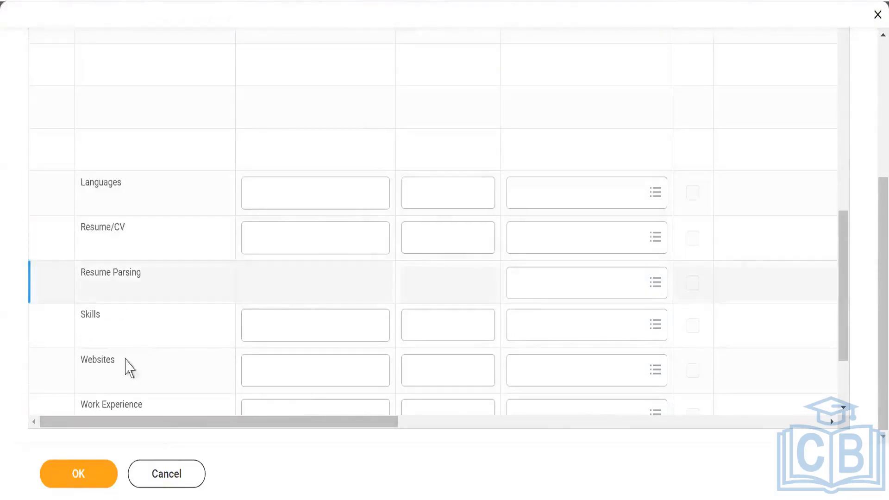
{"action": "scroll", "coordinate": [139, 371], "scroll_direction": "down", "scroll_amount": 2}
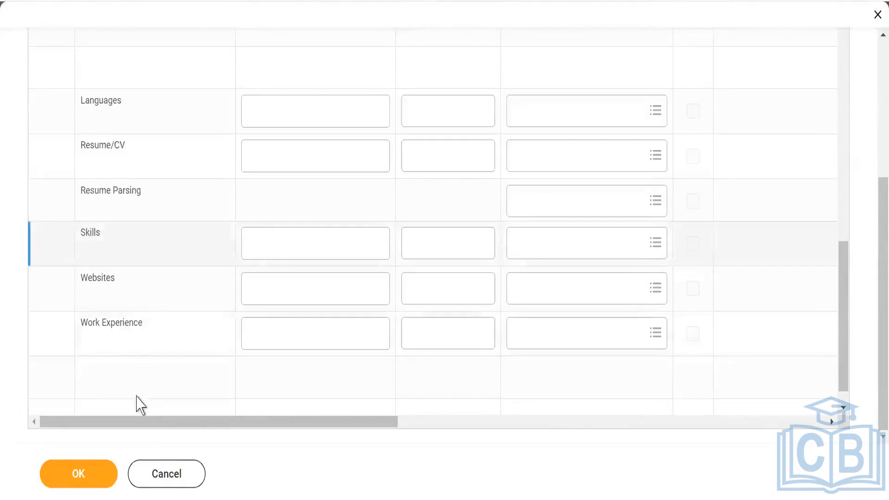
{"action": "scroll", "coordinate": [156, 383], "scroll_direction": "up", "scroll_amount": 5}
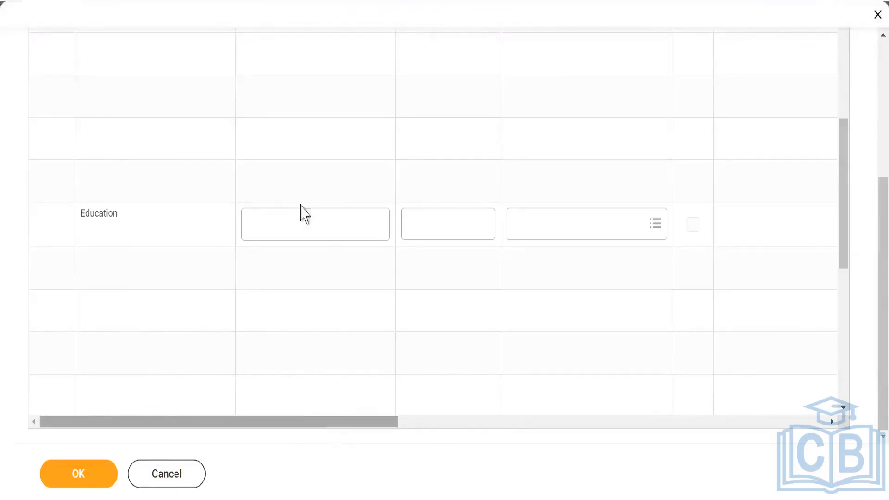
{"action": "scroll", "coordinate": [331, 226], "scroll_direction": "up", "scroll_amount": 10}
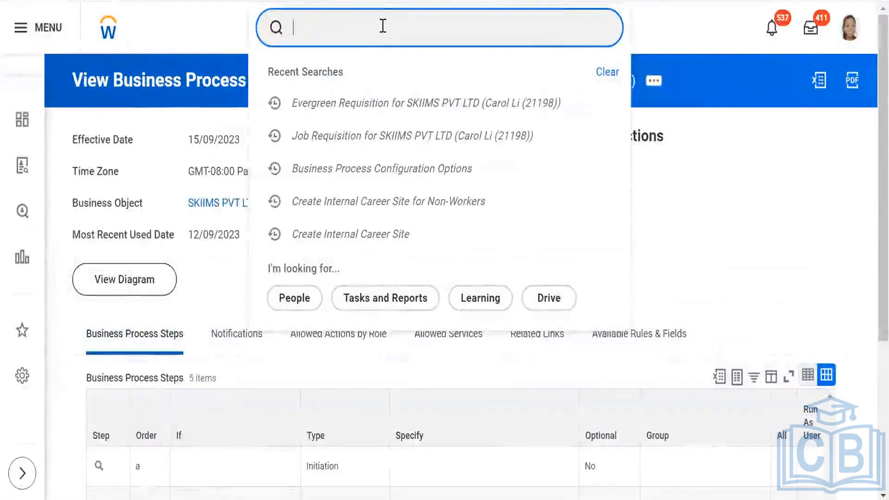
Search for "BP:Skiims", open the Post Job business process definition for SKIIMS PVT LTD and view its business process steps.
{"action": "type", "text": "B"}
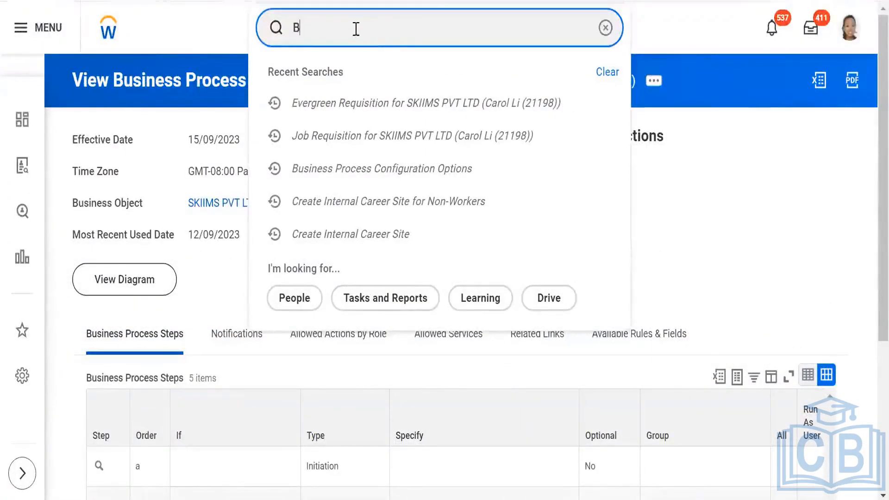
{"action": "type", "text": "P;"}
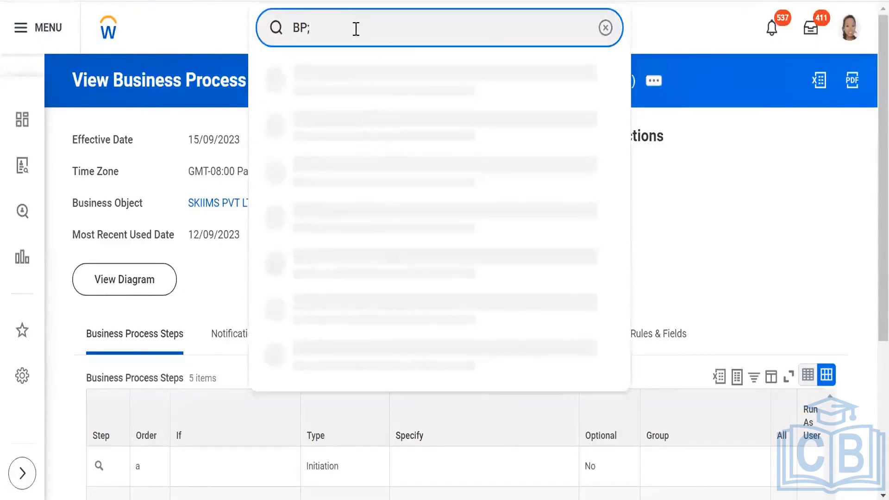
{"action": "key", "text": "BackSpace"}
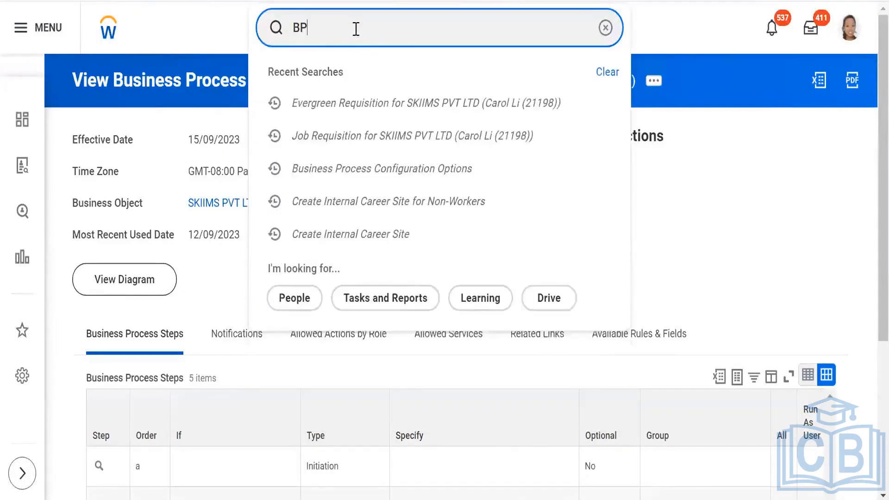
{"action": "type", "text": ":"}
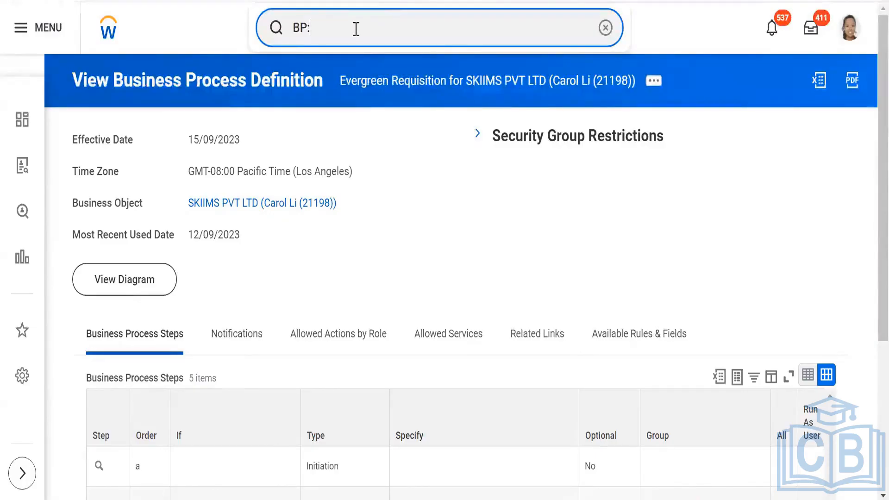
{"action": "type", "text": "Skiims"}
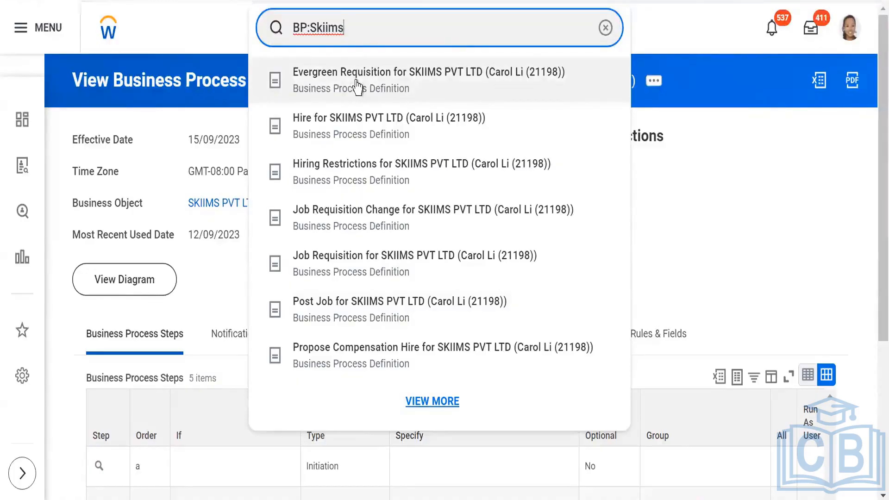
{"action": "left_click", "coordinate": [342, 310]}
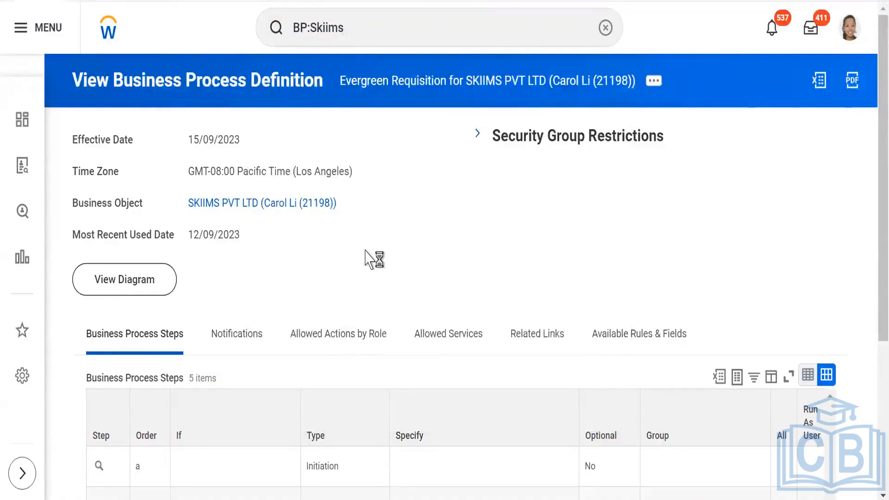
{"action": "scroll", "coordinate": [370, 258], "scroll_direction": "down", "scroll_amount": 3}
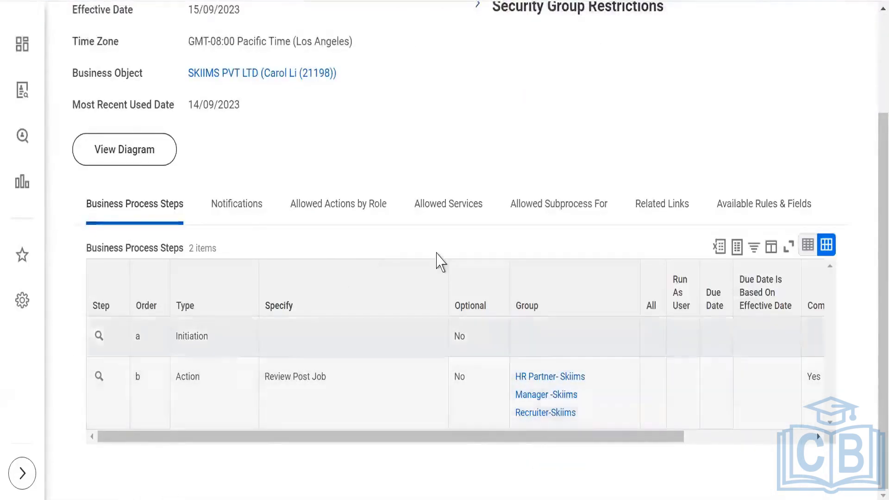
{"action": "scroll", "coordinate": [436, 258], "scroll_direction": "up", "scroll_amount": 3}
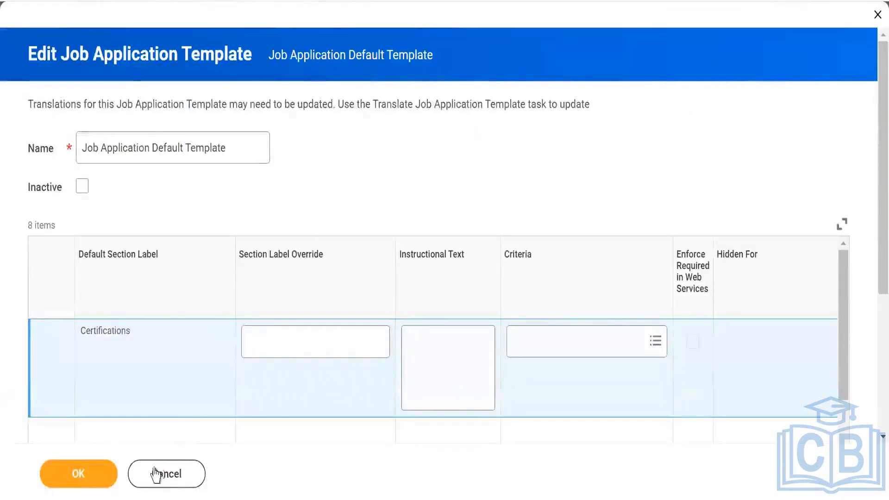
Cancel the job application template edit and open Business Process Security Policies for Functional Area by searching "Business process sec pol".
{"action": "left_click", "coordinate": [156, 474]}
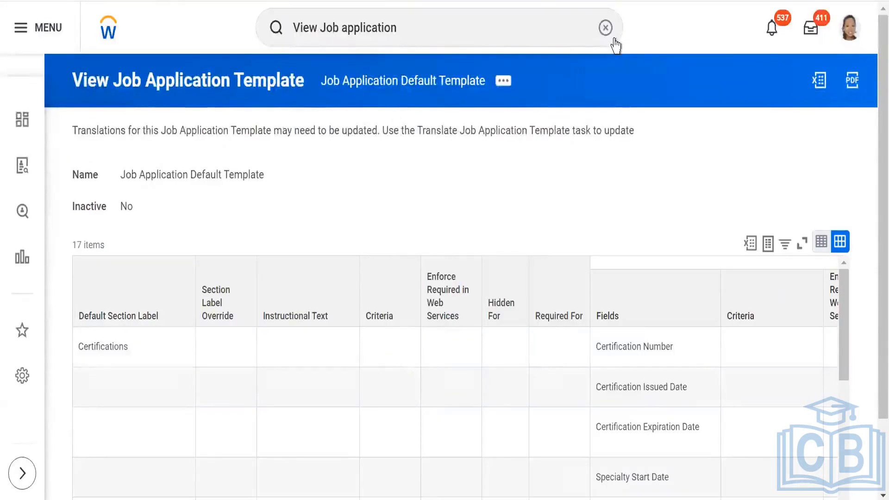
{"action": "left_click", "coordinate": [606, 29]}
{"action": "left_click", "coordinate": [459, 37]}
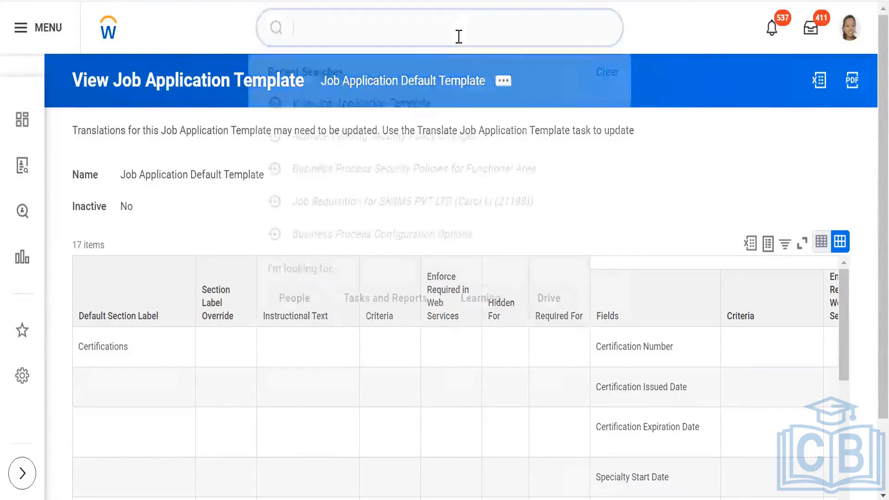
{"action": "type", "text": "Busi"}
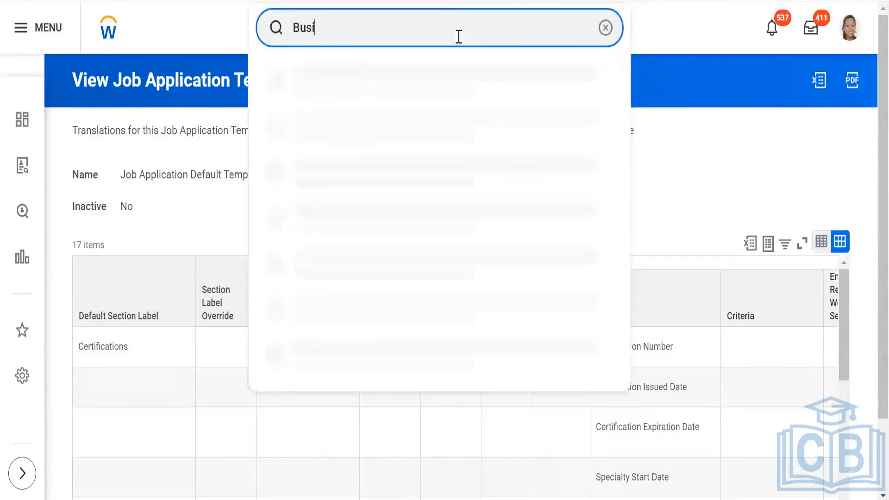
{"action": "type", "text": "ness "}
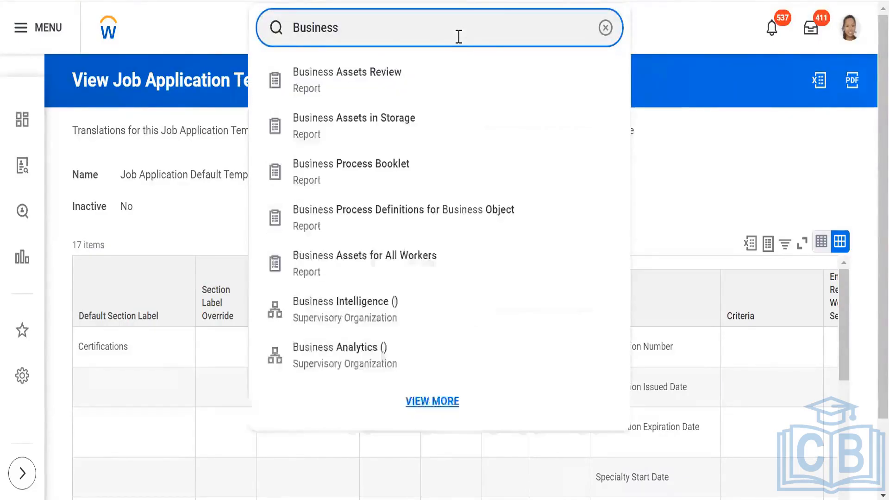
{"action": "type", "text": "pr"}
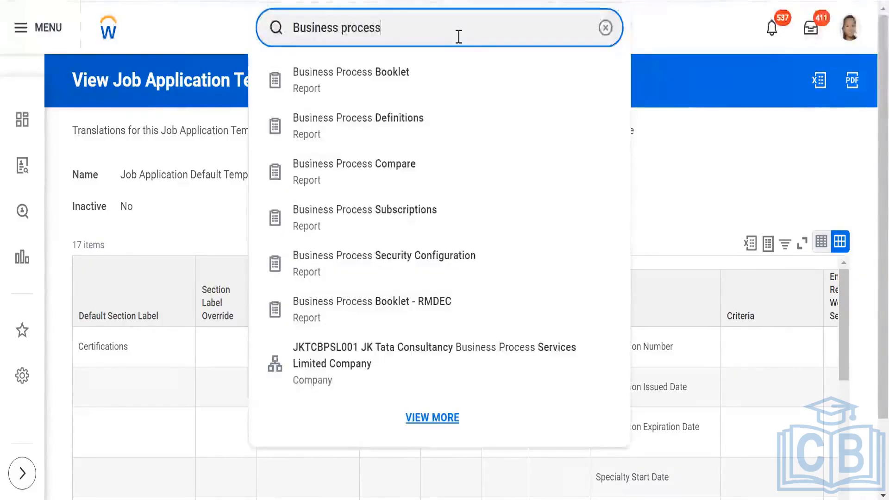
{"action": "type", "text": "ocess"}
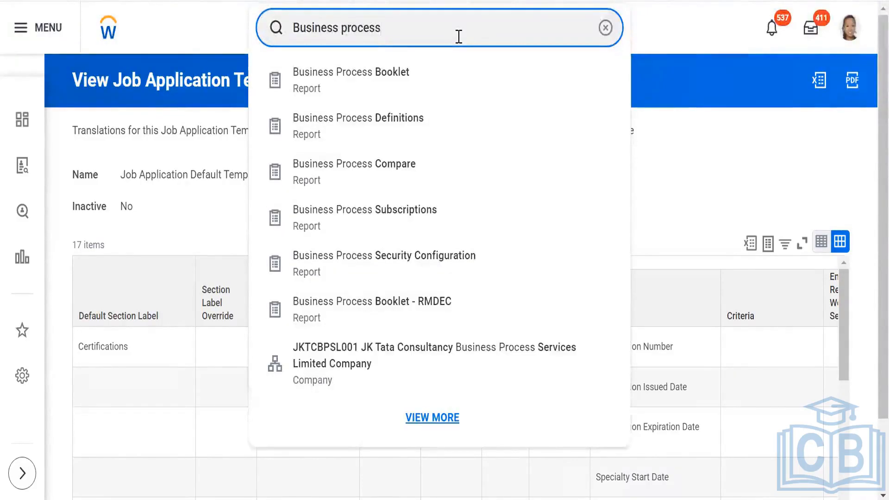
{"action": "type", "text": "sec pol"}
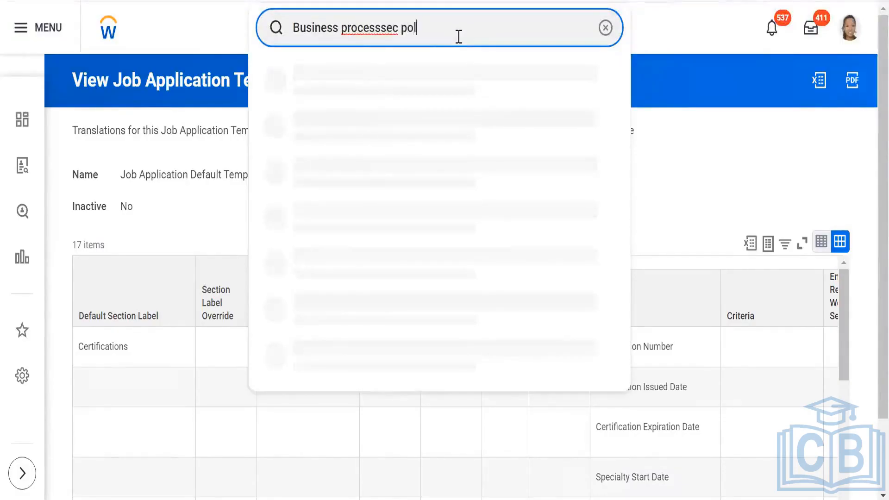
{"action": "left_click", "coordinate": [383, 30]}
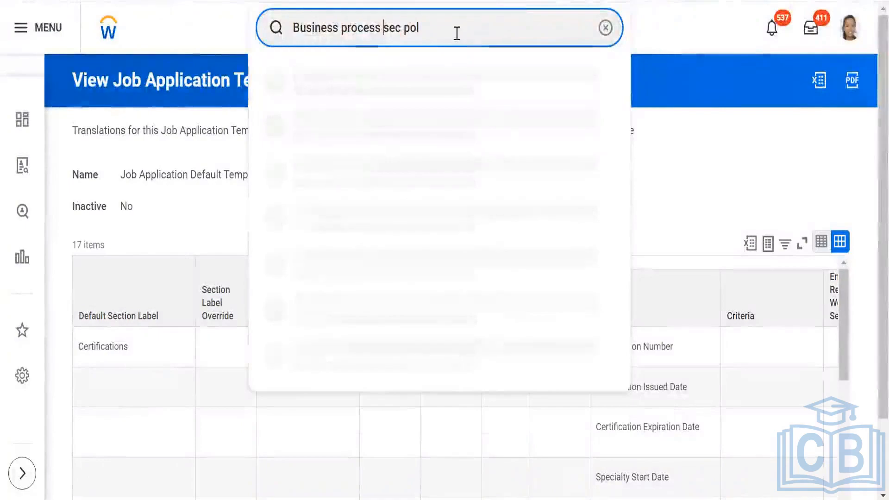
{"action": "left_click", "coordinate": [445, 129]}
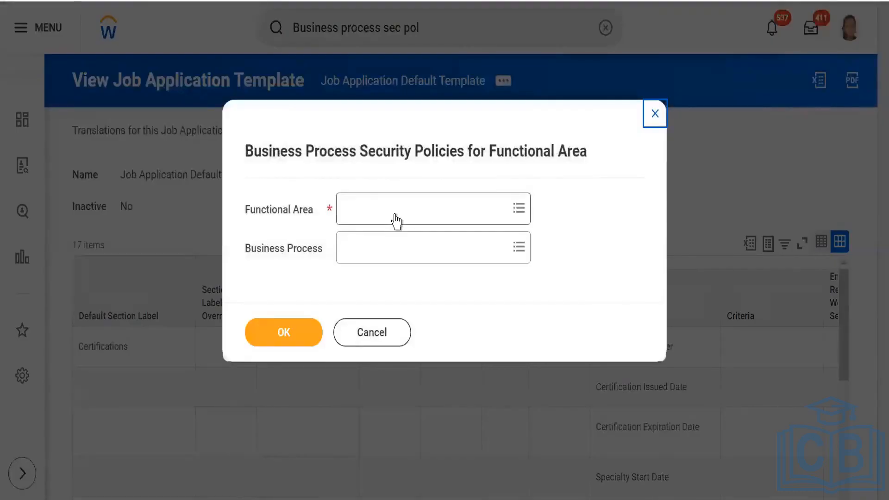
Run the security policies report for the Recruiting functional area, limited to the Post Job business process.
{"action": "left_click", "coordinate": [396, 213]}
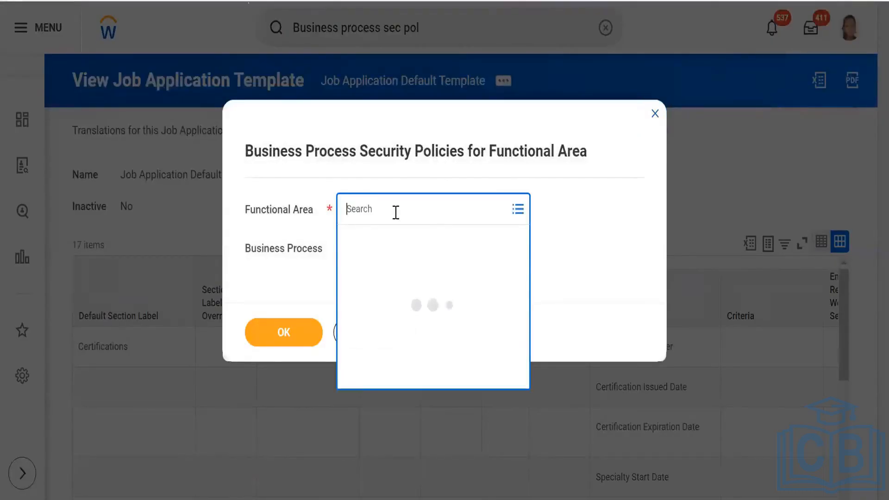
{"action": "type", "text": "Recrui"}
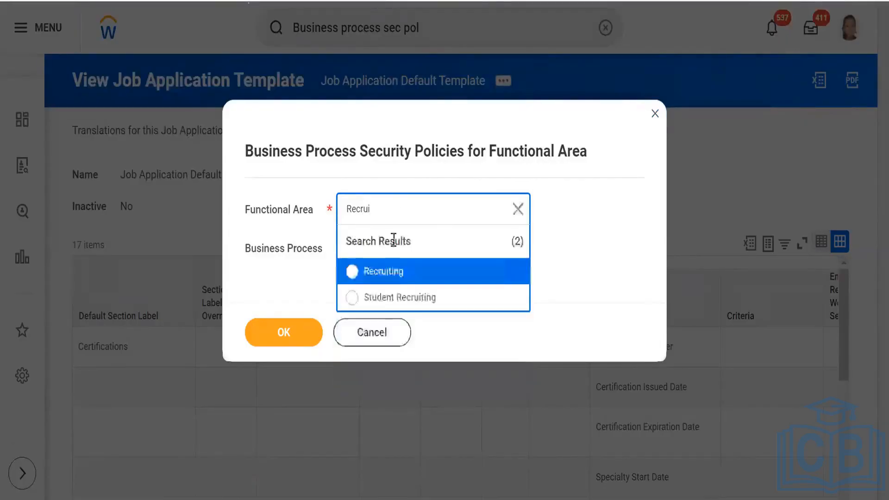
{"action": "left_click", "coordinate": [389, 275]}
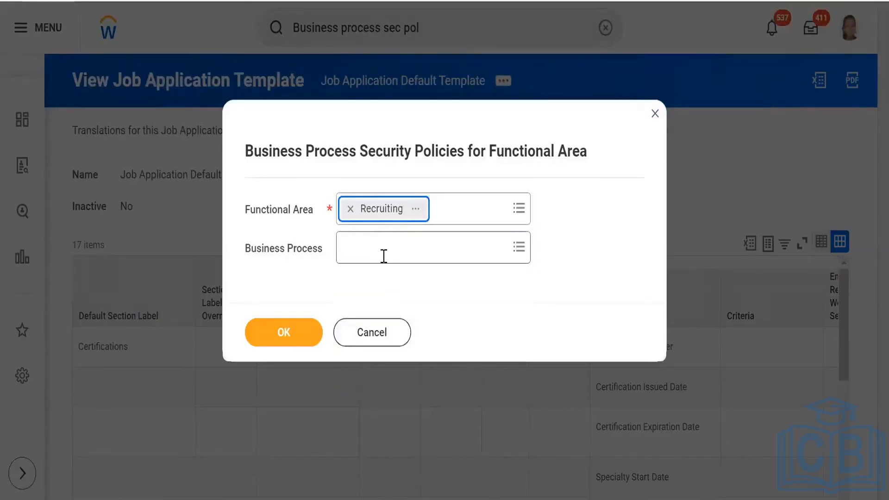
{"action": "left_click", "coordinate": [383, 254]}
{"action": "type", "text": "post"}
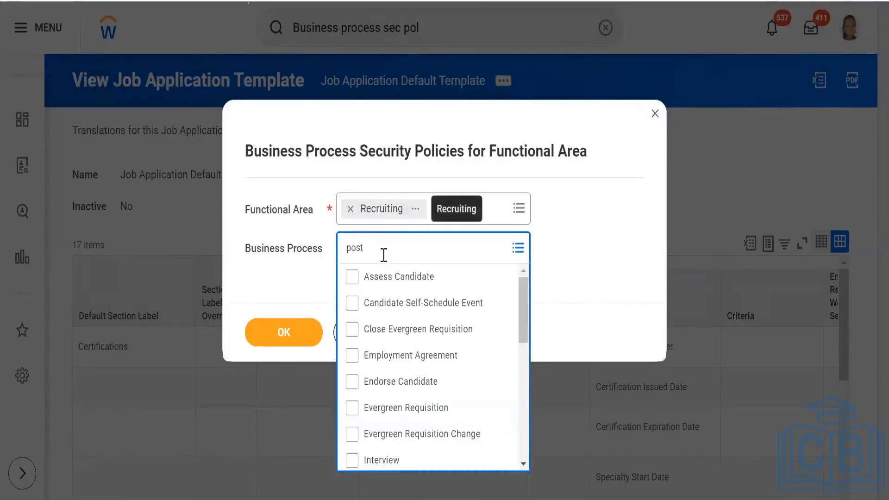
{"action": "type", "text": " job"}
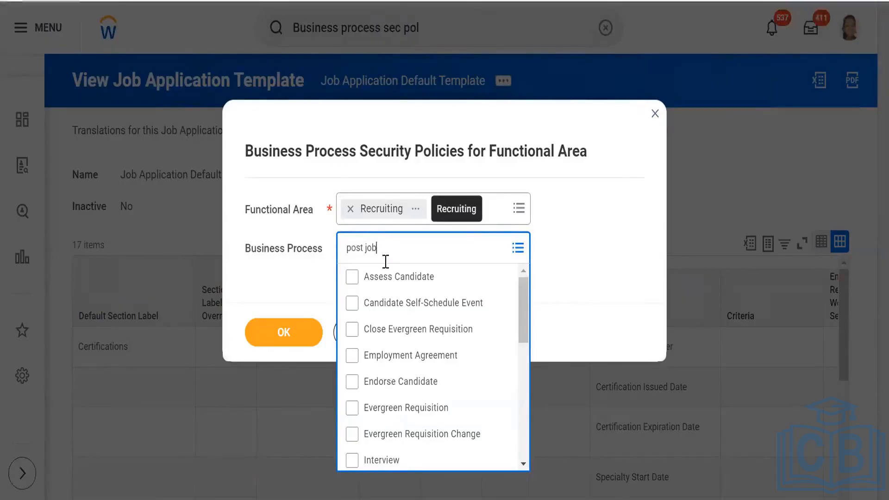
{"action": "key", "text": "Return"}
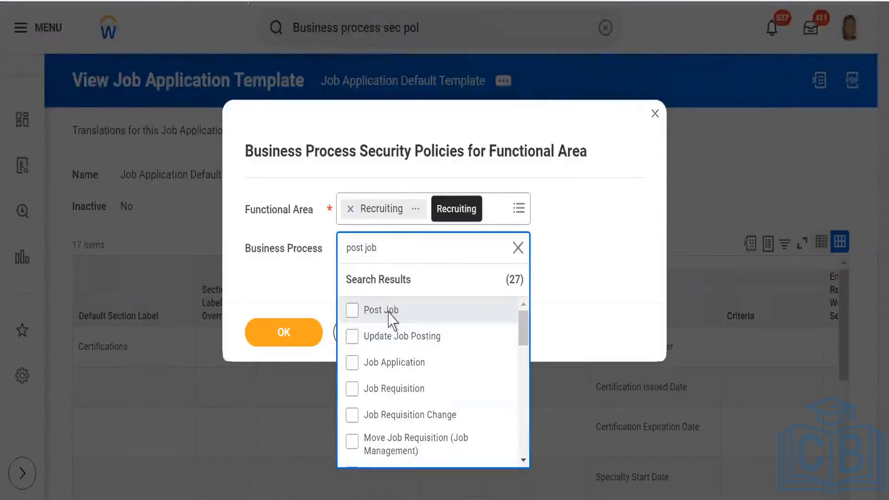
{"action": "left_click", "coordinate": [389, 315]}
{"action": "left_click", "coordinate": [282, 340]}
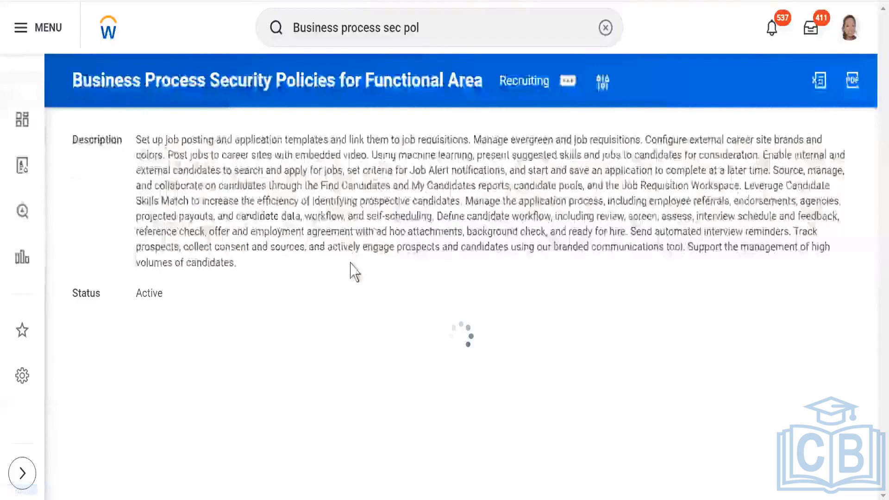
Examine the Post Job security policy: initiating actions, action steps, their security groups and the policy restrictions.
{"action": "scroll", "coordinate": [342, 273], "scroll_direction": "down", "scroll_amount": 2}
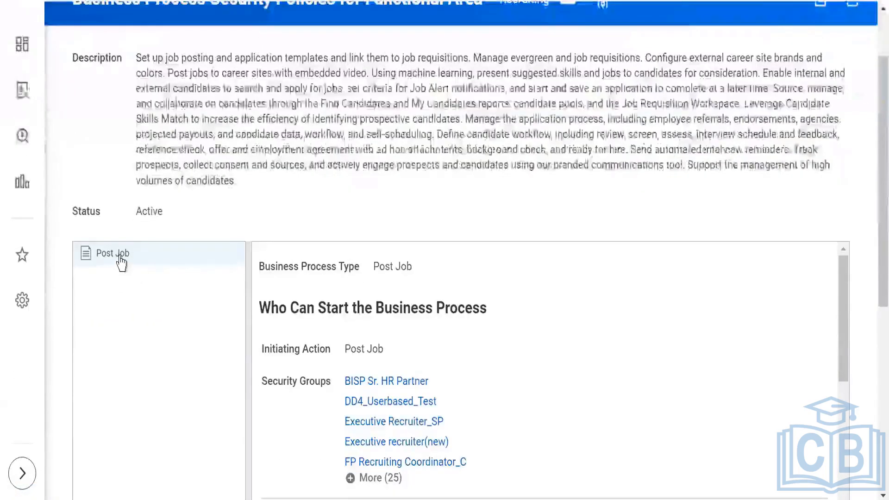
{"action": "scroll", "coordinate": [176, 266], "scroll_direction": "down", "scroll_amount": 2}
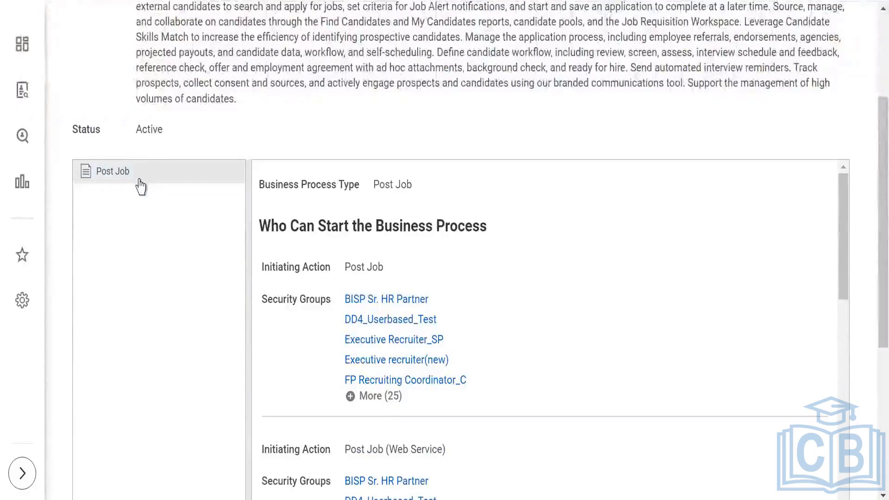
{"action": "scroll", "coordinate": [213, 254], "scroll_direction": "up", "scroll_amount": 4}
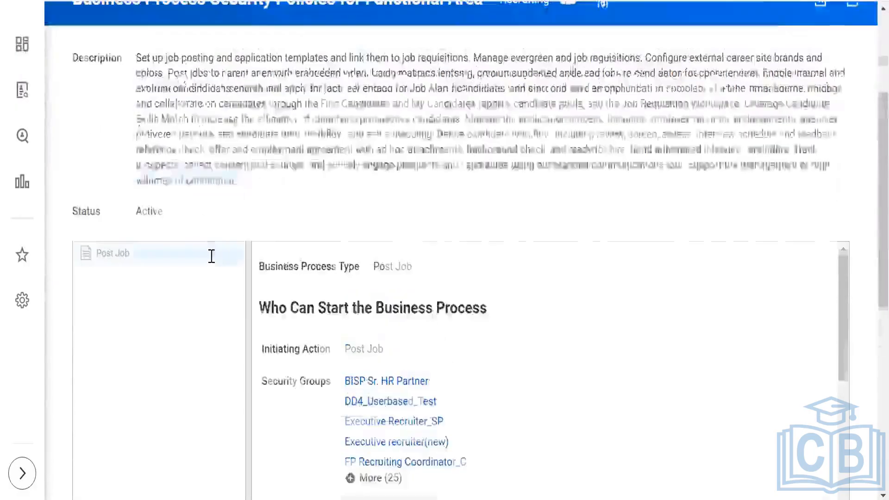
{"action": "scroll", "coordinate": [222, 279], "scroll_direction": "down", "scroll_amount": 10}
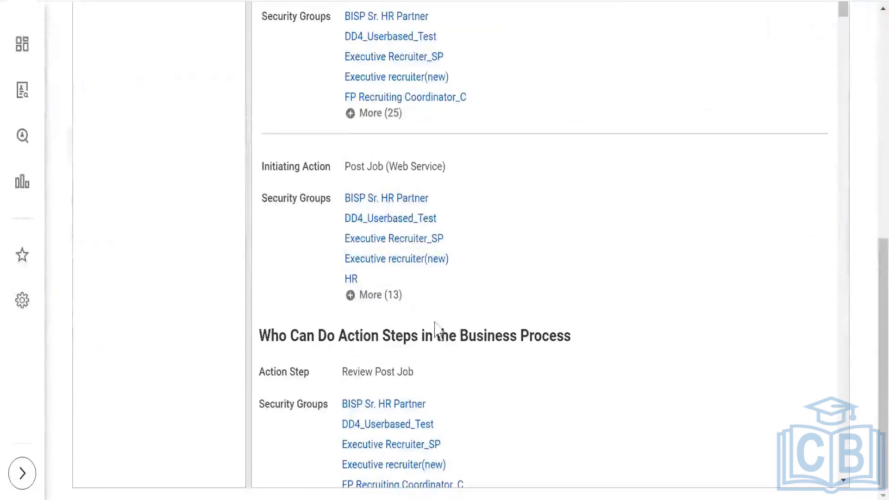
{"action": "scroll", "coordinate": [779, 363], "scroll_direction": "down", "scroll_amount": 8}
{"action": "scroll", "coordinate": [589, 406], "scroll_direction": "down", "scroll_amount": 20}
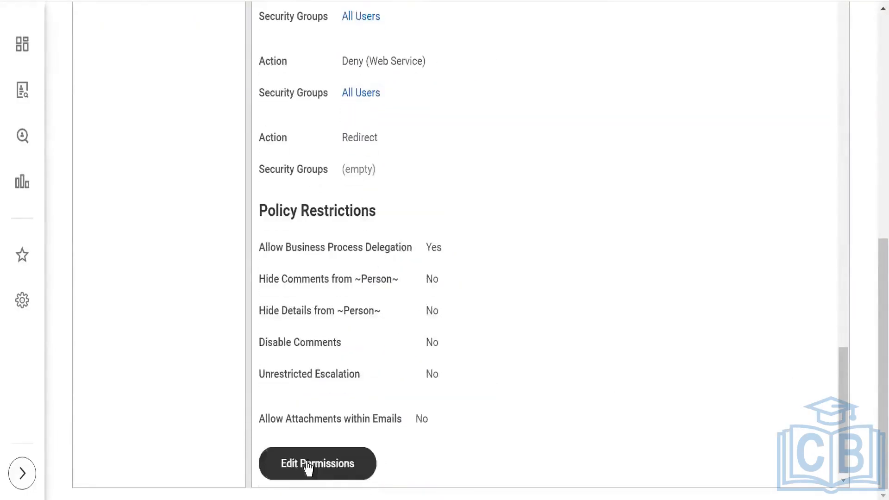
{"action": "left_click", "coordinate": [318, 463]}
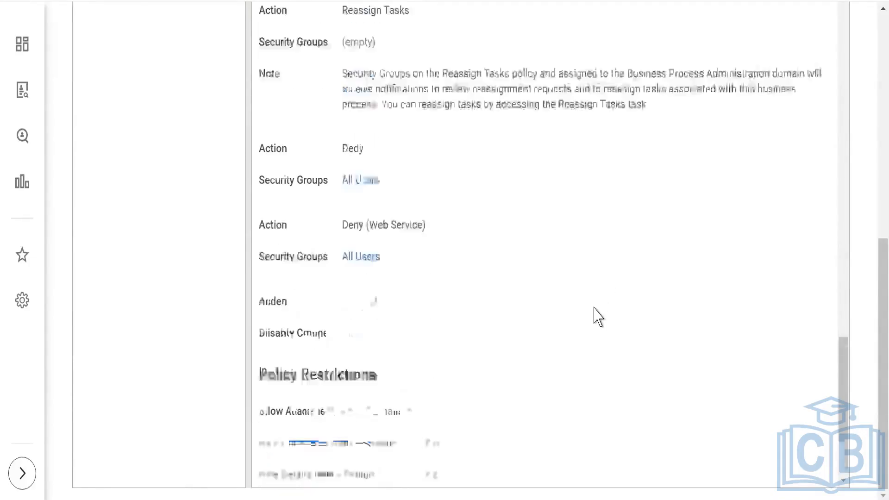
{"action": "scroll", "coordinate": [478, 323], "scroll_direction": "down", "scroll_amount": 4}
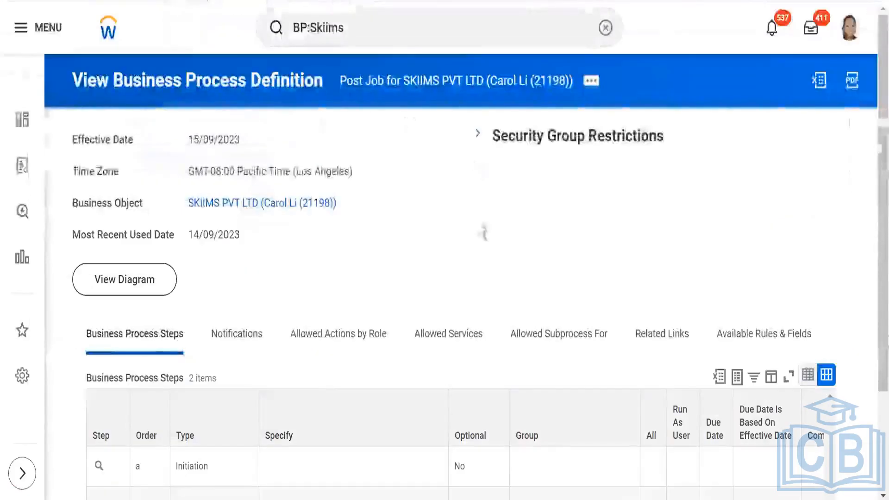
Review the Post Job definition's business process steps and the suggested SKIIMS PVT LTD business process definitions for "BP:Skiims".
{"action": "scroll", "coordinate": [472, 264], "scroll_direction": "down", "scroll_amount": 3}
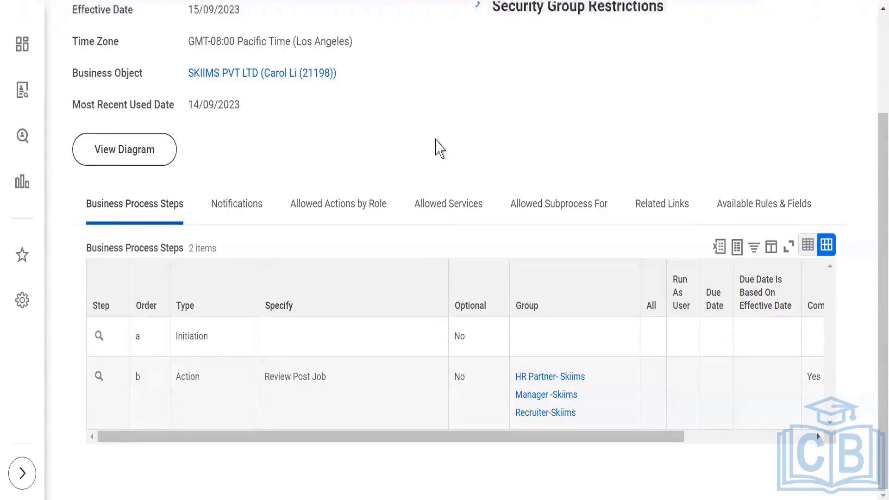
{"action": "scroll", "coordinate": [436, 149], "scroll_direction": "up", "scroll_amount": 3}
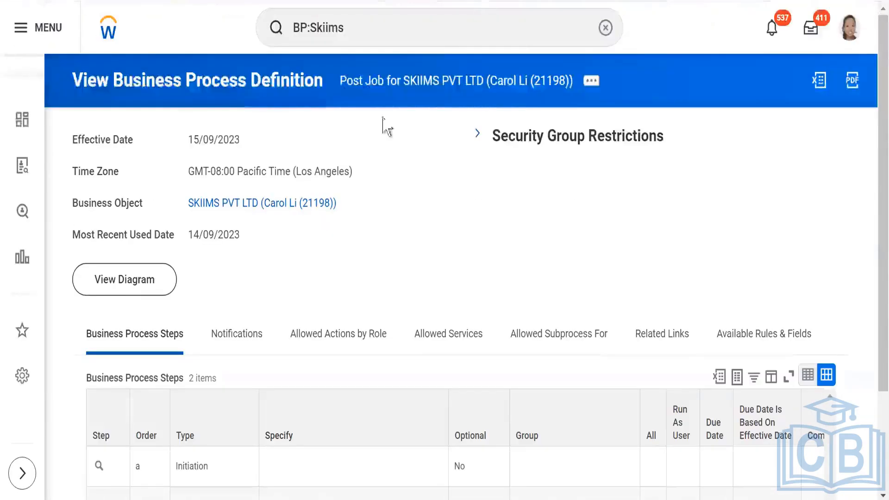
{"action": "left_click", "coordinate": [364, 28]}
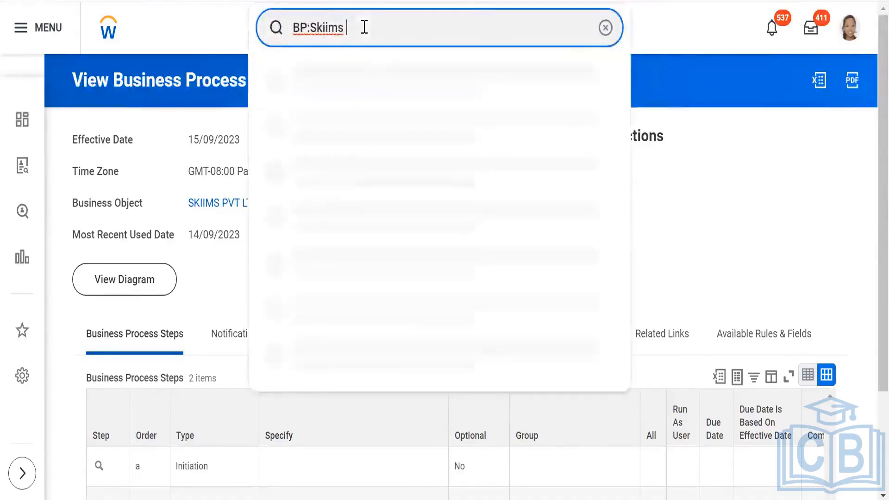
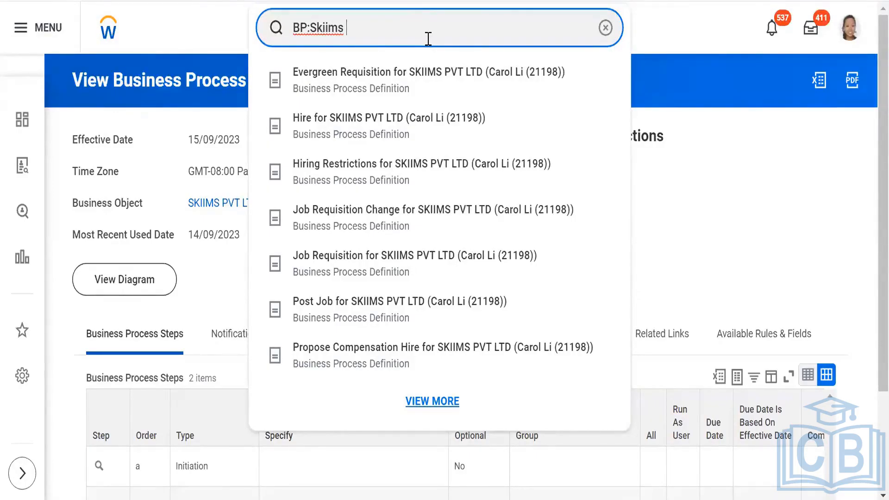
{"action": "left_click", "coordinate": [843, 234]}
{"action": "scroll", "coordinate": [694, 269], "scroll_direction": "down", "scroll_amount": 2}
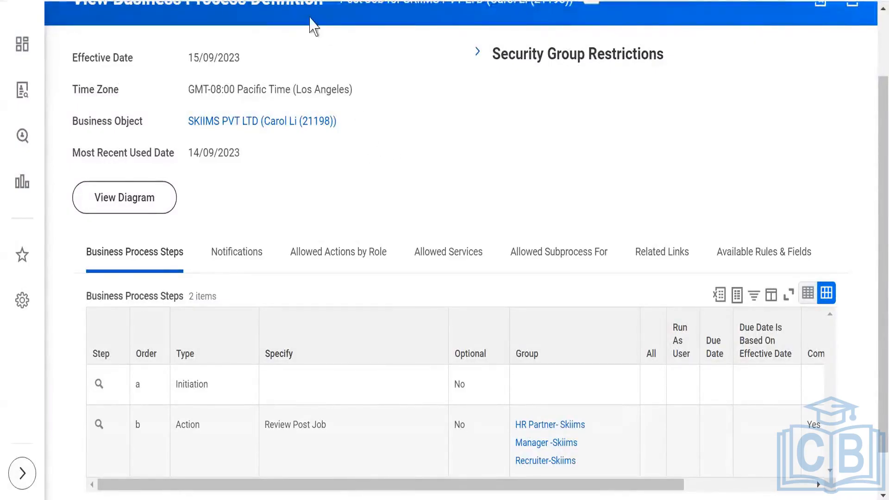
{"action": "scroll", "coordinate": [345, 137], "scroll_direction": "up", "scroll_amount": 2}
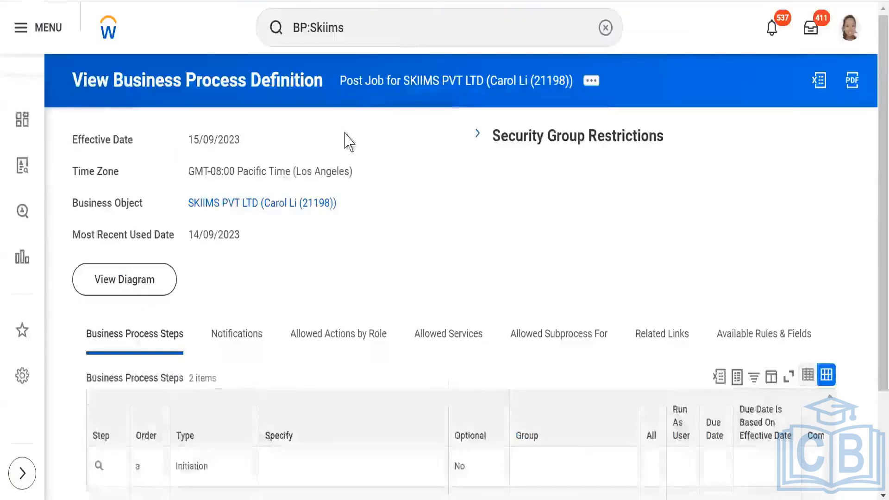
Open the Propose Compensation Hire business process definition for SKIIMS PVT LTD and view its business process steps.
{"action": "left_click", "coordinate": [378, 27]}
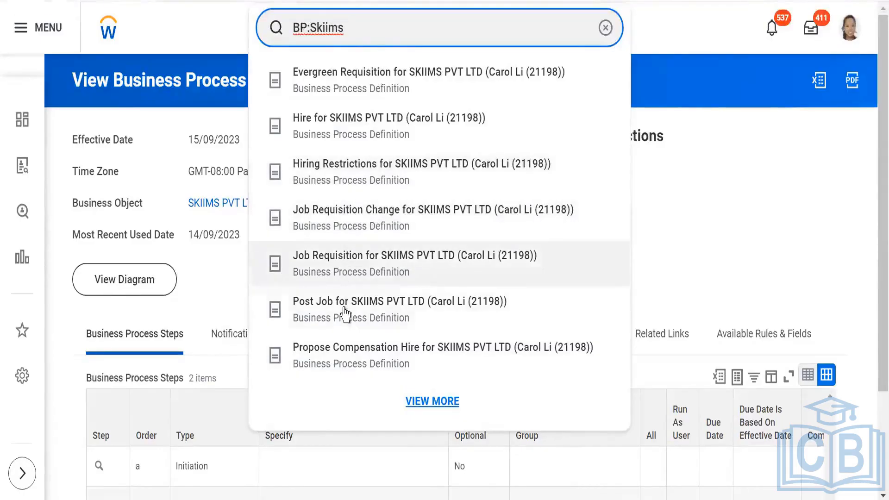
{"action": "left_click", "coordinate": [347, 358]}
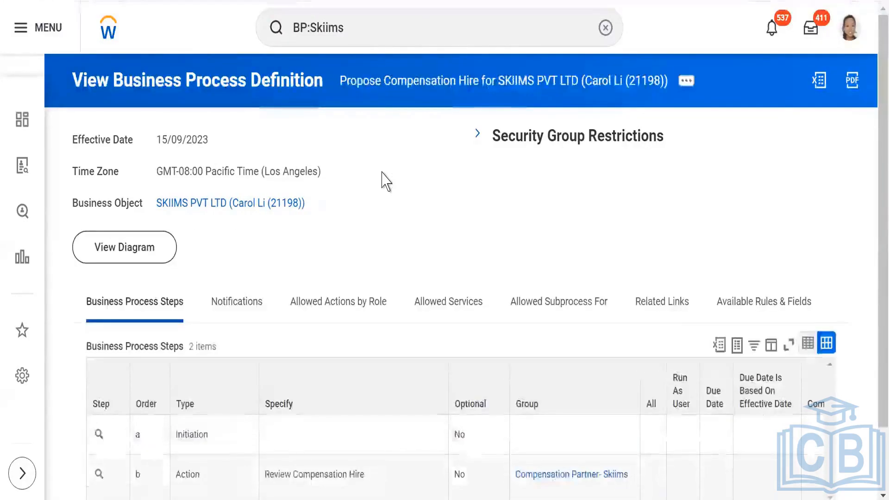
{"action": "scroll", "coordinate": [374, 215], "scroll_direction": "down", "scroll_amount": 2}
{"action": "scroll", "coordinate": [374, 215], "scroll_direction": "up", "scroll_amount": 2}
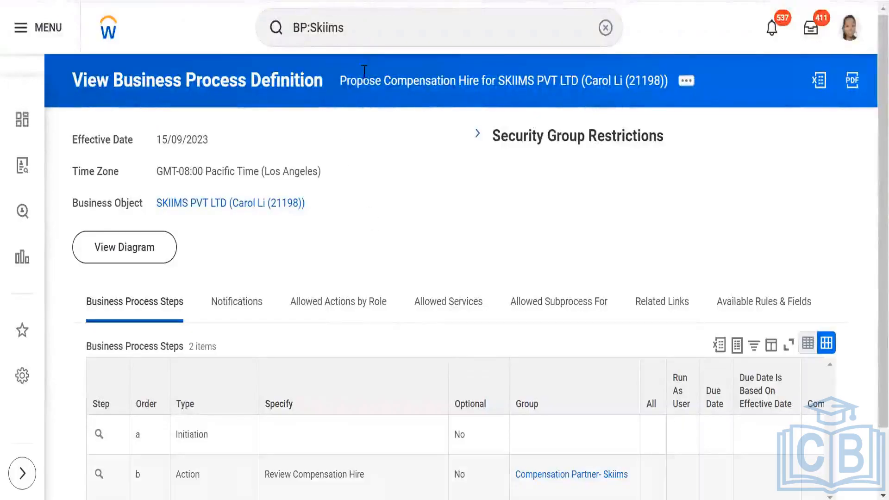
Look over the security groups that can start Post Job and cancel the security policy edit.
{"action": "scroll", "coordinate": [387, 232], "scroll_direction": "down", "scroll_amount": 2}
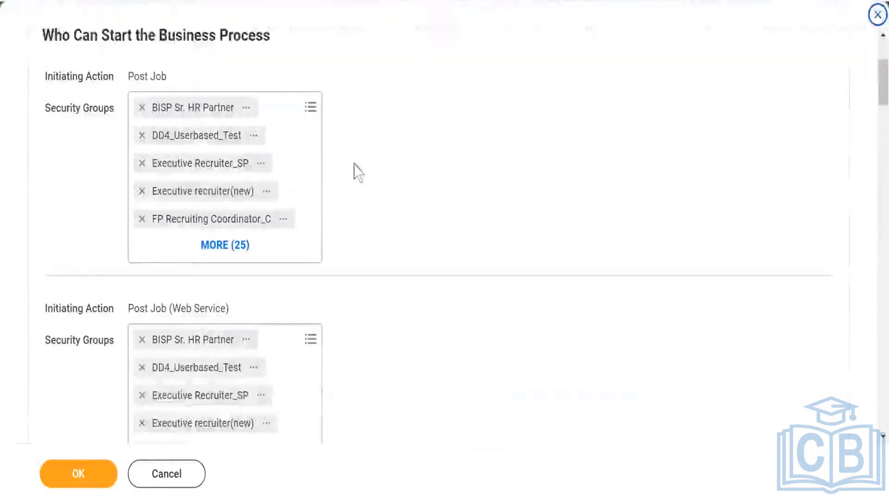
{"action": "scroll", "coordinate": [356, 172], "scroll_direction": "up", "scroll_amount": 3}
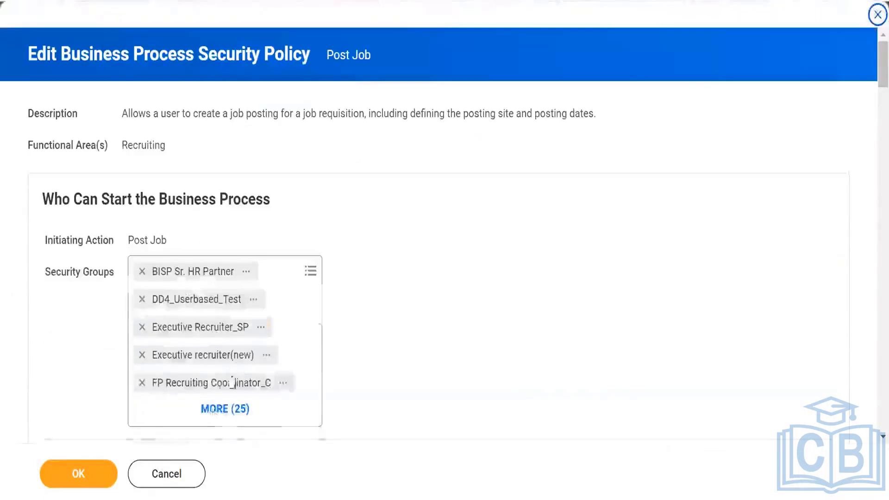
{"action": "left_click", "coordinate": [175, 476]}
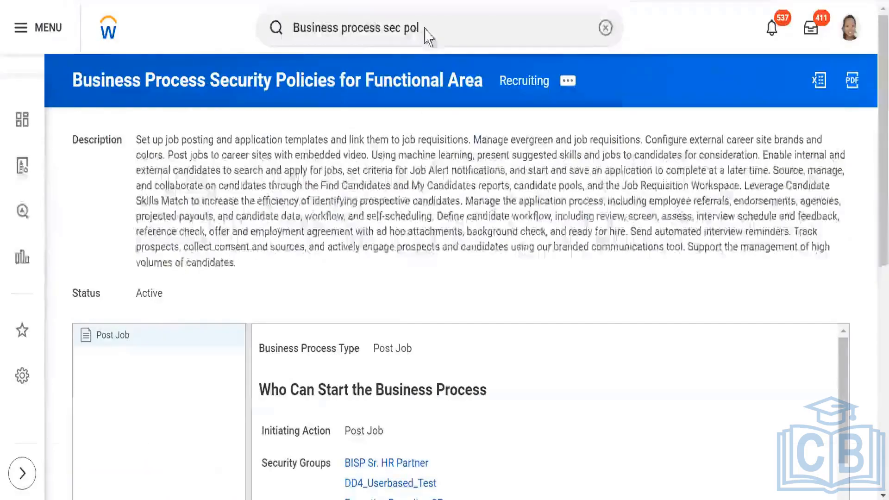
Clear the old search text and try to reopen Business Process Security Policies for Functional Area from the recent searches.
{"action": "left_click", "coordinate": [452, 29]}
{"action": "key", "text": "BackSpace"}
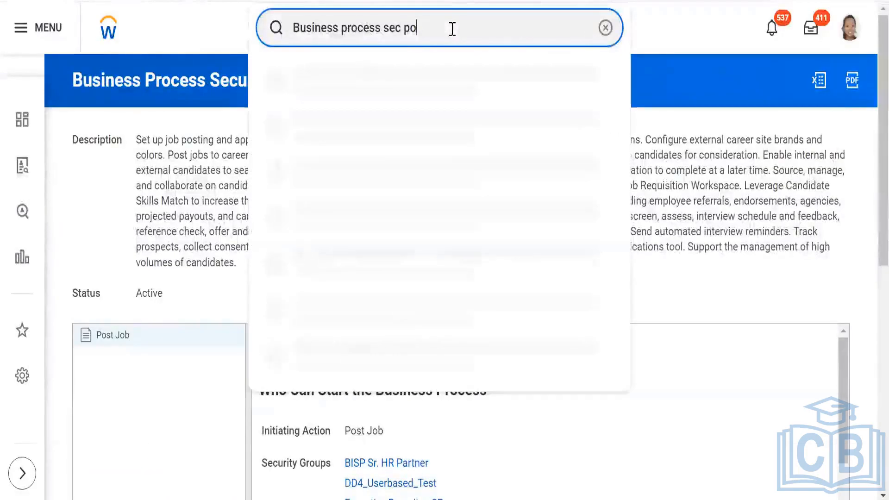
{"action": "key", "text": "BackSpace"}
{"action": "key", "text": "BackSpace"}
{"action": "key", "text": "BackSpace"}
{"action": "key", "text": "BackSpace"}
{"action": "key", "text": "BackSpace"}
{"action": "key", "text": "BackSpace"}
{"action": "key", "text": "BackSpace"}
{"action": "key", "text": "BackSpace"}
{"action": "key", "text": "BackSpace"}
{"action": "key", "text": "BackSpace"}
{"action": "key", "text": "BackSpace"}
{"action": "key", "text": "BackSpace"}
{"action": "key", "text": "BackSpace"}
{"action": "key", "text": "BackSpace"}
{"action": "key", "text": "BackSpace"}
{"action": "key", "text": "BackSpace"}
{"action": "key", "text": "BackSpace"}
{"action": "key", "text": "BackSpace"}
{"action": "key", "text": "BackSpace"}
{"action": "key", "text": "BackSpace"}
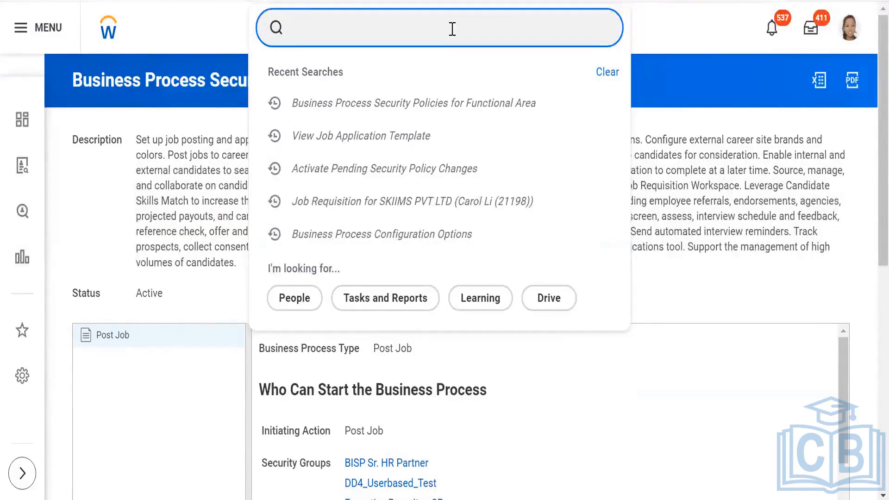
{"action": "type", "text": "Bus"}
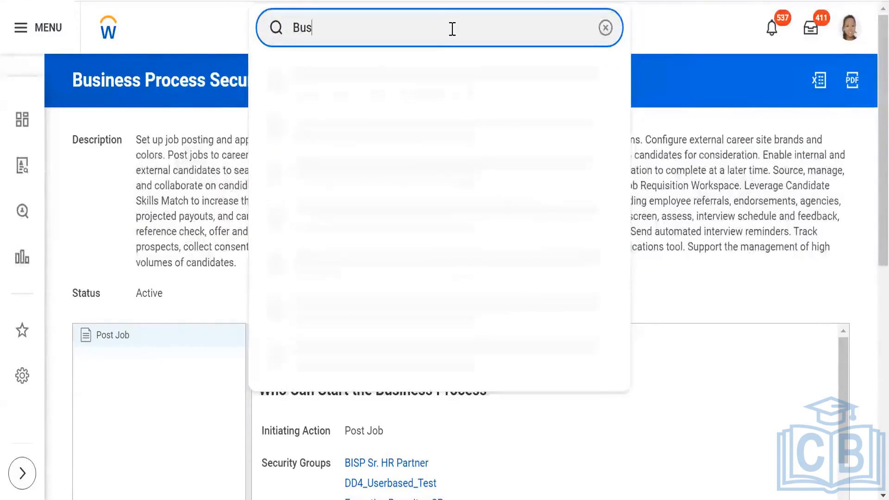
{"action": "key", "text": "BackSpace"}
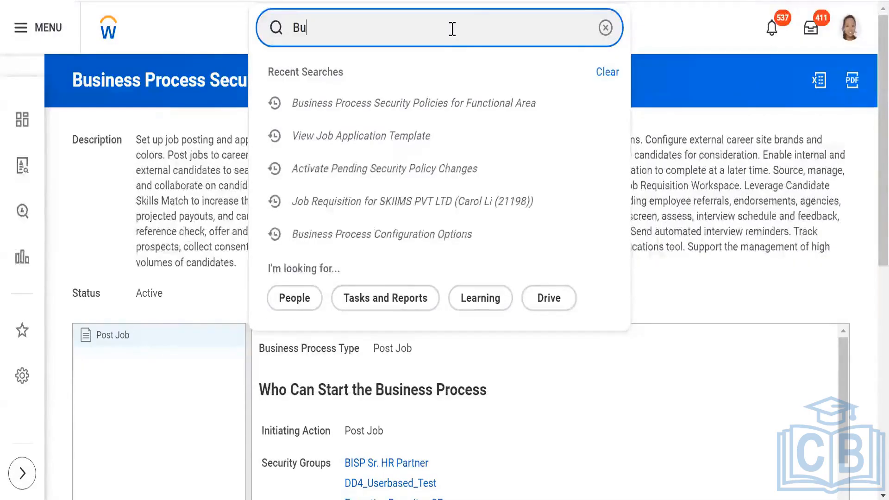
{"action": "left_click", "coordinate": [462, 103]}
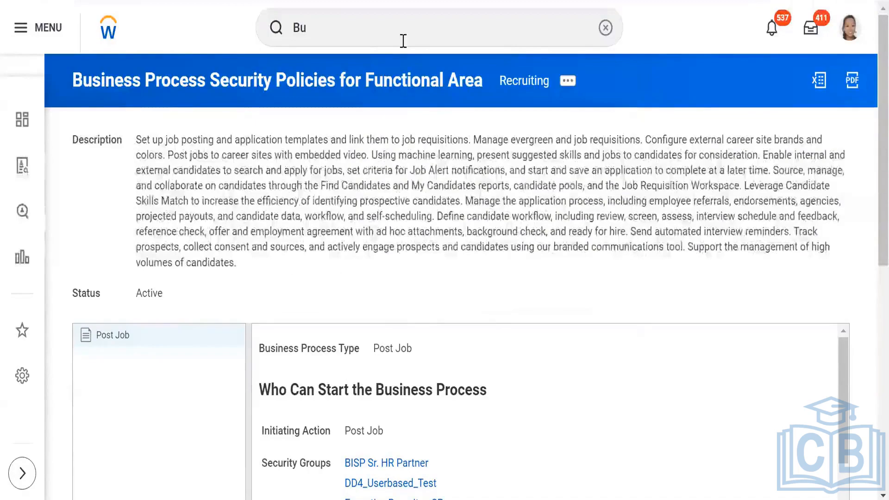
{"action": "left_click", "coordinate": [606, 29]}
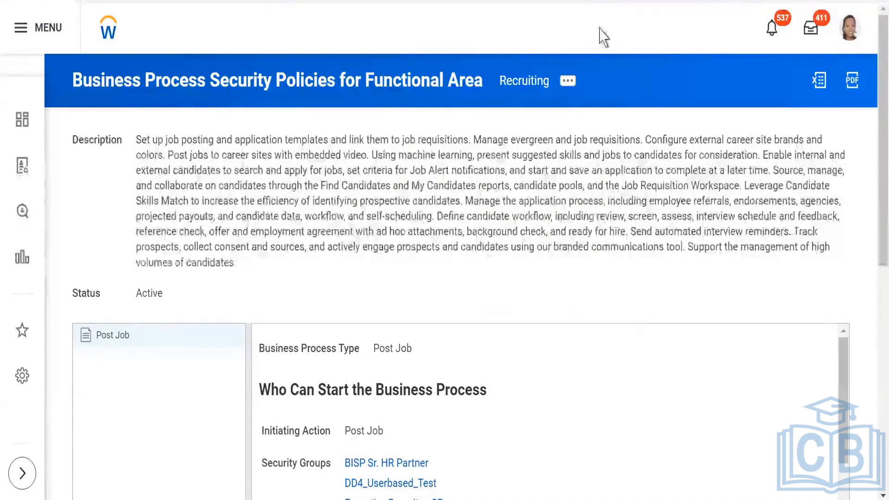
{"action": "left_click", "coordinate": [530, 35]}
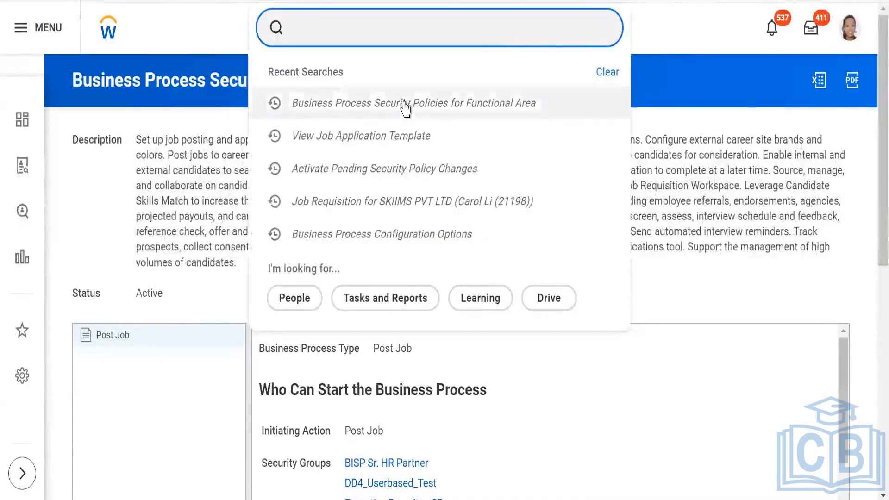
{"action": "left_click", "coordinate": [407, 104]}
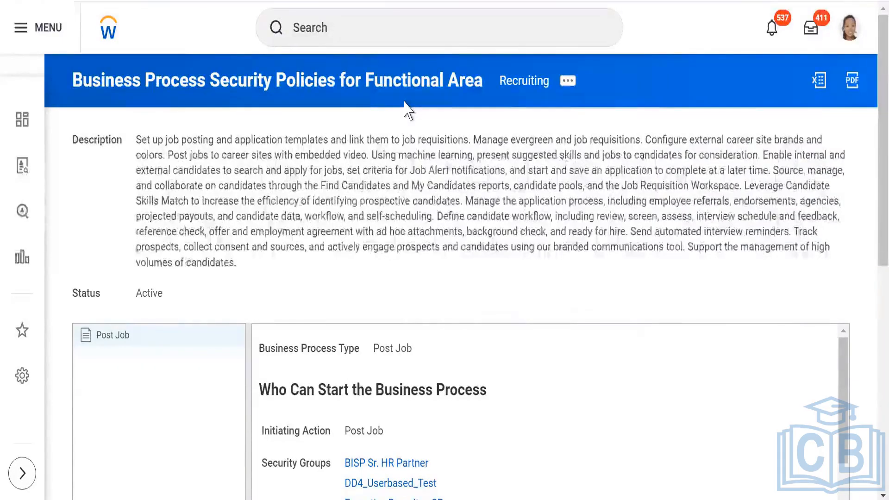
Return to the home page and open Business Process Security Policies for Functional Area by searching "business process sec pol".
{"action": "left_click", "coordinate": [108, 30]}
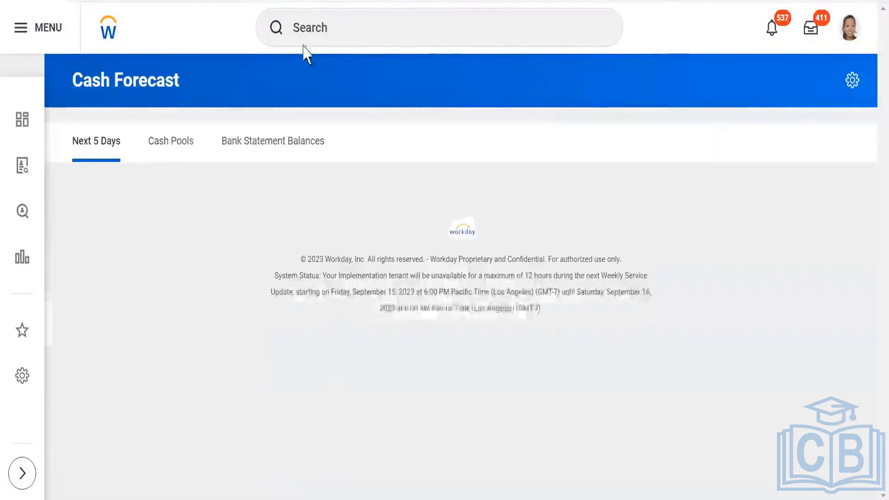
{"action": "left_click", "coordinate": [393, 28]}
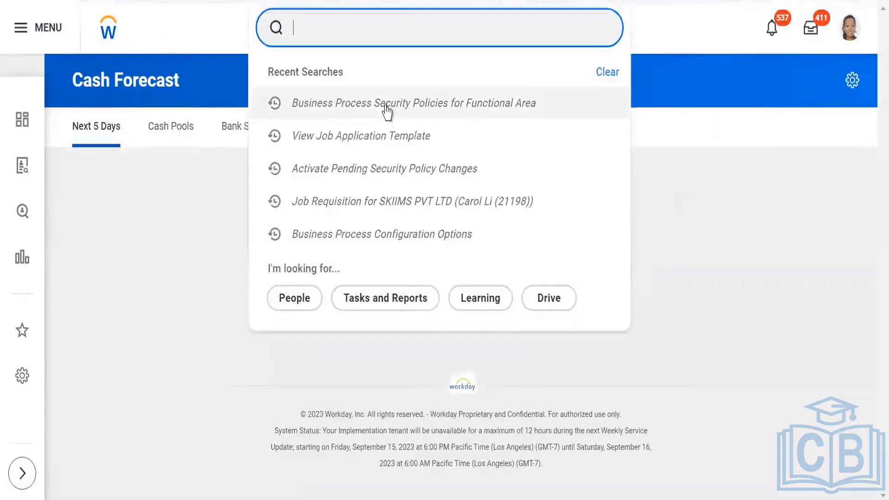
{"action": "key", "text": "Escape"}
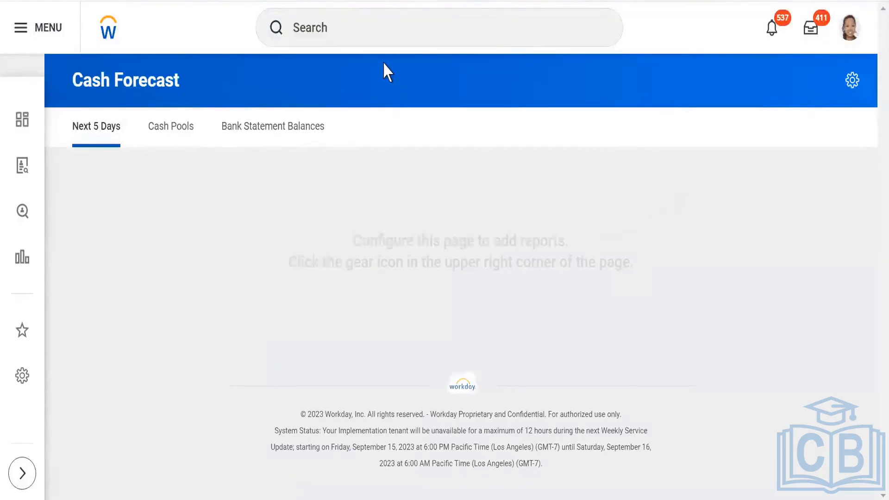
{"action": "left_click", "coordinate": [392, 30]}
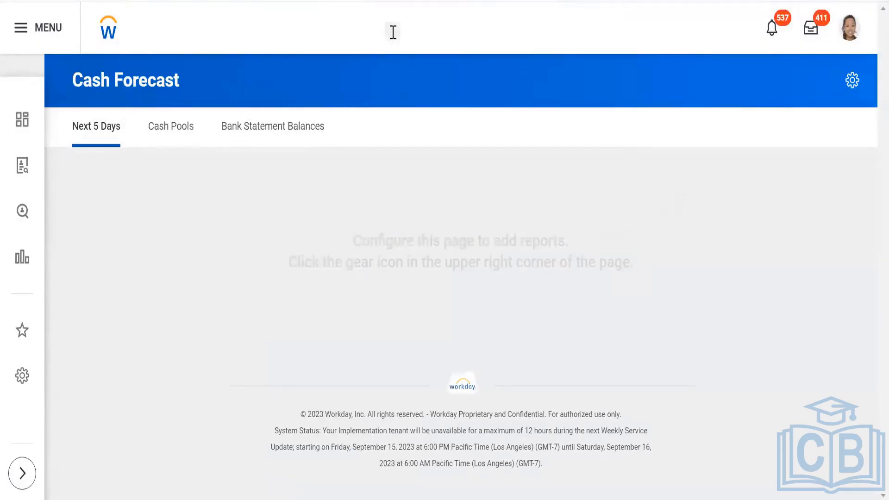
{"action": "type", "text": "bus"}
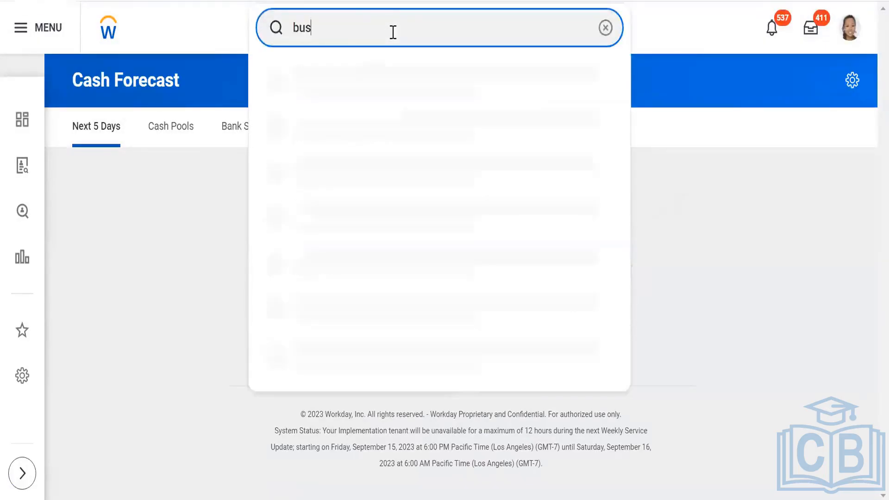
{"action": "type", "text": "iness p"}
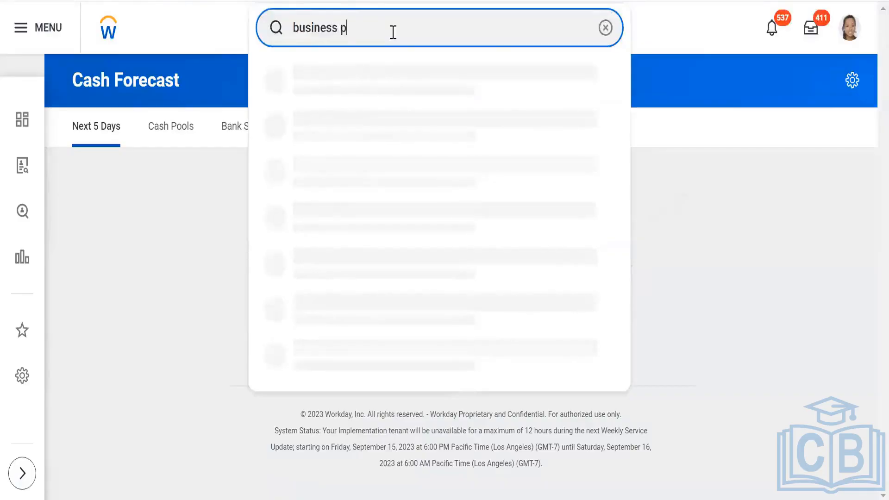
{"action": "type", "text": "rocess "}
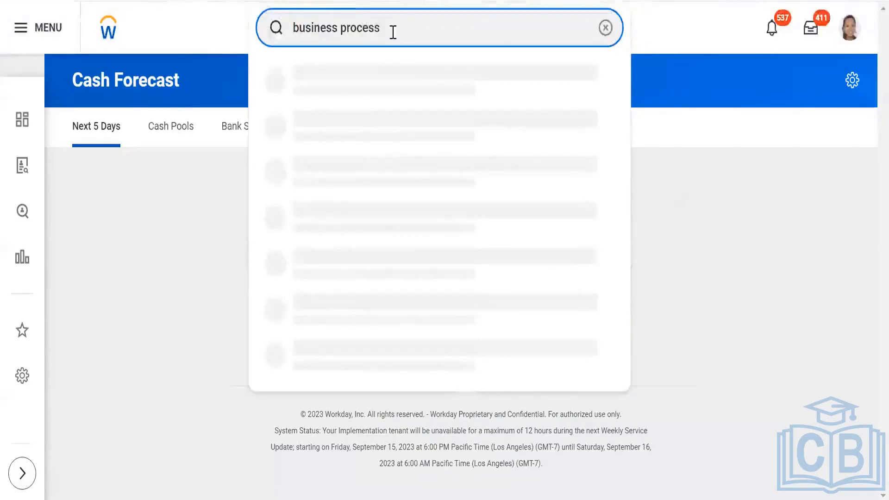
{"action": "type", "text": "sec "}
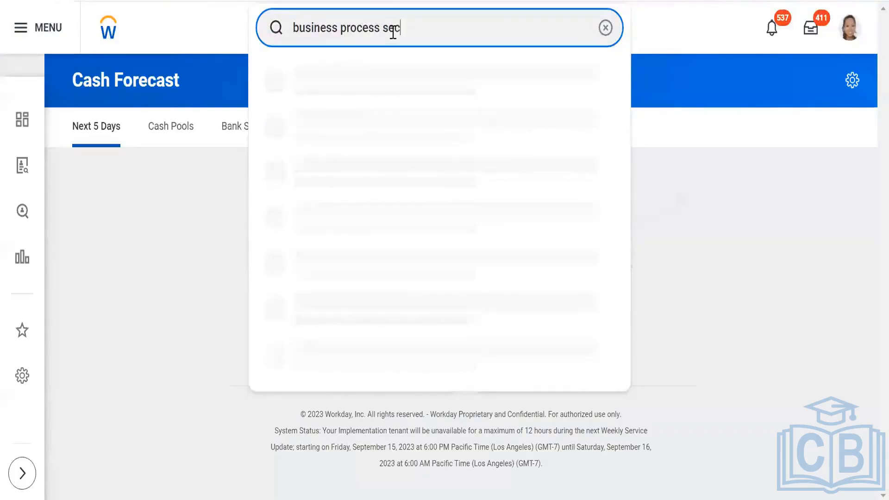
{"action": "type", "text": "pol"}
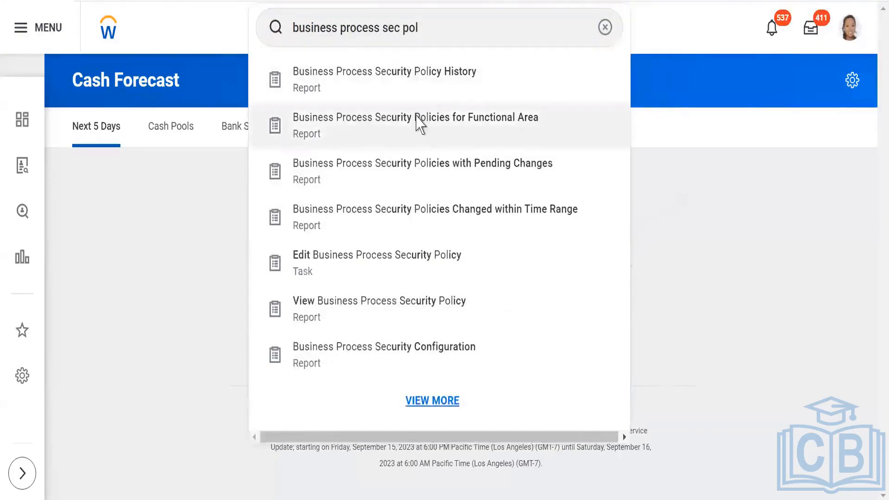
{"action": "left_click", "coordinate": [416, 118]}
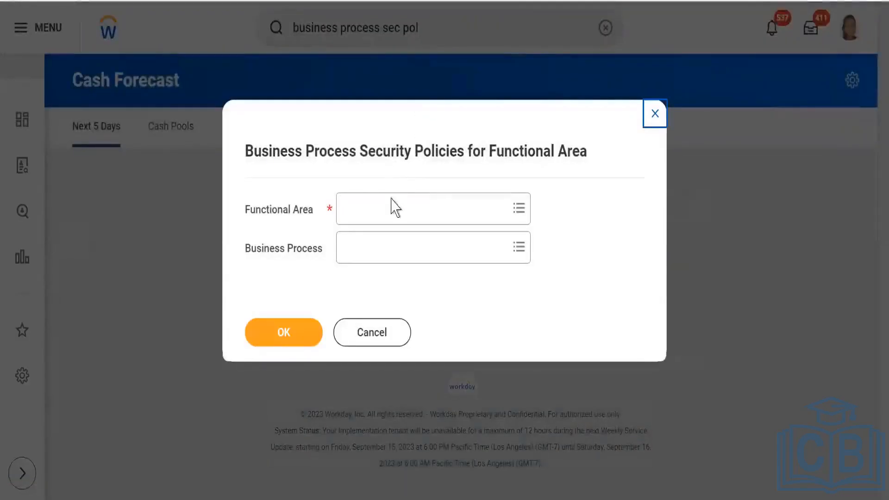
Show the business process security policies for the Staffing functional area, limited to the Propose Compensation Hire business process.
{"action": "left_click", "coordinate": [392, 205]}
{"action": "type", "text": "ST"}
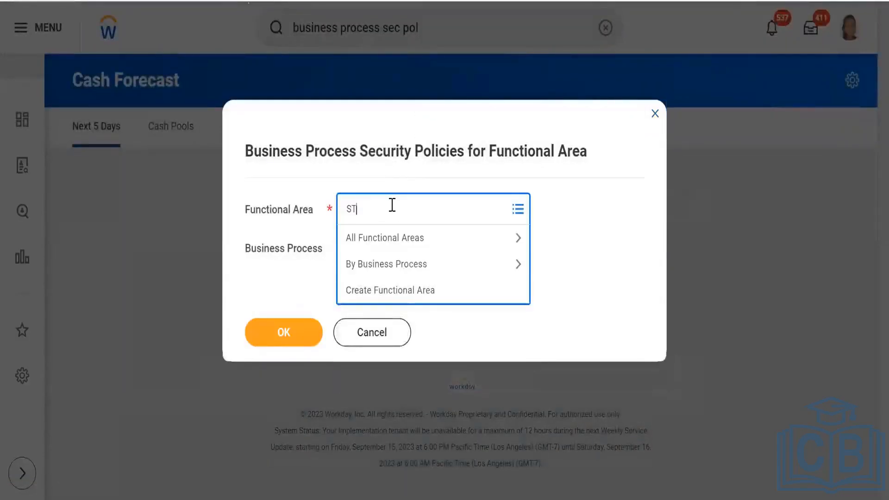
{"action": "type", "text": "affing"}
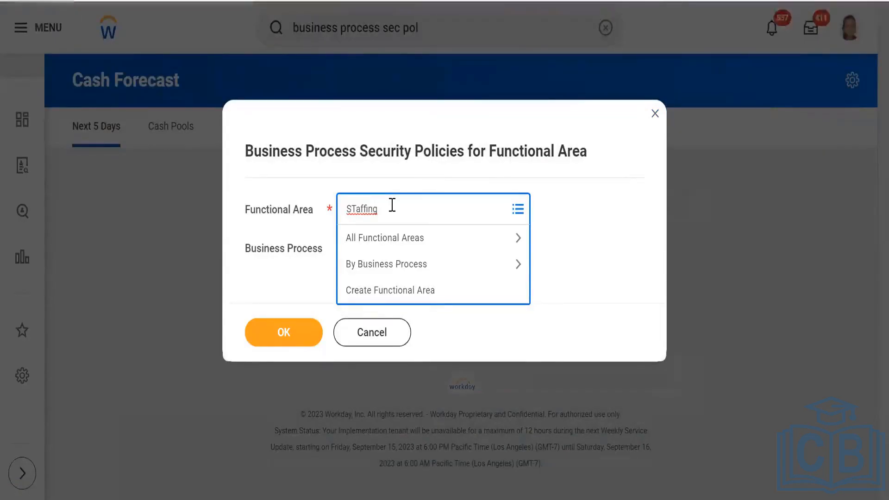
{"action": "key", "text": "Return"}
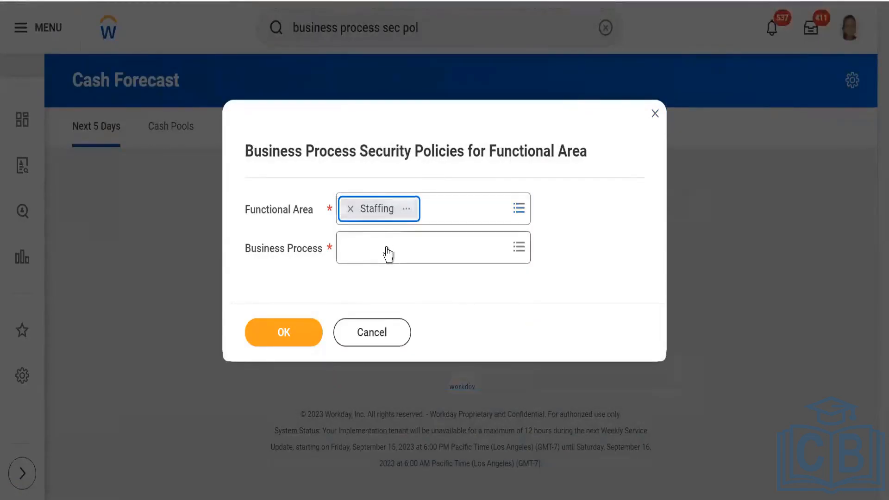
{"action": "left_click", "coordinate": [386, 248]}
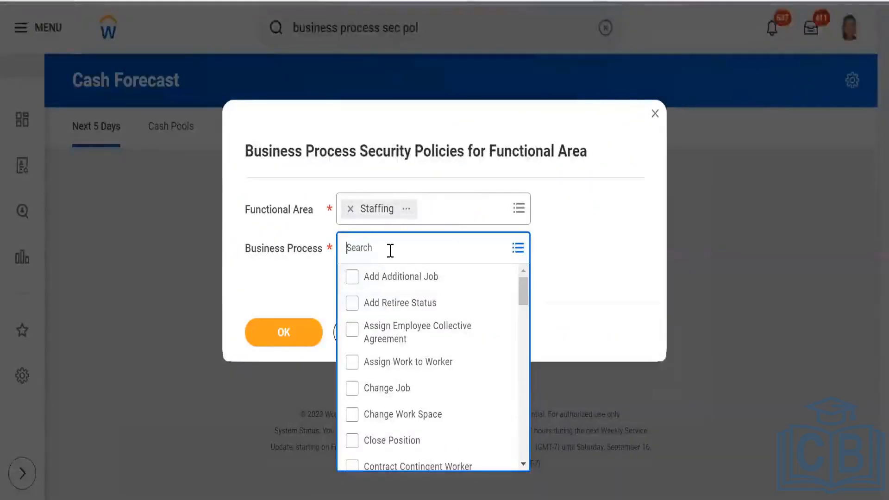
{"action": "type", "text": "p"}
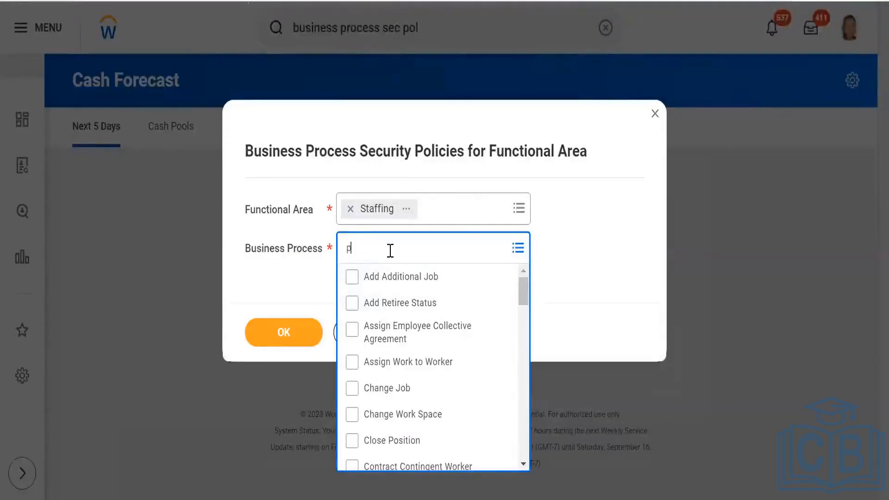
{"action": "type", "text": "rop co"}
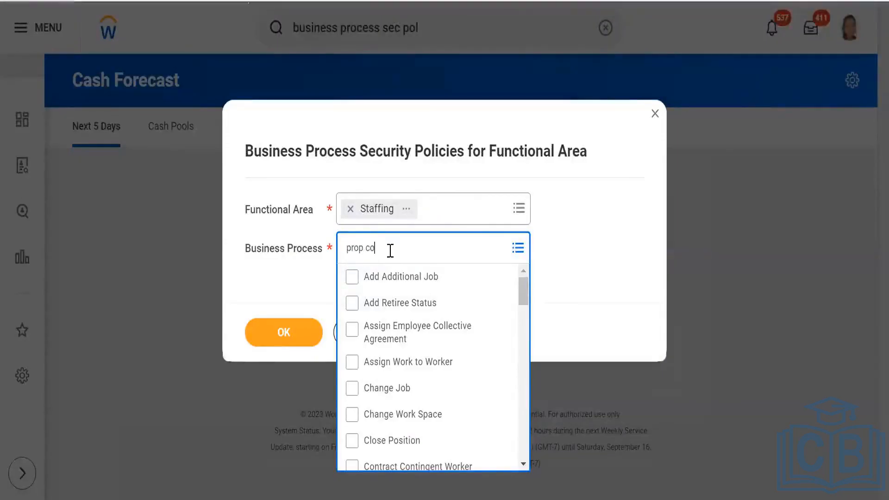
{"action": "type", "text": "mpe hire"}
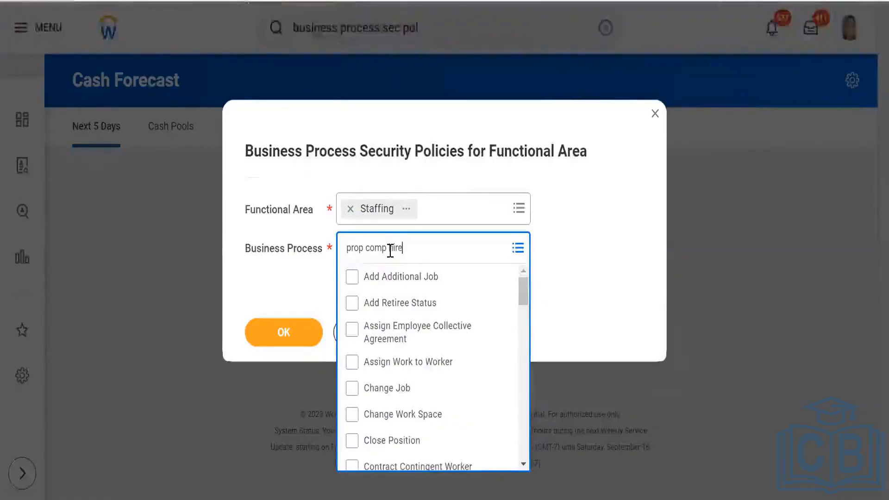
{"action": "key", "text": "Return"}
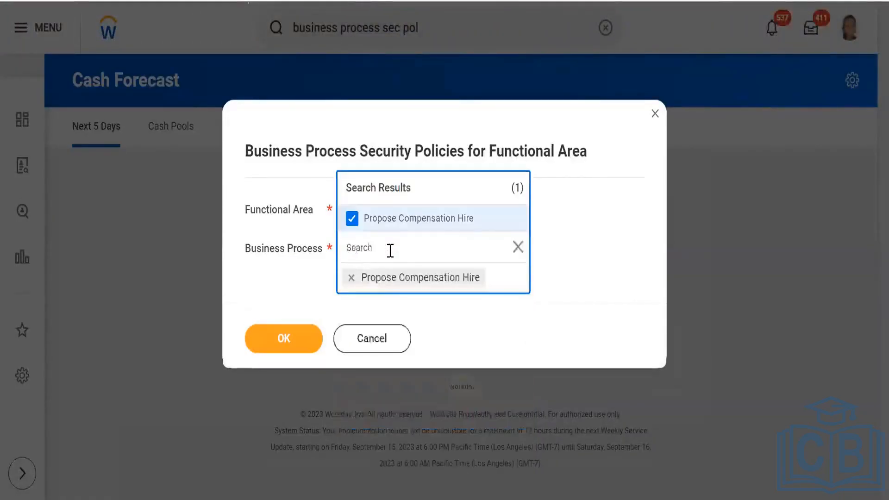
{"action": "left_click", "coordinate": [507, 327]}
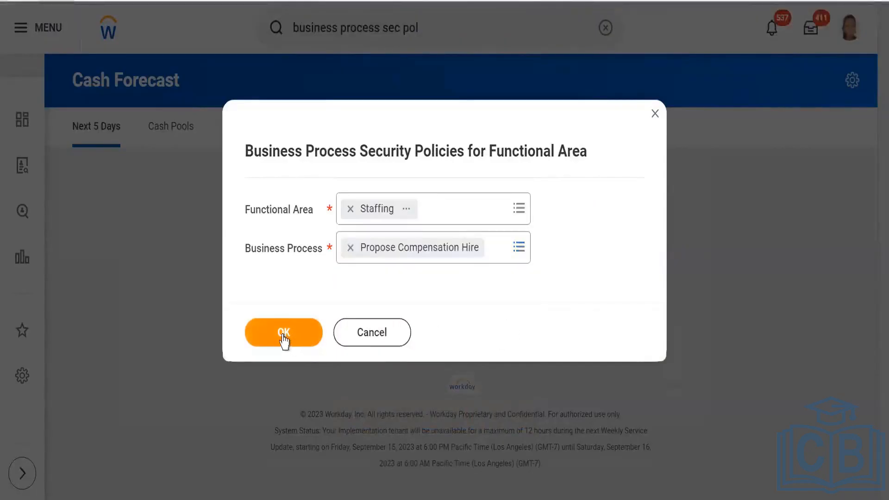
{"action": "left_click", "coordinate": [283, 337]}
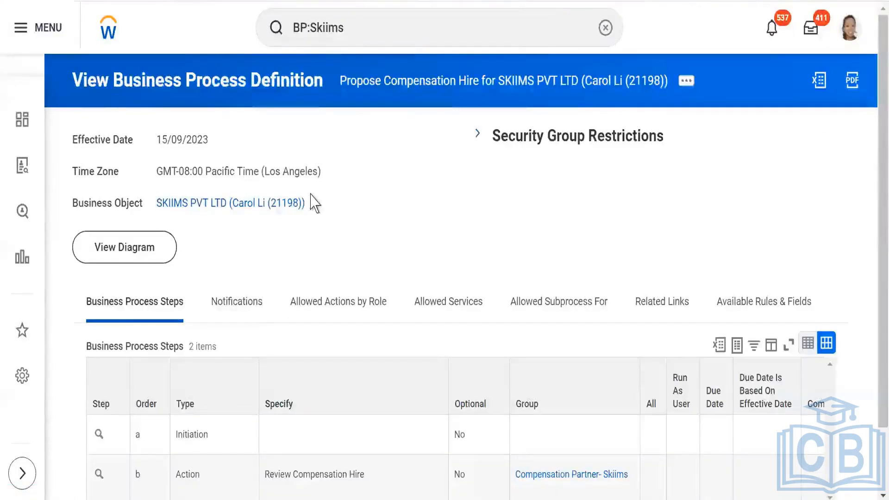
Check the Propose Compensation Hire definition's steps for SKIIMS PVT LTD and open that process's security policy permissions for editing.
{"action": "scroll", "coordinate": [312, 200], "scroll_direction": "down", "scroll_amount": 2}
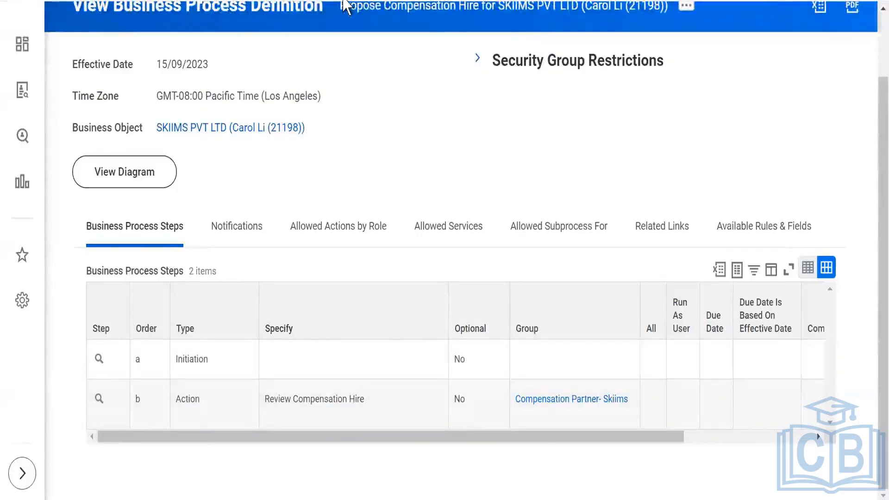
{"action": "left_click", "coordinate": [345, 3]}
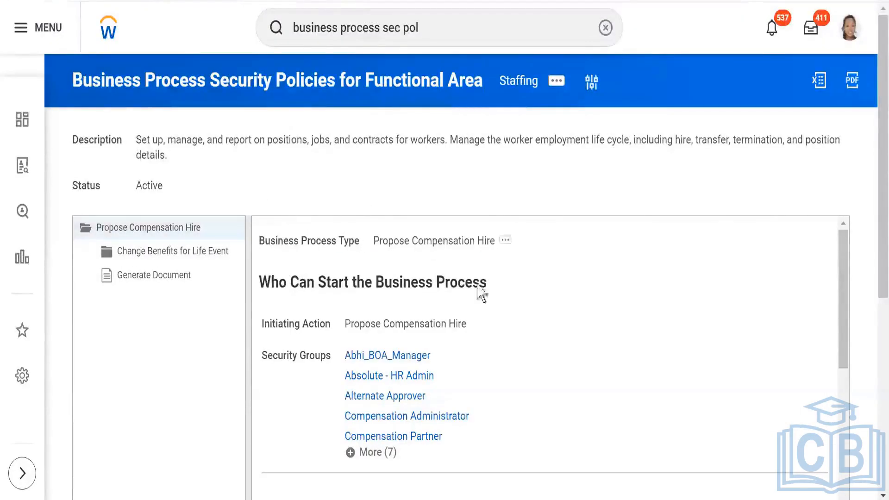
{"action": "scroll", "coordinate": [616, 332], "scroll_direction": "down", "scroll_amount": 5}
{"action": "scroll", "coordinate": [861, 366], "scroll_direction": "down", "scroll_amount": 15}
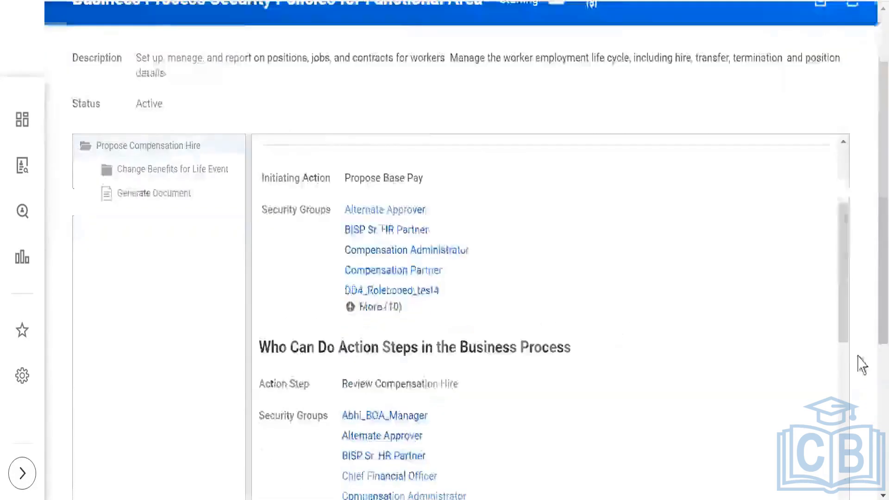
{"action": "scroll", "coordinate": [347, 331], "scroll_direction": "down", "scroll_amount": 10}
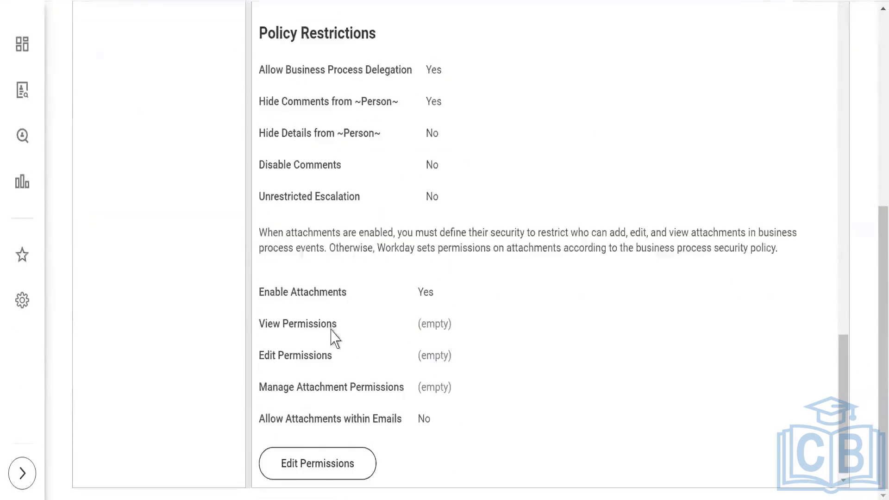
{"action": "left_click", "coordinate": [309, 463]}
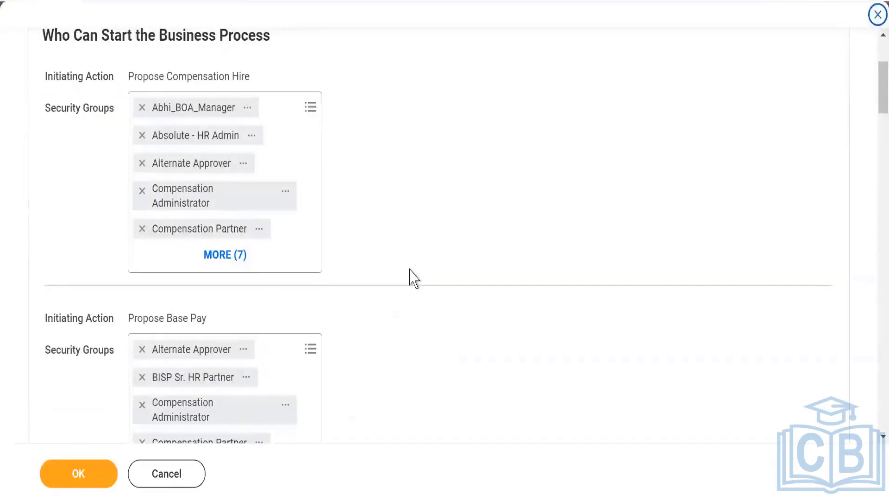
Search the security groups of the Review Compensation Hire action step for "skiims" to check which are selected.
{"action": "scroll", "coordinate": [414, 278], "scroll_direction": "down", "scroll_amount": 7}
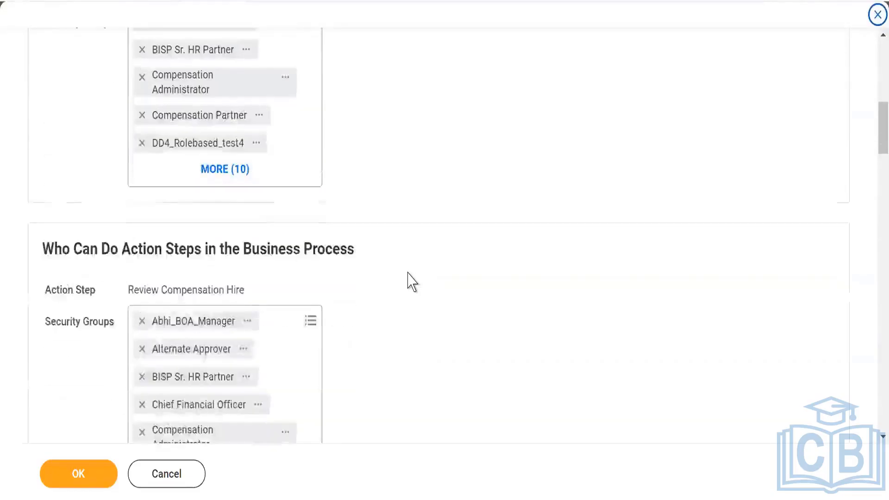
{"action": "scroll", "coordinate": [412, 282], "scroll_direction": "down", "scroll_amount": 3}
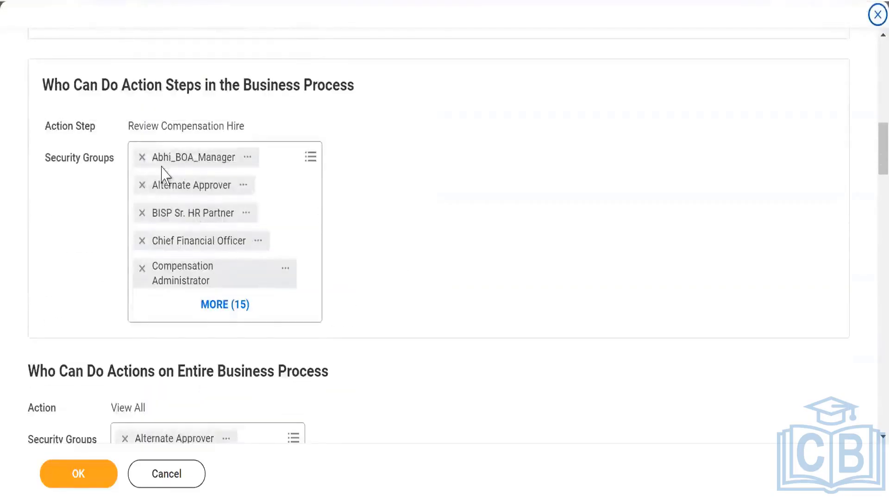
{"action": "left_click", "coordinate": [309, 158]}
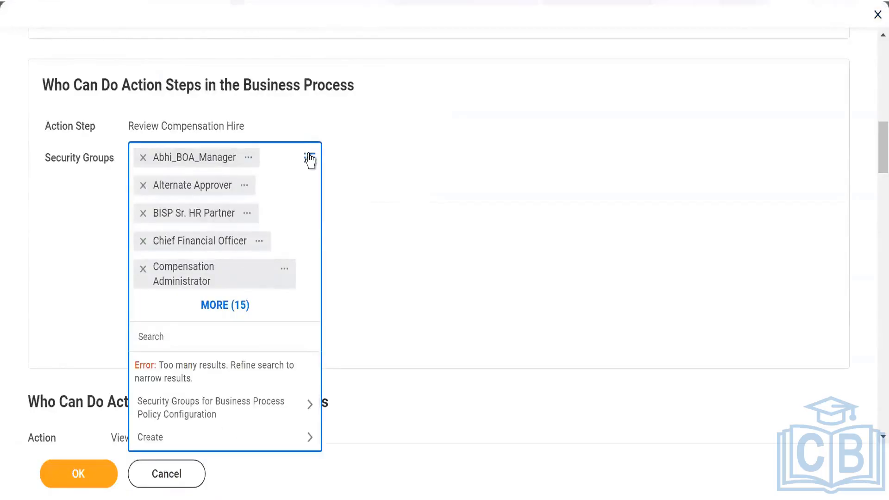
{"action": "type", "text": "Skiims"}
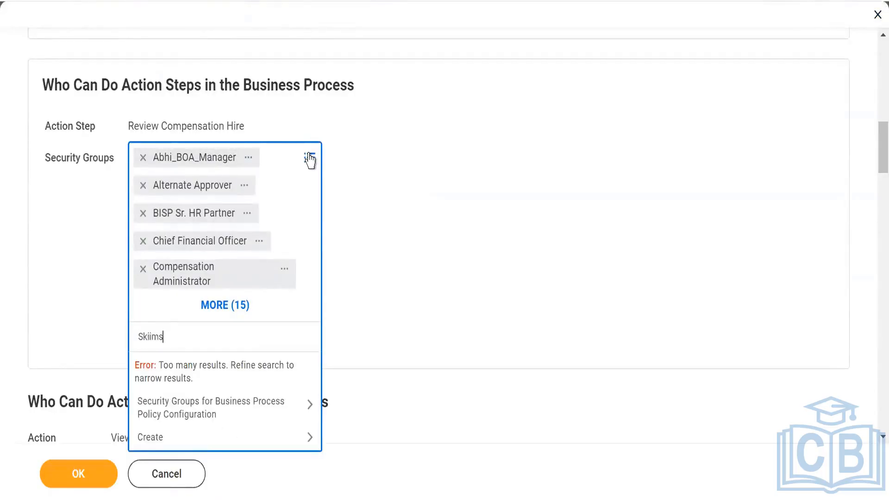
{"action": "key", "text": "Return"}
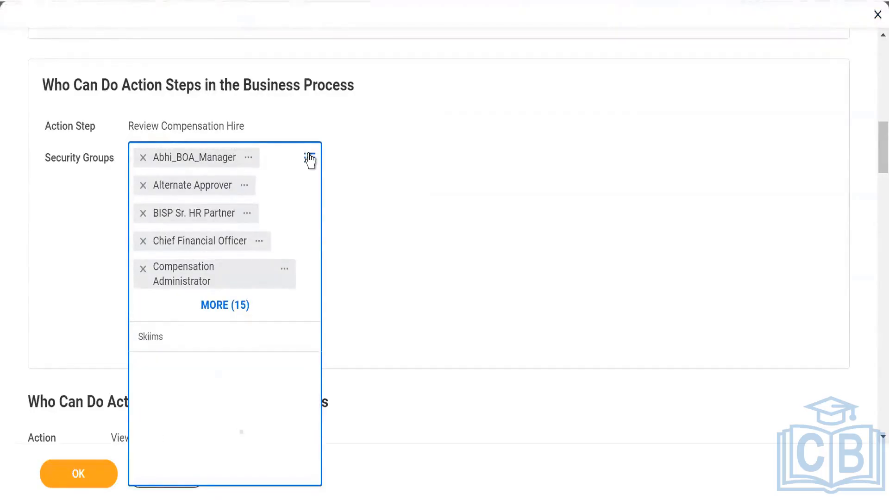
{"action": "scroll", "coordinate": [408, 259], "scroll_direction": "down", "scroll_amount": 3}
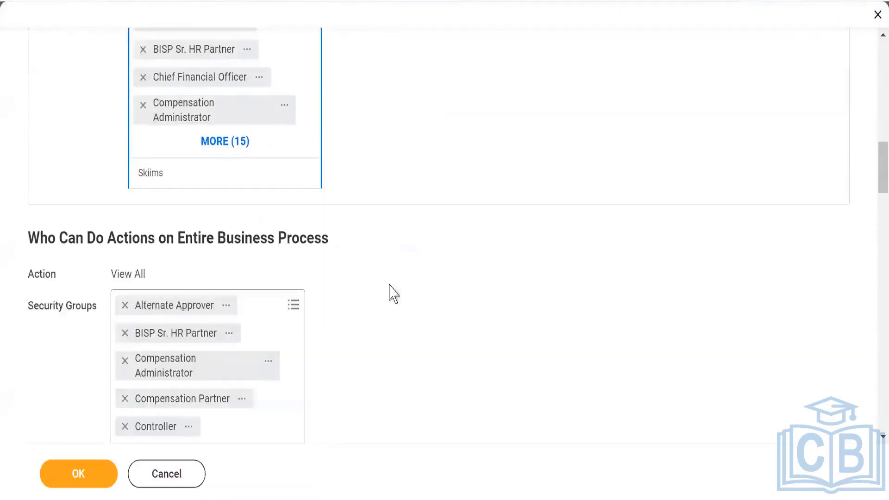
{"action": "left_click", "coordinate": [264, 255]}
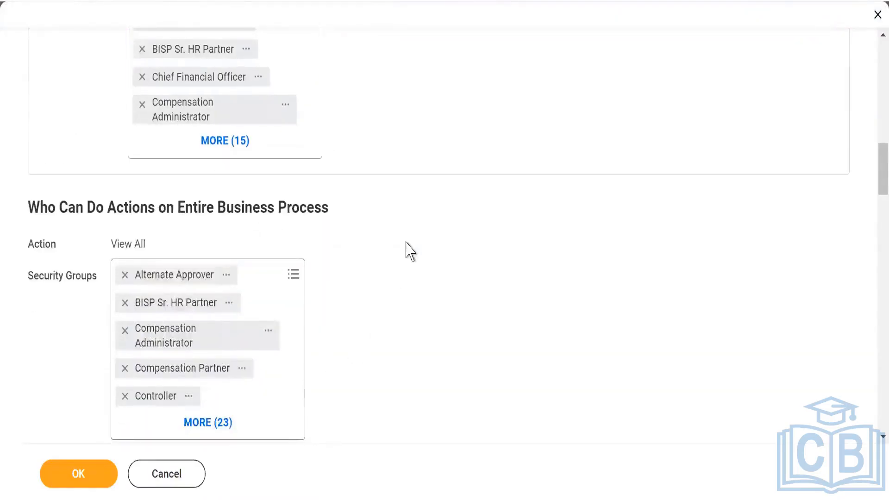
{"action": "scroll", "coordinate": [408, 251], "scroll_direction": "up", "scroll_amount": 2}
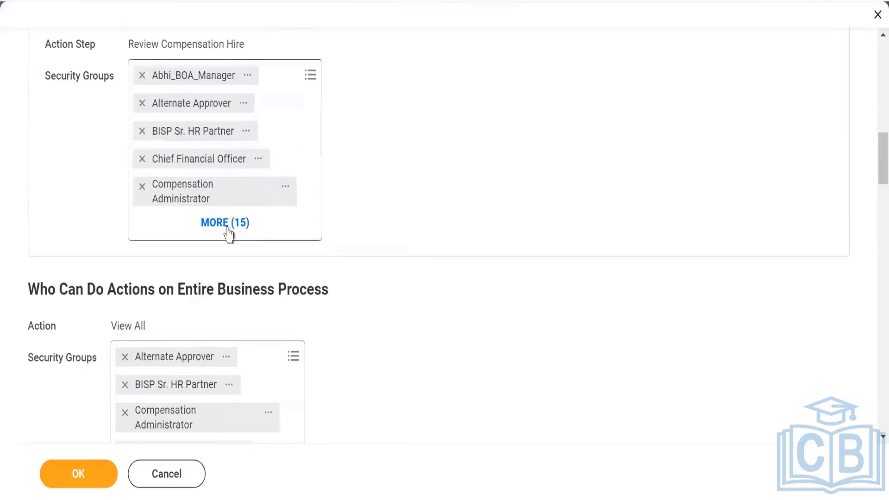
{"action": "left_click", "coordinate": [307, 77]}
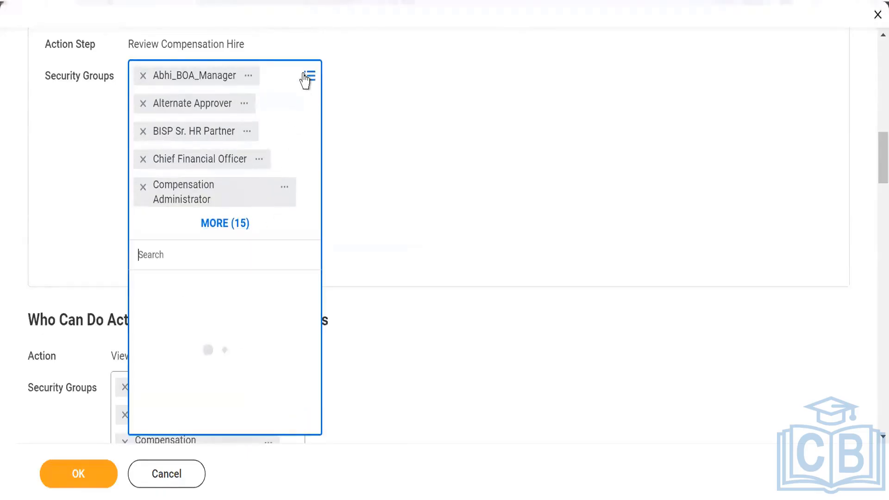
{"action": "type", "text": "skiims"}
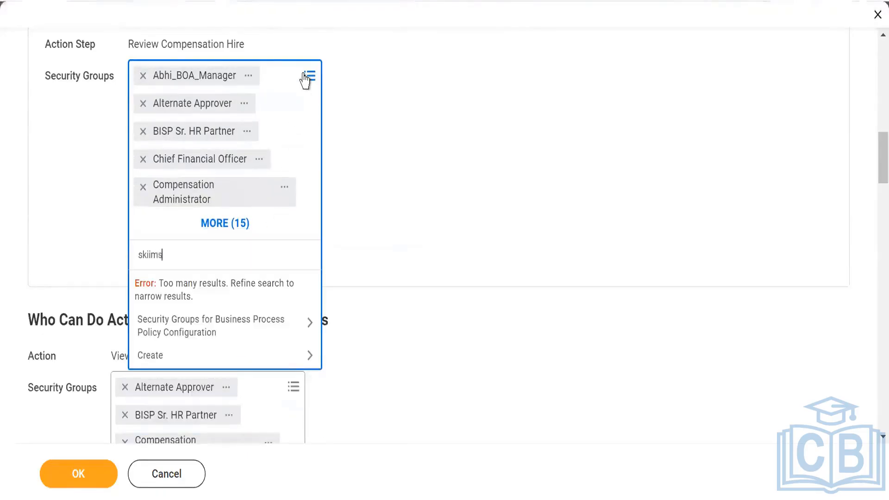
{"action": "key", "text": "Return"}
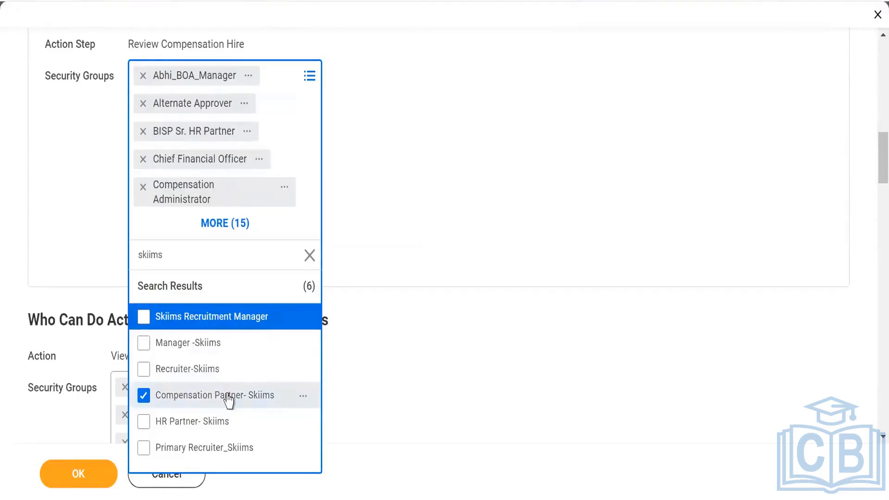
{"action": "left_click", "coordinate": [482, 185]}
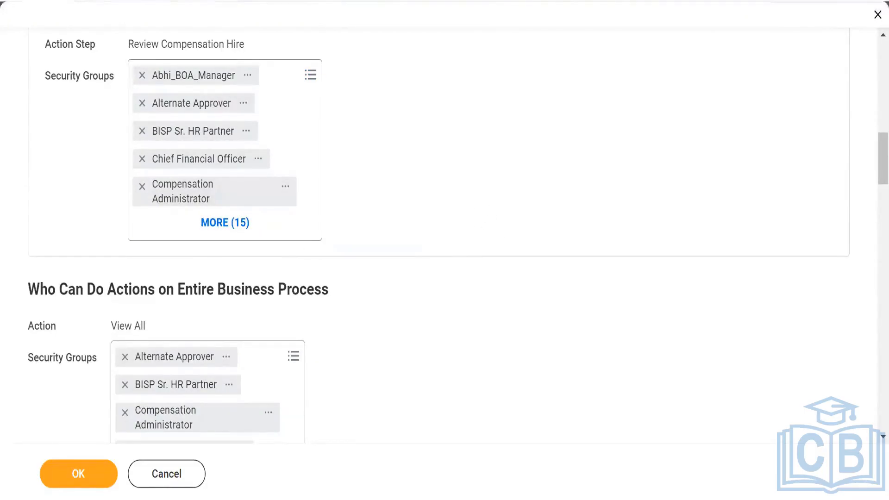
Return to the Propose Compensation Hire definition for SKIIMS PVT LTD and reload the page.
{"action": "left_click", "coordinate": [320, 1]}
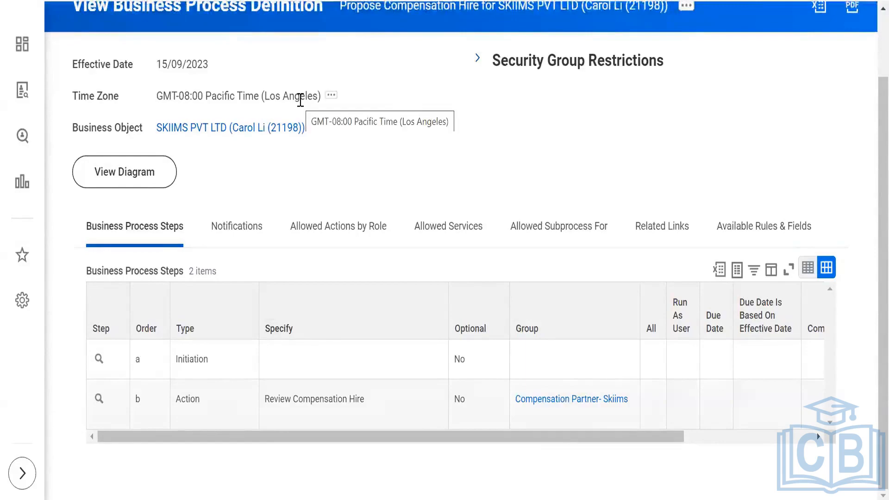
{"action": "scroll", "coordinate": [377, 244], "scroll_direction": "up", "scroll_amount": 2}
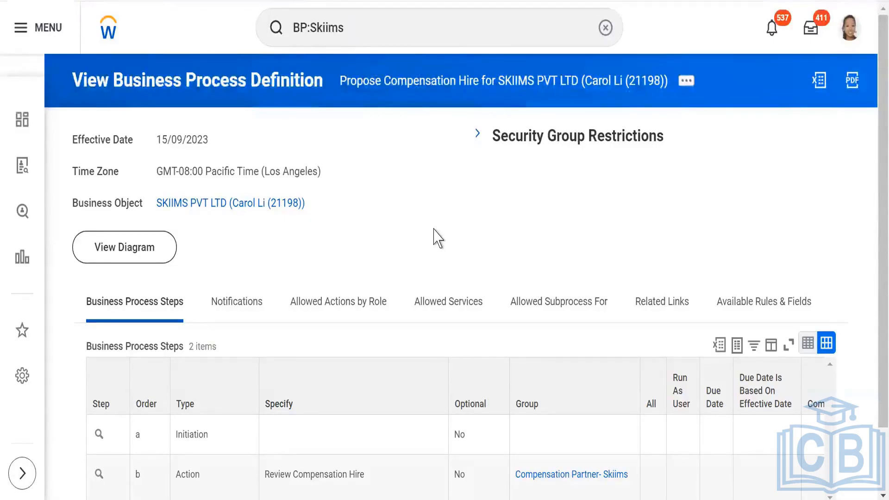
{"action": "key", "text": "F5"}
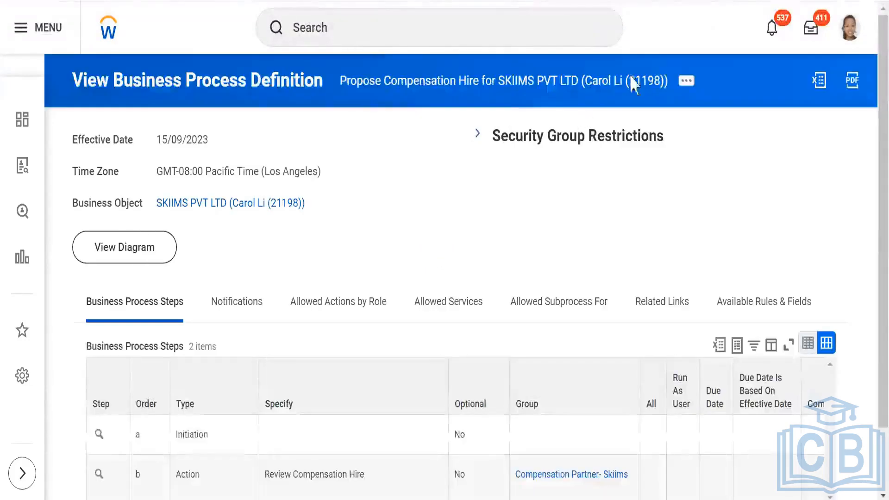
{"action": "left_click", "coordinate": [687, 82]}
{"action": "mouse_move", "coordinate": [182, 171]}
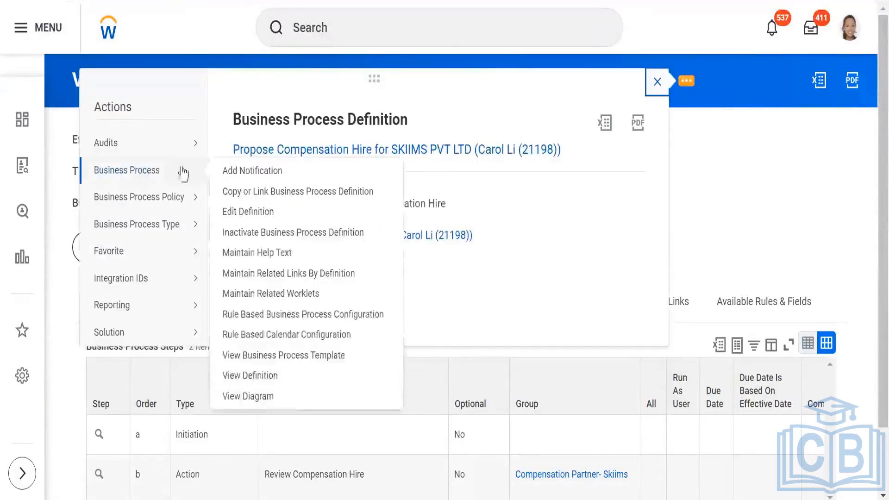
{"action": "left_click", "coordinate": [241, 216]}
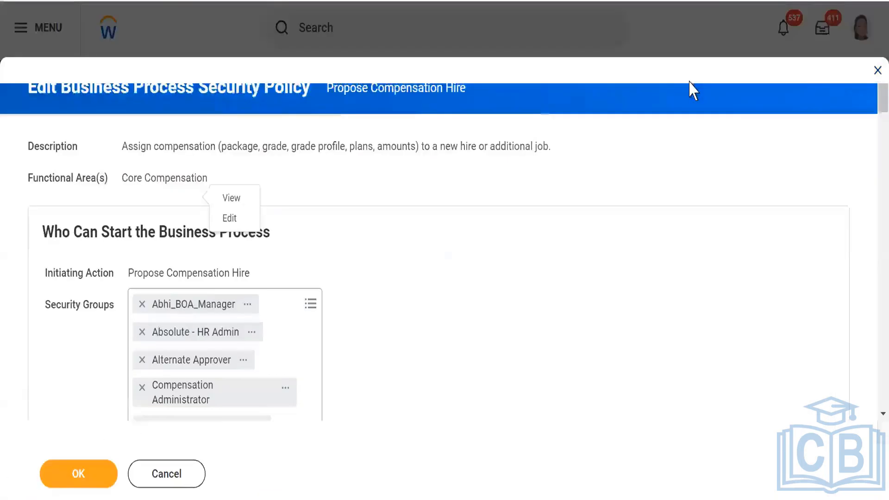
{"action": "left_click", "coordinate": [155, 479]}
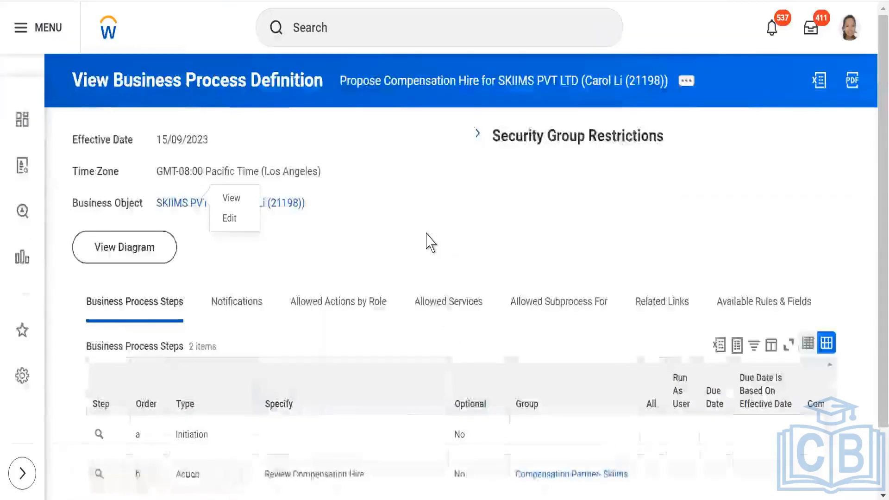
Open the Propose Compensation Hire definition for editing with effective date 15/09/2023 and check the columns of its business process steps.
{"action": "left_click", "coordinate": [687, 82]}
{"action": "mouse_move", "coordinate": [155, 175]}
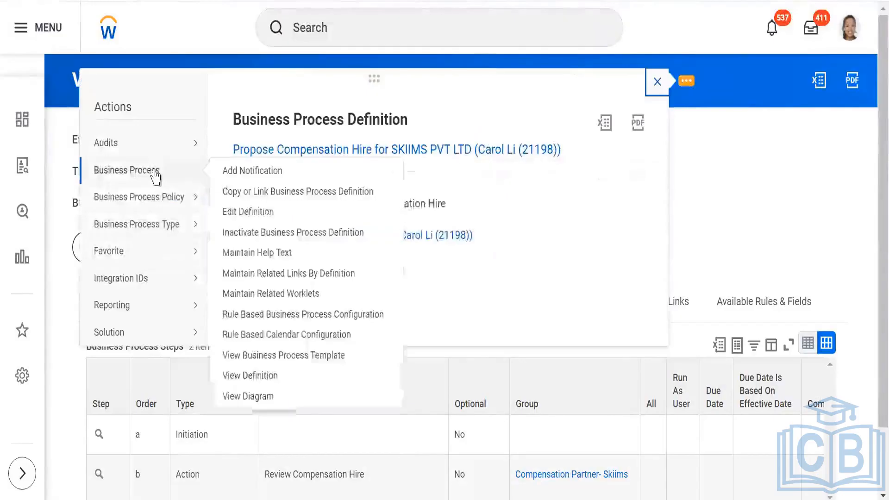
{"action": "left_click", "coordinate": [236, 213]}
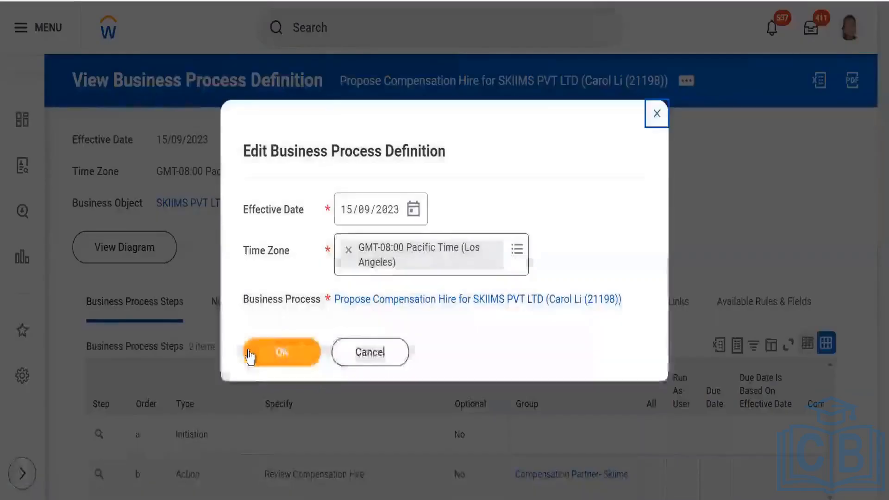
{"action": "left_click", "coordinate": [251, 353]}
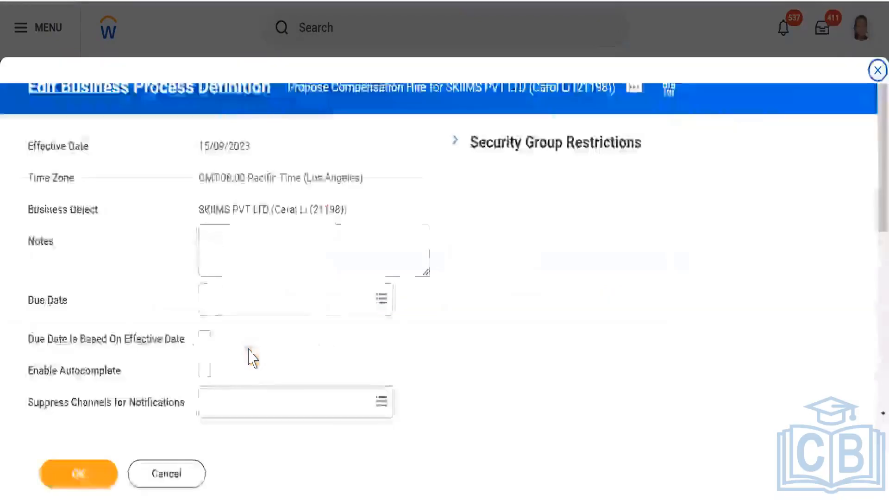
{"action": "scroll", "coordinate": [509, 308], "scroll_direction": "down", "scroll_amount": 3}
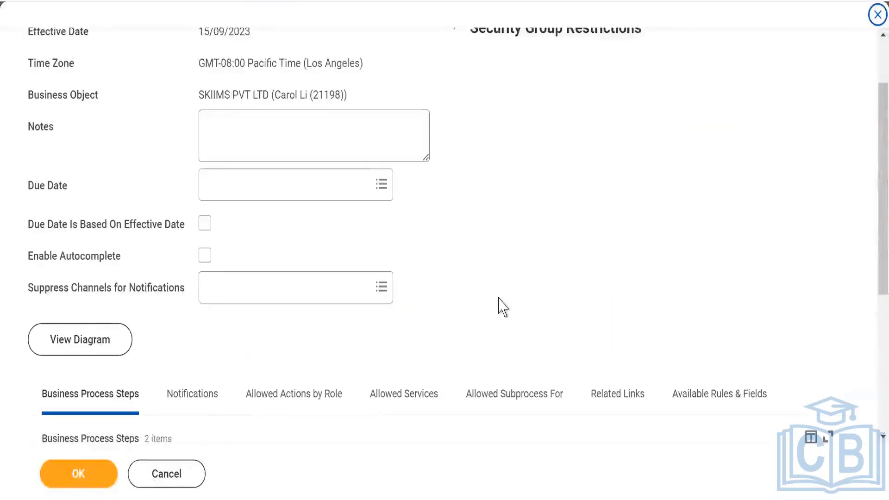
{"action": "scroll", "coordinate": [491, 278], "scroll_direction": "down", "scroll_amount": 4}
{"action": "scroll", "coordinate": [458, 277], "scroll_direction": "down", "scroll_amount": 2}
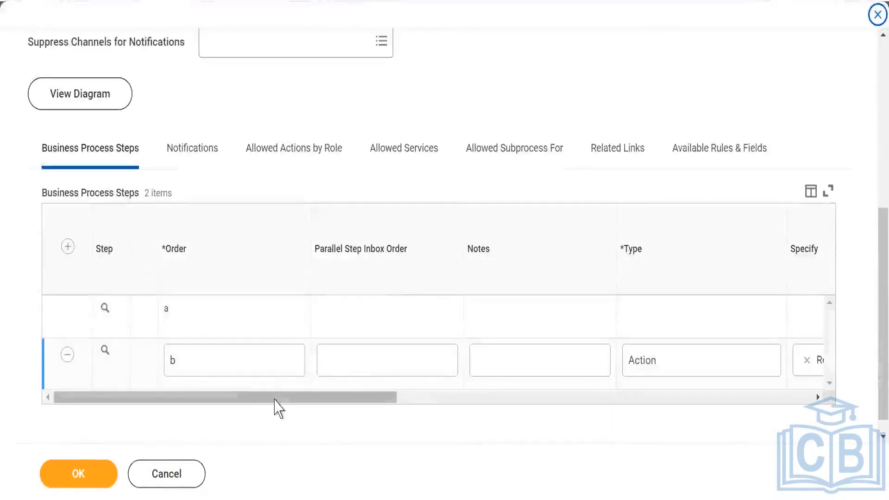
{"action": "scroll", "coordinate": [324, 398], "scroll_direction": "right", "scroll_amount": 5}
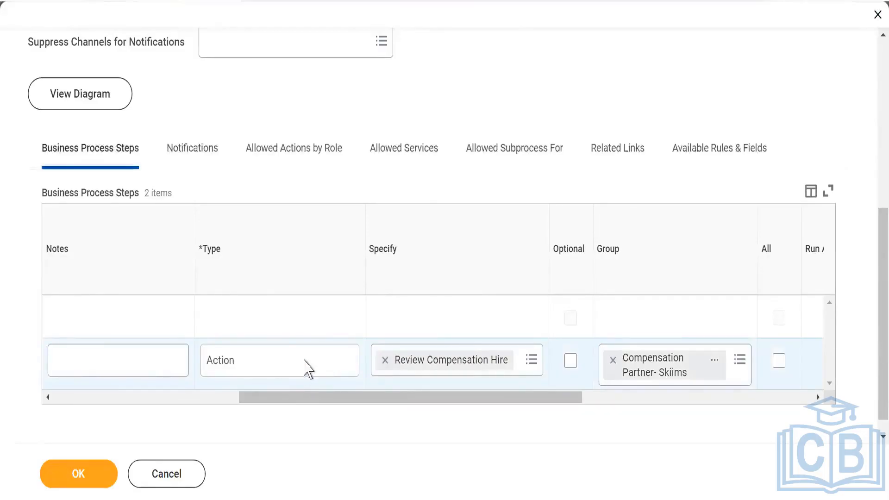
{"action": "left_click_drag", "start_coordinate": [254, 397], "coordinate": [11, 389]}
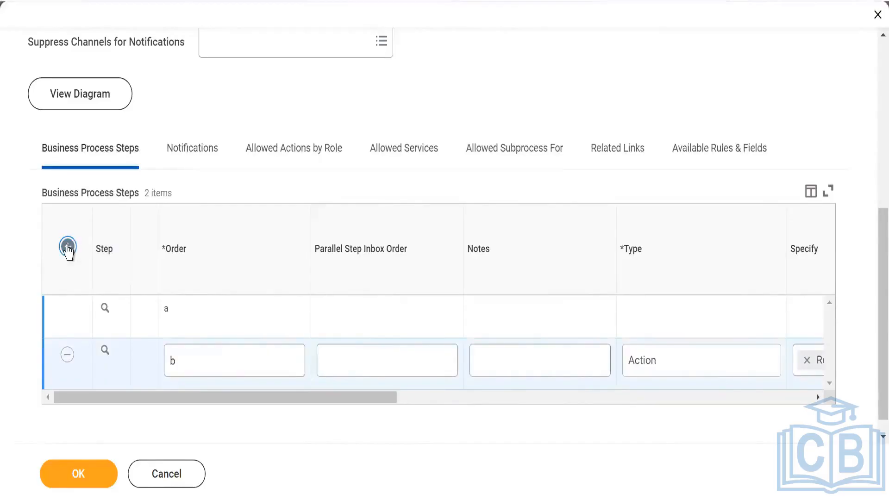
Add a business process step row of type Action, check which actions can be specified for it, and remove the row.
{"action": "left_click", "coordinate": [67, 247]}
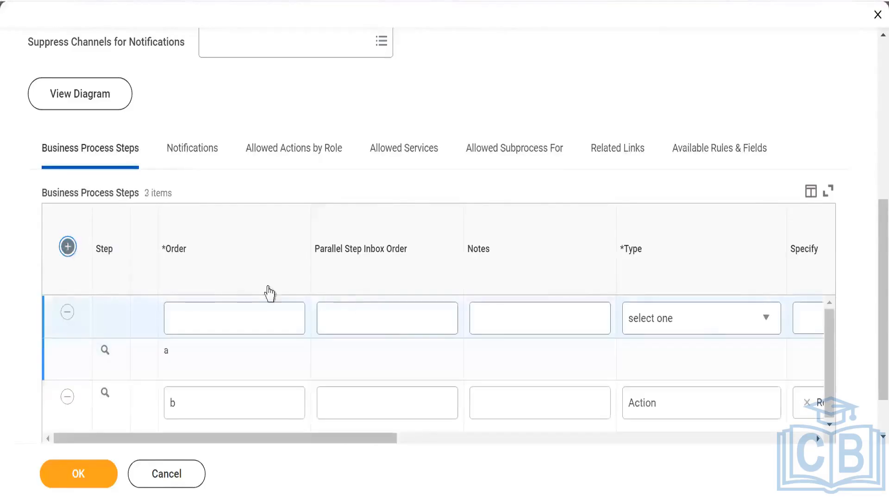
{"action": "left_click", "coordinate": [701, 324]}
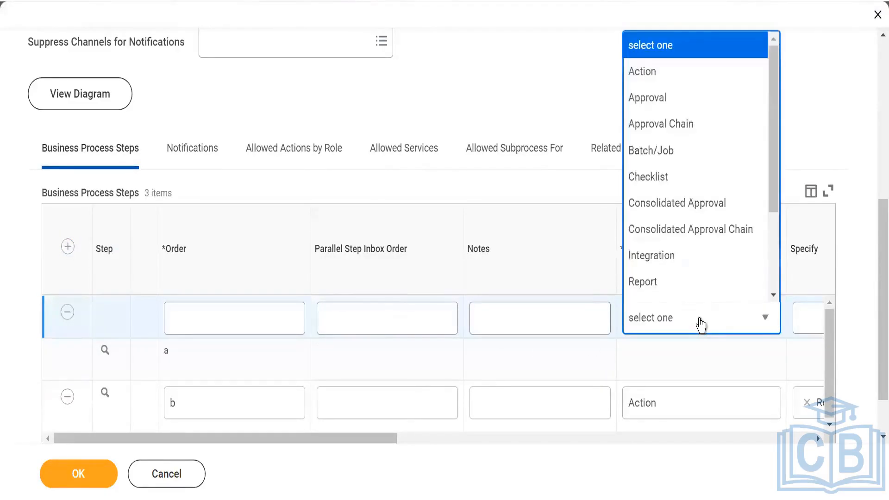
{"action": "left_click", "coordinate": [648, 76]}
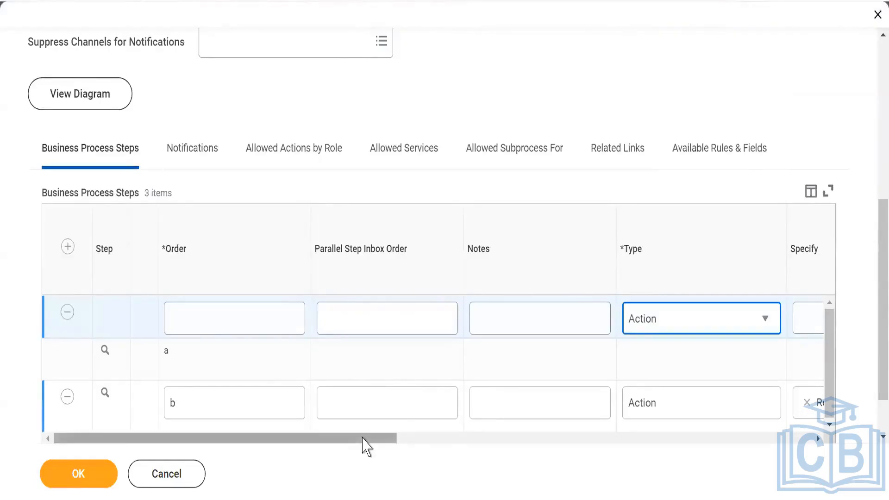
{"action": "left_click_drag", "start_coordinate": [362, 439], "coordinate": [518, 434]}
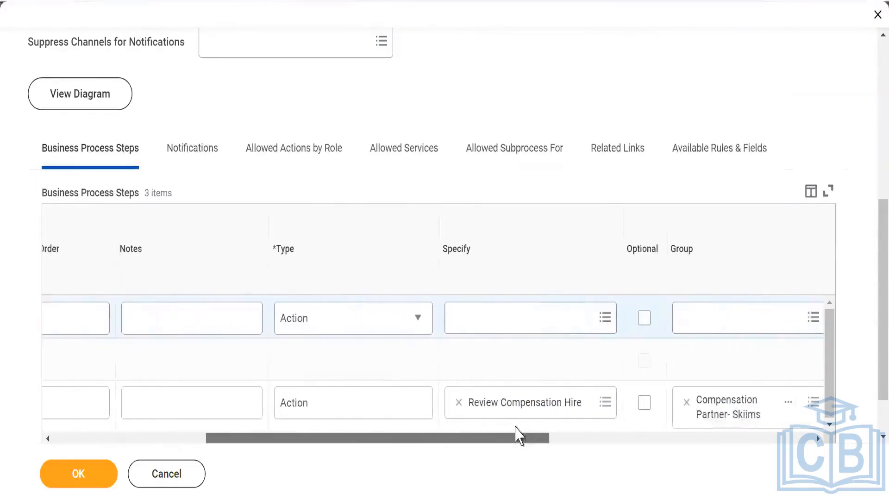
{"action": "left_click", "coordinate": [606, 330]}
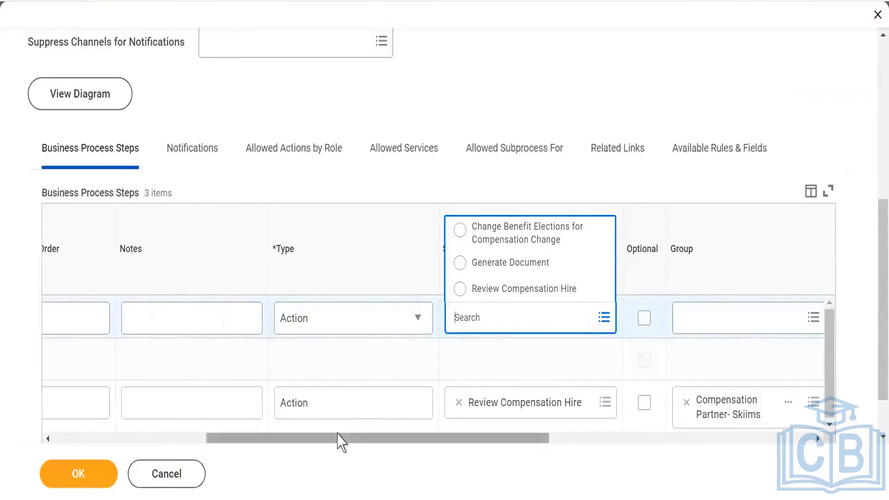
{"action": "left_click_drag", "start_coordinate": [337, 441], "coordinate": [141, 423]}
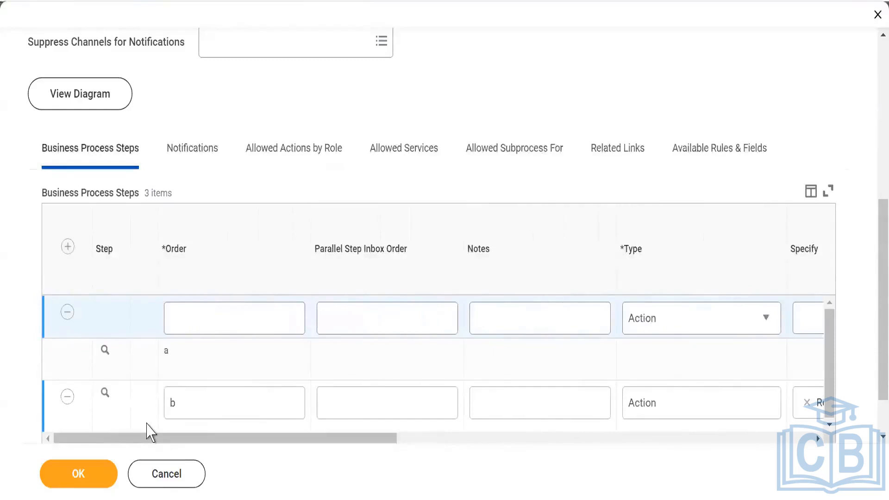
{"action": "left_click", "coordinate": [67, 313]}
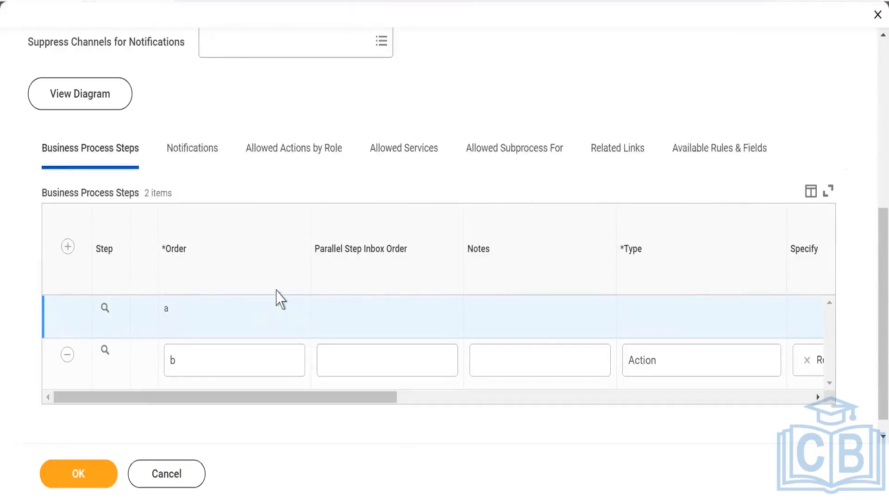
Save the Propose Compensation Hire definition.
{"action": "scroll", "coordinate": [277, 290], "scroll_direction": "up", "scroll_amount": 5}
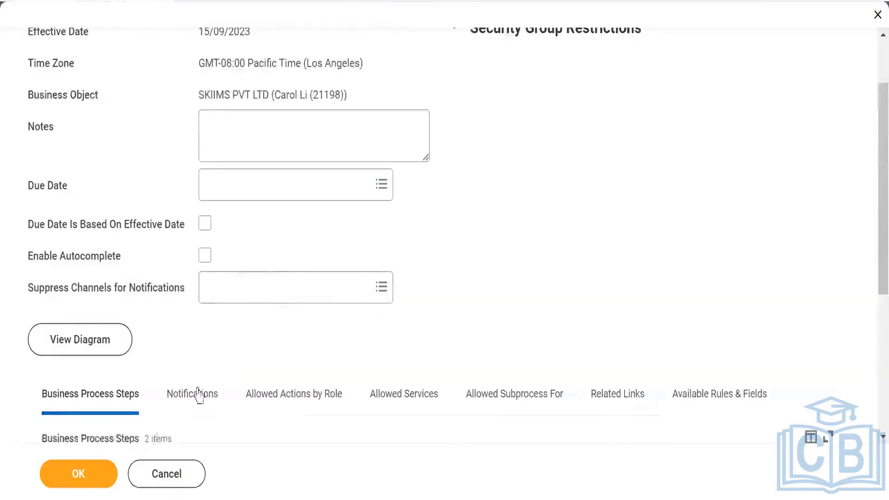
{"action": "left_click", "coordinate": [71, 472]}
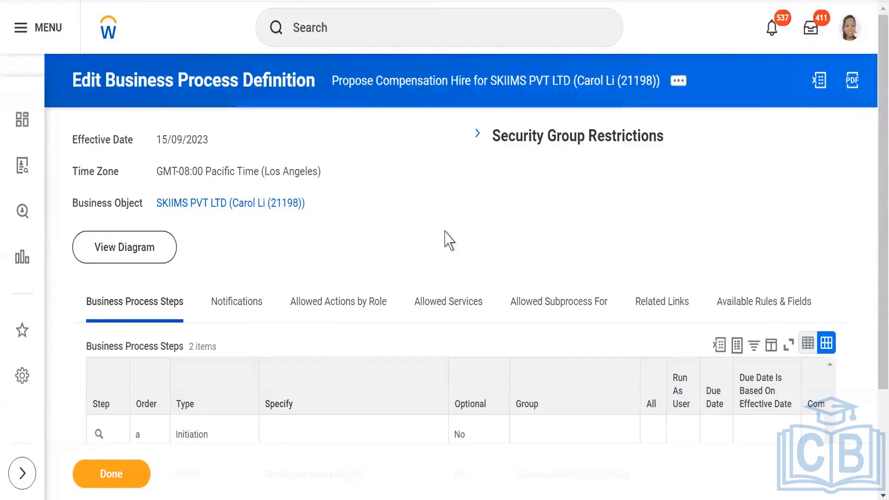
Search for job requisitions with "JR:Skiims" and open R-01501 Skiims_ Workday Recruitment Consultant.
{"action": "left_click", "coordinate": [359, 36]}
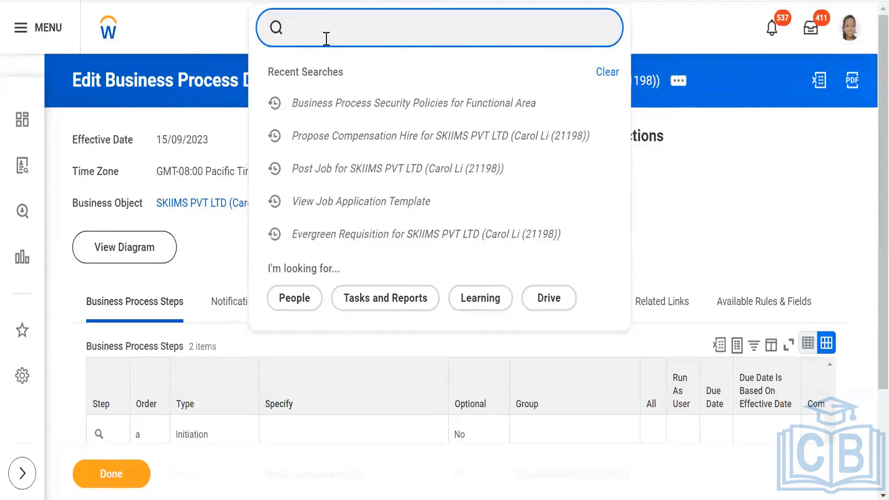
{"action": "type", "text": "JR:"}
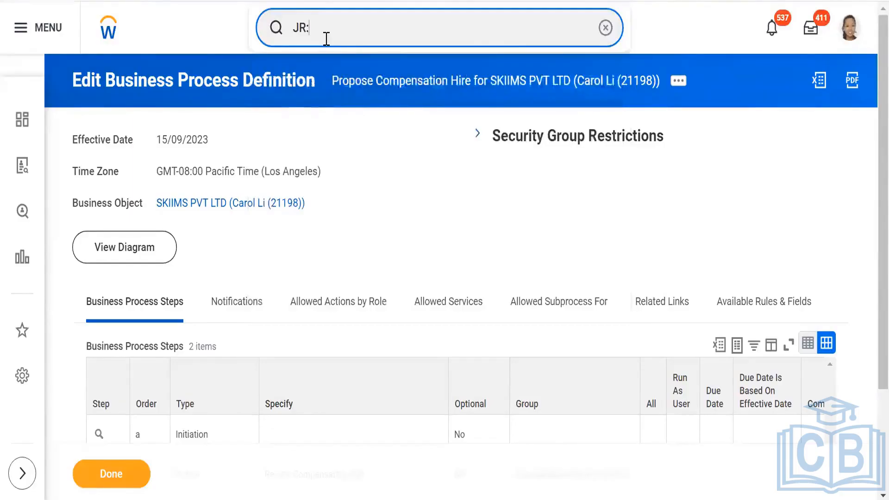
{"action": "type", "text": "S"}
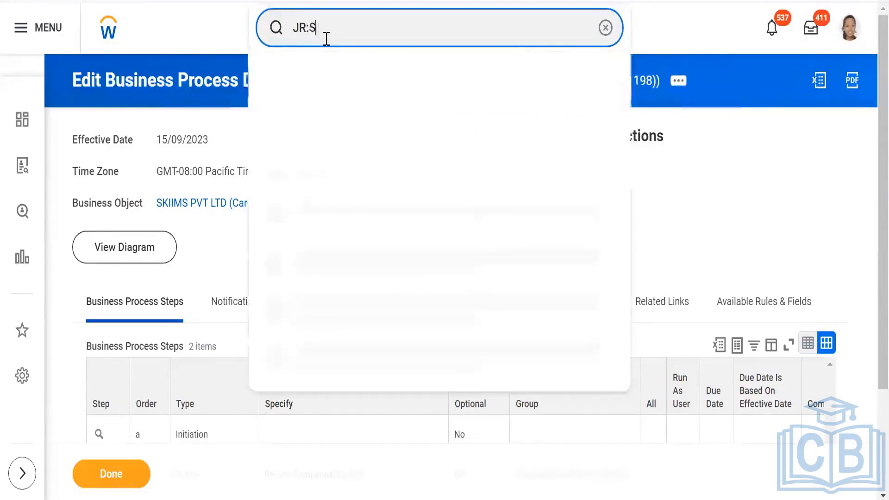
{"action": "type", "text": "kiims"}
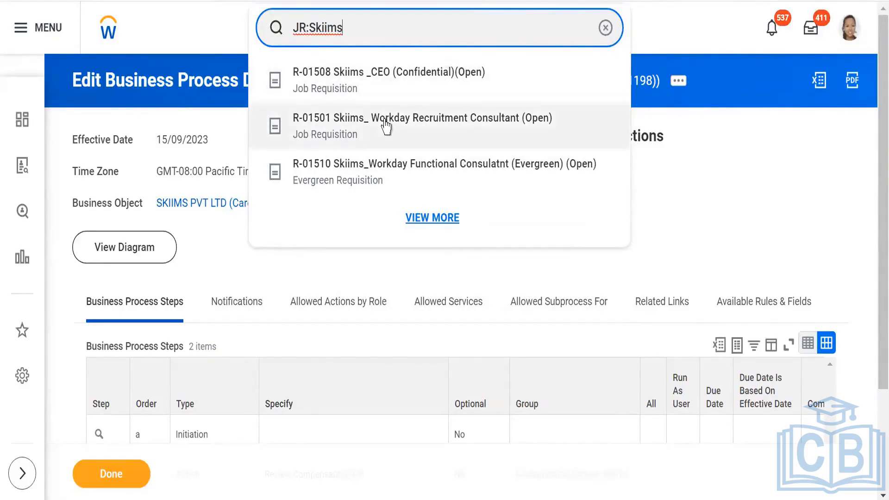
{"action": "left_click", "coordinate": [386, 125]}
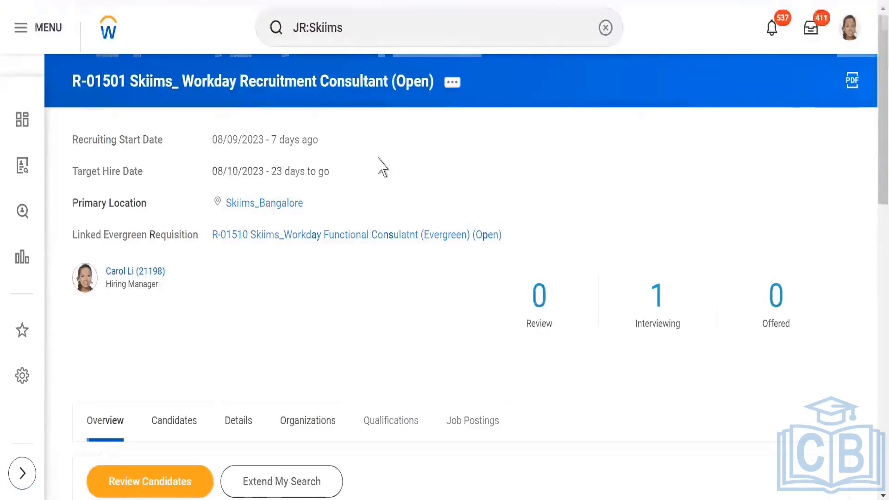
Show the current job postings of the Skiims_ Workday Recruitment Consultant requisition.
{"action": "scroll", "coordinate": [383, 171], "scroll_direction": "down", "scroll_amount": 5}
{"action": "left_click", "coordinate": [385, 175]}
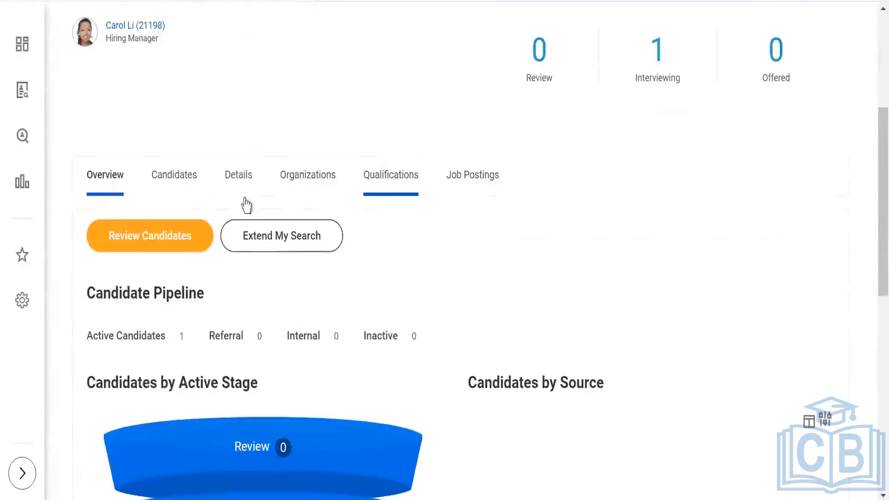
{"action": "left_click", "coordinate": [477, 178]}
{"action": "scroll", "coordinate": [496, 197], "scroll_direction": "down", "scroll_amount": 3}
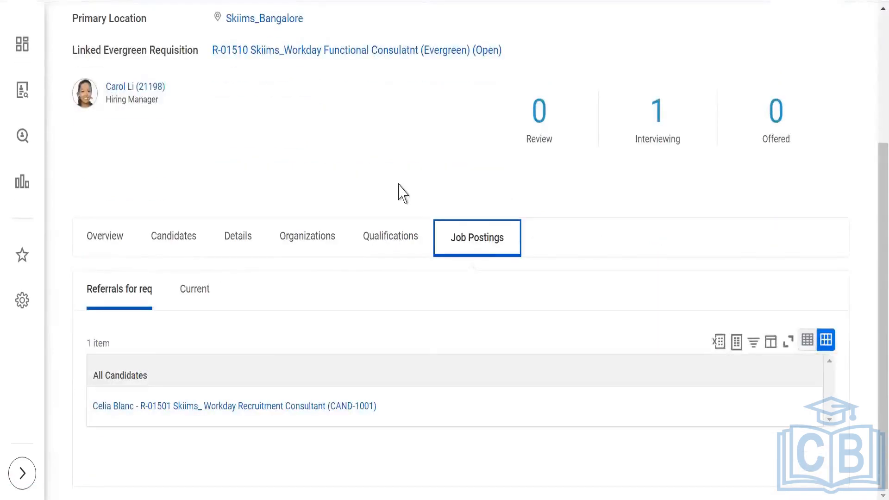
{"action": "left_click", "coordinate": [186, 298]}
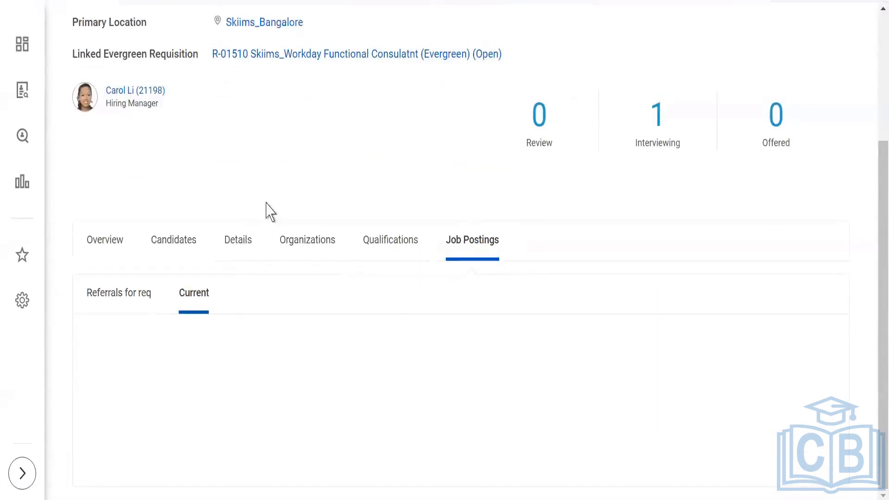
{"action": "scroll", "coordinate": [224, 282], "scroll_direction": "down", "scroll_amount": 4}
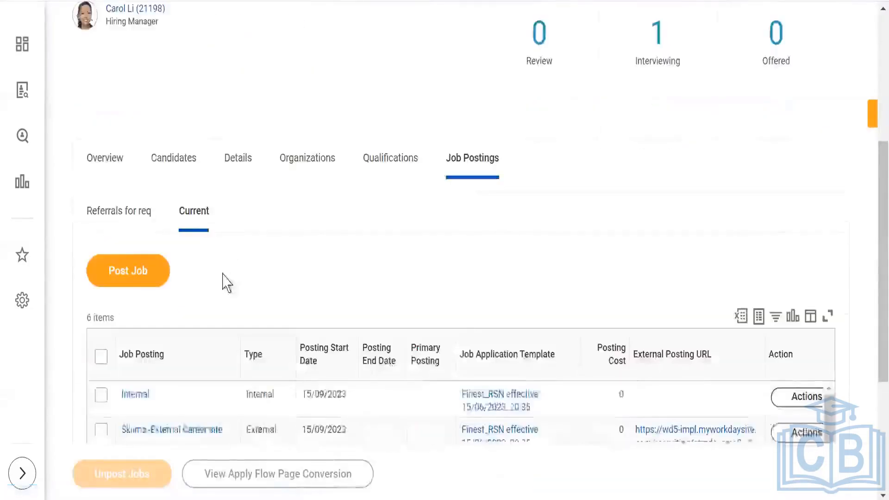
{"action": "scroll", "coordinate": [346, 209], "scroll_direction": "down", "scroll_amount": 2}
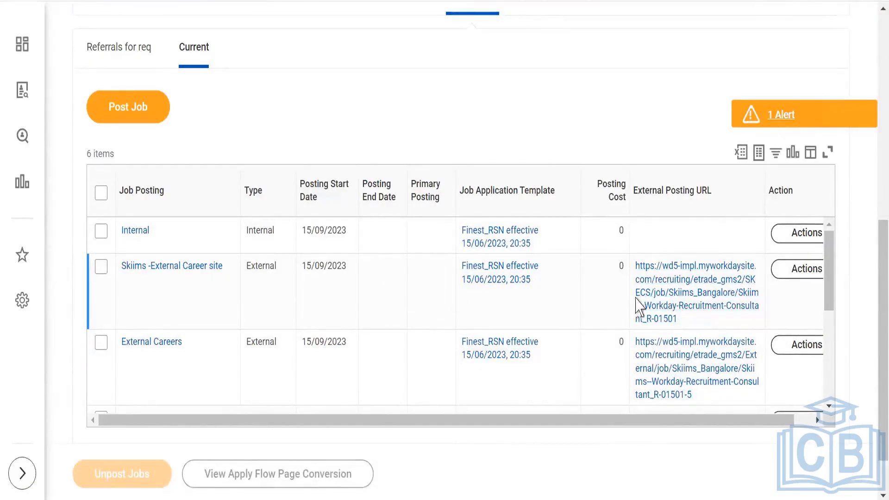
Try to view the external posting URL of the Skiims -External Career site posting, duplicating the browser tab, and return to the current postings.
{"action": "left_click", "coordinate": [663, 303]}
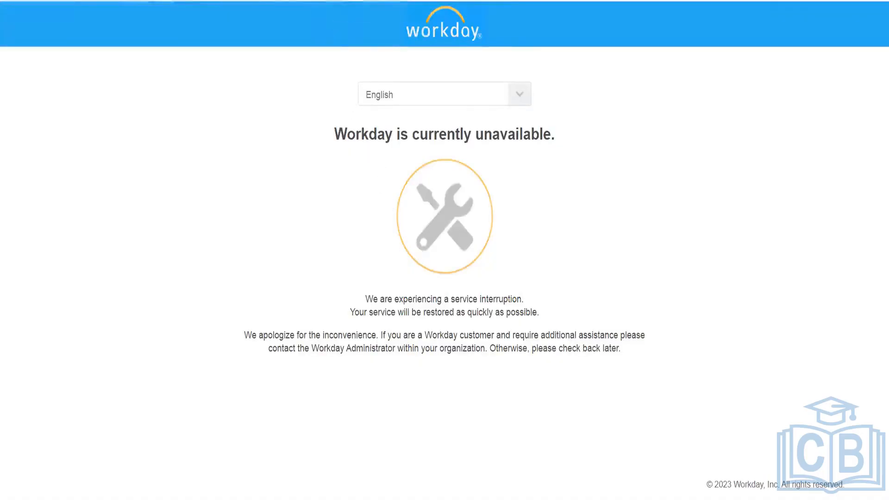
{"action": "right_click", "coordinate": [352, 1]}
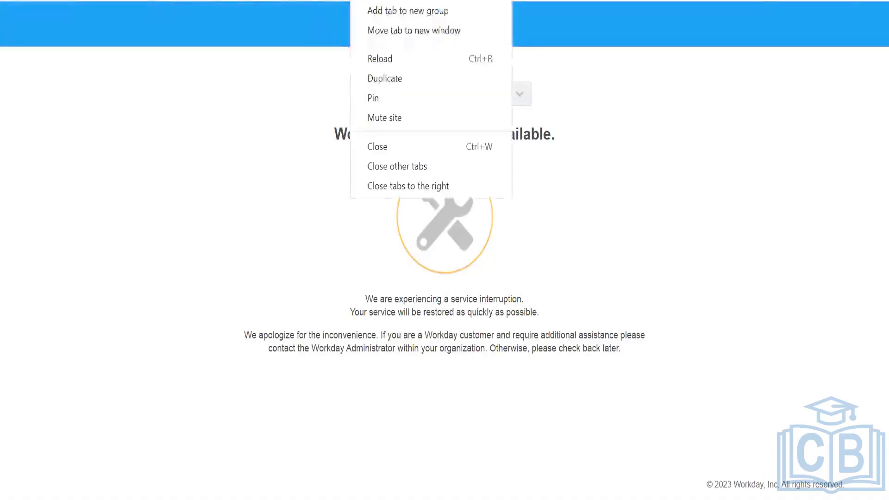
{"action": "left_click", "coordinate": [377, 78]}
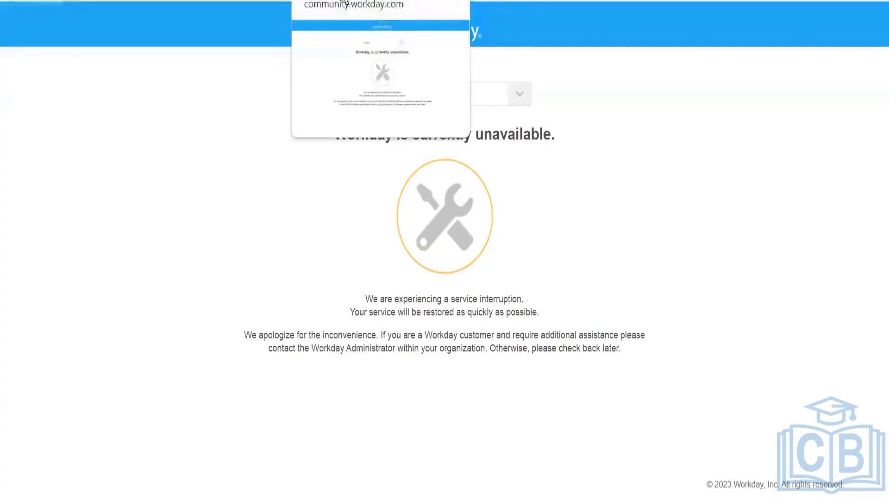
{"action": "right_click", "coordinate": [343, 1]}
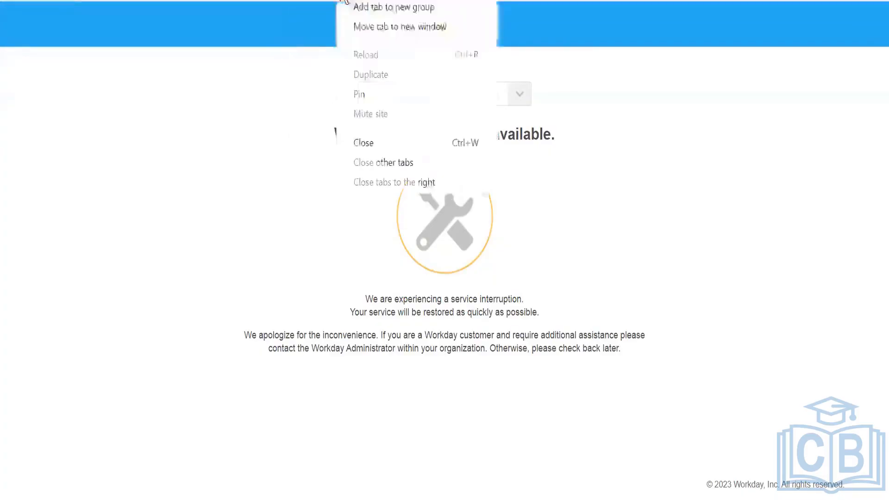
{"action": "left_click", "coordinate": [360, 74]}
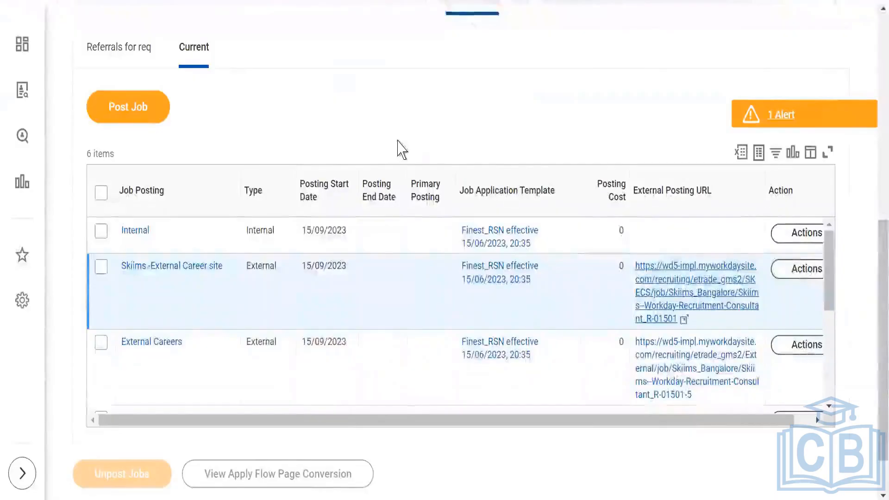
Unpost the Internal, Skiims -External Career site and External Careers postings with the comment "test", and check the remaining current postings.
{"action": "scroll", "coordinate": [399, 150], "scroll_direction": "down", "scroll_amount": 2}
{"action": "scroll", "coordinate": [399, 155], "scroll_direction": "up", "scroll_amount": 2}
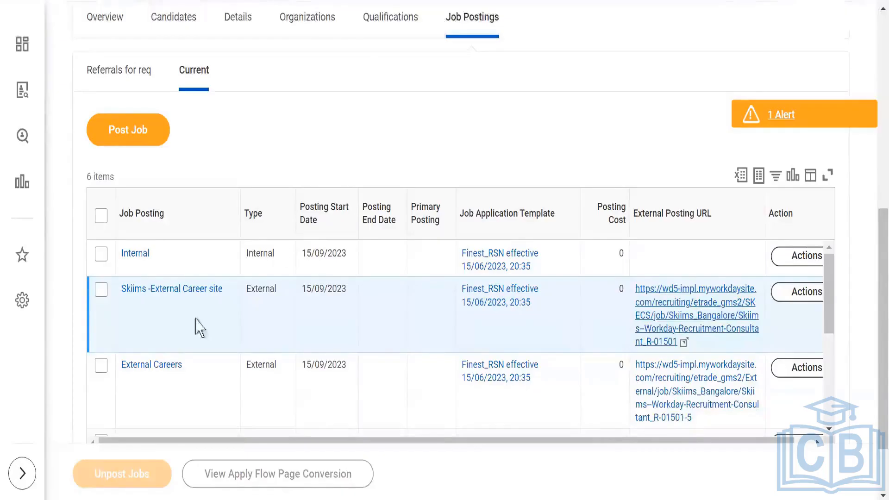
{"action": "left_click", "coordinate": [101, 254]}
{"action": "left_click", "coordinate": [100, 290]}
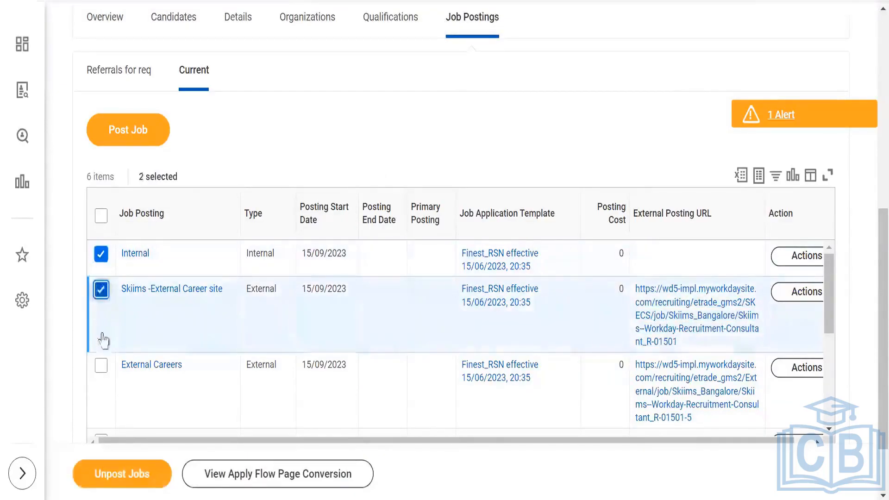
{"action": "left_click", "coordinate": [101, 366]}
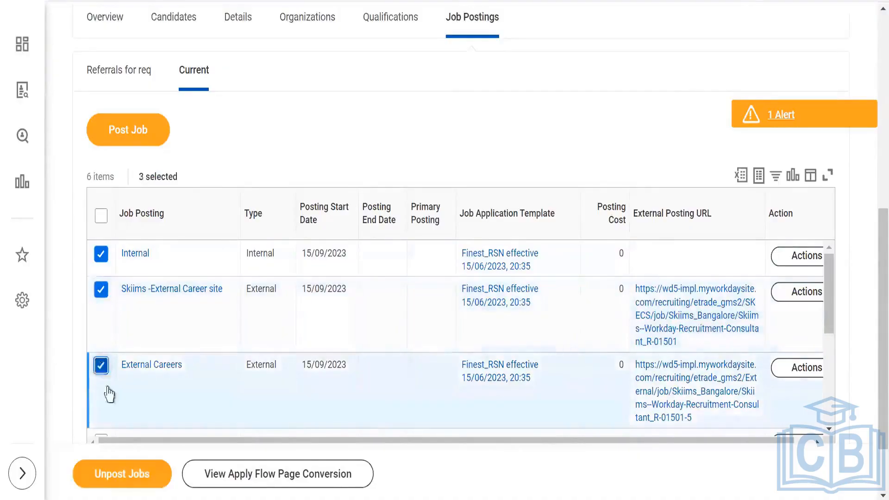
{"action": "left_click", "coordinate": [136, 484]}
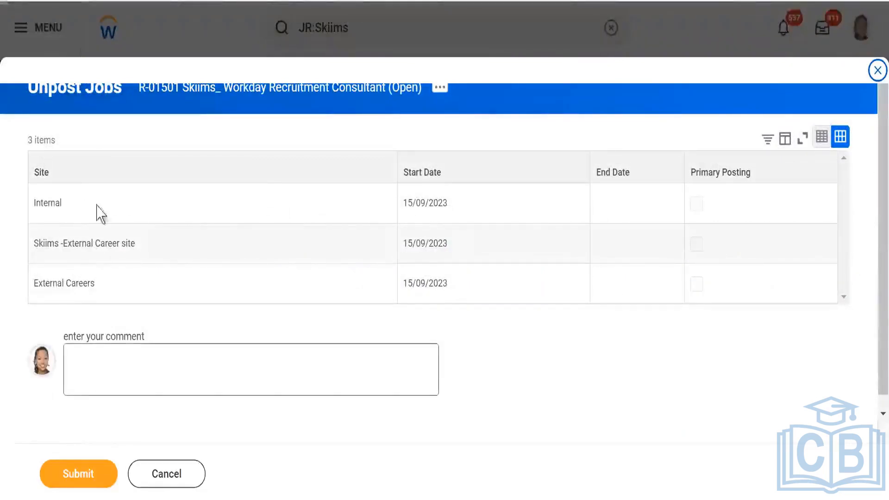
{"action": "left_click", "coordinate": [117, 360]}
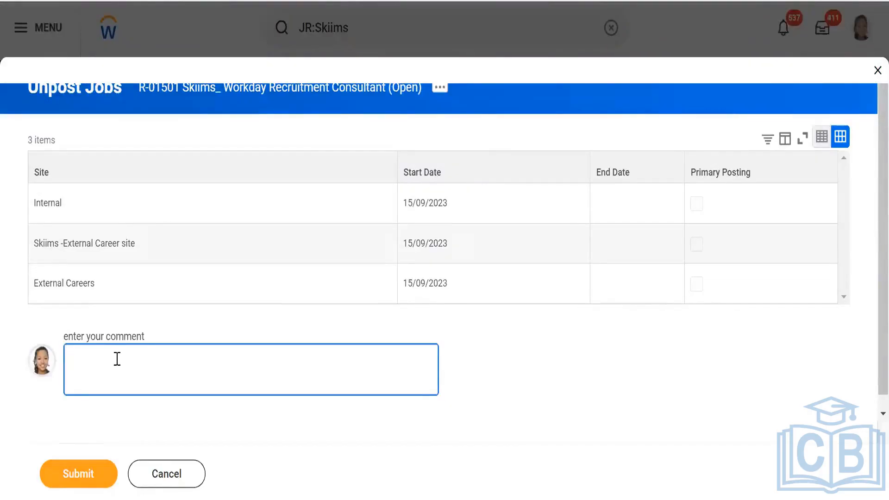
{"action": "type", "text": "test"}
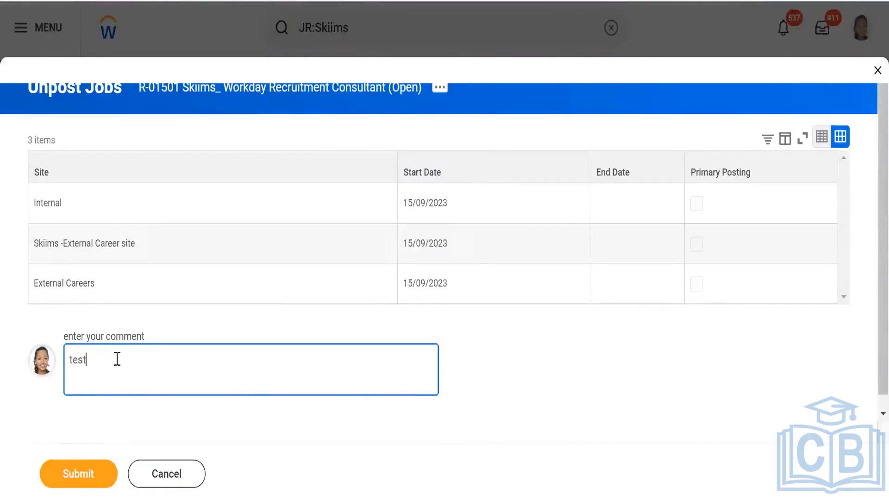
{"action": "left_click", "coordinate": [90, 476]}
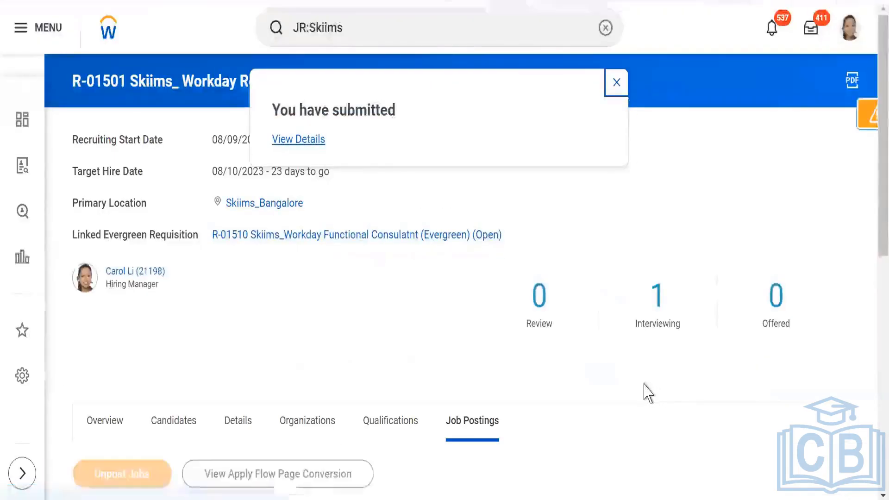
{"action": "scroll", "coordinate": [559, 379], "scroll_direction": "down", "scroll_amount": 2}
{"action": "scroll", "coordinate": [558, 379], "scroll_direction": "down", "scroll_amount": 2}
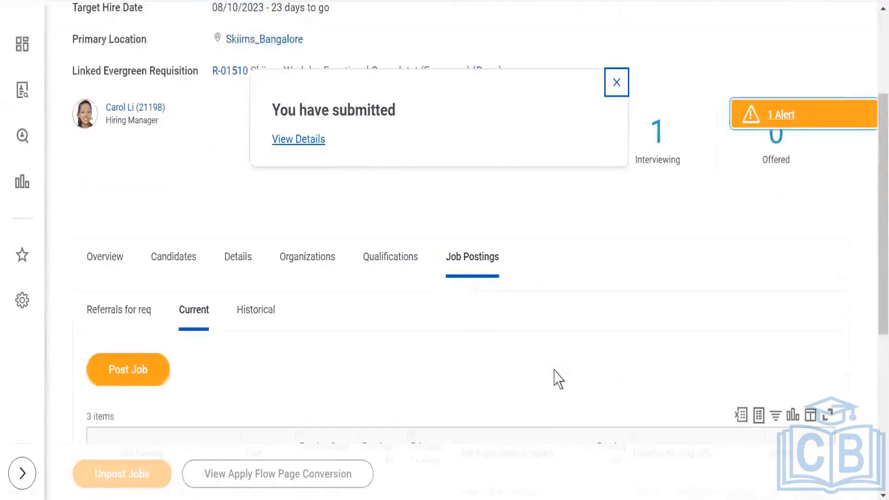
{"action": "scroll", "coordinate": [538, 307], "scroll_direction": "down", "scroll_amount": 6}
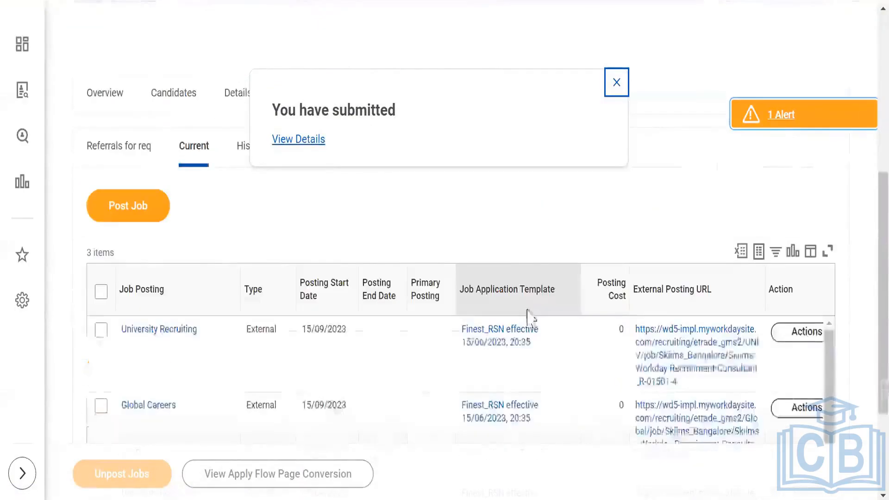
{"action": "scroll", "coordinate": [573, 301], "scroll_direction": "up", "scroll_amount": 4}
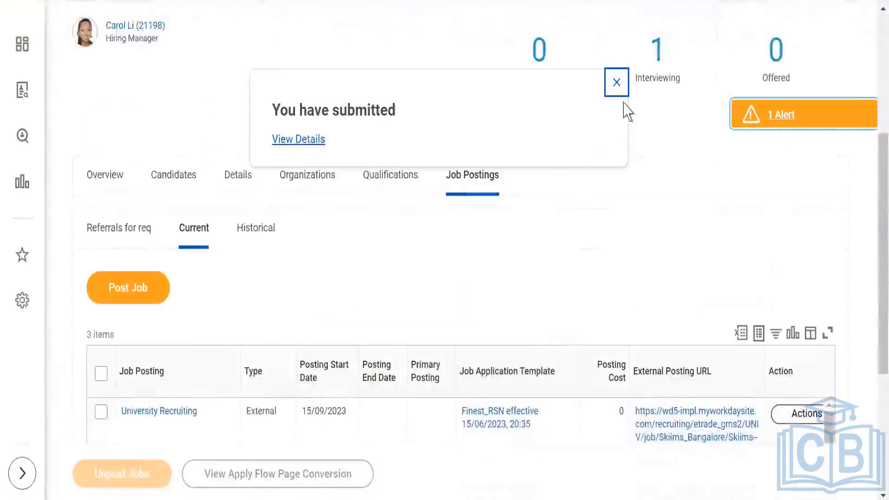
{"action": "left_click", "coordinate": [617, 83]}
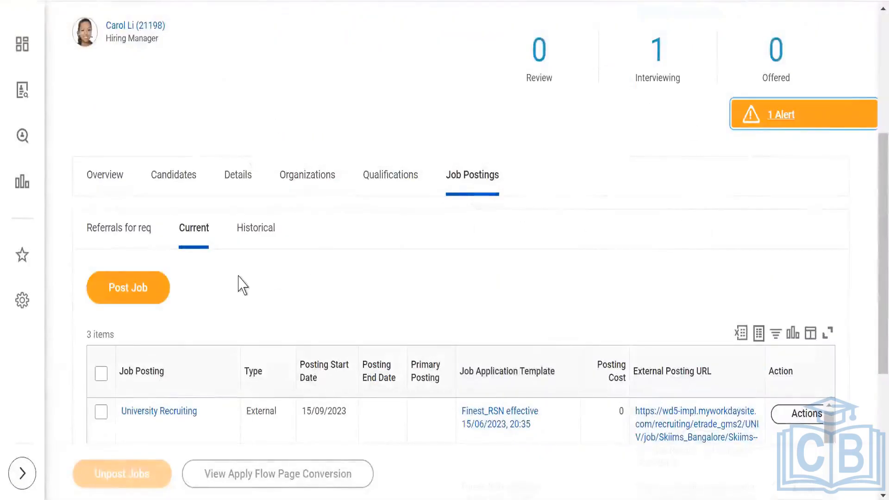
Start posting the job to Skiims -External Career site, External Careers, University Recruiting, Crown External Career site and Magna -External Careers.
{"action": "left_click", "coordinate": [141, 301]}
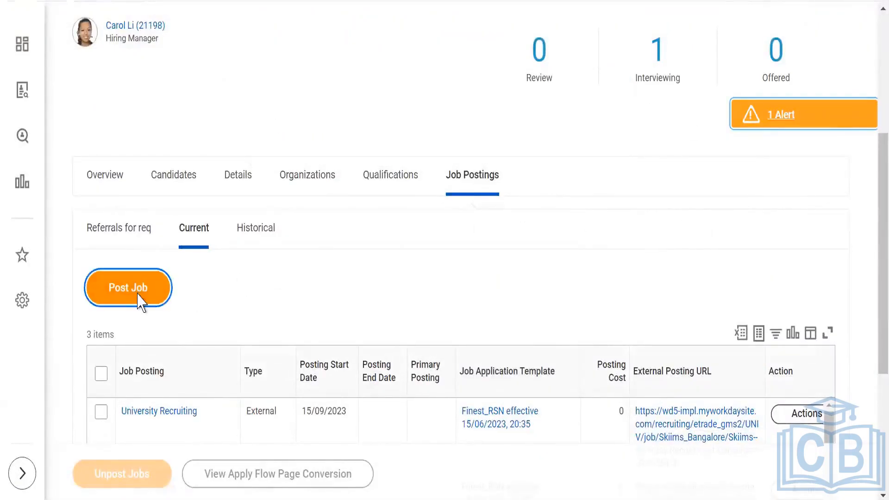
{"action": "left_click", "coordinate": [316, 176]}
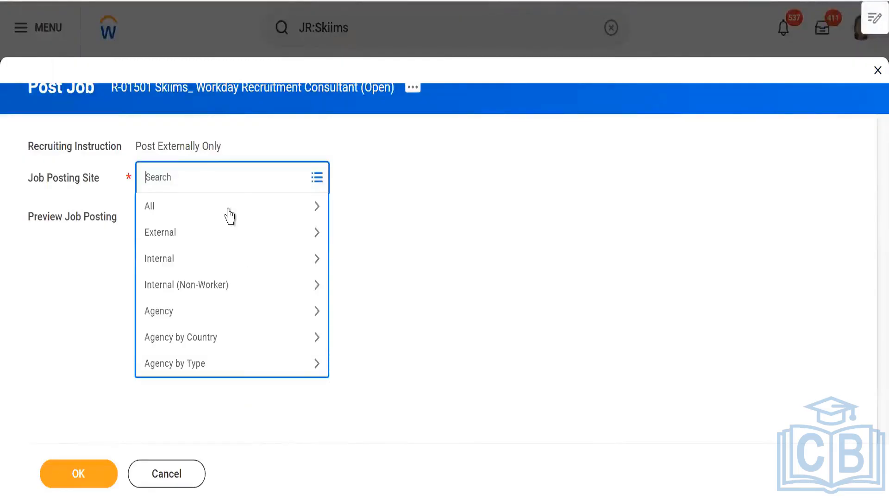
{"action": "left_click", "coordinate": [209, 242]}
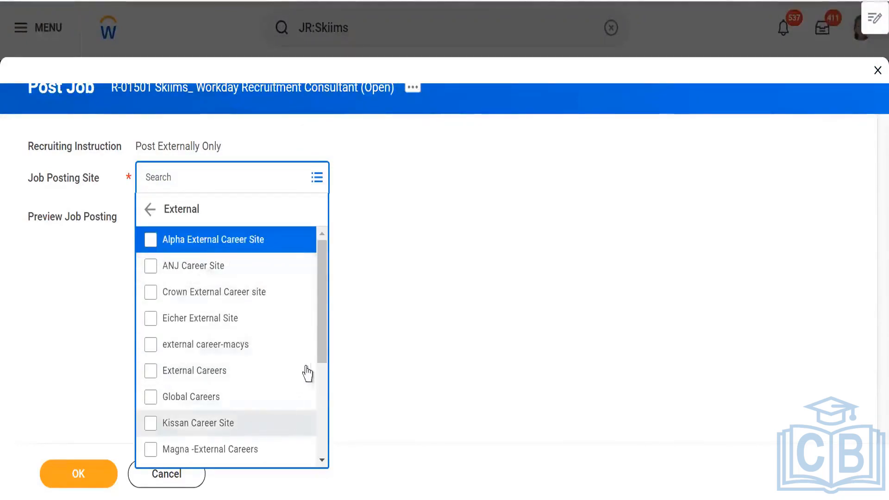
{"action": "left_click_drag", "start_coordinate": [321, 348], "coordinate": [321, 398]}
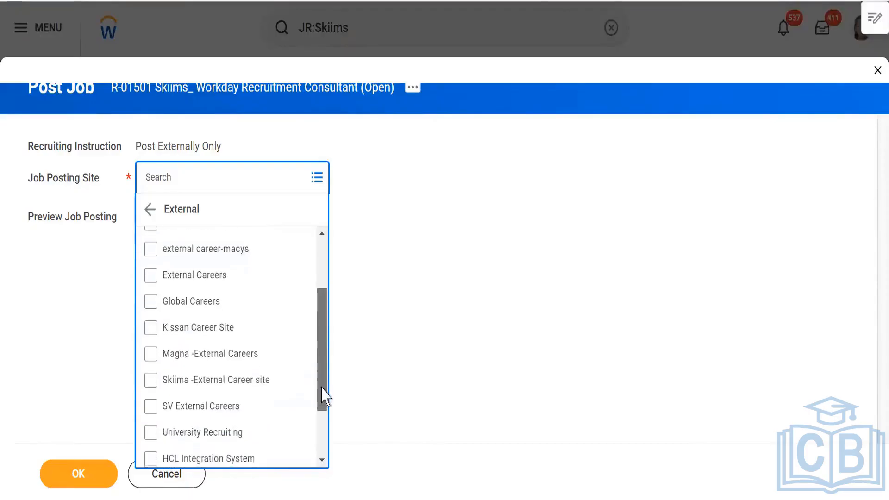
{"action": "left_click", "coordinate": [211, 382]}
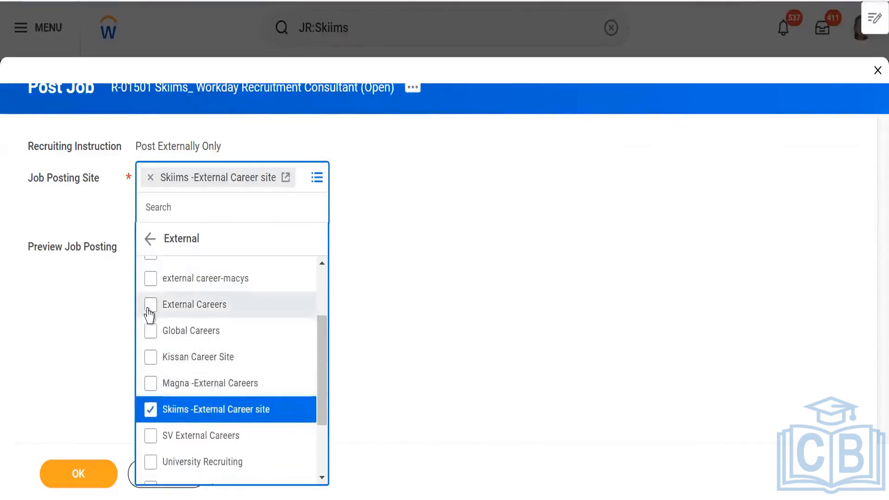
{"action": "left_click", "coordinate": [151, 306]}
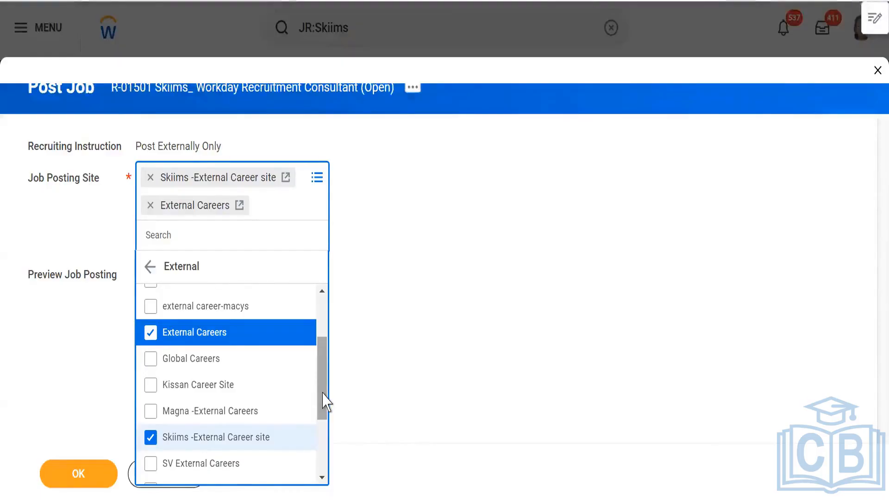
{"action": "left_click_drag", "start_coordinate": [320, 403], "coordinate": [318, 430]}
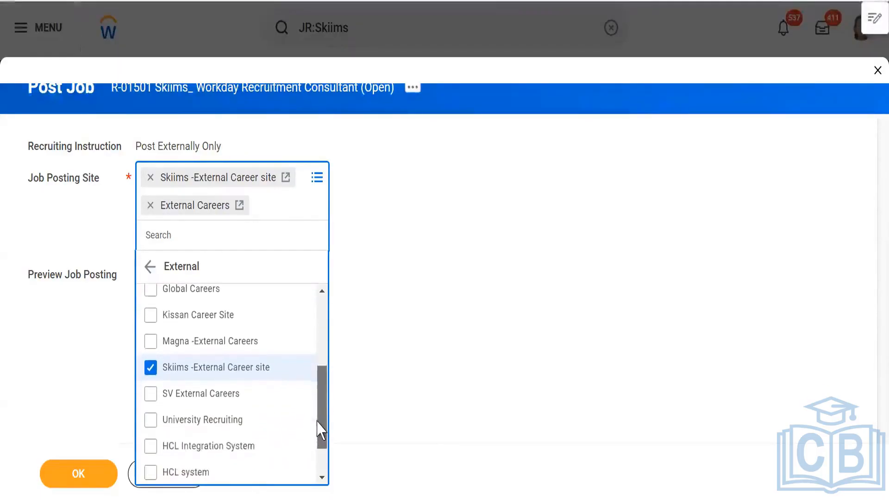
{"action": "left_click", "coordinate": [214, 419]}
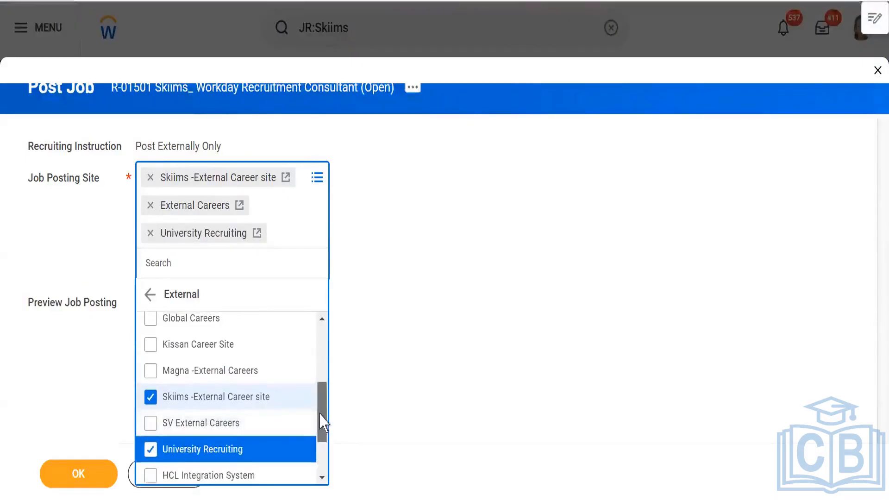
{"action": "left_click_drag", "start_coordinate": [321, 423], "coordinate": [321, 394]}
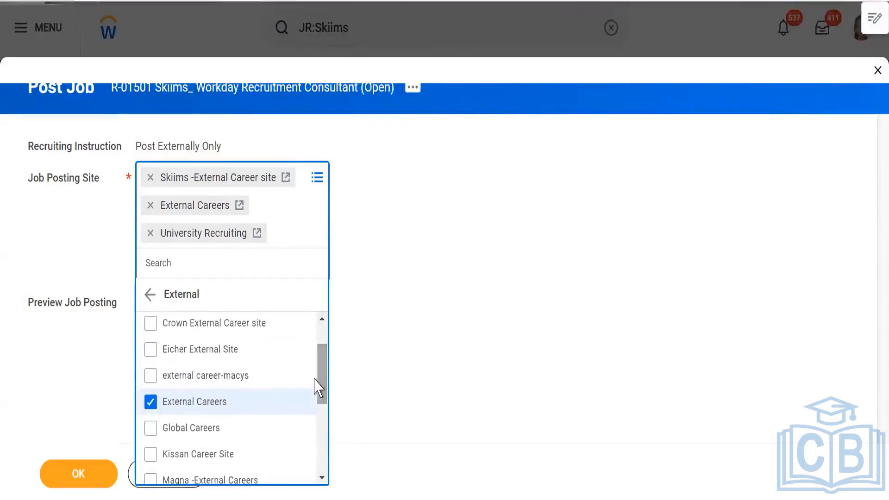
{"action": "left_click", "coordinate": [151, 324]}
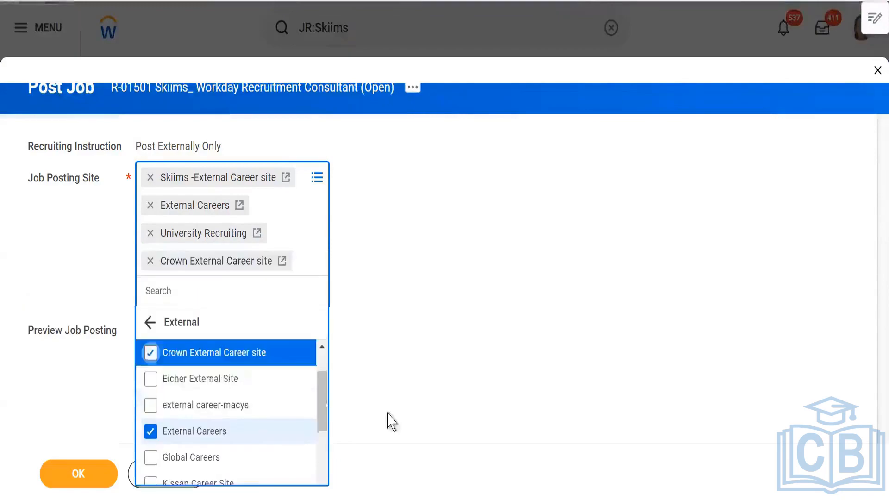
{"action": "left_click_drag", "start_coordinate": [321, 404], "coordinate": [320, 438]}
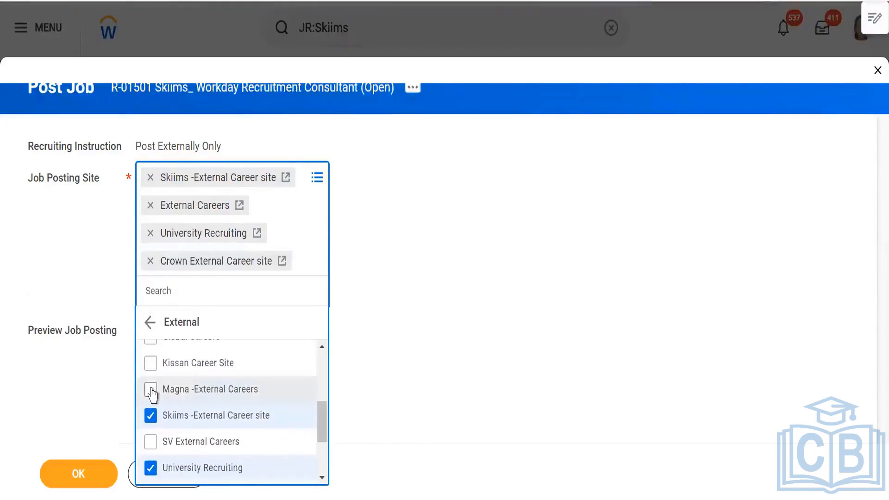
{"action": "left_click", "coordinate": [186, 392]}
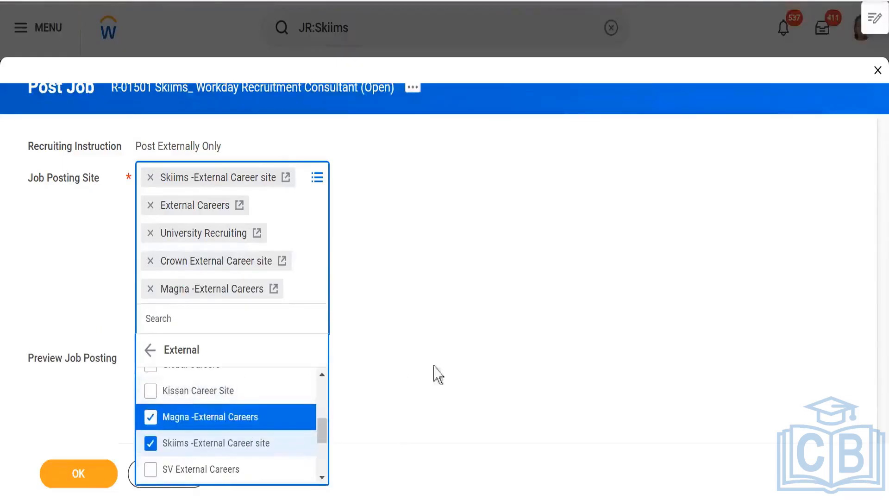
Add the active Internal site to the job posting sites.
{"action": "left_click", "coordinate": [149, 354]}
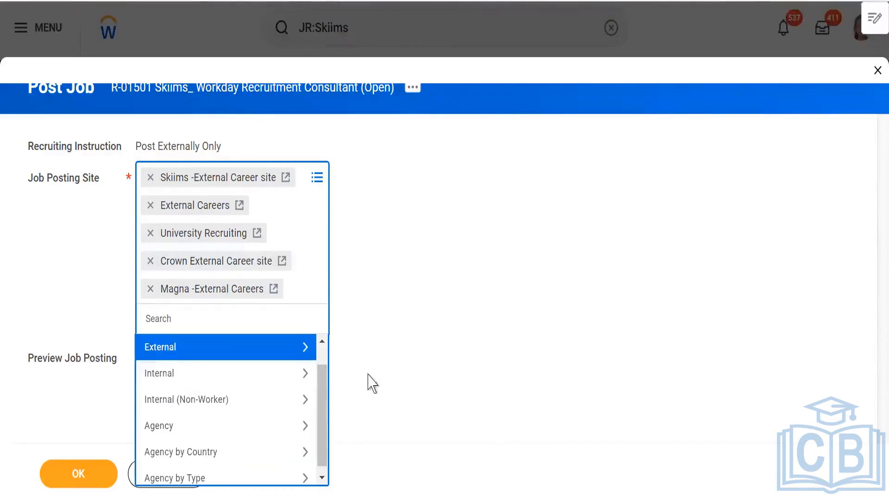
{"action": "left_click", "coordinate": [264, 382]}
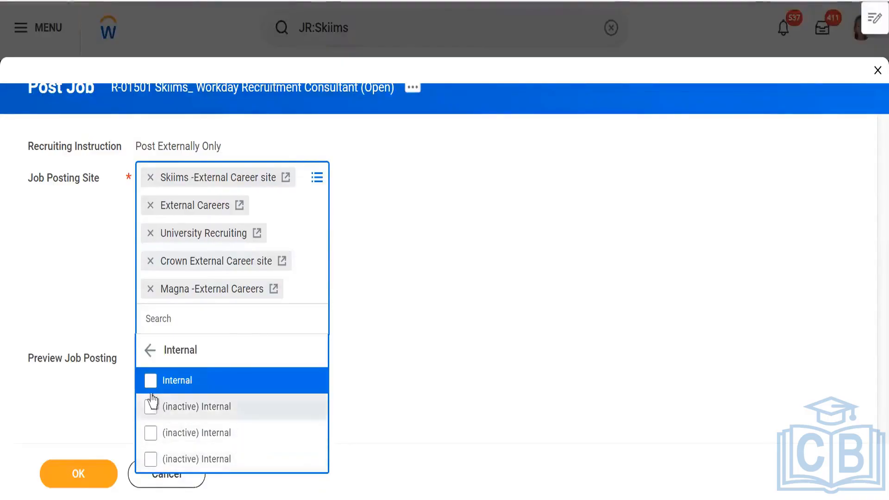
{"action": "left_click", "coordinate": [151, 381]}
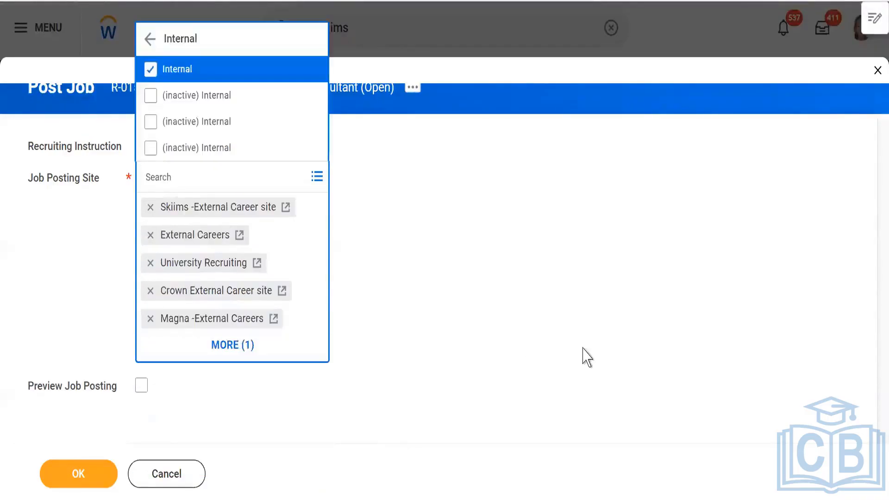
{"action": "left_click", "coordinate": [544, 337]}
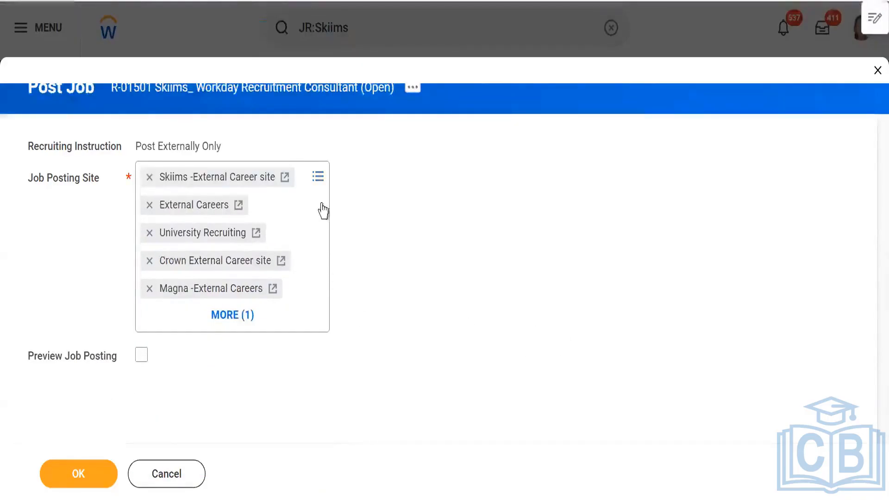
Add the non-worker sites Alpha Internal Career site for nonworker, Internal Contingent Worker Career Site and internal career-macys, and confirm the posting sites.
{"action": "left_click", "coordinate": [318, 178]}
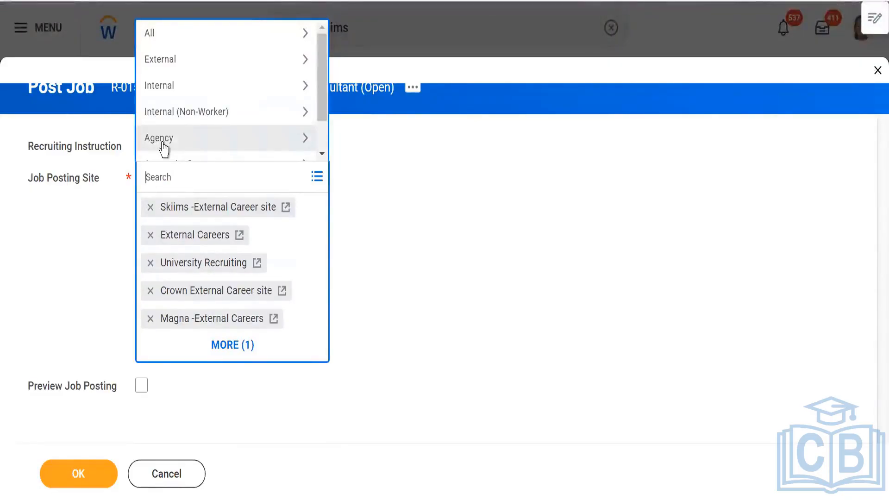
{"action": "left_click", "coordinate": [167, 113]}
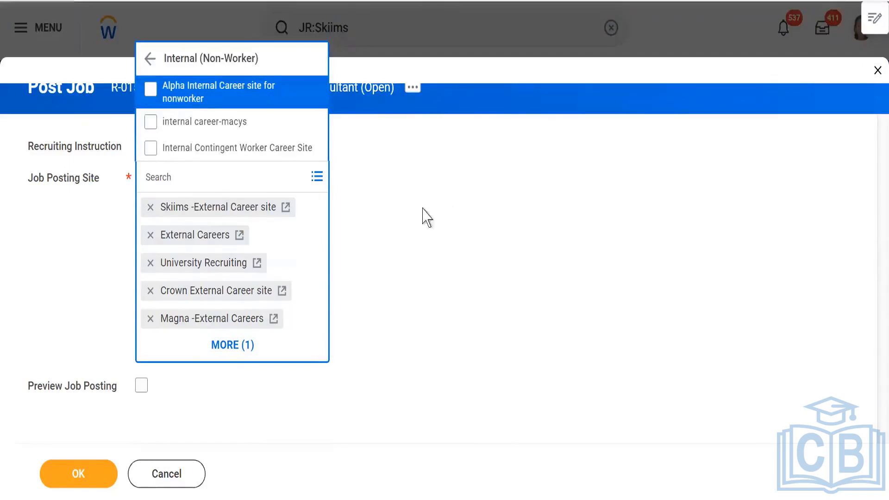
{"action": "left_click", "coordinate": [151, 92]}
{"action": "left_click", "coordinate": [151, 91]}
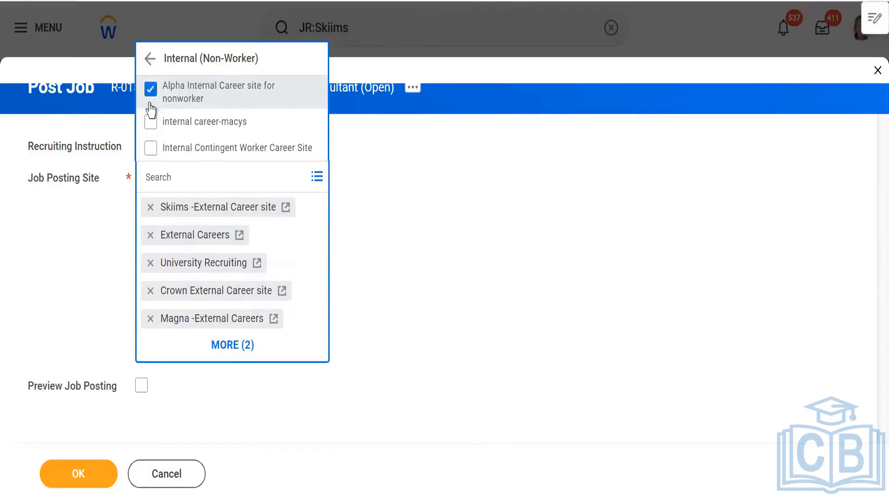
{"action": "left_click", "coordinate": [149, 149]}
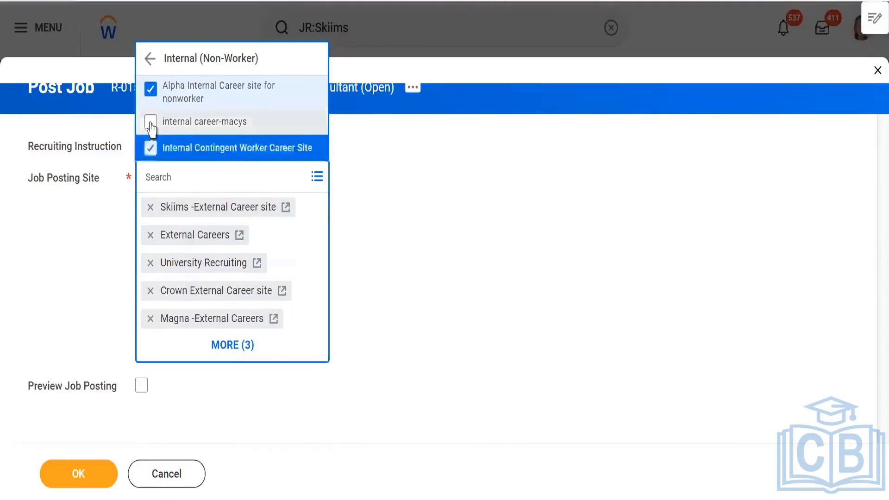
{"action": "left_click", "coordinate": [150, 123]}
{"action": "left_click", "coordinate": [602, 235]}
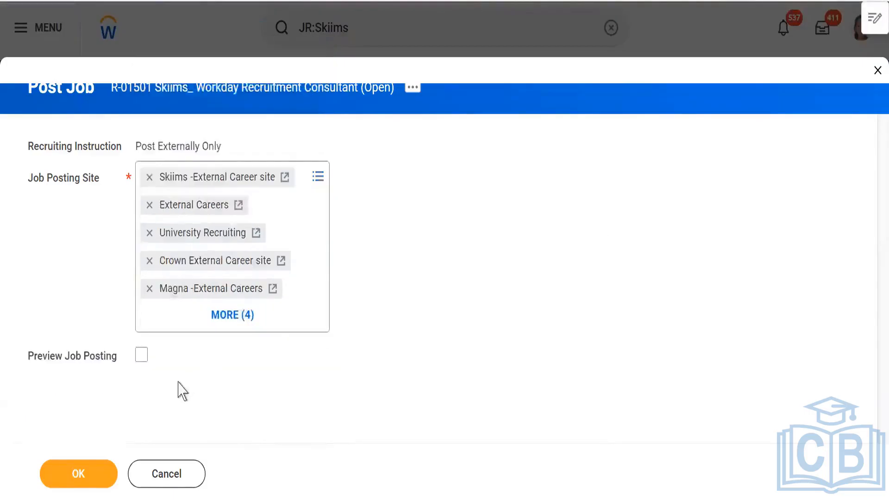
{"action": "left_click", "coordinate": [73, 472]}
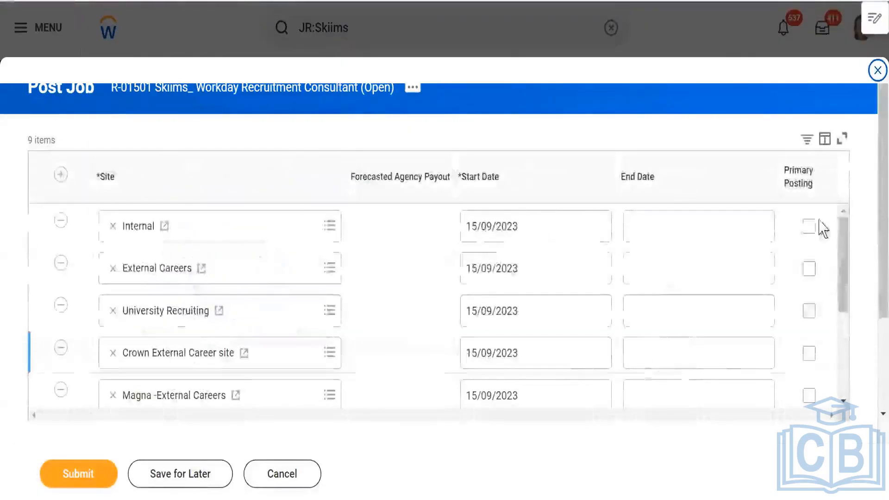
Mark the Internal, External Careers, University Recruiting and Crown External Career site rows as primary postings.
{"action": "left_click", "coordinate": [810, 227]}
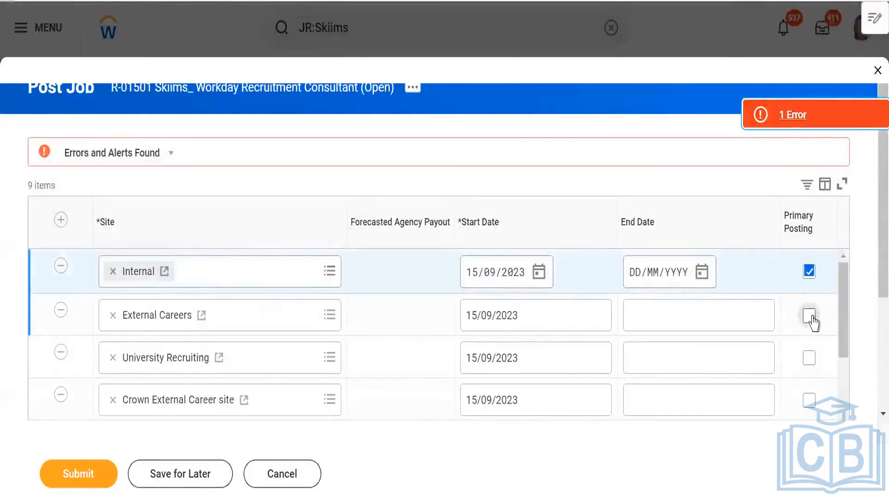
{"action": "left_click", "coordinate": [810, 316]}
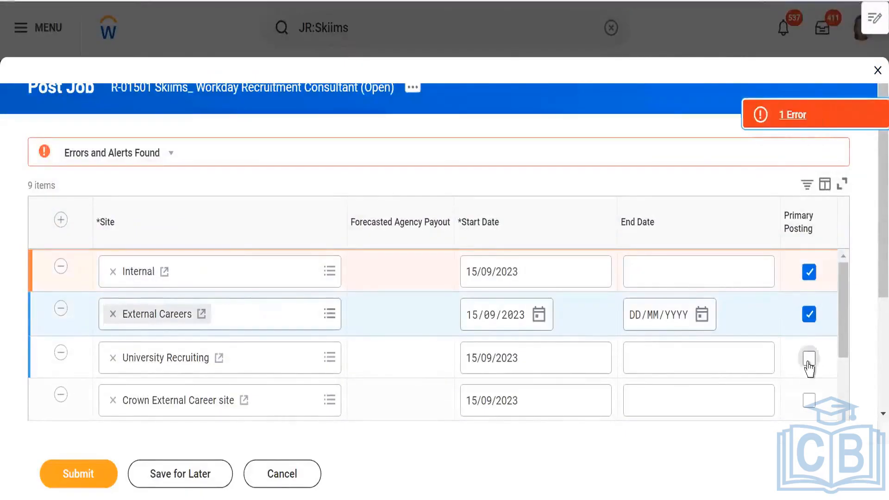
{"action": "left_click", "coordinate": [809, 361]}
{"action": "left_click", "coordinate": [810, 401]}
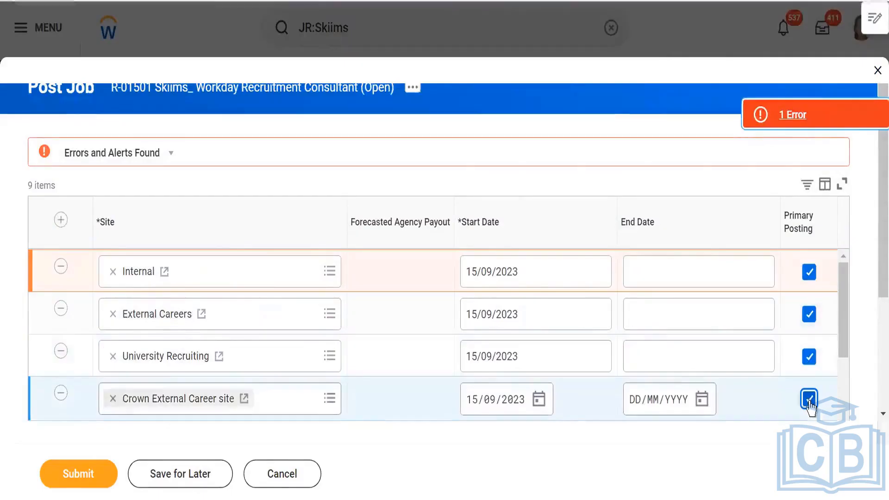
Mark Magna -External Careers, Skiims -External Career site, Internal Contingent Worker Career Site, internal career-macys and Alpha Internal Career site for nonworker as primary postings.
{"action": "scroll", "coordinate": [846, 383], "scroll_direction": "down", "scroll_amount": 1}
{"action": "scroll", "coordinate": [846, 384], "scroll_direction": "down", "scroll_amount": 2}
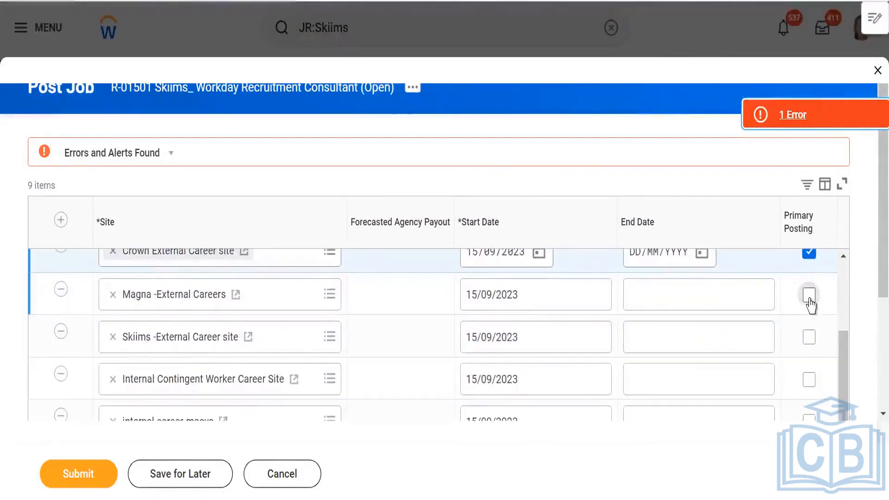
{"action": "left_click", "coordinate": [809, 296]}
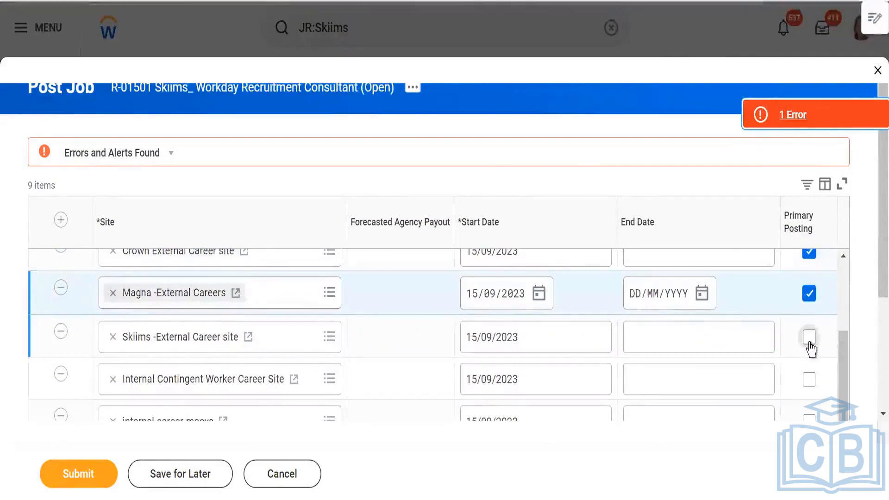
{"action": "left_click", "coordinate": [808, 344]}
{"action": "left_click", "coordinate": [812, 387]}
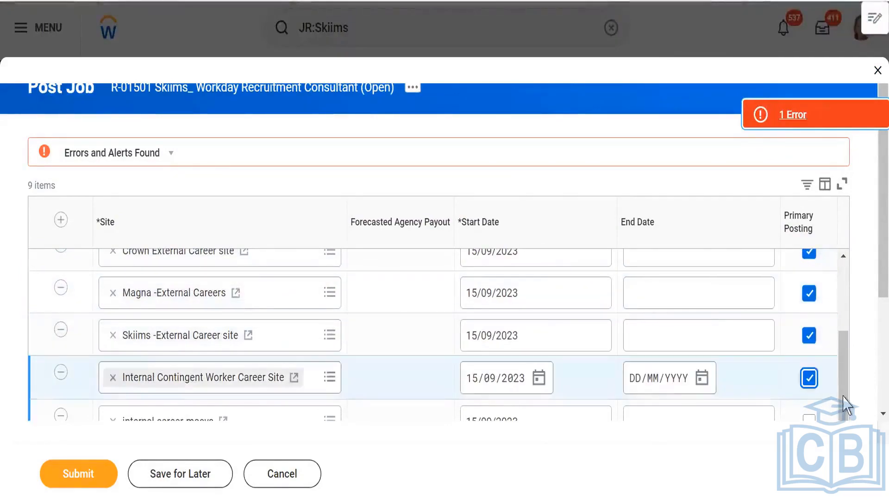
{"action": "scroll", "coordinate": [836, 409], "scroll_direction": "down", "scroll_amount": 1}
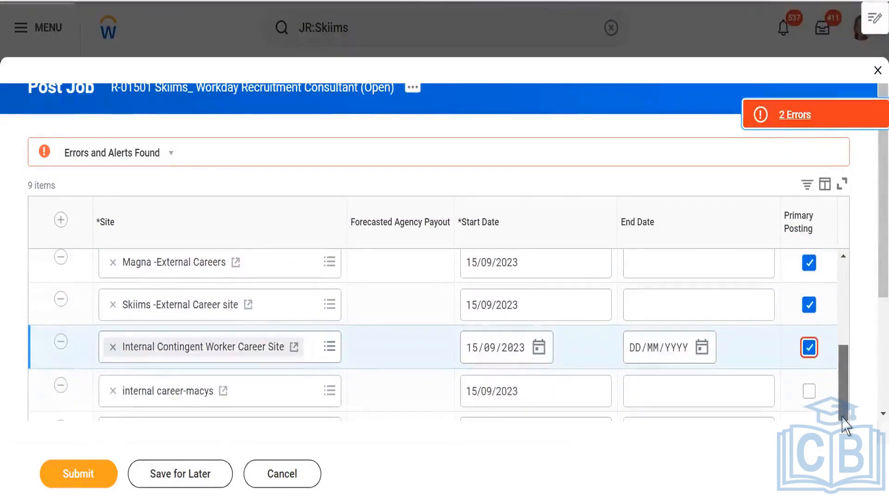
{"action": "left_click", "coordinate": [810, 392]}
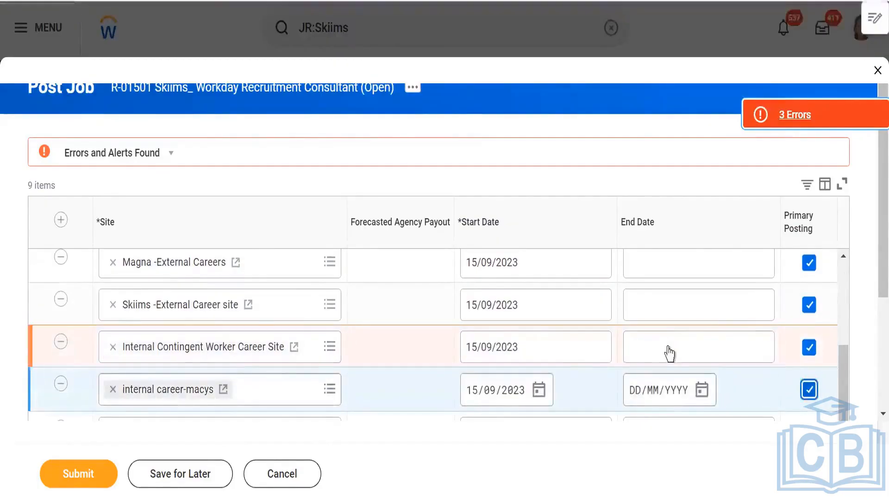
{"action": "scroll", "coordinate": [147, 399], "scroll_direction": "down", "scroll_amount": 2}
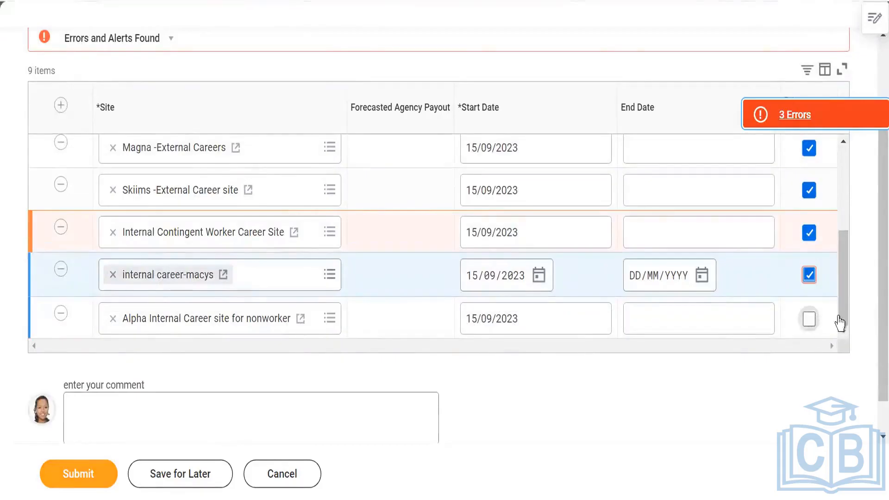
{"action": "left_click", "coordinate": [809, 319]}
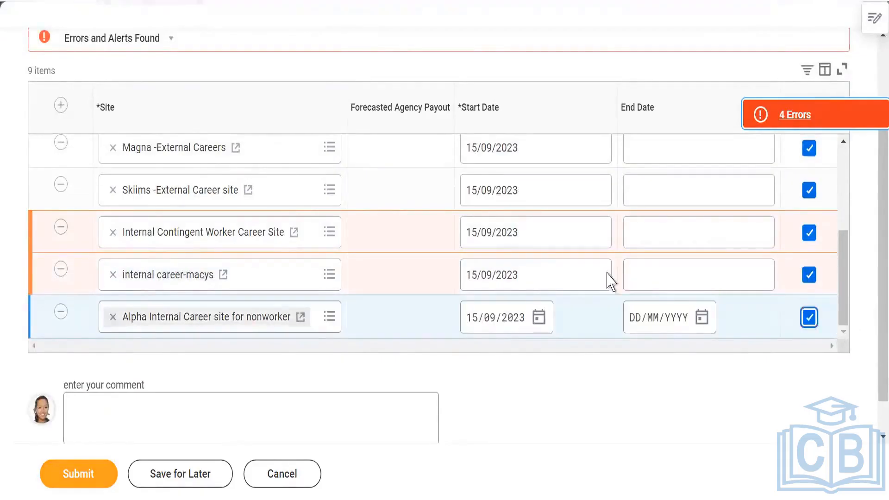
Try to submit the job posting with all sites marked as primary, and review the reported errors.
{"action": "scroll", "coordinate": [602, 282], "scroll_direction": "down", "scroll_amount": 1}
{"action": "scroll", "coordinate": [592, 284], "scroll_direction": "up", "scroll_amount": 4}
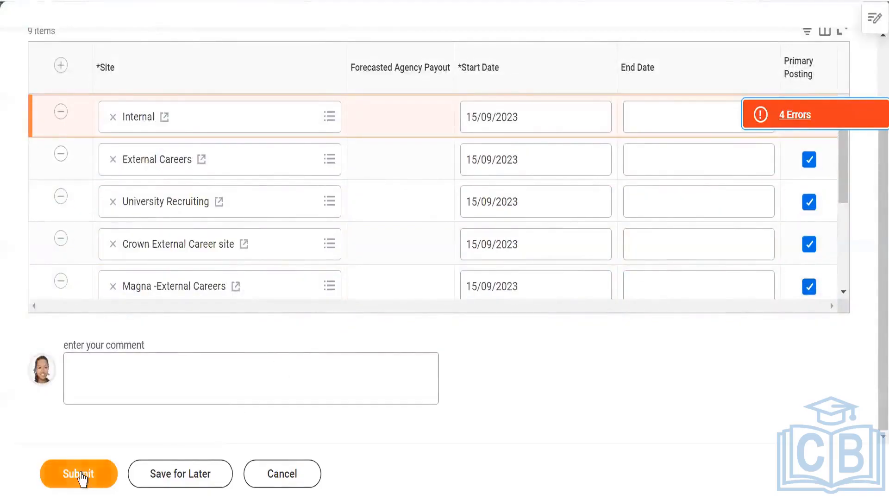
{"action": "left_click", "coordinate": [82, 474]}
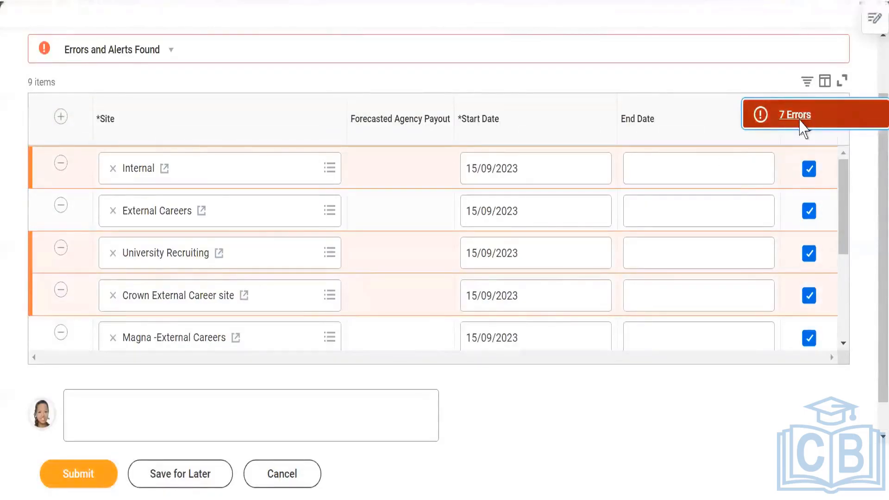
{"action": "left_click", "coordinate": [795, 115]}
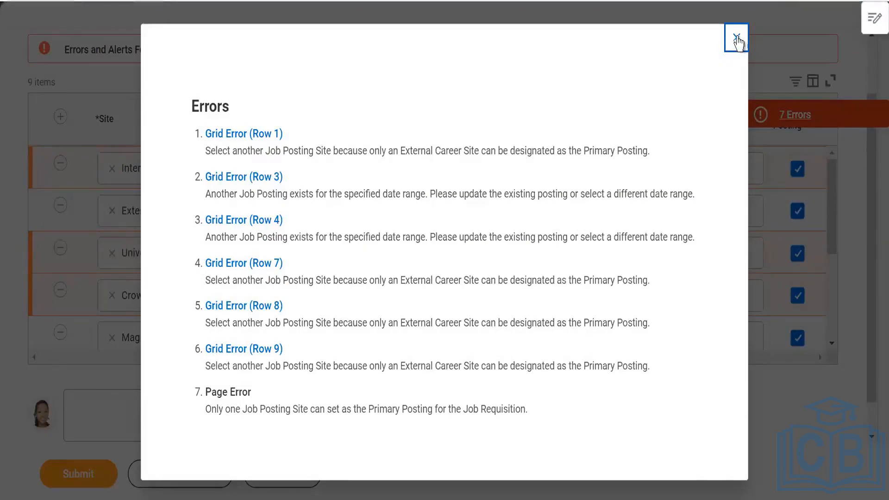
{"action": "left_click", "coordinate": [737, 39]}
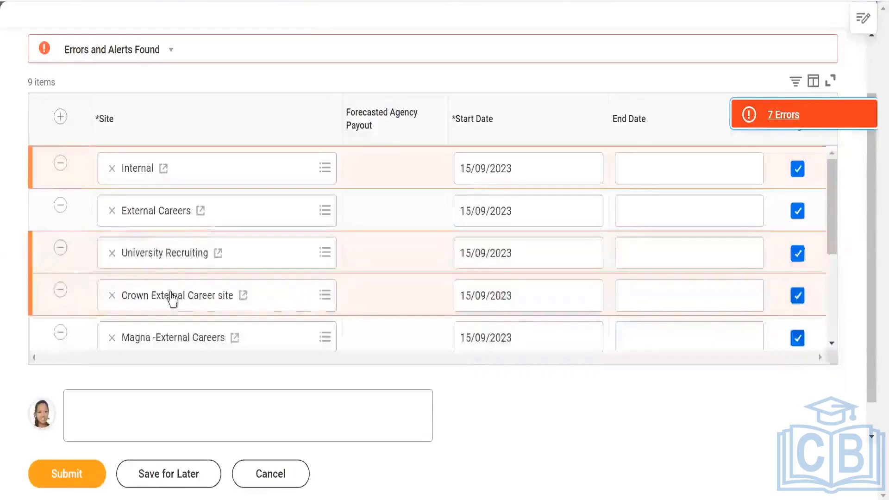
Clear the primary posting mark for Internal, External Careers, University Recruiting, Crown External Career site and Magna -External Careers.
{"action": "left_click", "coordinate": [798, 214]}
{"action": "left_click", "coordinate": [797, 212]}
{"action": "left_click", "coordinate": [797, 168]}
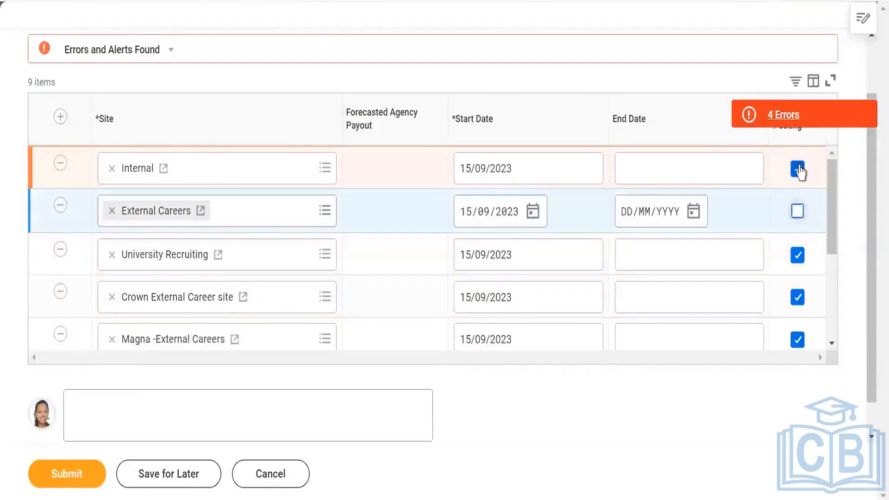
{"action": "left_click", "coordinate": [797, 256]}
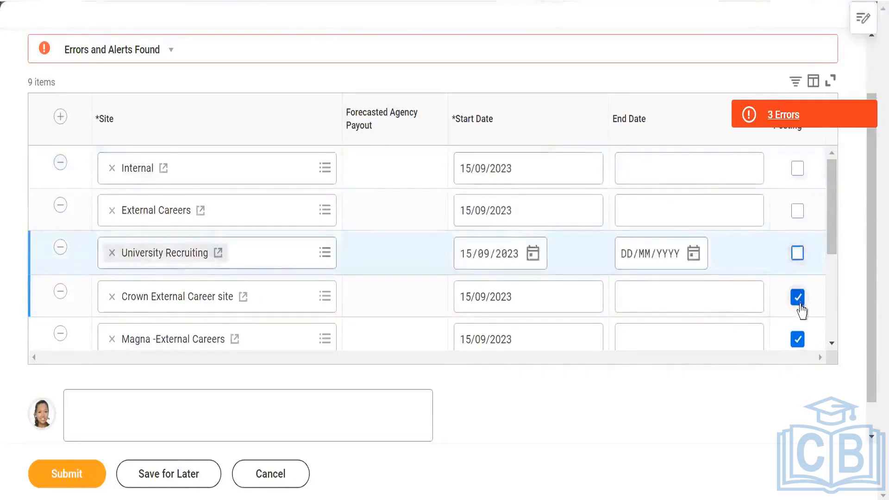
{"action": "left_click", "coordinate": [798, 342]}
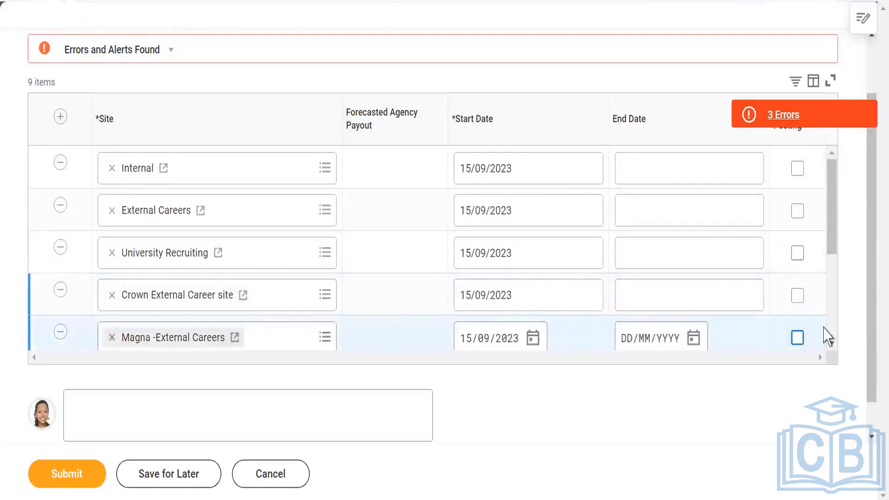
Clear the primary posting mark for Skiims -External Career site, Internal Contingent Worker Career Site, internal career-macys and Alpha Internal Career site for nonworker.
{"action": "left_click", "coordinate": [832, 344]}
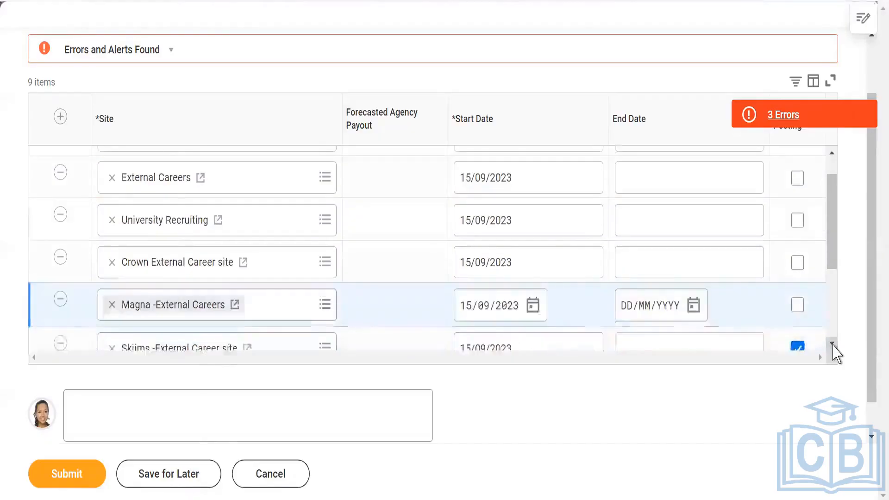
{"action": "left_click", "coordinate": [832, 344]}
{"action": "left_click", "coordinate": [832, 344]}
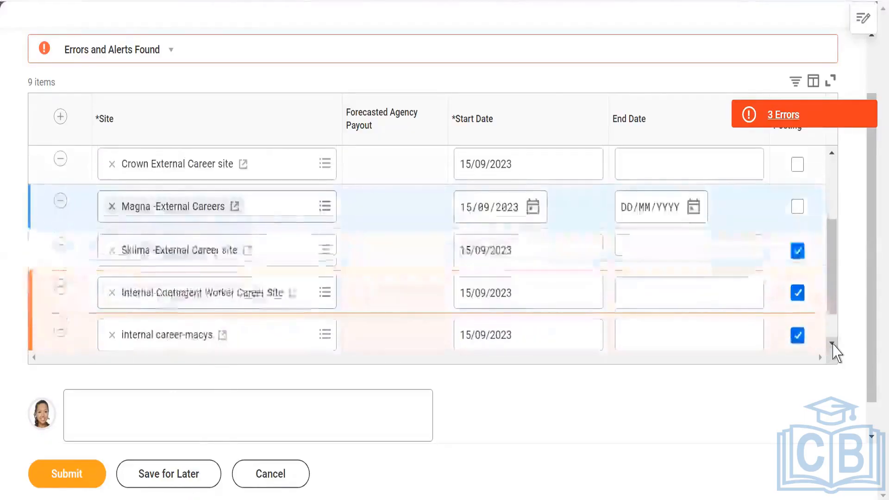
{"action": "left_click", "coordinate": [832, 344]}
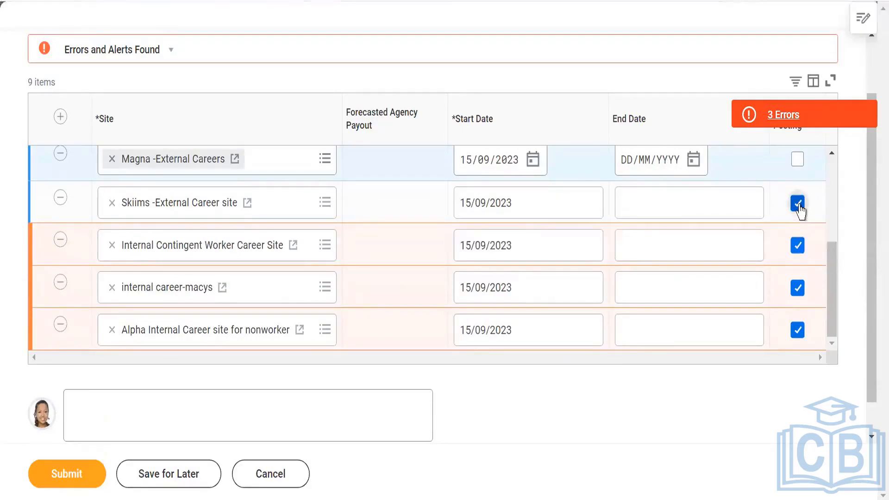
{"action": "left_click", "coordinate": [799, 247]}
{"action": "left_click", "coordinate": [799, 294]}
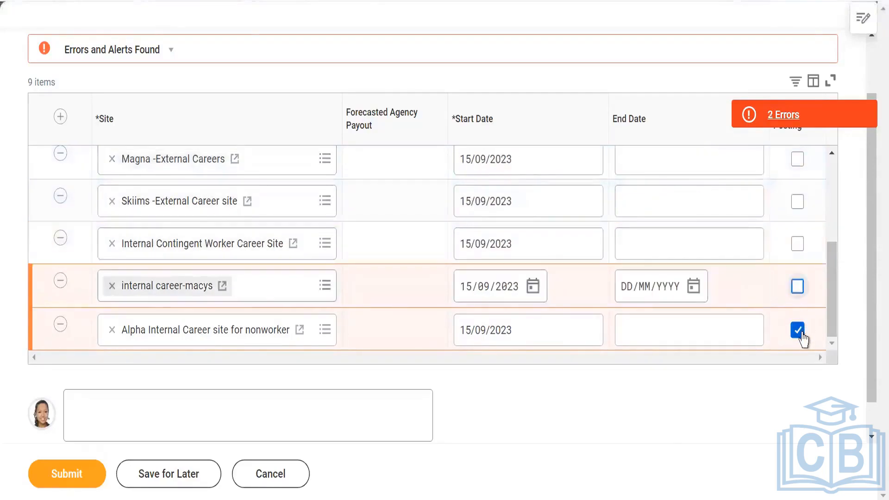
{"action": "left_click", "coordinate": [800, 332]}
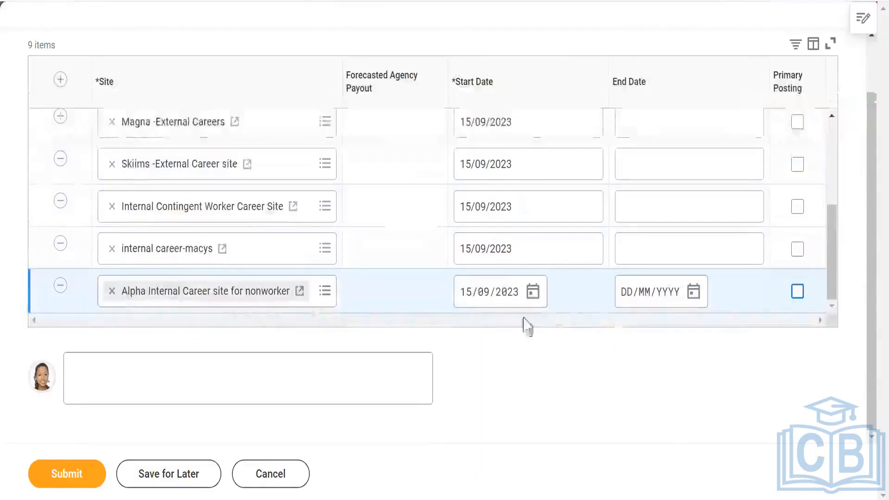
Try to submit the job posting without any primary site, and review which grid rows are reported with errors.
{"action": "left_click", "coordinate": [62, 475]}
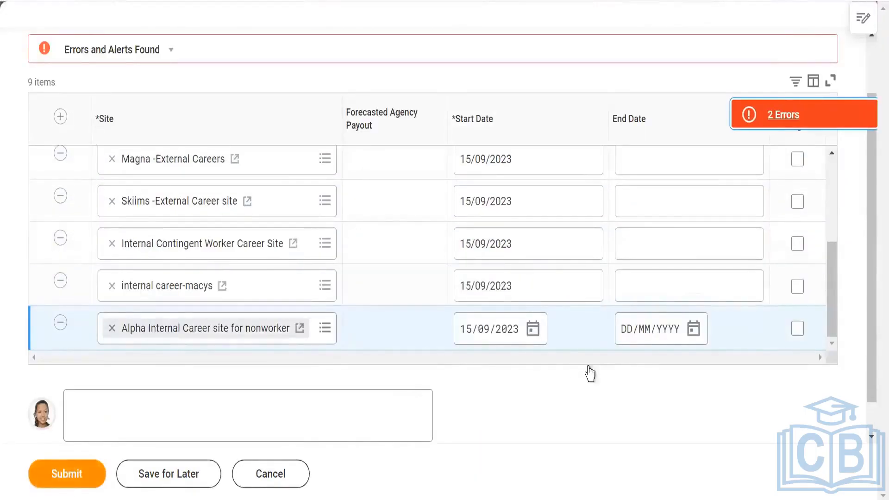
{"action": "left_click", "coordinate": [786, 118]}
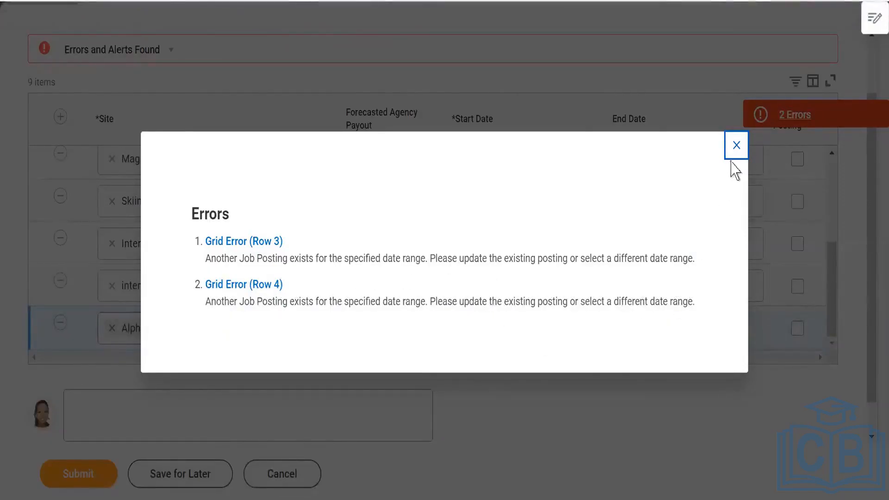
{"action": "left_click", "coordinate": [777, 204]}
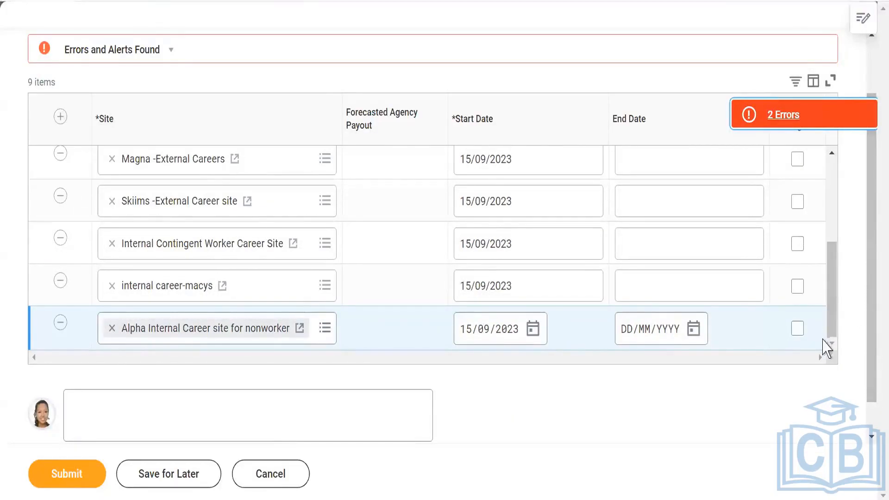
{"action": "left_click_drag", "start_coordinate": [832, 309], "coordinate": [835, 310]}
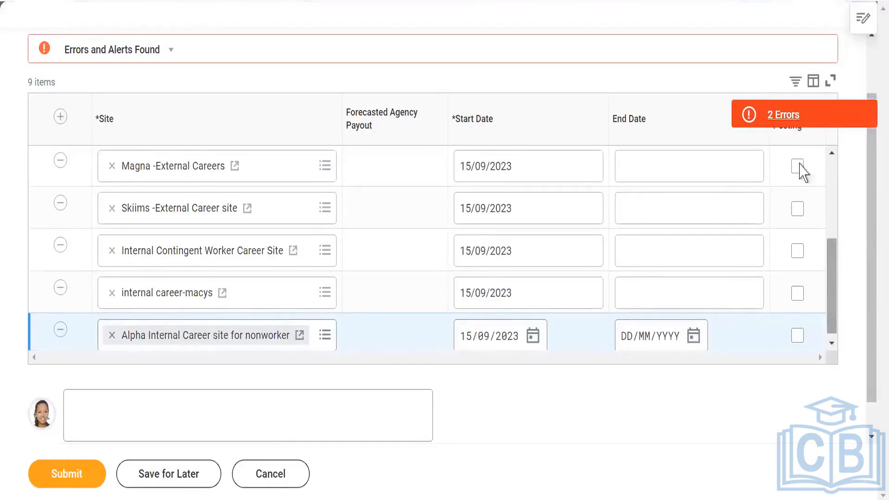
{"action": "left_click", "coordinate": [773, 118]}
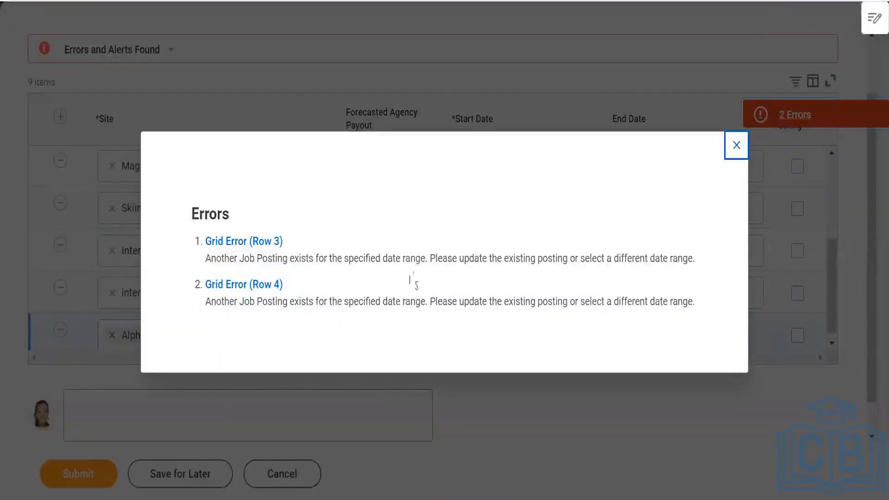
{"action": "left_click", "coordinate": [736, 147]}
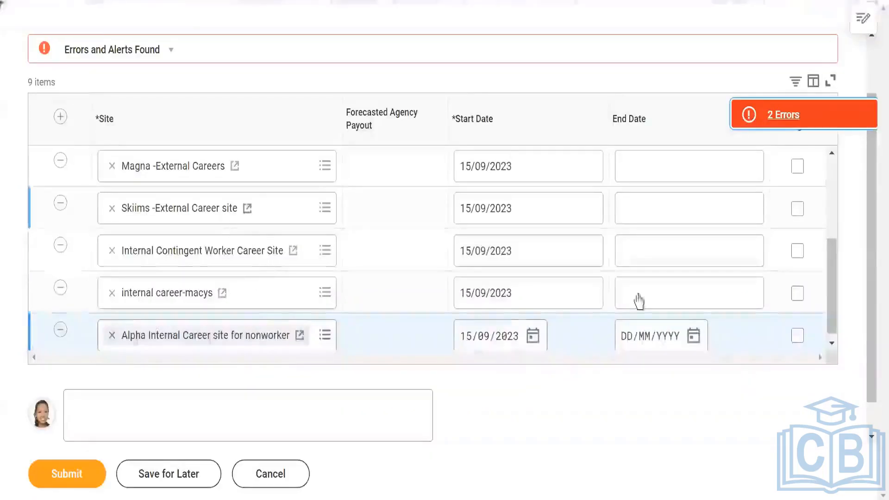
Set the start date of the Crown External Career site posting to 16/09/2023.
{"action": "left_click_drag", "start_coordinate": [832, 290], "coordinate": [843, 212]}
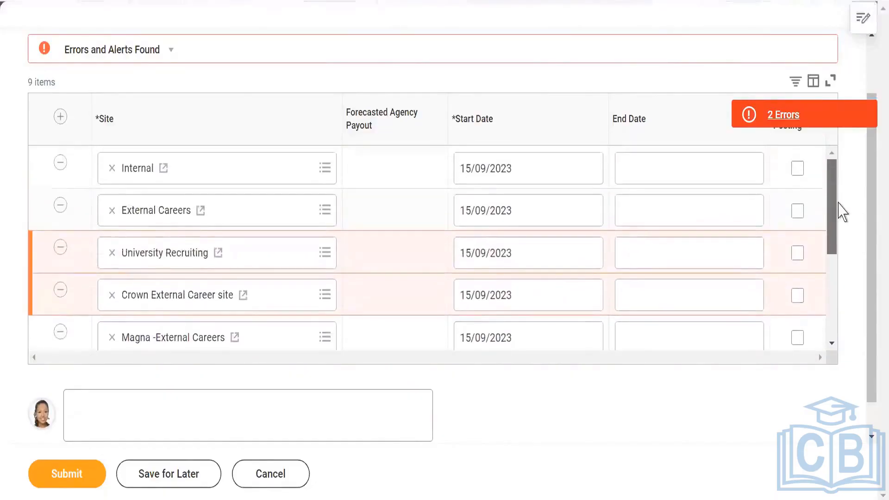
{"action": "scroll", "coordinate": [841, 228], "scroll_direction": "down", "scroll_amount": 1}
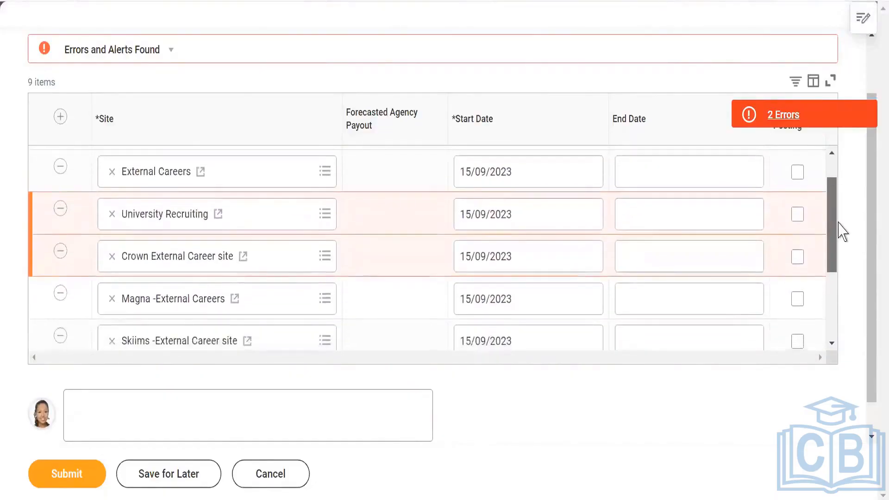
{"action": "left_click", "coordinate": [467, 261]}
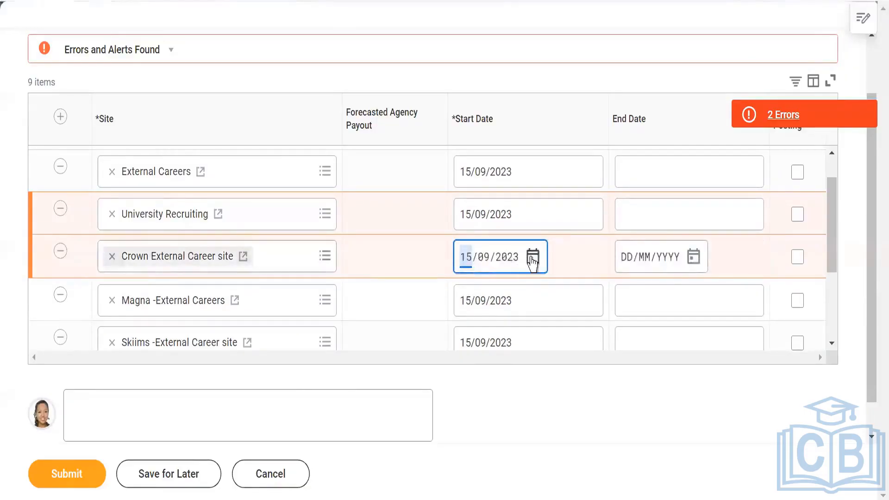
{"action": "left_click", "coordinate": [532, 257]}
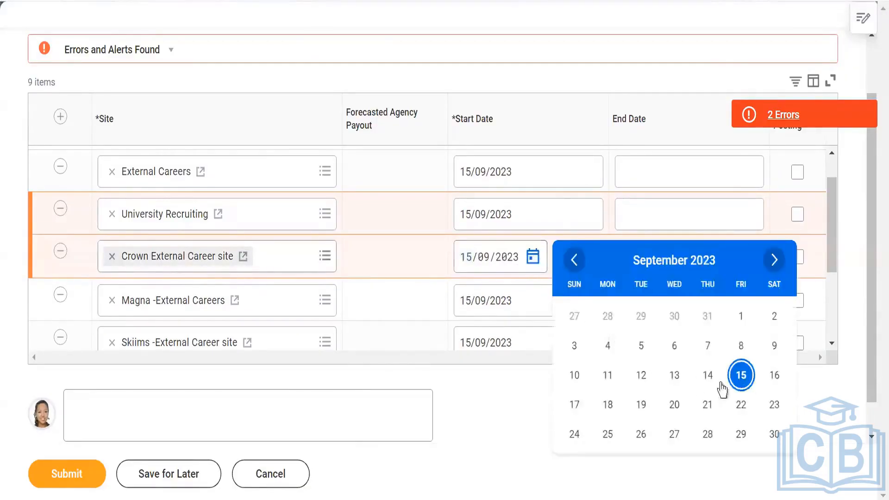
{"action": "left_click", "coordinate": [772, 377]}
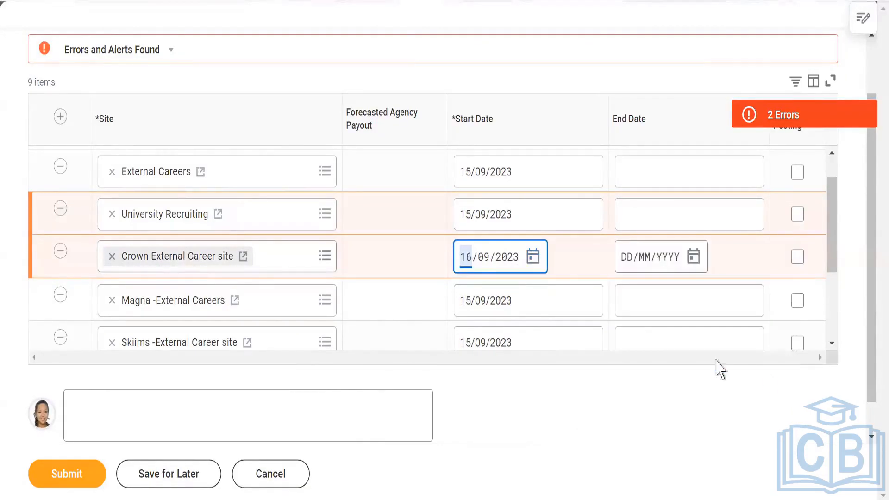
Set the start date of the University Recruiting posting to 16/09/2023.
{"action": "left_click", "coordinate": [464, 223]}
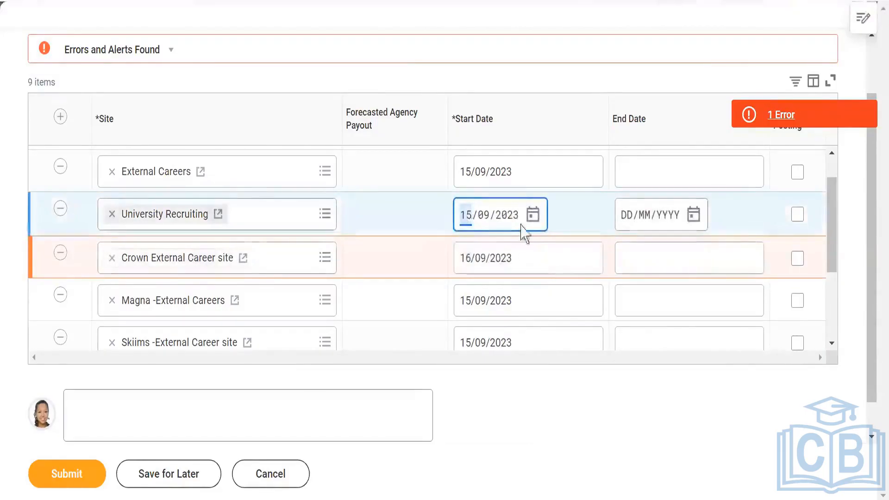
{"action": "left_click", "coordinate": [535, 222]}
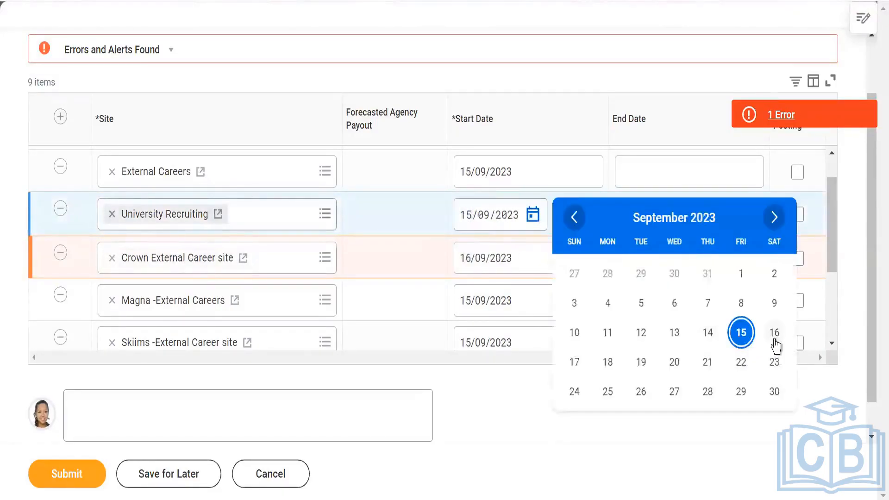
{"action": "left_click", "coordinate": [773, 332]}
{"action": "left_click", "coordinate": [519, 398]}
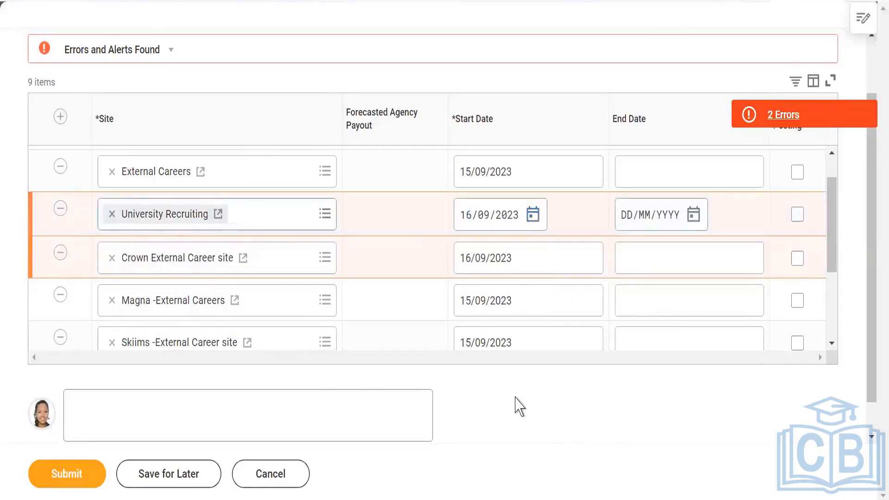
Try to submit the job posting with the changed start dates, and review the reported grid row errors.
{"action": "left_click", "coordinate": [59, 476]}
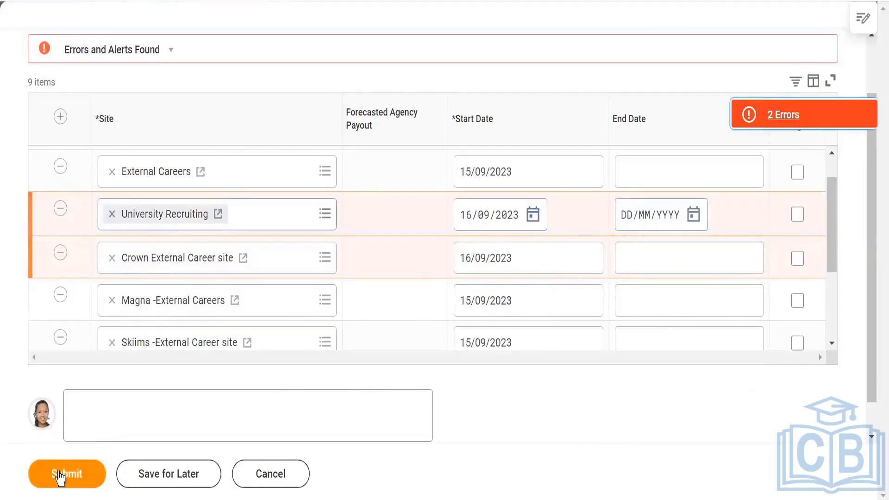
{"action": "left_click", "coordinate": [59, 477]}
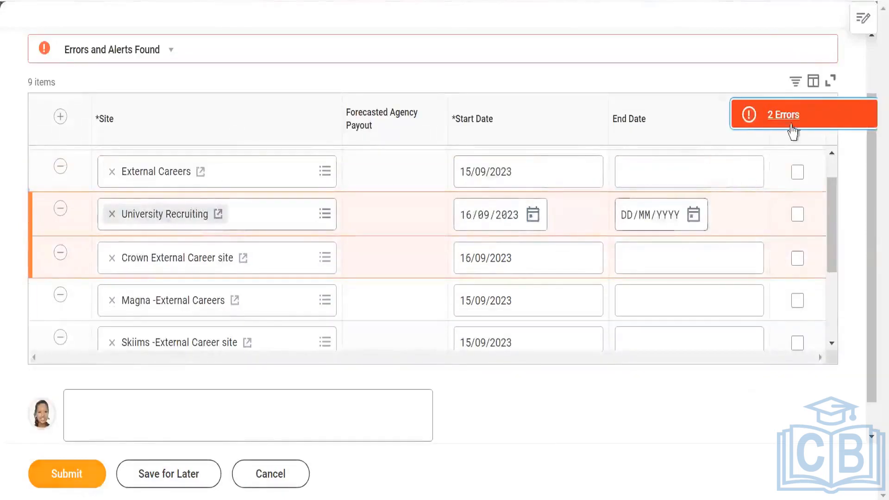
{"action": "left_click", "coordinate": [792, 117]}
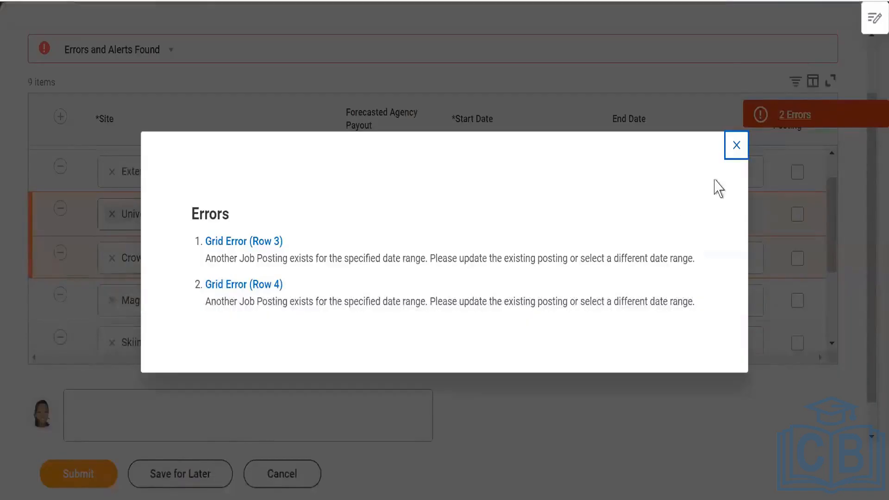
{"action": "left_click", "coordinate": [736, 146]}
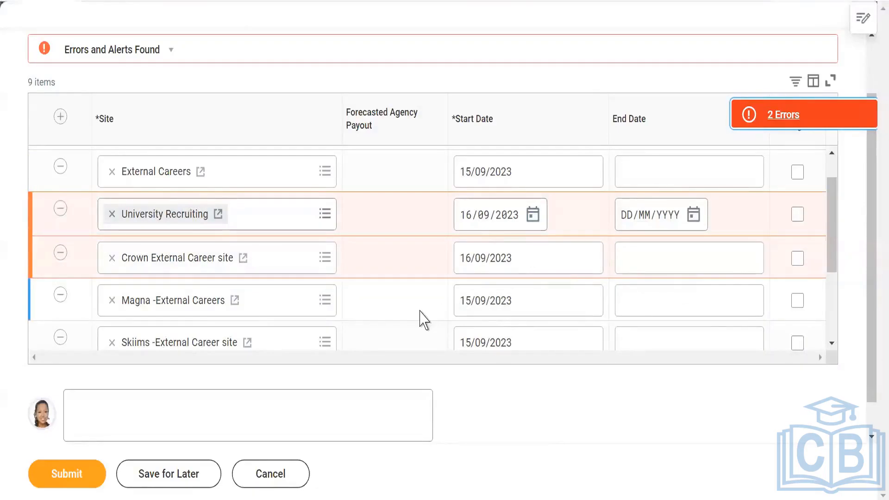
Remove the Crown External Career site and University Recruiting rows from the posting grid.
{"action": "left_click", "coordinate": [59, 253]}
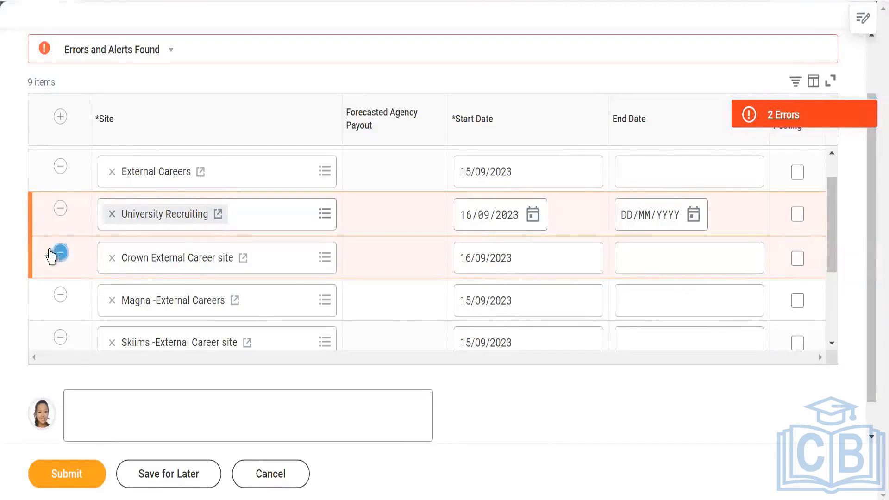
{"action": "left_click", "coordinate": [60, 251]}
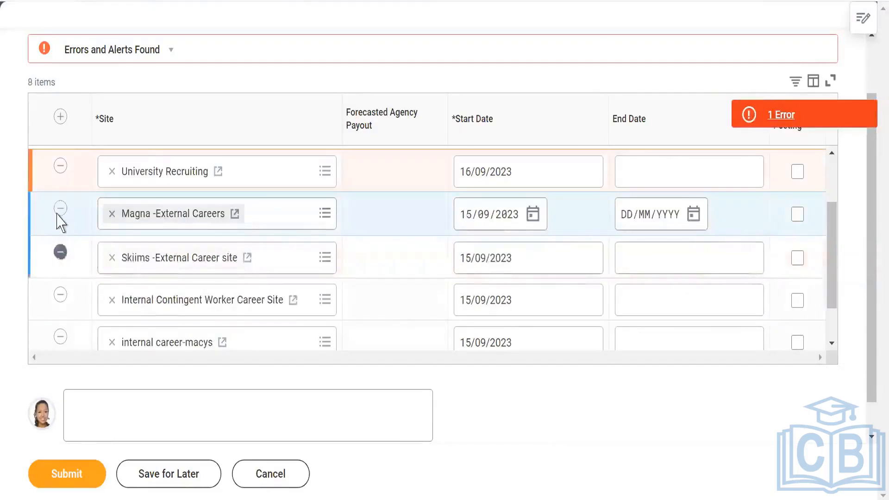
{"action": "left_click", "coordinate": [60, 166]}
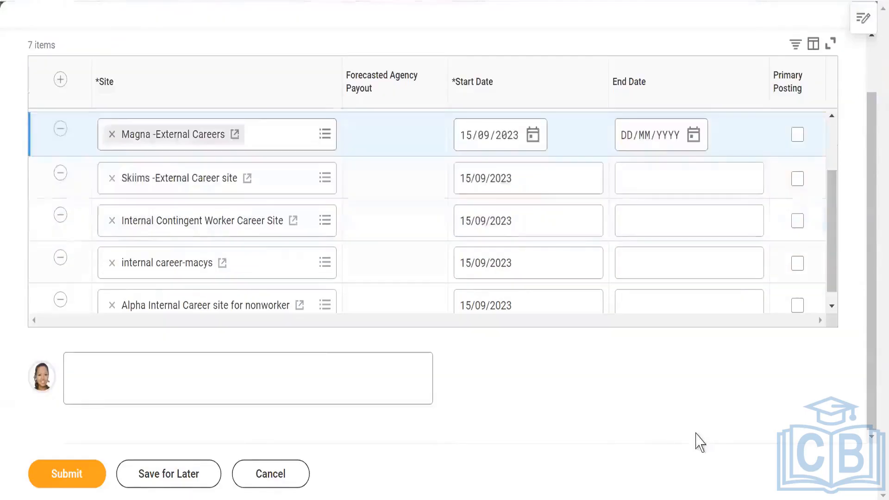
Submit the job posting for the remaining sites, then review and approve the Post Job event.
{"action": "left_click", "coordinate": [75, 475]}
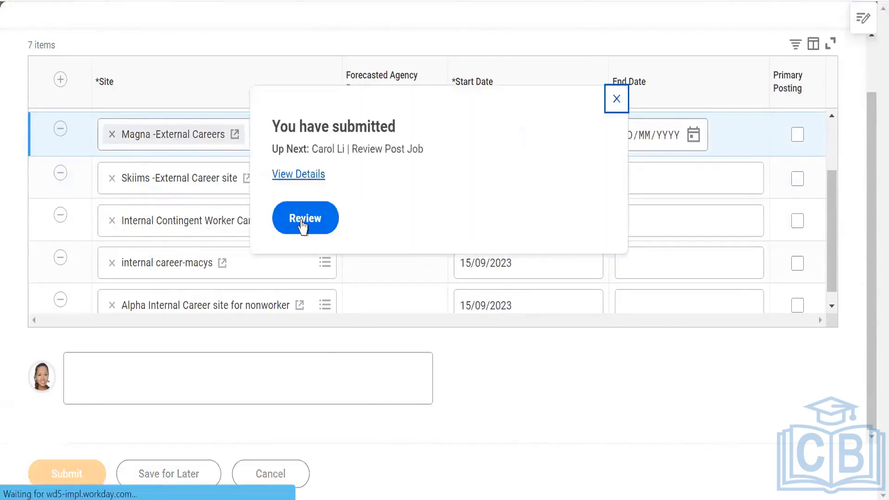
{"action": "left_click", "coordinate": [303, 226]}
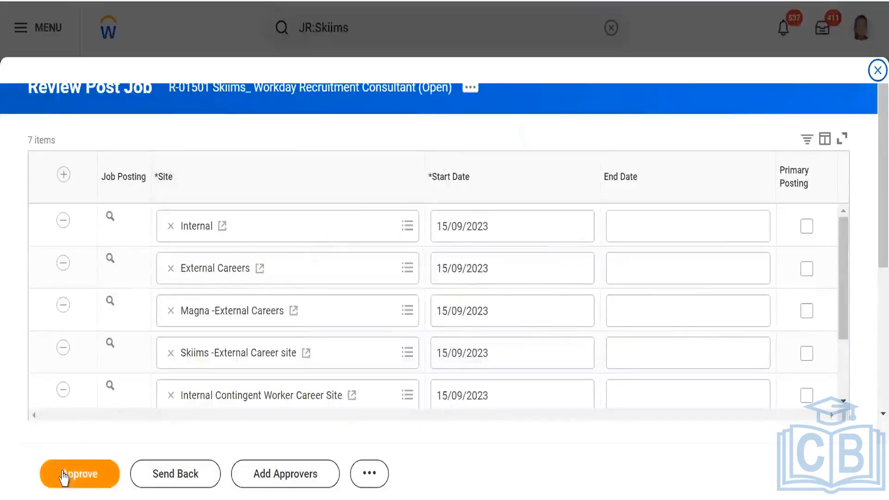
{"action": "left_click", "coordinate": [64, 476]}
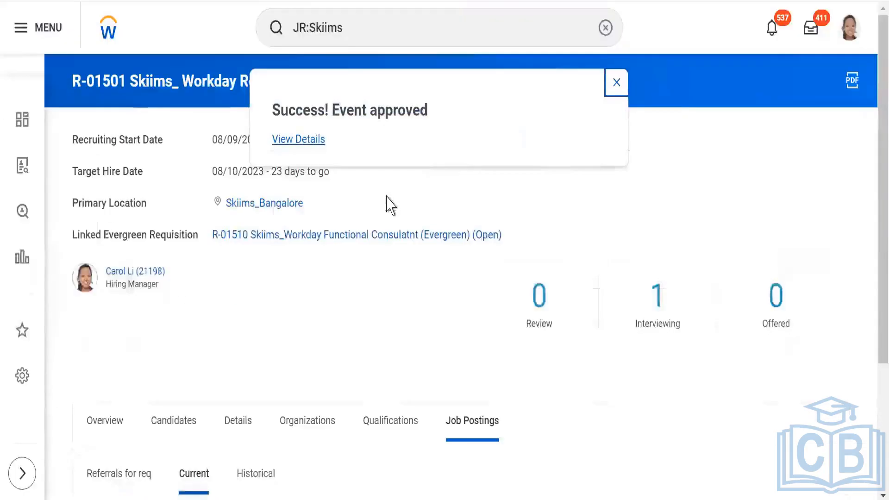
{"action": "left_click", "coordinate": [617, 86]}
Examine the requisition's current job postings through the end of the list, including the Global Careers external posting URL.
{"action": "scroll", "coordinate": [478, 204], "scroll_direction": "down", "scroll_amount": 3}
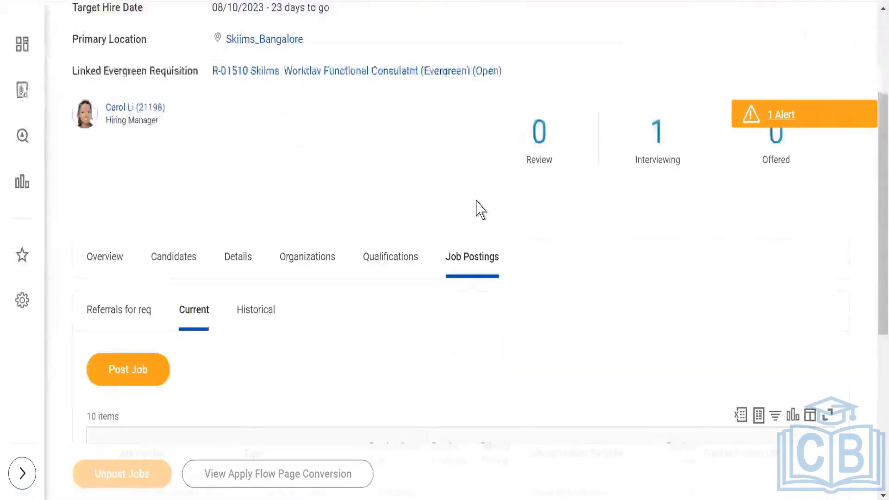
{"action": "scroll", "coordinate": [430, 219], "scroll_direction": "down", "scroll_amount": 3}
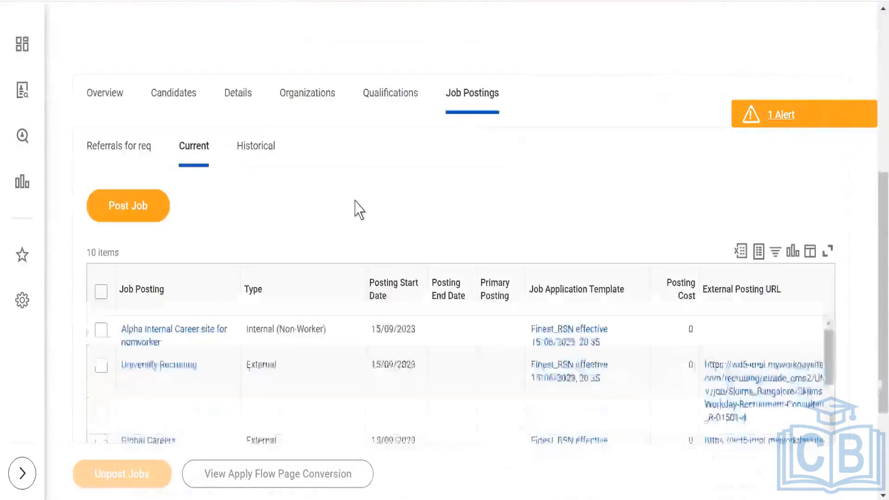
{"action": "scroll", "coordinate": [357, 206], "scroll_direction": "down", "scroll_amount": 2}
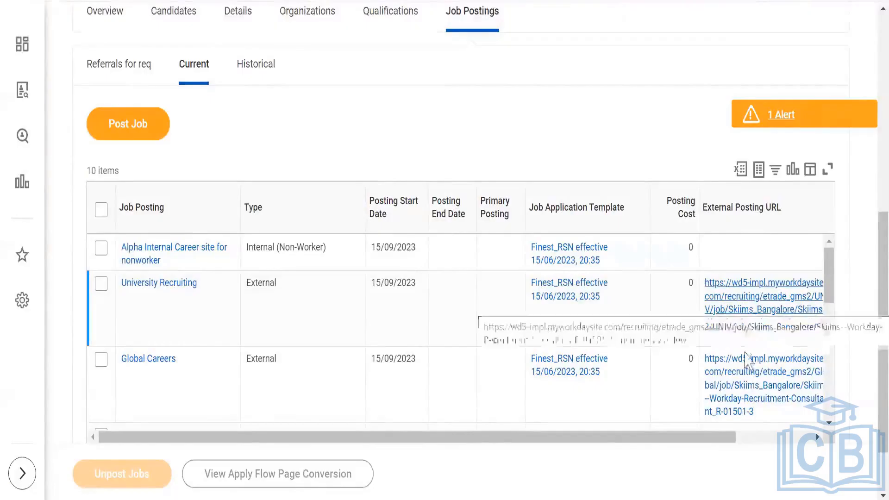
{"action": "left_click", "coordinate": [733, 395]}
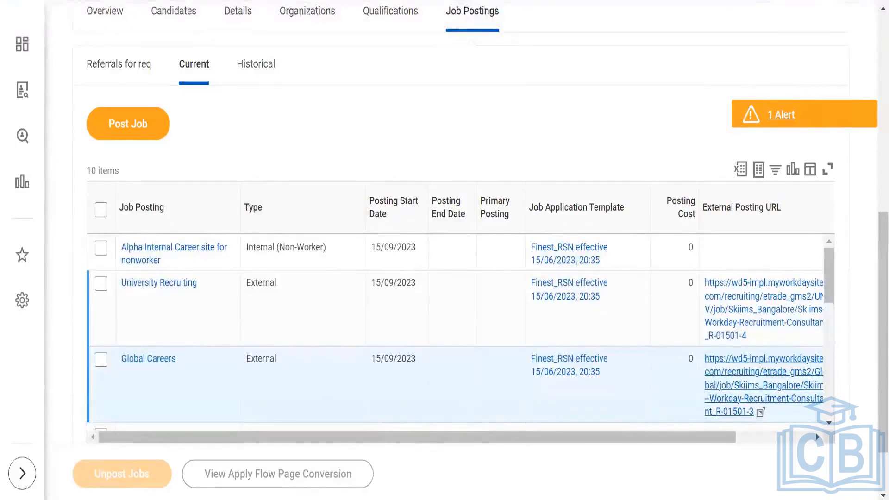
{"action": "scroll", "coordinate": [142, 366], "scroll_direction": "down", "scroll_amount": 5}
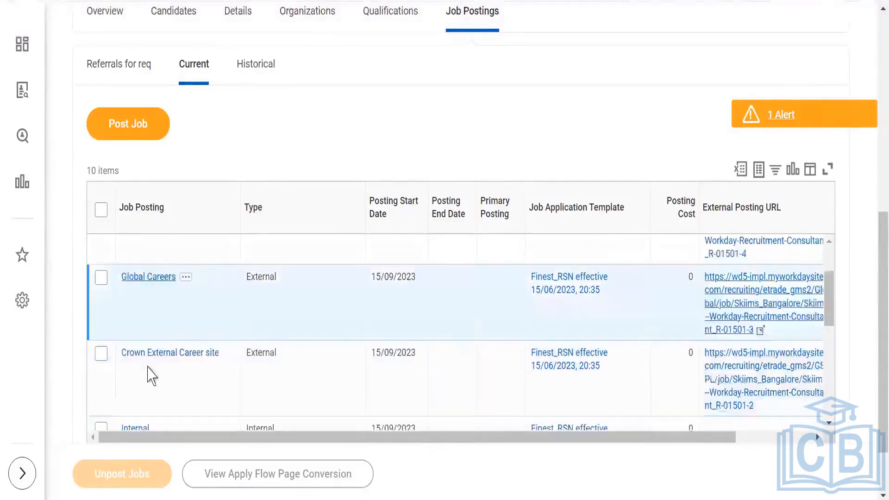
{"action": "scroll", "coordinate": [143, 384], "scroll_direction": "down", "scroll_amount": 5}
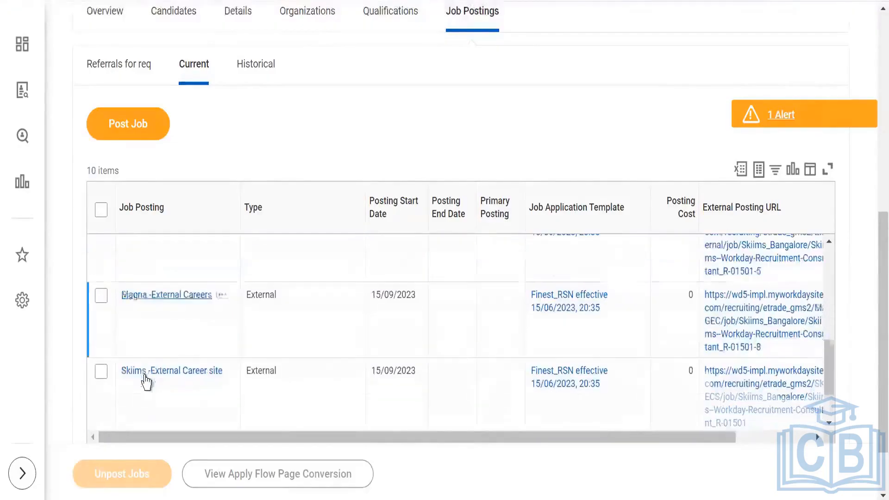
{"action": "scroll", "coordinate": [145, 379], "scroll_direction": "down", "scroll_amount": 2}
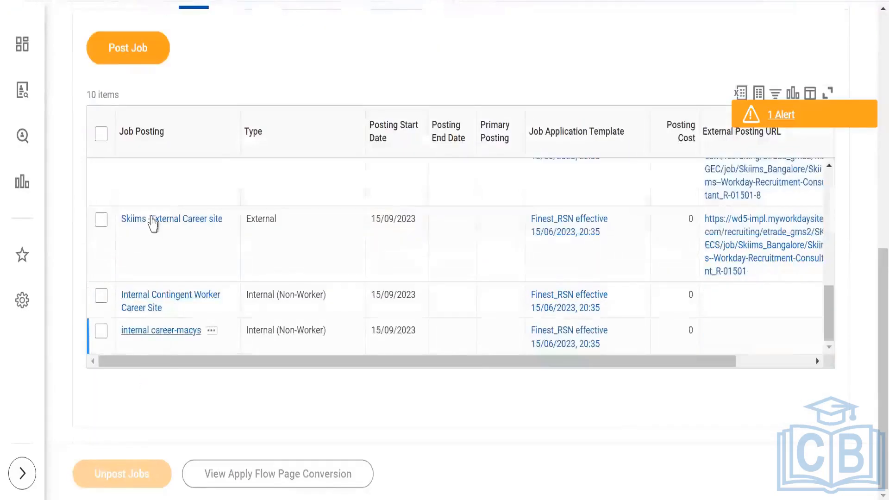
Open the Skiims -External Career site posting and review its job posting details.
{"action": "left_click", "coordinate": [146, 225]}
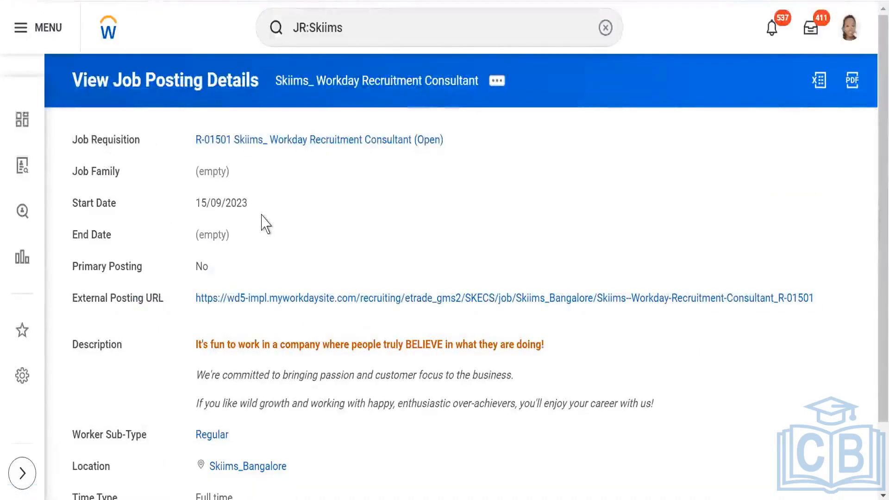
{"action": "scroll", "coordinate": [266, 225], "scroll_direction": "down", "scroll_amount": 2}
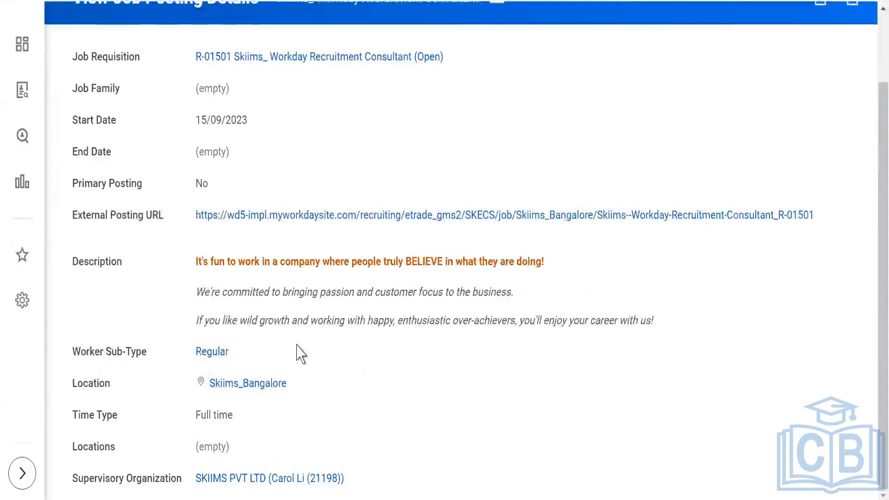
{"action": "scroll", "coordinate": [297, 347], "scroll_direction": "up", "scroll_amount": 2}
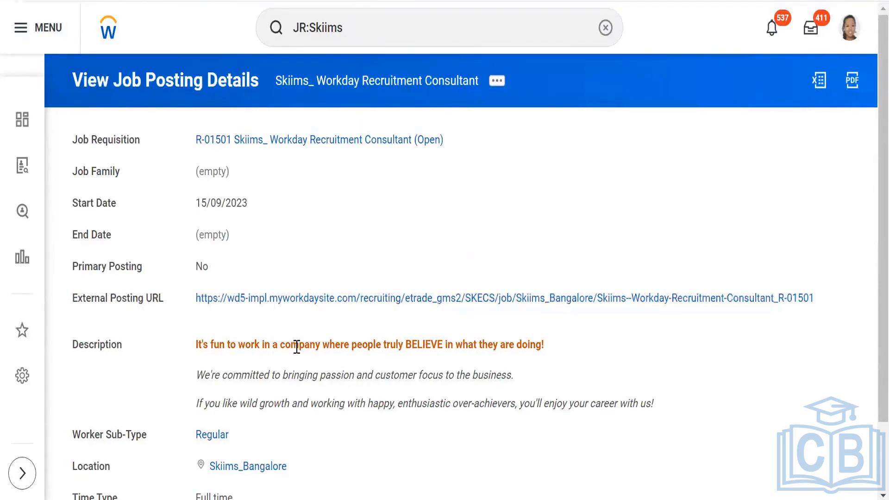
Search for "Create job application" and open the Create Job Application task.
{"action": "left_click", "coordinate": [359, 27]}
{"action": "key", "text": "BackSpace"}
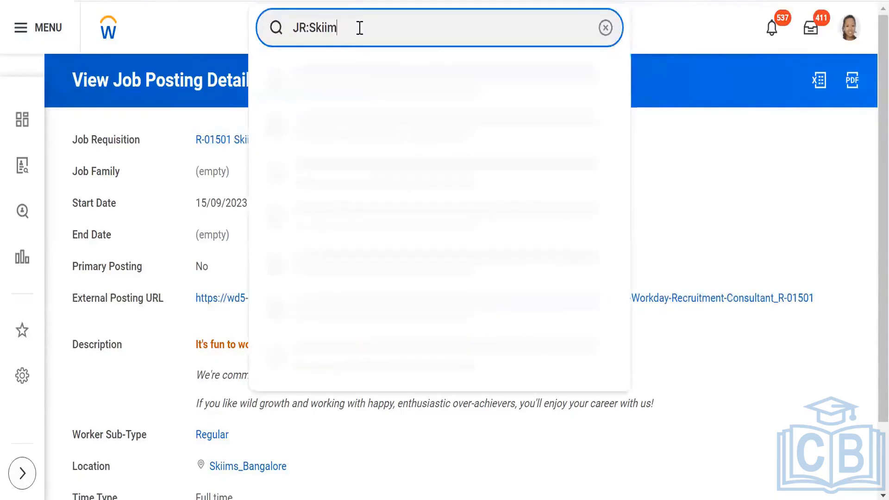
{"action": "key", "text": "BackSpace"}
{"action": "key", "text": "BackSpace"}
{"action": "key", "text": "BackSpace"}
{"action": "key", "text": "BackSpace"}
{"action": "key", "text": "BackSpace"}
{"action": "type", "text": "Create"}
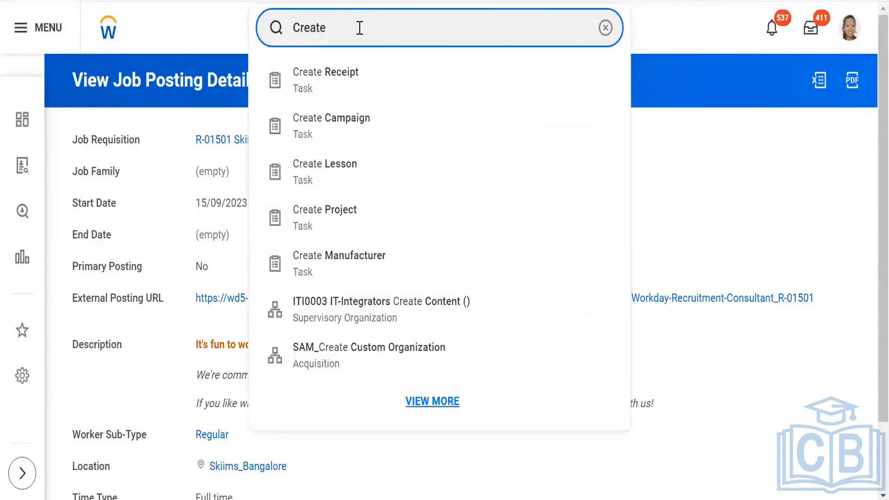
{"action": "type", "text": " jo"}
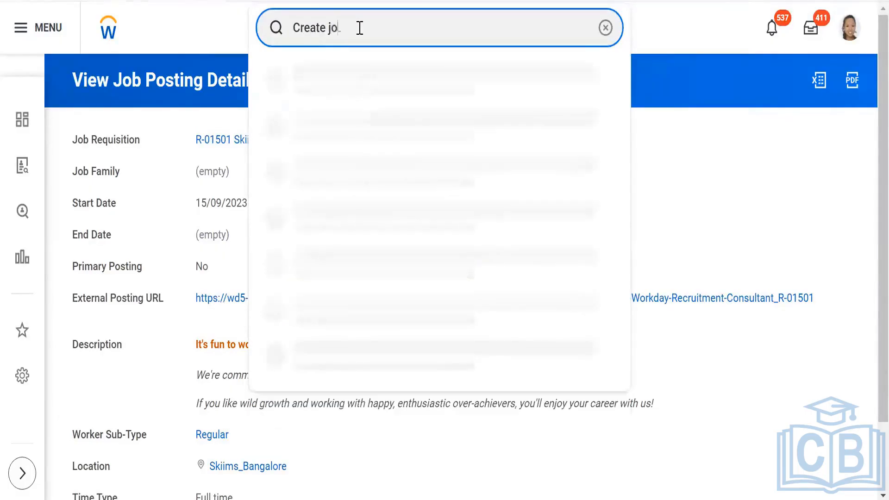
{"action": "type", "text": "b appli"}
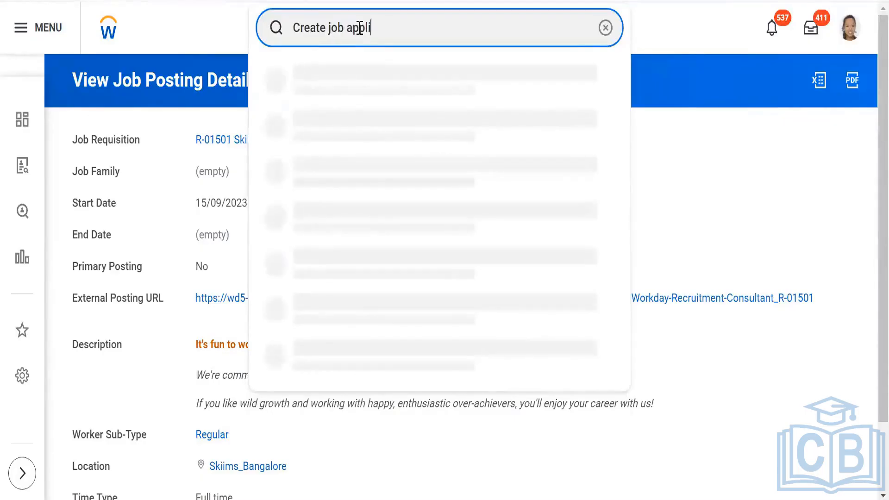
{"action": "type", "text": "cation"}
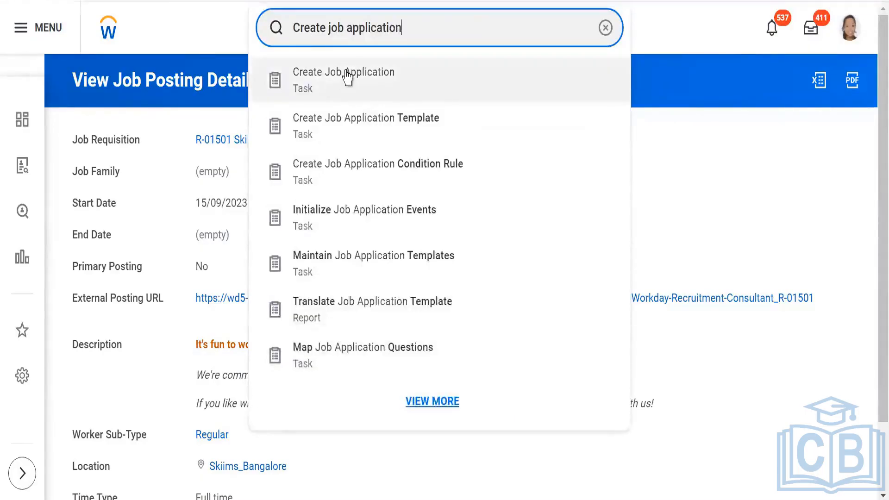
{"action": "left_click", "coordinate": [347, 79]}
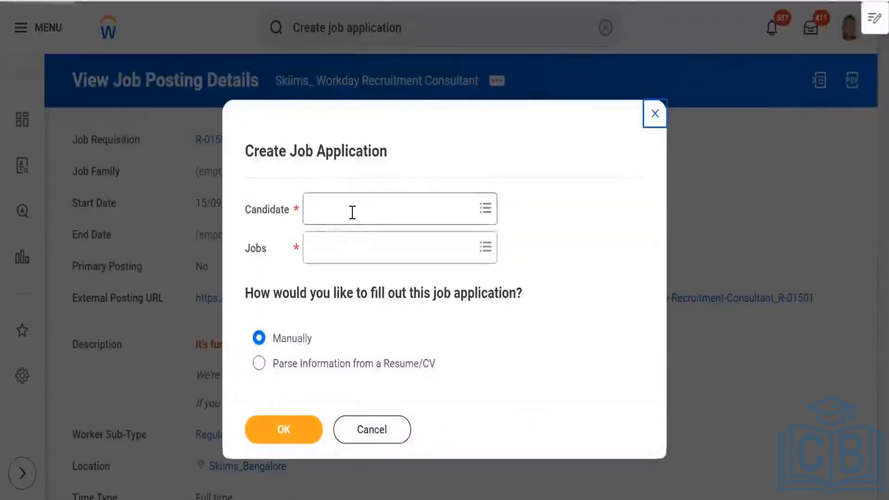
Search the candidates for "cand:" and select the required existing external candidate for the job application.
{"action": "left_click", "coordinate": [350, 212]}
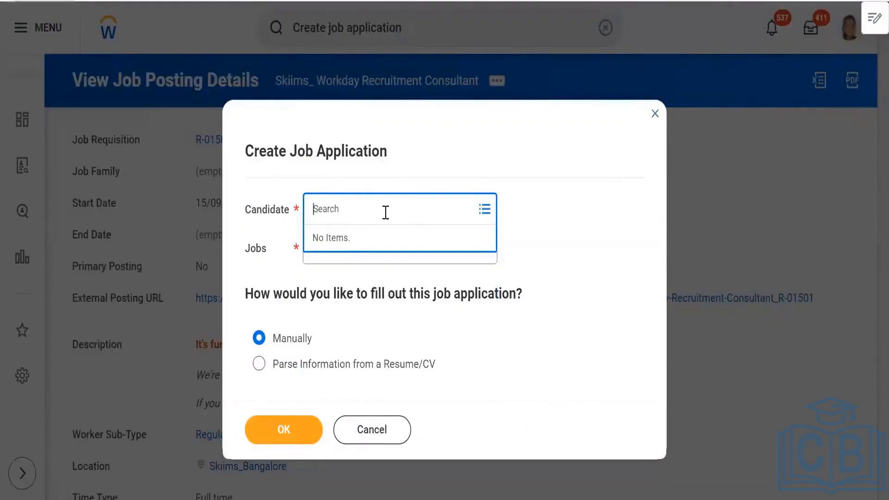
{"action": "type", "text": "candi"}
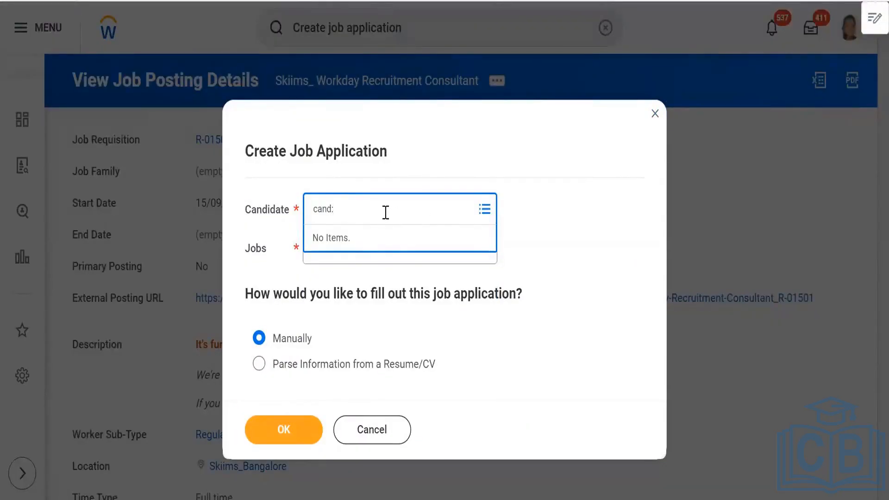
{"action": "key", "text": "Return"}
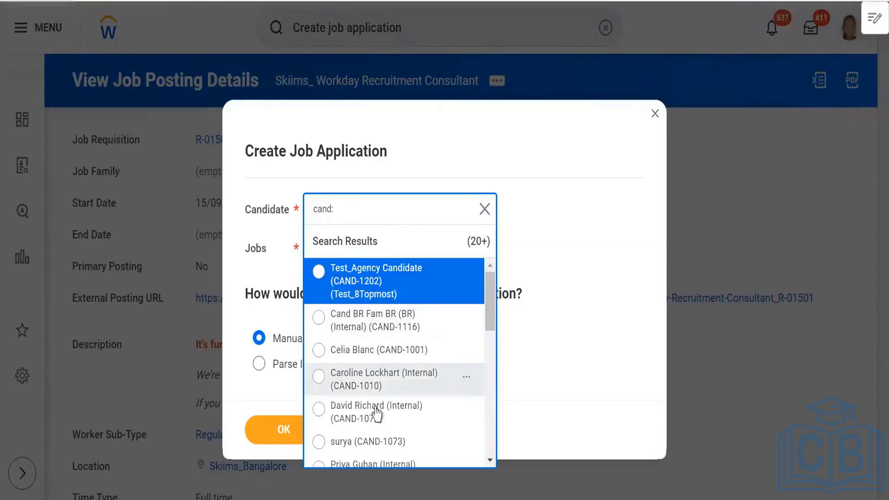
{"action": "scroll", "coordinate": [388, 405], "scroll_direction": "down", "scroll_amount": 2}
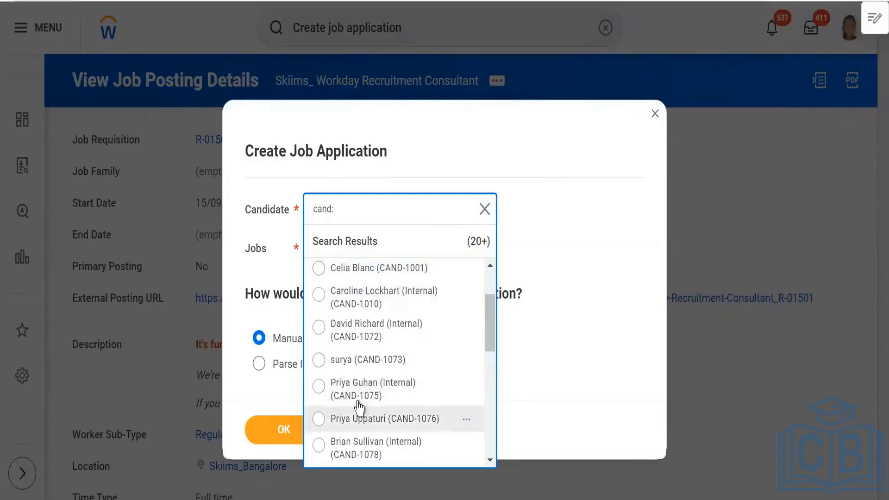
{"action": "left_click", "coordinate": [354, 362]}
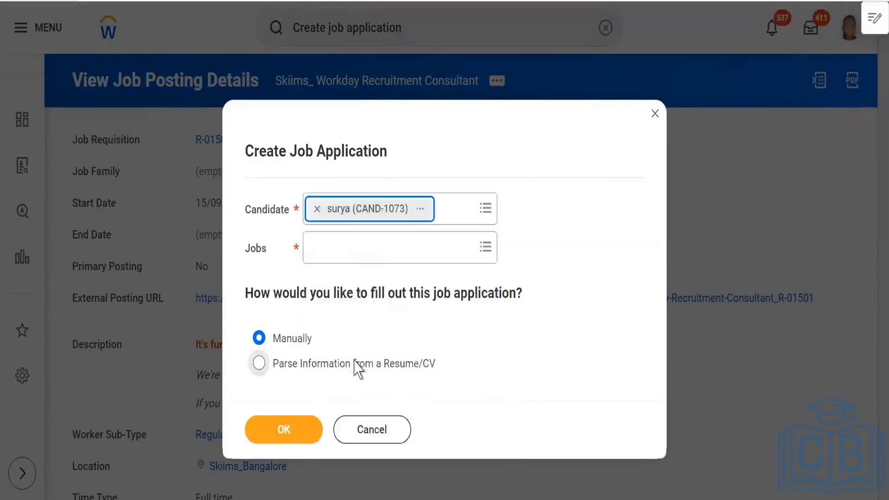
Search the jobs for "Skiims", select R-01501 Skiims_ Workday Recruitment Consultant, and continue to the manually filled application form.
{"action": "left_click", "coordinate": [365, 251]}
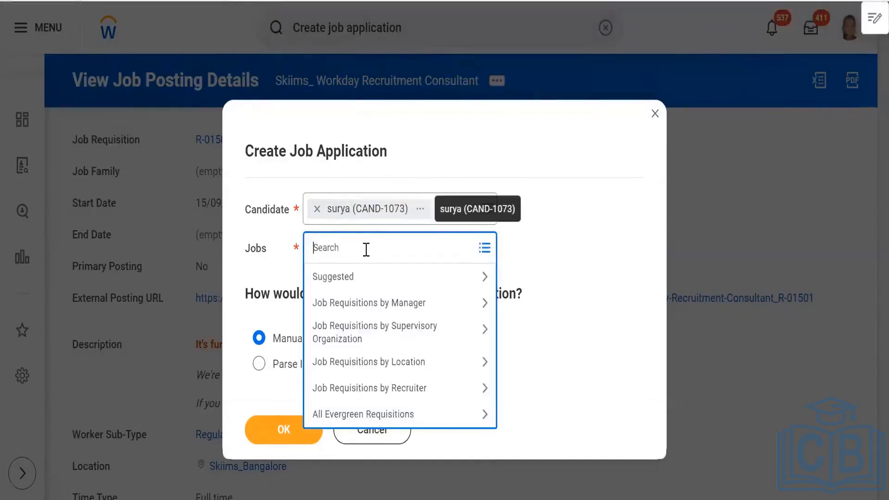
{"action": "type", "text": "Skiims"}
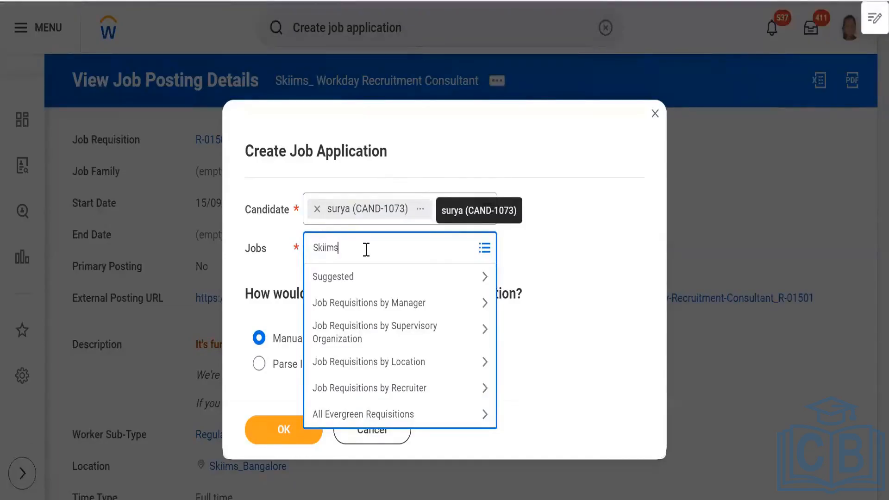
{"action": "key", "text": "Return"}
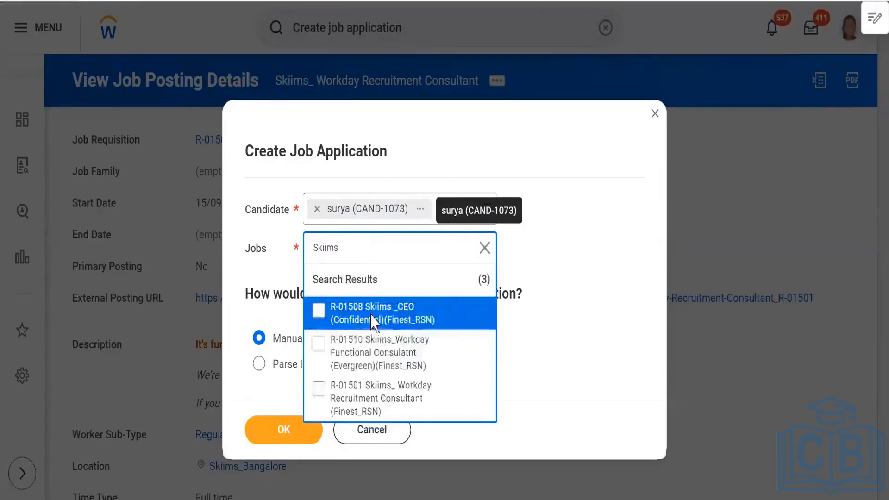
{"action": "left_click", "coordinate": [383, 401]}
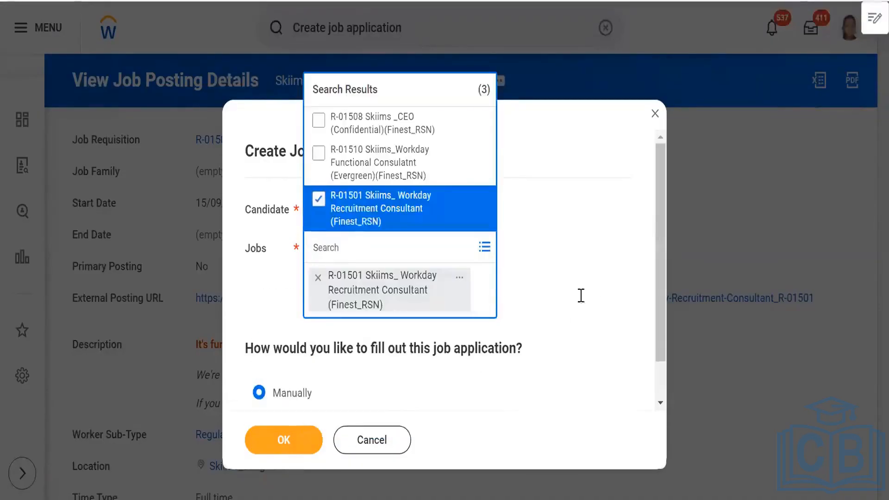
{"action": "left_click", "coordinate": [588, 292]}
{"action": "left_click", "coordinate": [279, 444]}
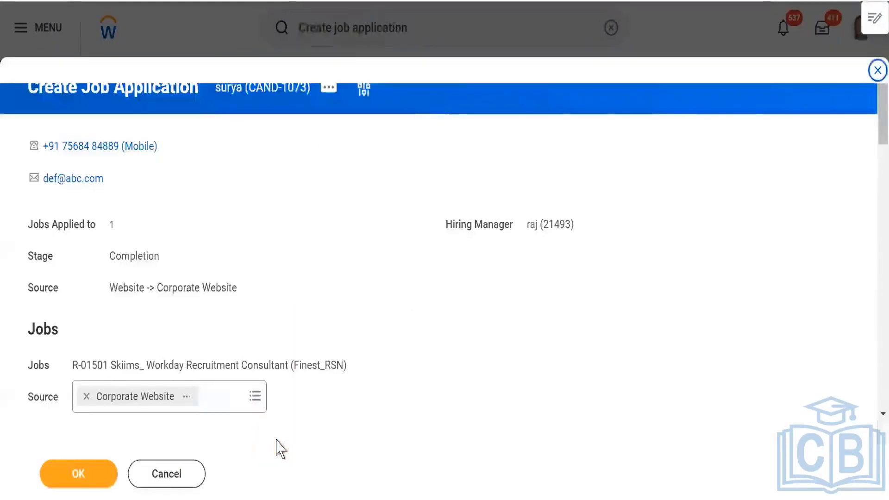
Enter Hyderabad as the location in the application's Experience section.
{"action": "scroll", "coordinate": [85, 326], "scroll_direction": "down", "scroll_amount": 3}
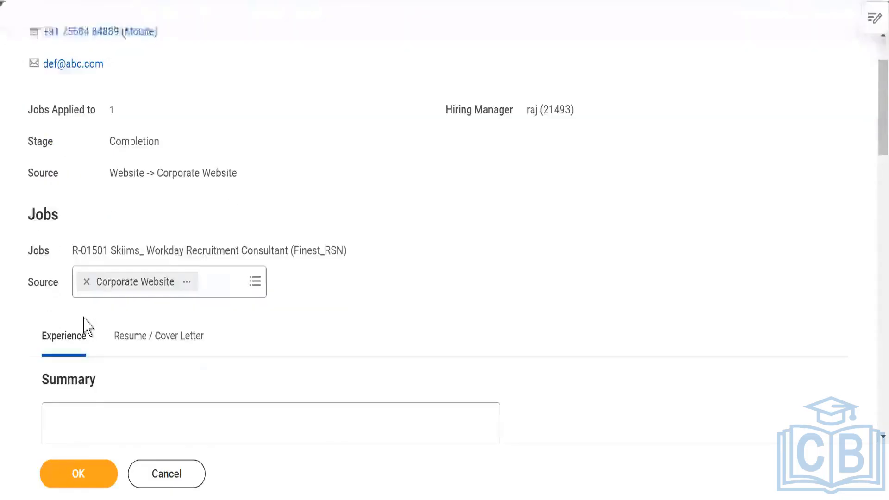
{"action": "scroll", "coordinate": [85, 327], "scroll_direction": "down", "scroll_amount": 10}
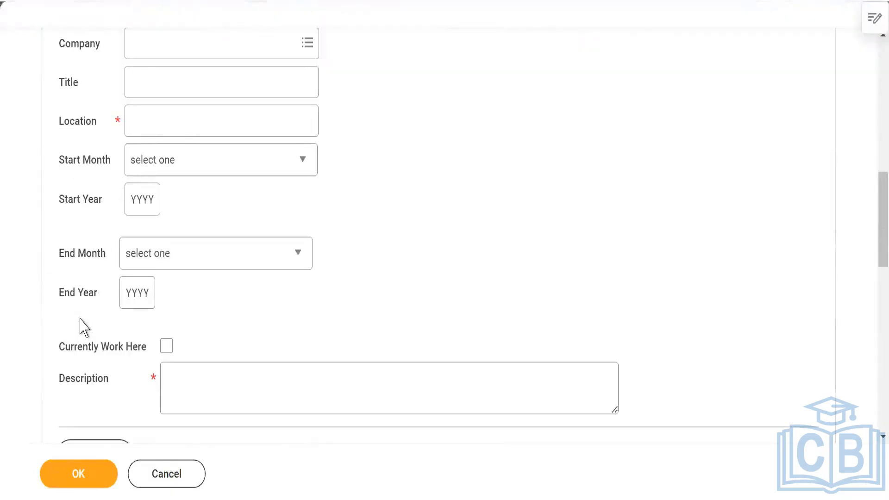
{"action": "left_click", "coordinate": [166, 119]}
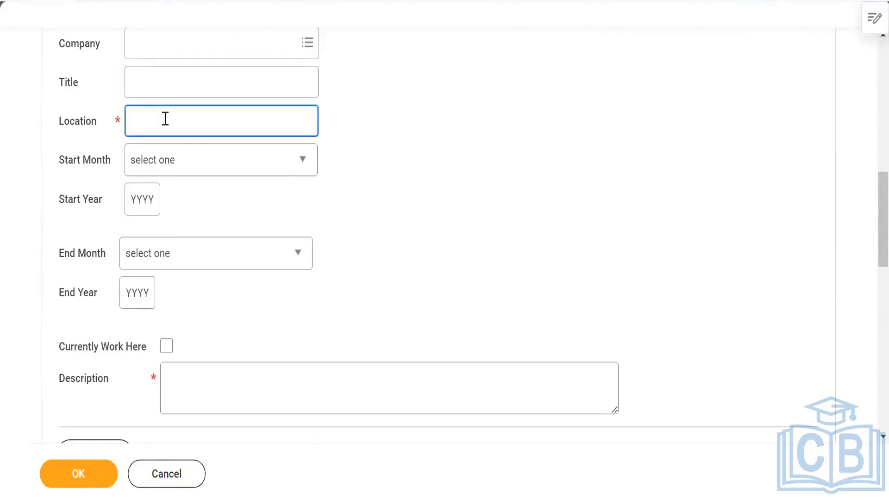
{"action": "type", "text": "Hyderabad"}
Search the Education section's schools for "ind" and select Universidad Independiente.
{"action": "scroll", "coordinate": [349, 266], "scroll_direction": "down", "scroll_amount": 5}
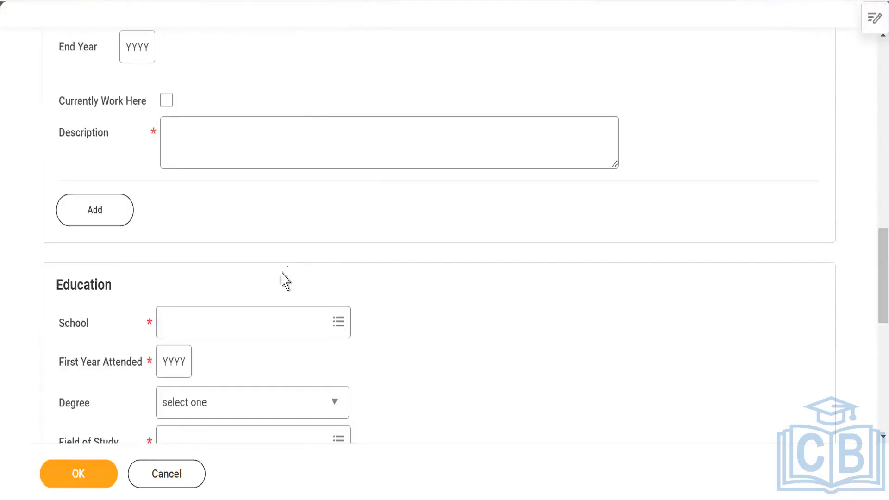
{"action": "left_click", "coordinate": [190, 322]}
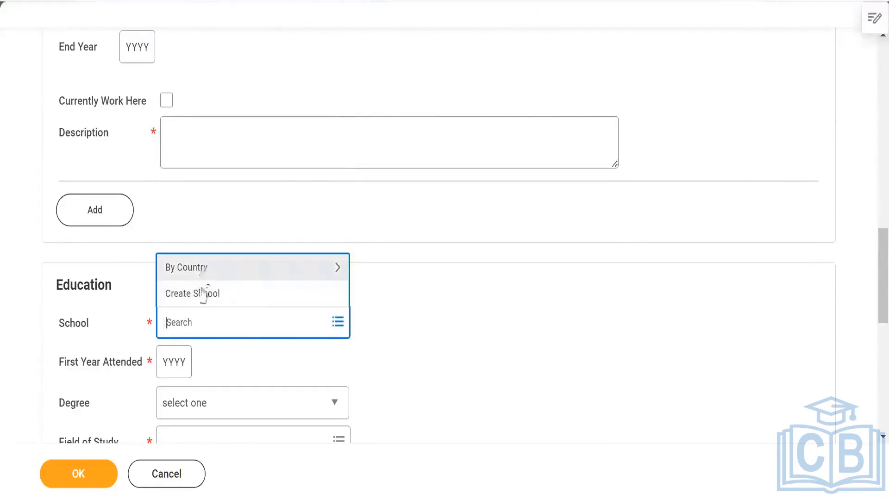
{"action": "left_click", "coordinate": [200, 271]}
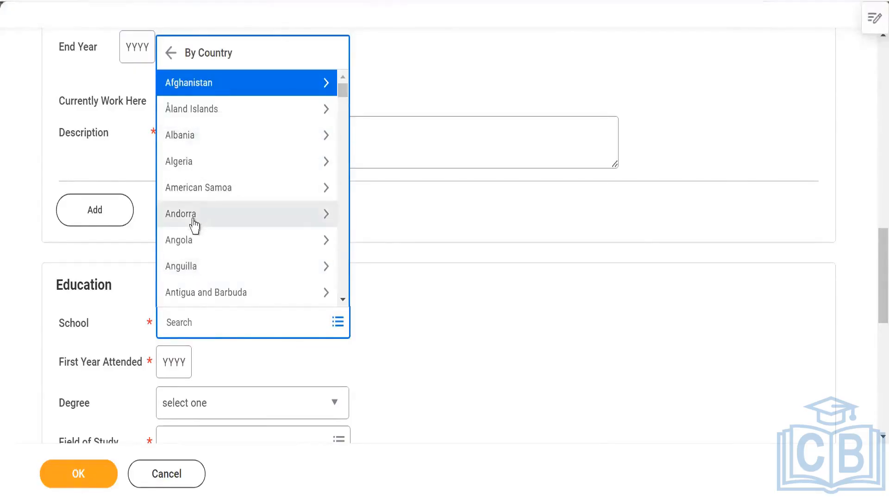
{"action": "scroll", "coordinate": [194, 226], "scroll_direction": "down", "scroll_amount": 12}
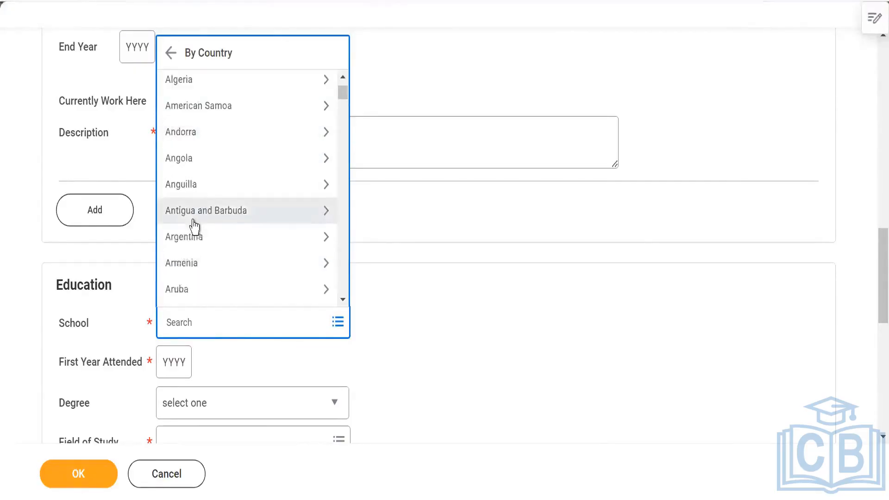
{"action": "left_click", "coordinate": [205, 322]}
{"action": "type", "text": "ind"}
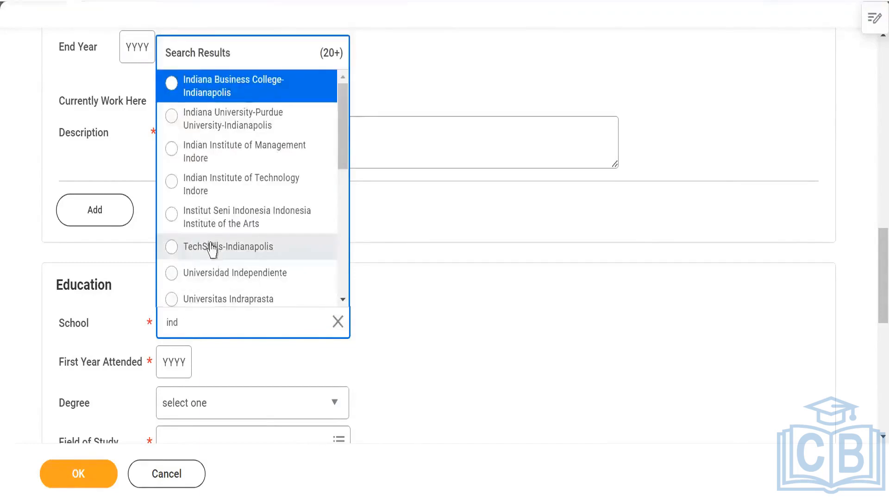
{"action": "left_click", "coordinate": [212, 274]}
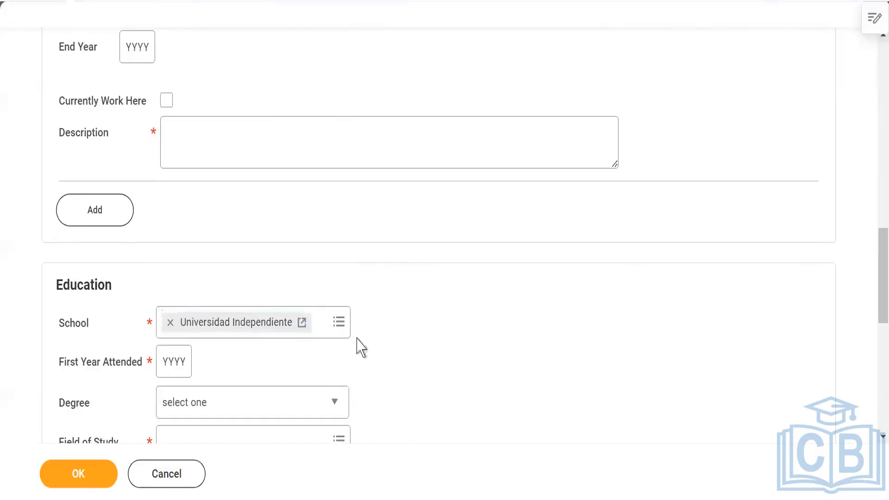
Set the education entry's first year attended to 2022 and its field of study to Accounting.
{"action": "scroll", "coordinate": [363, 347], "scroll_direction": "down", "scroll_amount": 5}
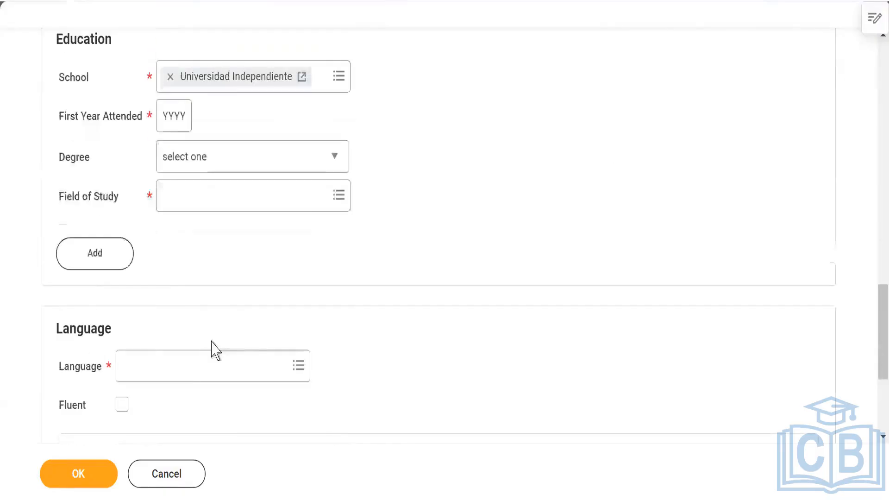
{"action": "left_click", "coordinate": [183, 117]}
{"action": "type", "text": "2022"}
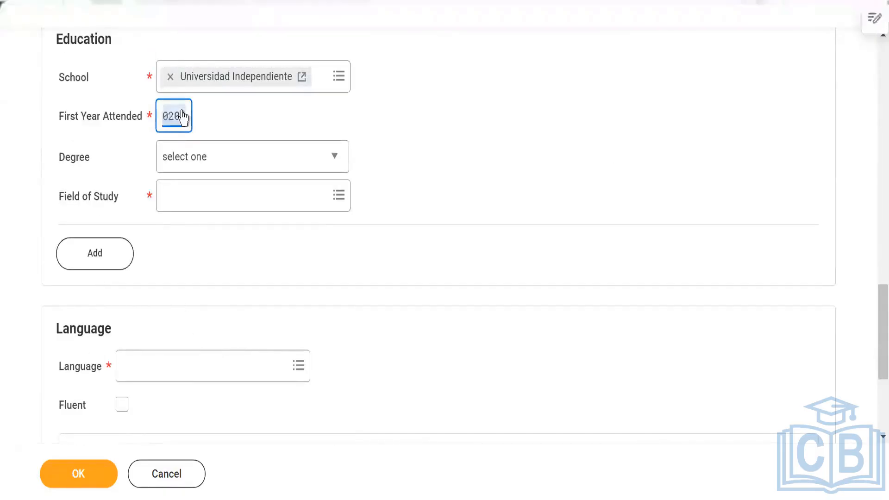
{"action": "left_click", "coordinate": [194, 200]}
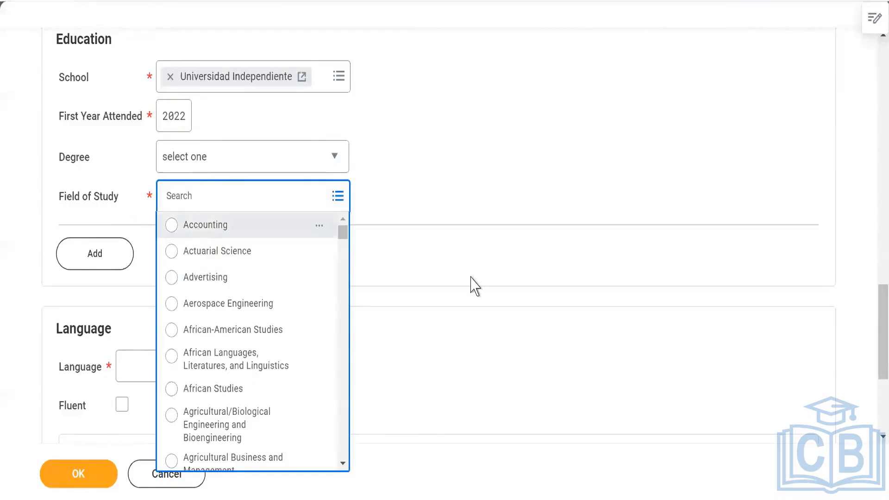
{"action": "key", "text": "Return"}
Set the application's language to English and submit the job application form.
{"action": "scroll", "coordinate": [270, 320], "scroll_direction": "down", "scroll_amount": 3}
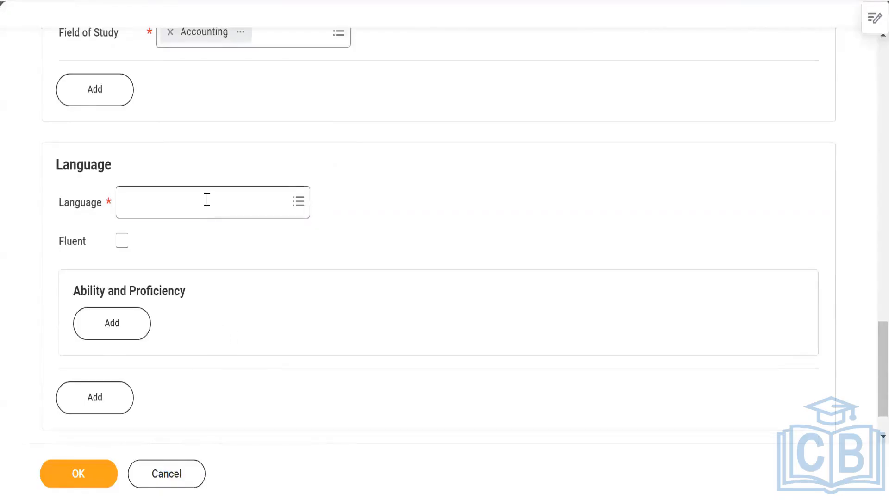
{"action": "left_click", "coordinate": [207, 200]}
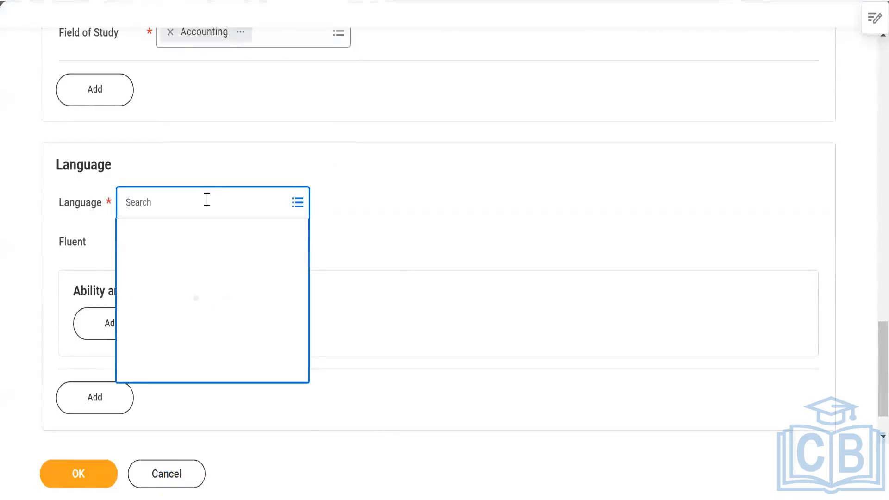
{"action": "type", "text": "eng"}
{"action": "key", "text": "Return"}
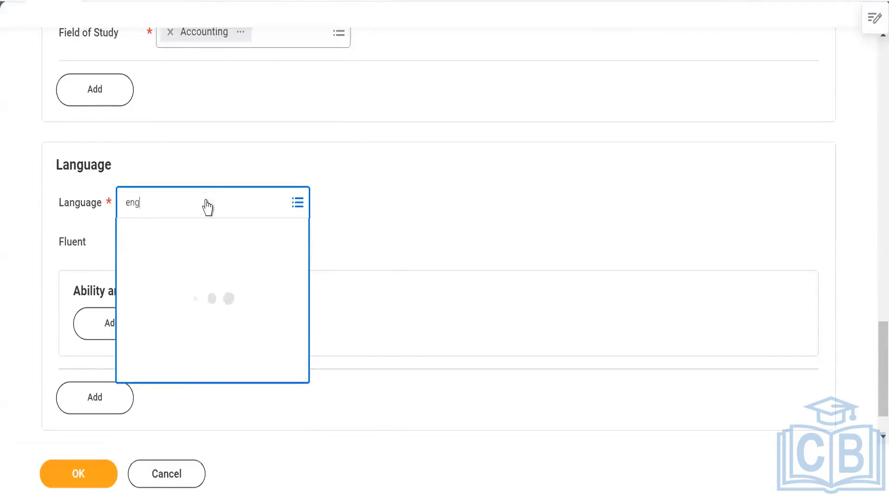
{"action": "scroll", "coordinate": [289, 275], "scroll_direction": "down", "scroll_amount": 1}
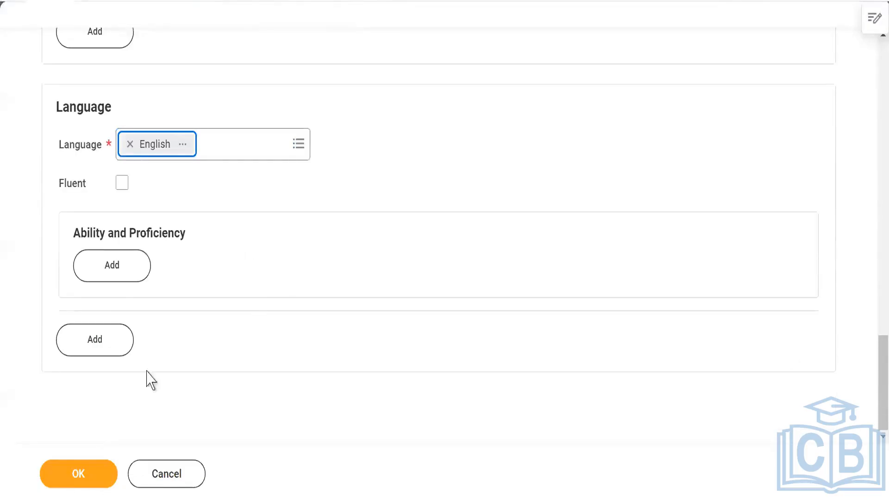
{"action": "left_click", "coordinate": [89, 472]}
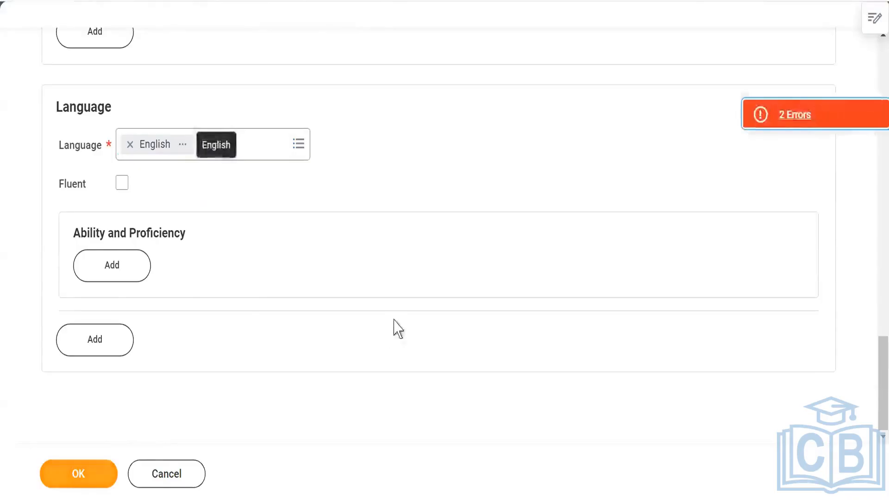
Mark the application's experience entry as a place where the candidate currently works.
{"action": "scroll", "coordinate": [394, 329], "scroll_direction": "up", "scroll_amount": 4}
{"action": "scroll", "coordinate": [393, 342], "scroll_direction": "up", "scroll_amount": 9}
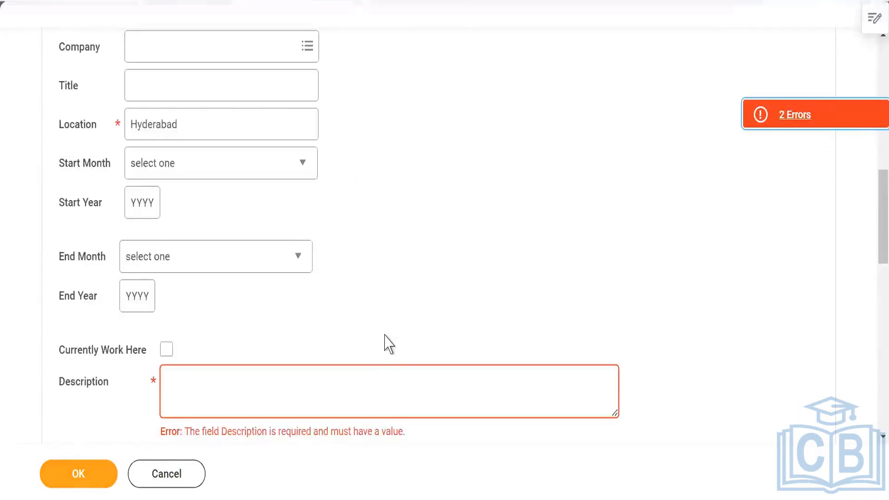
{"action": "scroll", "coordinate": [387, 343], "scroll_direction": "down", "scroll_amount": 3}
{"action": "left_click", "coordinate": [225, 216]}
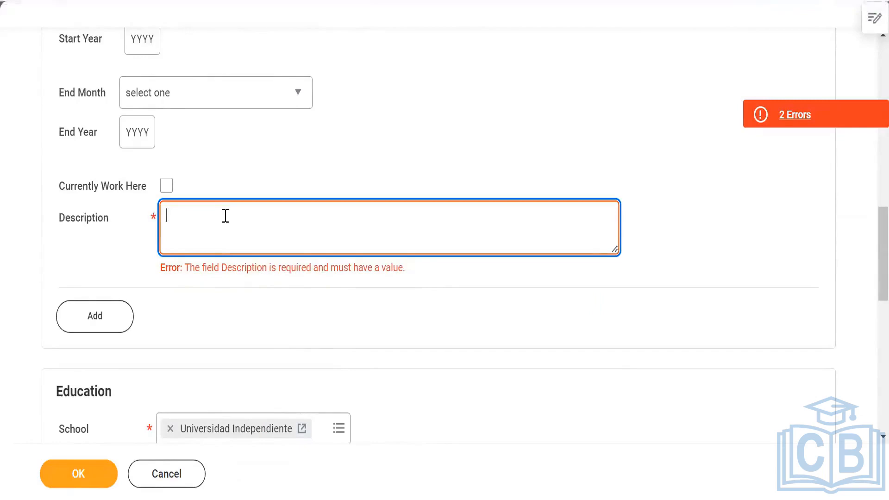
{"action": "scroll", "coordinate": [377, 248], "scroll_direction": "up", "scroll_amount": 5}
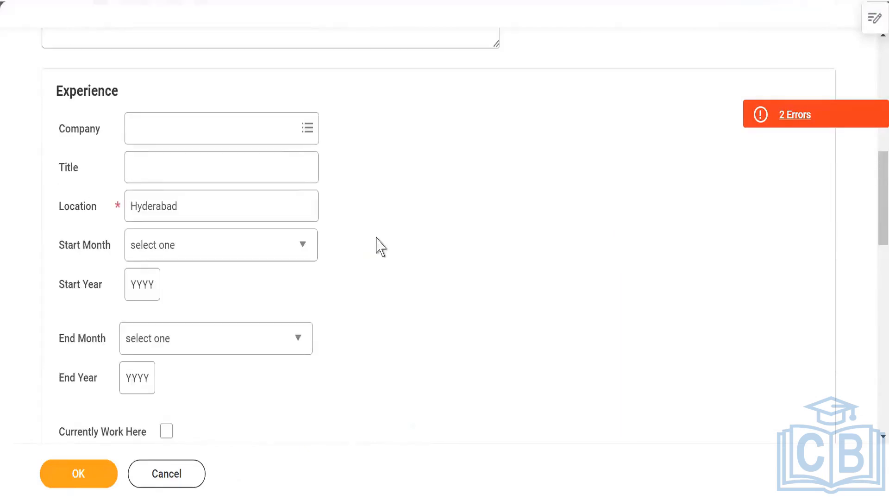
{"action": "scroll", "coordinate": [378, 248], "scroll_direction": "down", "scroll_amount": 5}
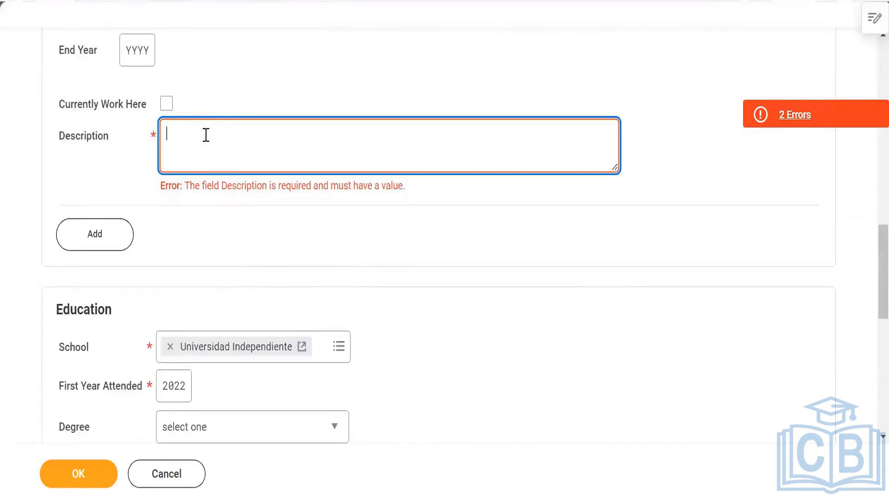
{"action": "scroll", "coordinate": [206, 134], "scroll_direction": "up", "scroll_amount": 5}
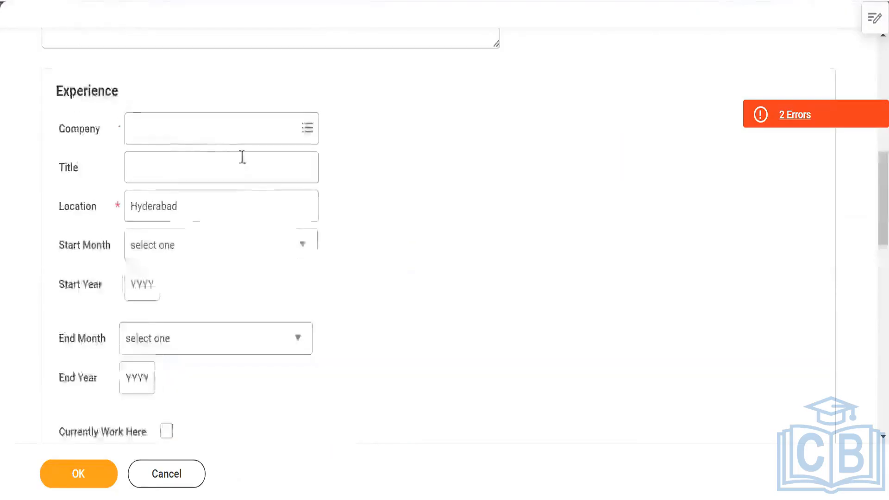
{"action": "scroll", "coordinate": [302, 216], "scroll_direction": "down", "scroll_amount": 4}
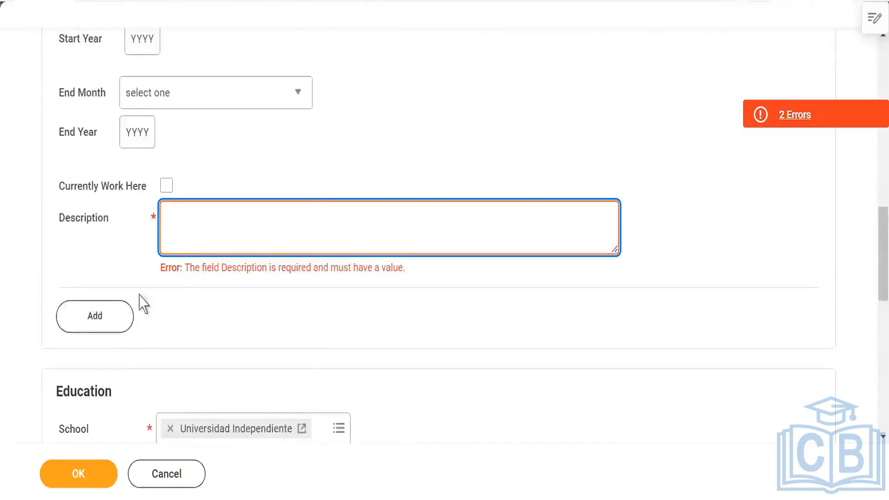
{"action": "left_click", "coordinate": [166, 184]}
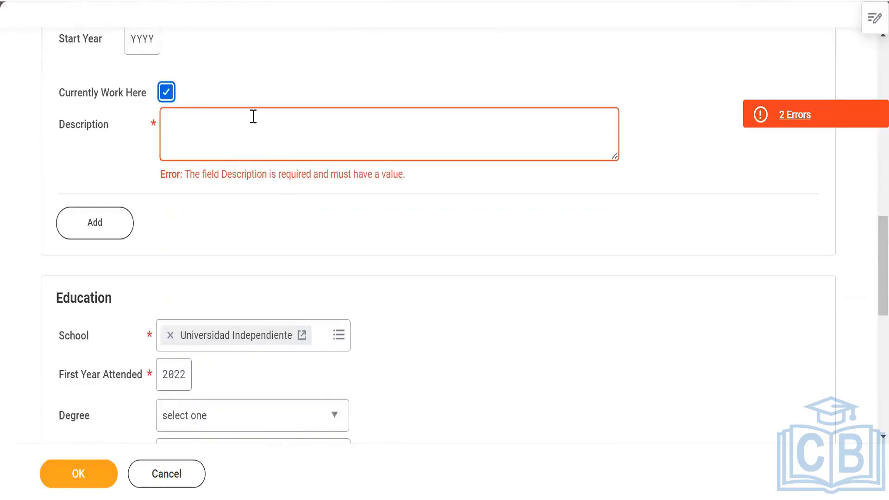
Enter "tst" as the experience entry's description and resubmit the job application form.
{"action": "left_click", "coordinate": [235, 122]}
{"action": "scroll", "coordinate": [347, 205], "scroll_direction": "up", "scroll_amount": 7}
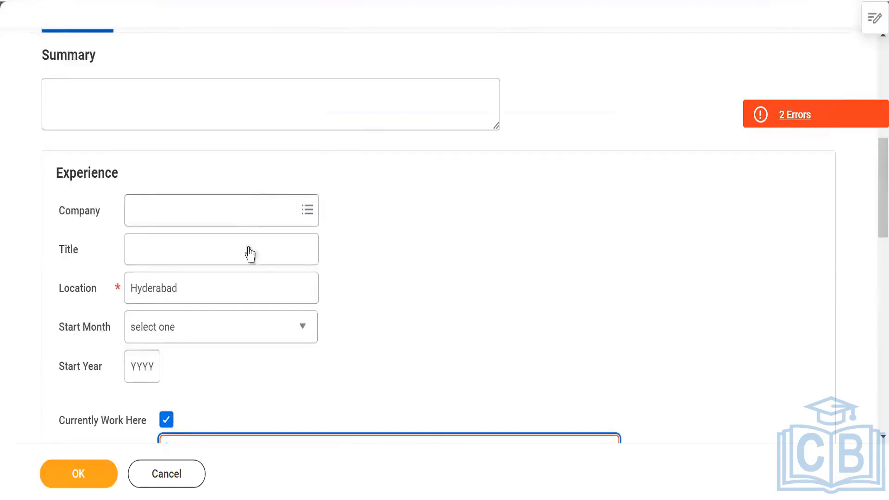
{"action": "scroll", "coordinate": [240, 227], "scroll_direction": "down", "scroll_amount": 7}
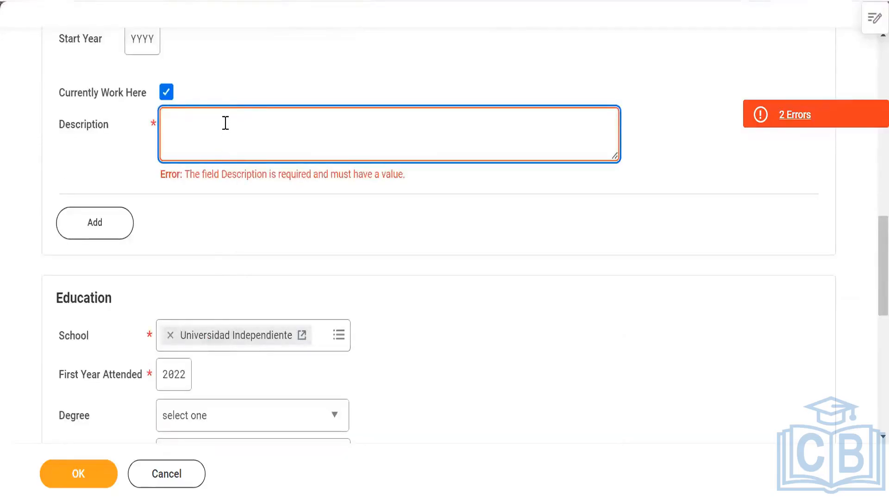
{"action": "left_click", "coordinate": [80, 473]}
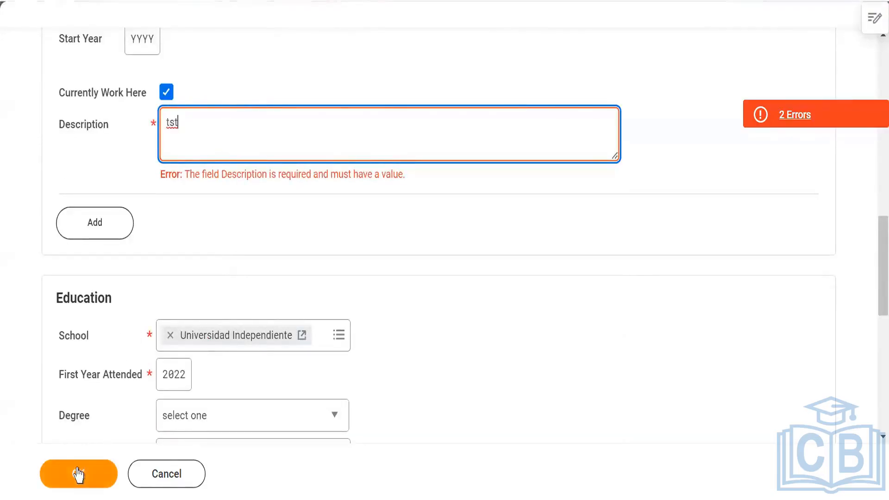
Check the submission error's details and attach the Skims Logo image file as the application's resume / cover letter.
{"action": "left_click", "coordinate": [796, 125]}
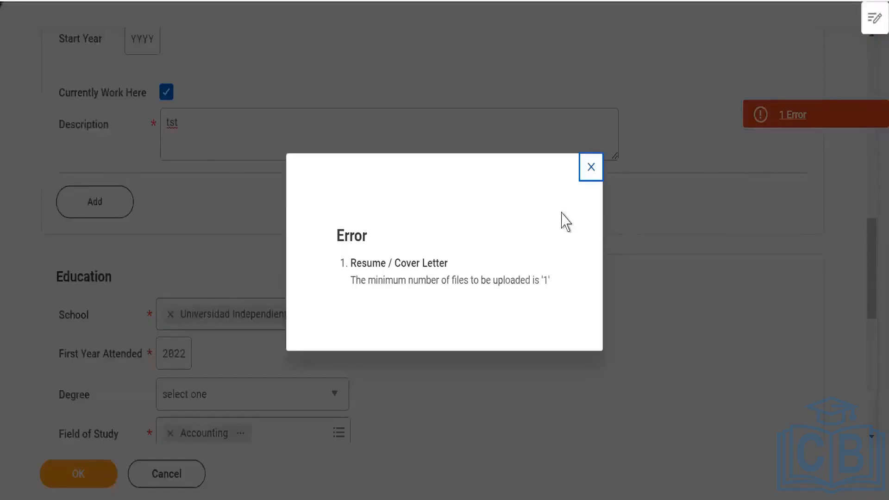
{"action": "left_click", "coordinate": [591, 168]}
{"action": "scroll", "coordinate": [308, 226], "scroll_direction": "up", "scroll_amount": 5}
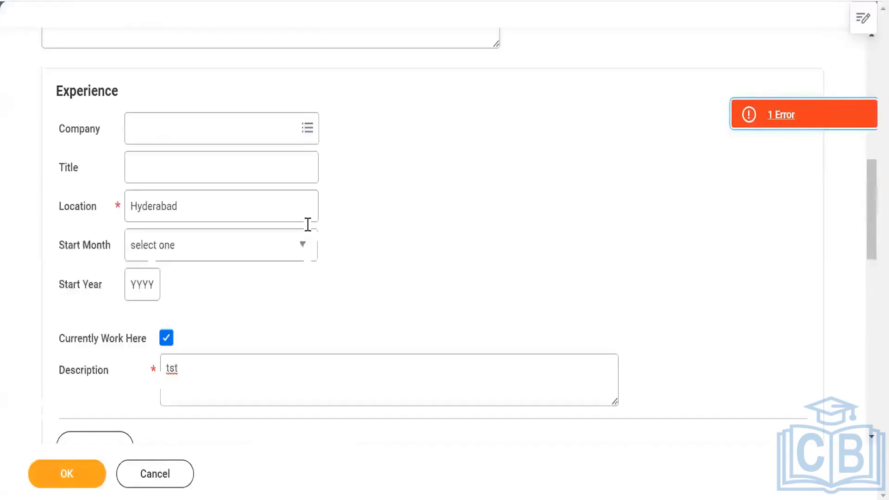
{"action": "scroll", "coordinate": [310, 271], "scroll_direction": "up", "scroll_amount": 7}
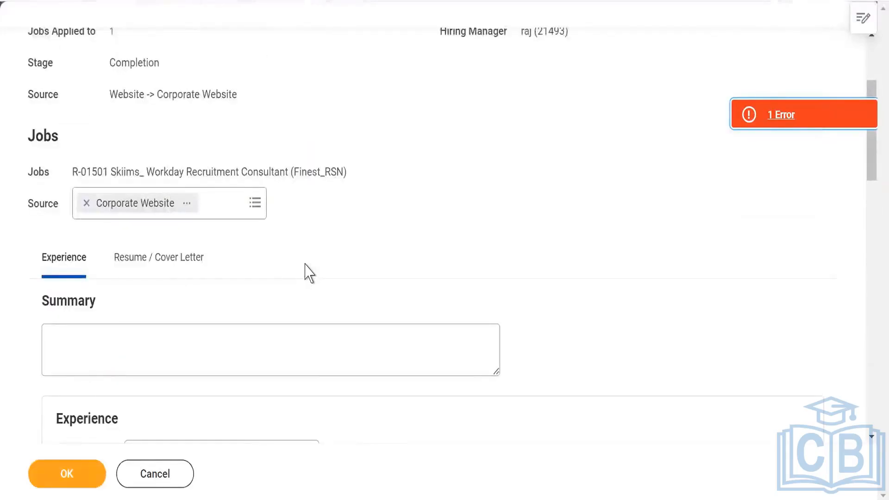
{"action": "scroll", "coordinate": [309, 273], "scroll_direction": "down", "scroll_amount": 15}
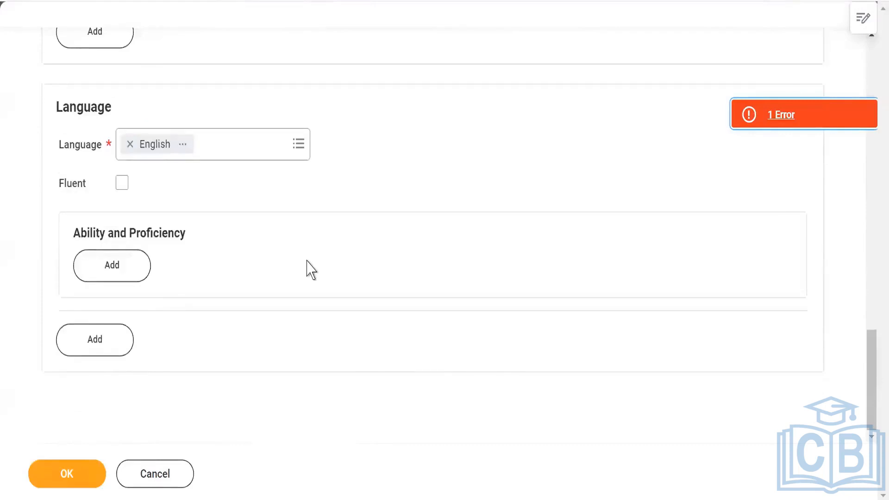
{"action": "scroll", "coordinate": [298, 273], "scroll_direction": "up", "scroll_amount": 20}
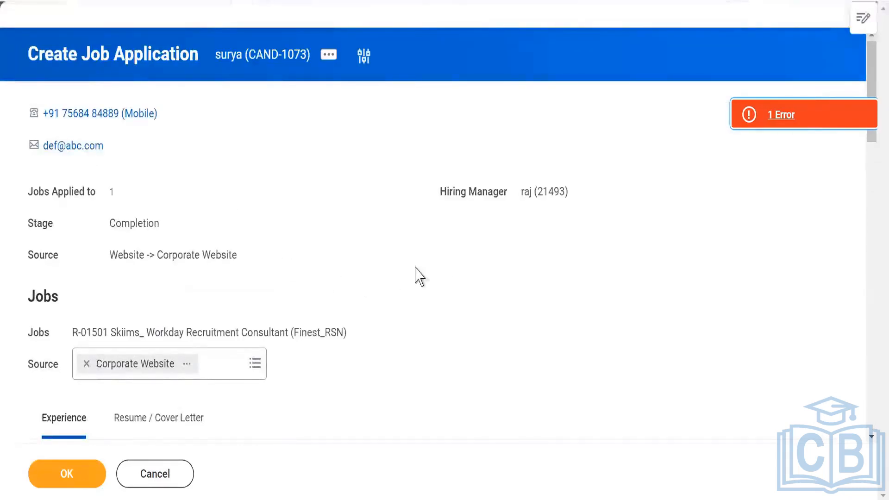
{"action": "scroll", "coordinate": [277, 263], "scroll_direction": "down", "scroll_amount": 3}
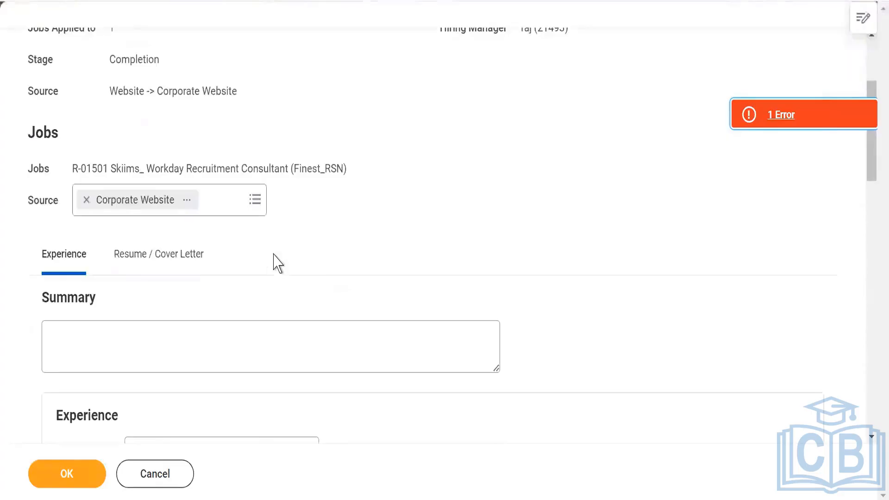
{"action": "left_click", "coordinate": [154, 254]}
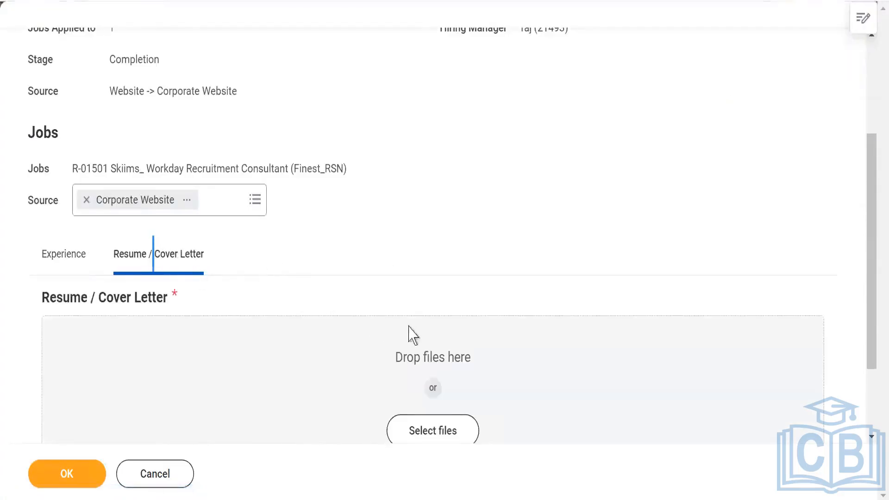
{"action": "scroll", "coordinate": [408, 338], "scroll_direction": "down", "scroll_amount": 2}
{"action": "left_click", "coordinate": [422, 331]}
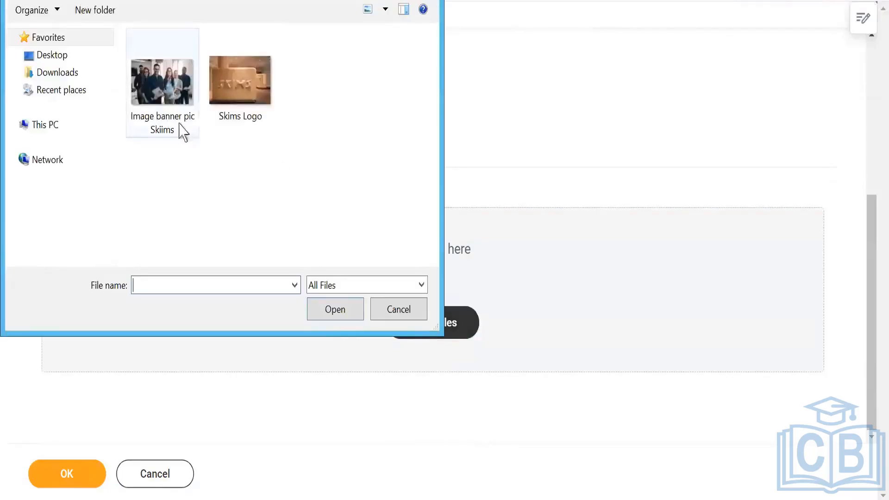
{"action": "double_click", "coordinate": [230, 99]}
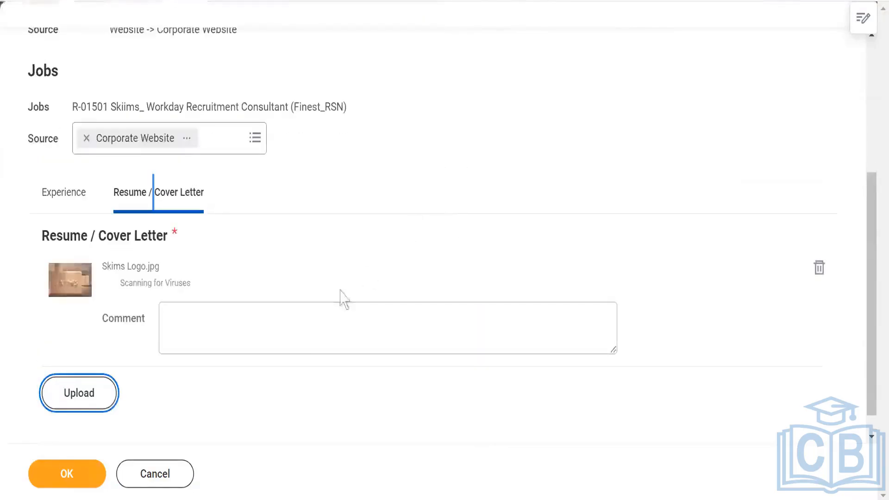
Attach the Skims Logo image a second time as a resume / cover letter file and resubmit the application.
{"action": "left_click", "coordinate": [75, 396]}
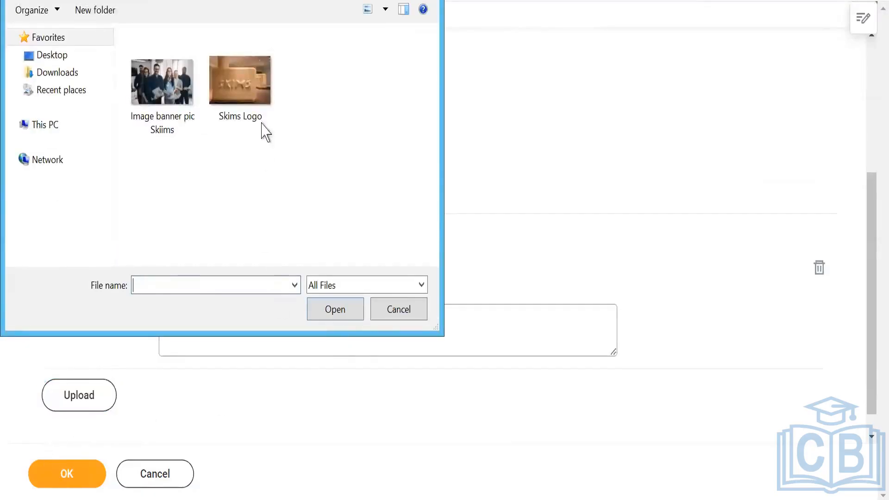
{"action": "double_click", "coordinate": [240, 88]}
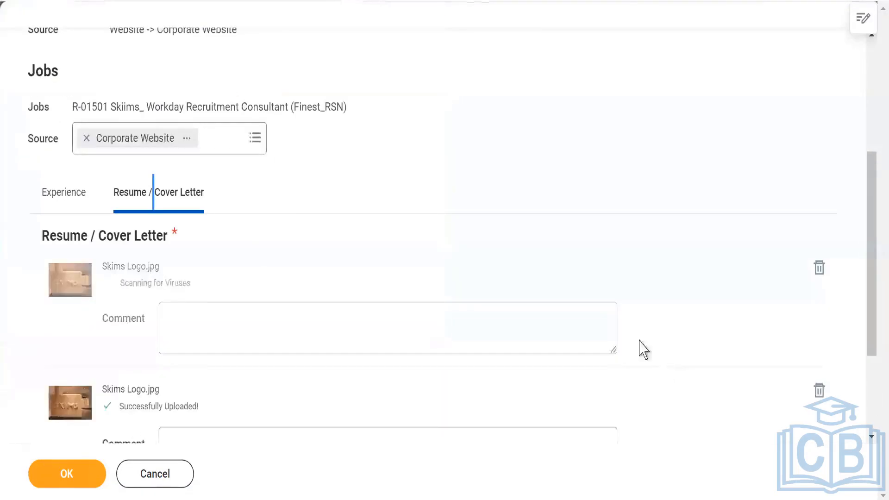
{"action": "scroll", "coordinate": [128, 250], "scroll_direction": "down", "scroll_amount": 3}
{"action": "left_click", "coordinate": [77, 473]}
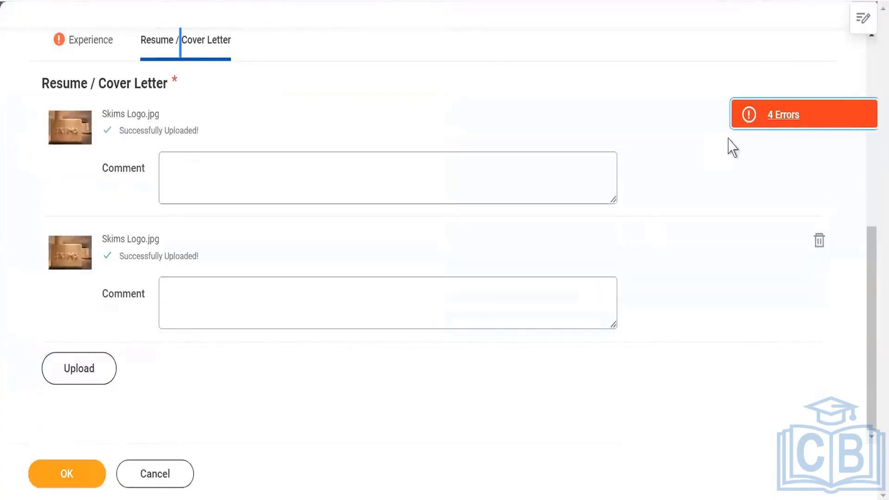
Check the listed submission errors, set the experience entry's company to Accenture and resubmit the application.
{"action": "left_click", "coordinate": [766, 121]}
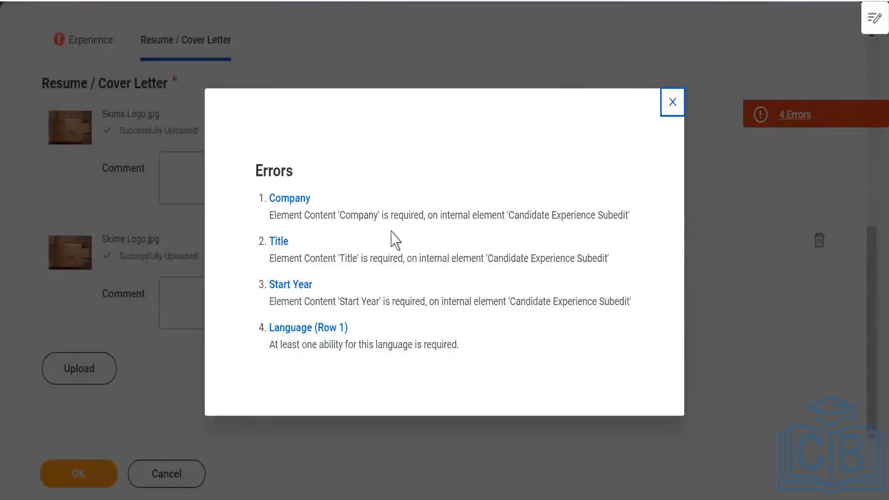
{"action": "left_click", "coordinate": [670, 112]}
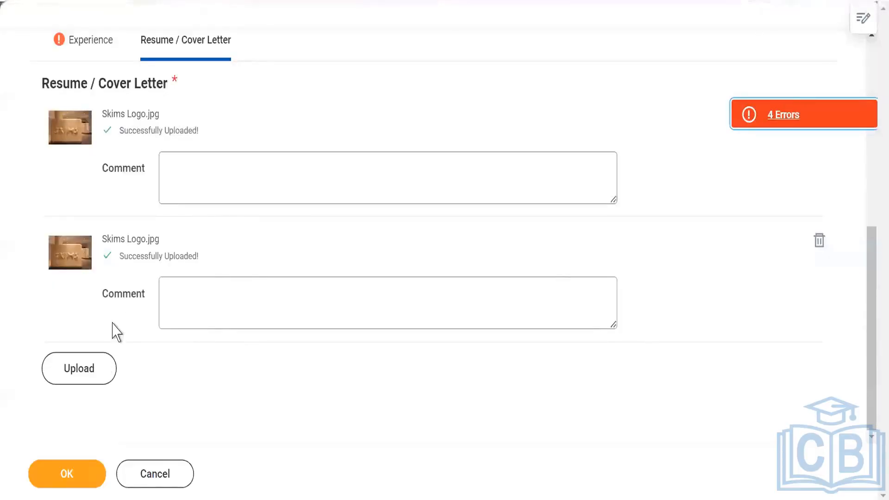
{"action": "scroll", "coordinate": [137, 271], "scroll_direction": "up", "scroll_amount": 4}
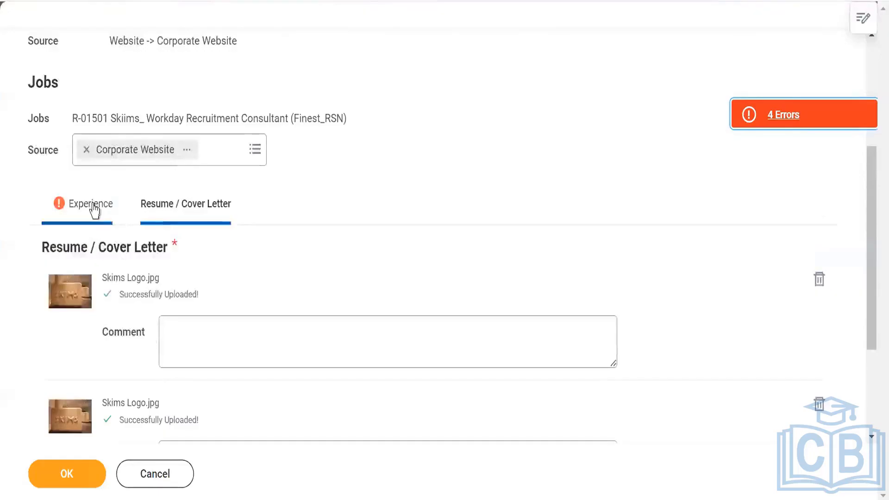
{"action": "left_click", "coordinate": [96, 208]}
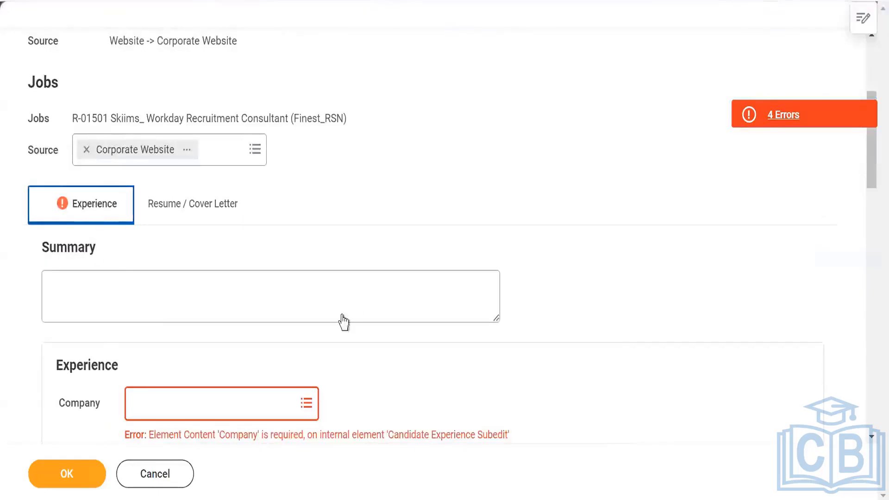
{"action": "scroll", "coordinate": [344, 322], "scroll_direction": "down", "scroll_amount": 5}
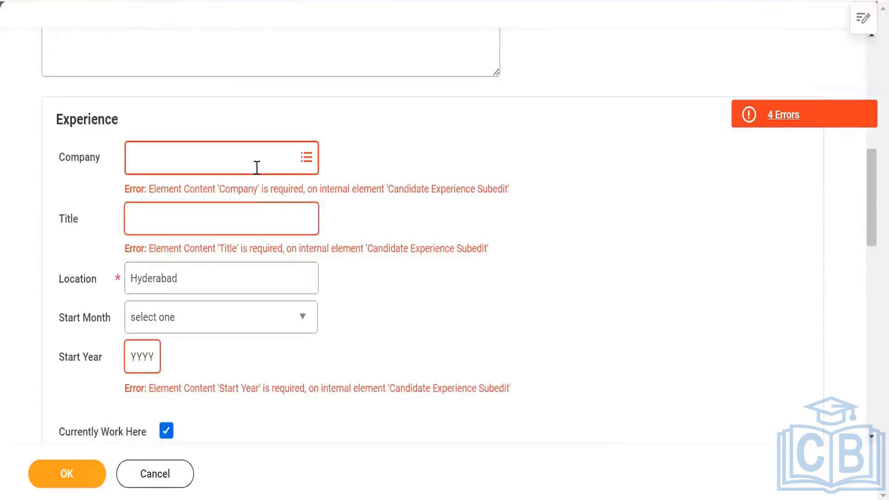
{"action": "left_click", "coordinate": [257, 167]}
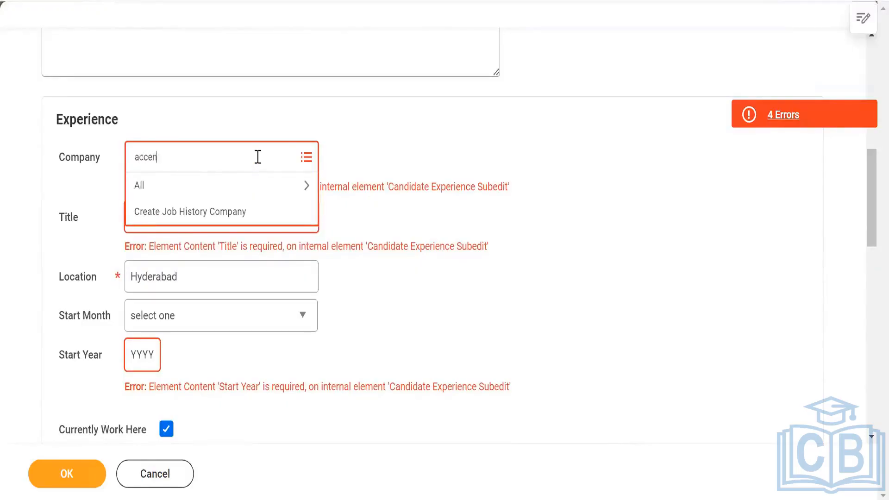
{"action": "key", "text": "Return"}
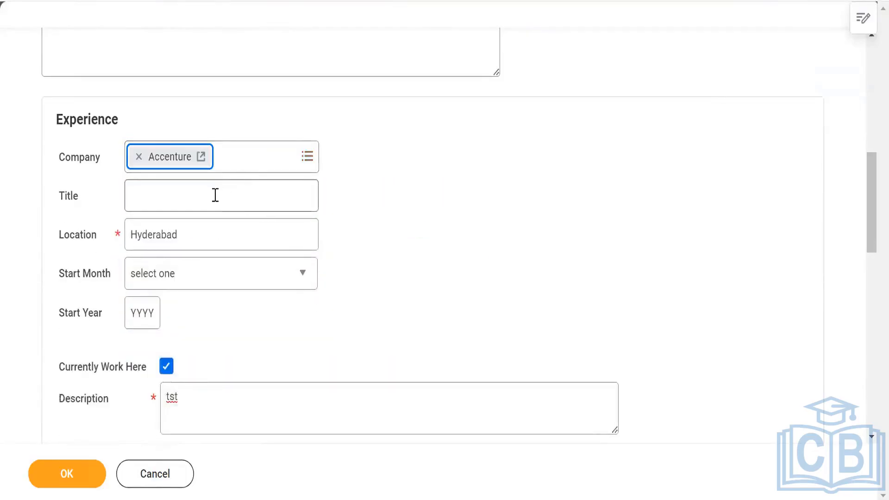
{"action": "scroll", "coordinate": [227, 247], "scroll_direction": "down", "scroll_amount": 2}
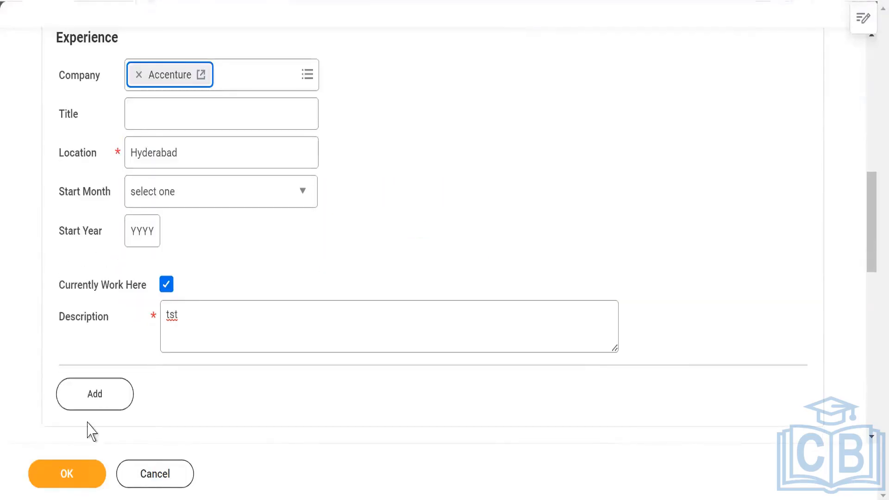
{"action": "left_click", "coordinate": [71, 474]}
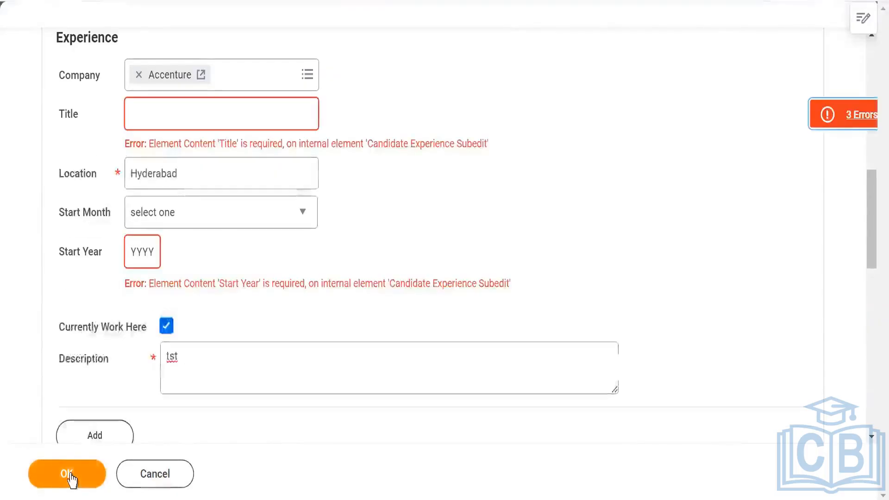
Set the experience entry's title to Workday analyst and its start year to 2017, and resubmit the application.
{"action": "left_click", "coordinate": [177, 104]}
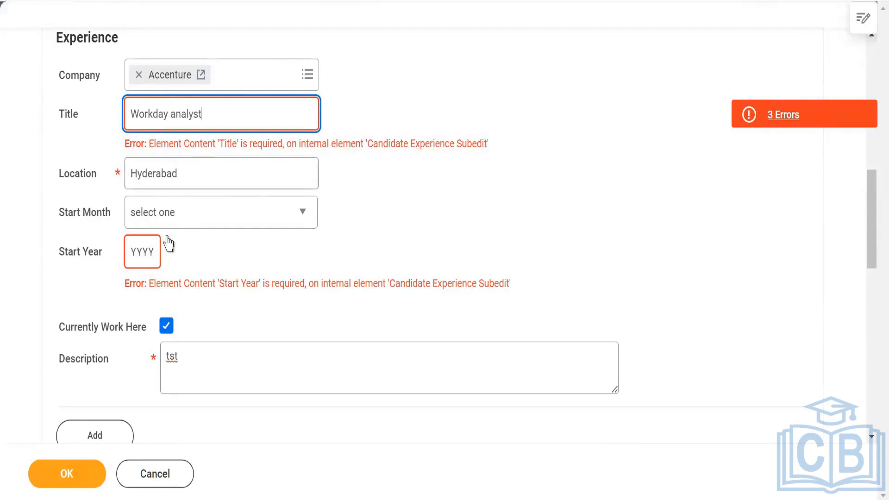
{"action": "left_click", "coordinate": [143, 256]}
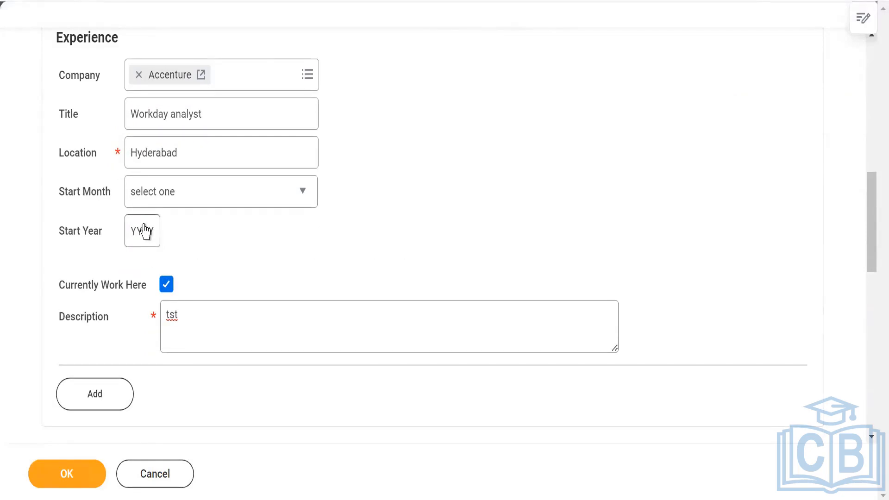
{"action": "left_click", "coordinate": [144, 229]}
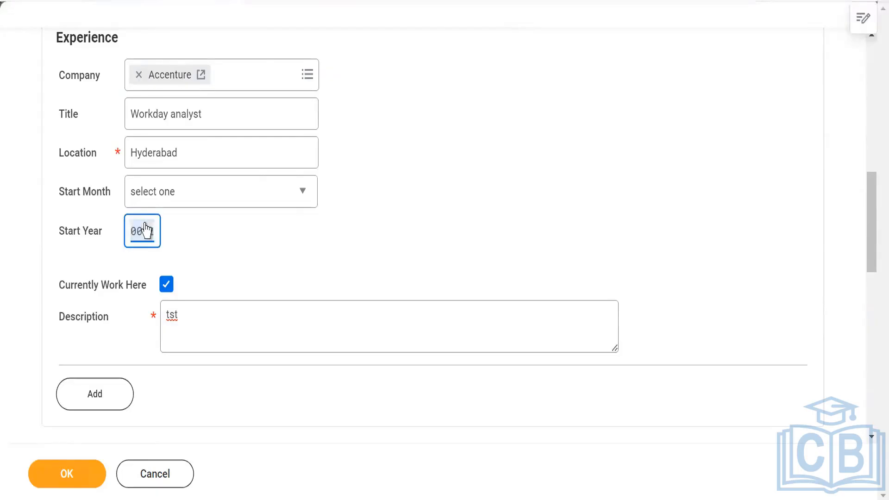
{"action": "left_click", "coordinate": [67, 473]}
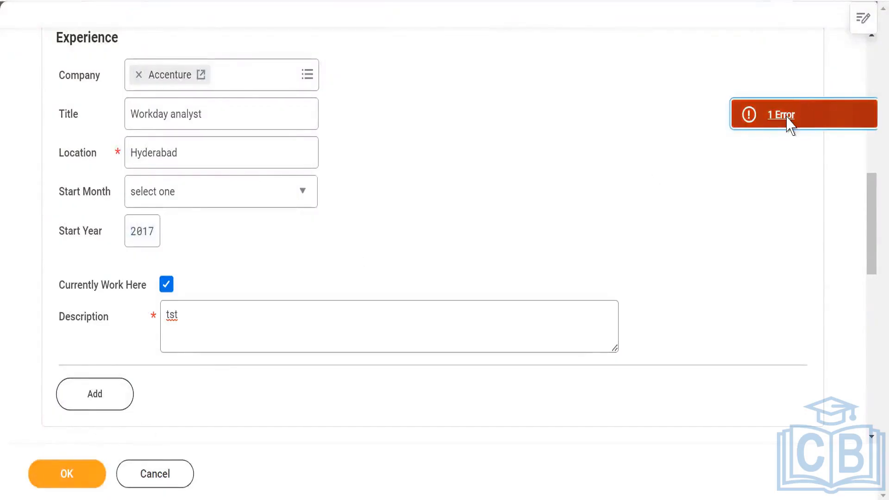
Check the remaining submission error's details and look through the application form for the flagged Language entry.
{"action": "left_click", "coordinate": [788, 119]}
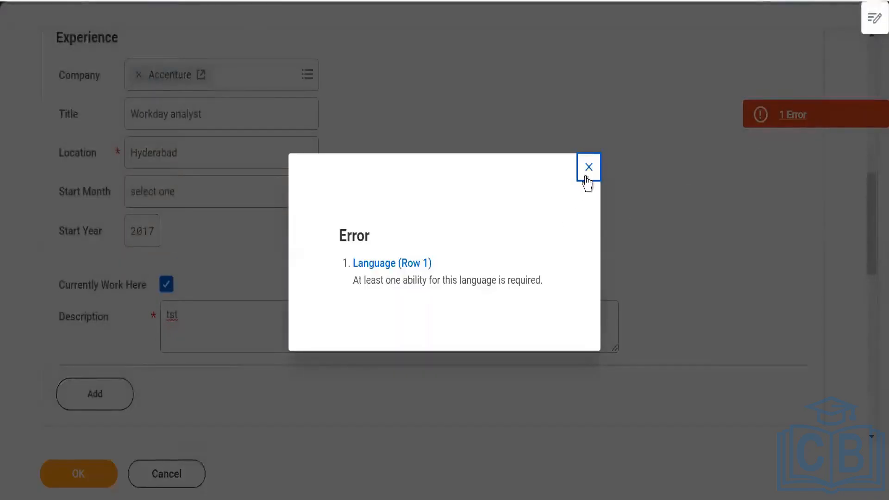
{"action": "left_click", "coordinate": [588, 171]}
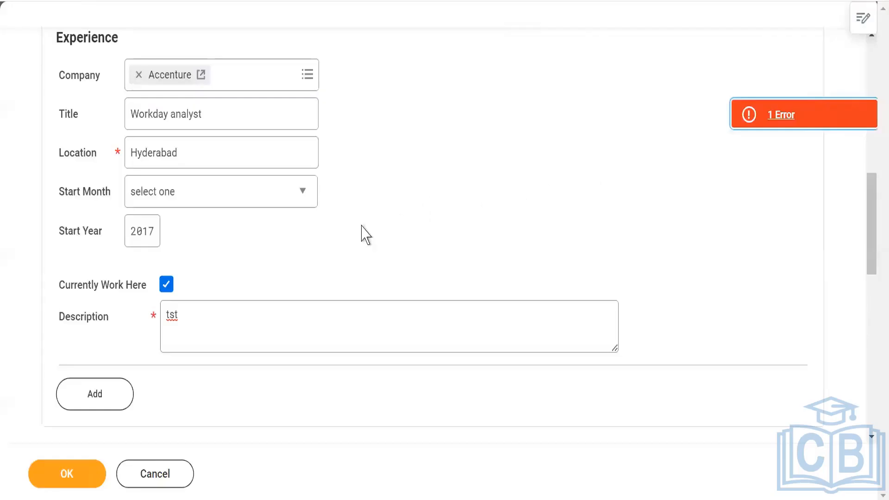
{"action": "scroll", "coordinate": [366, 235], "scroll_direction": "down", "scroll_amount": 5}
{"action": "scroll", "coordinate": [366, 235], "scroll_direction": "up", "scroll_amount": 10}
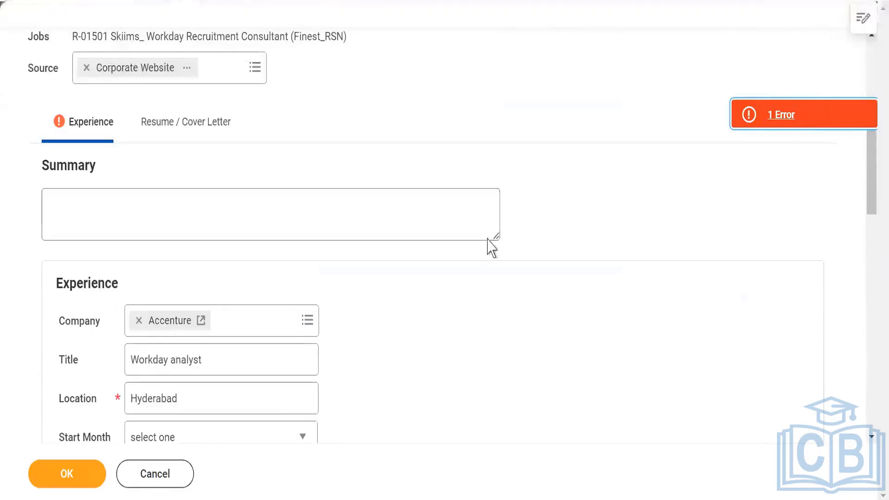
{"action": "scroll", "coordinate": [486, 244], "scroll_direction": "up", "scroll_amount": 5}
{"action": "scroll", "coordinate": [516, 282], "scroll_direction": "down", "scroll_amount": 3}
{"action": "scroll", "coordinate": [558, 285], "scroll_direction": "down", "scroll_amount": 10}
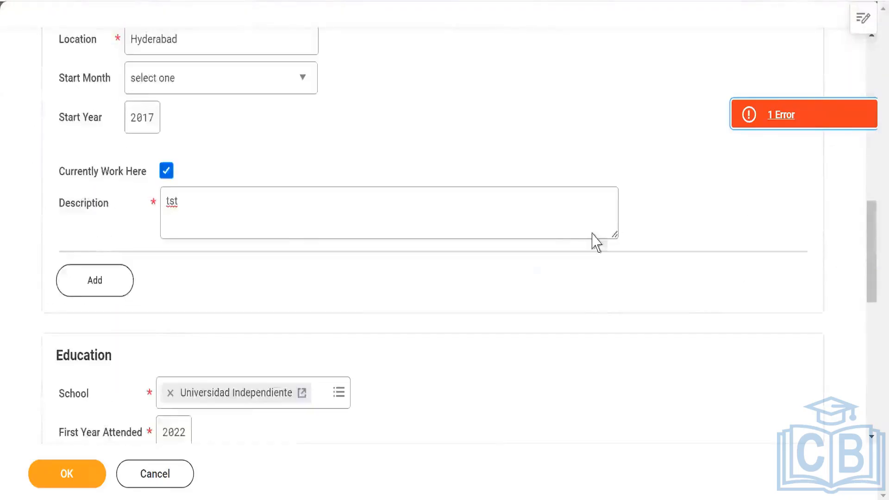
{"action": "scroll", "coordinate": [595, 242], "scroll_direction": "up", "scroll_amount": 4}
{"action": "scroll", "coordinate": [481, 215], "scroll_direction": "down", "scroll_amount": 8}
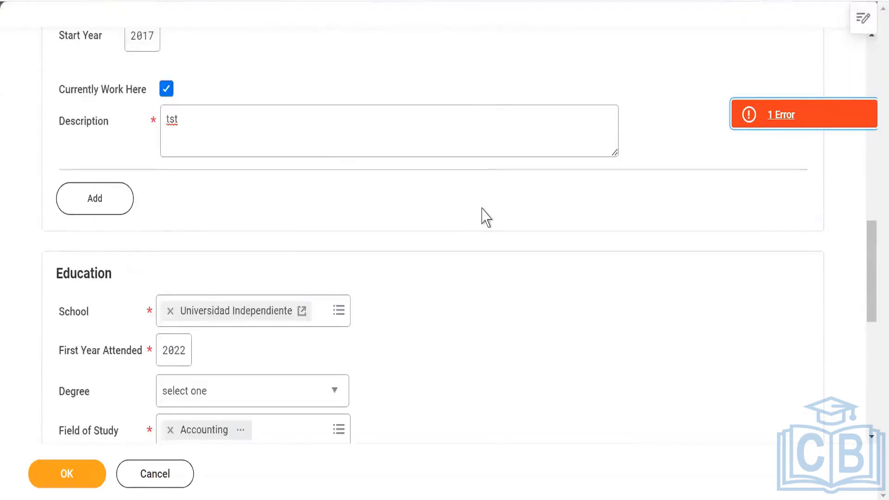
{"action": "scroll", "coordinate": [365, 240], "scroll_direction": "down", "scroll_amount": 3}
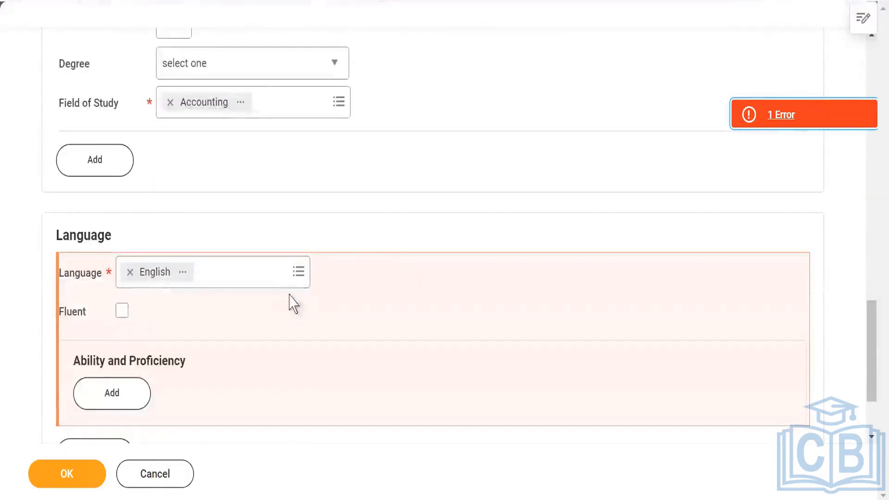
Mark English as fluent in the Language section and add an ability entry set to Speaking.
{"action": "left_click", "coordinate": [121, 312]}
{"action": "left_click", "coordinate": [114, 400]}
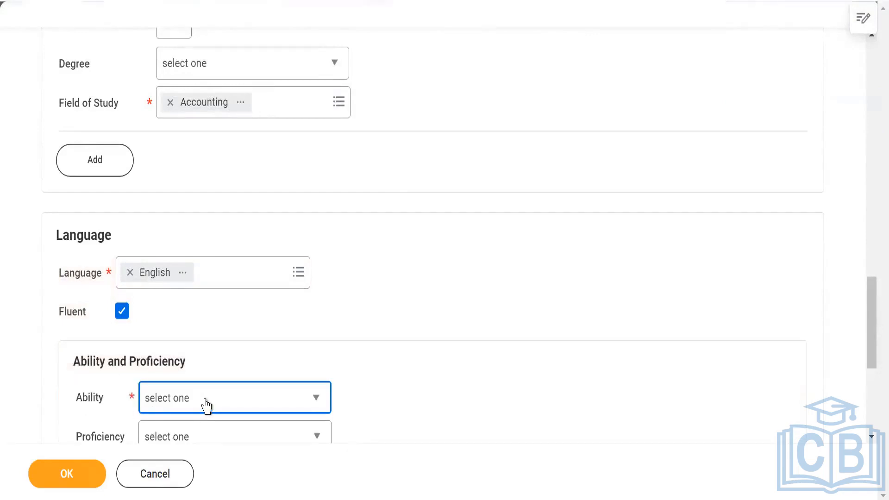
{"action": "left_click", "coordinate": [207, 406]}
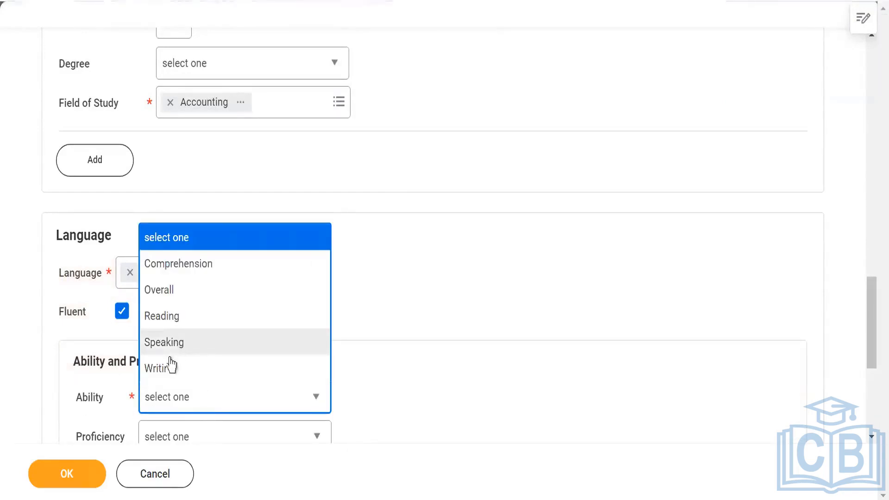
{"action": "left_click", "coordinate": [174, 344]}
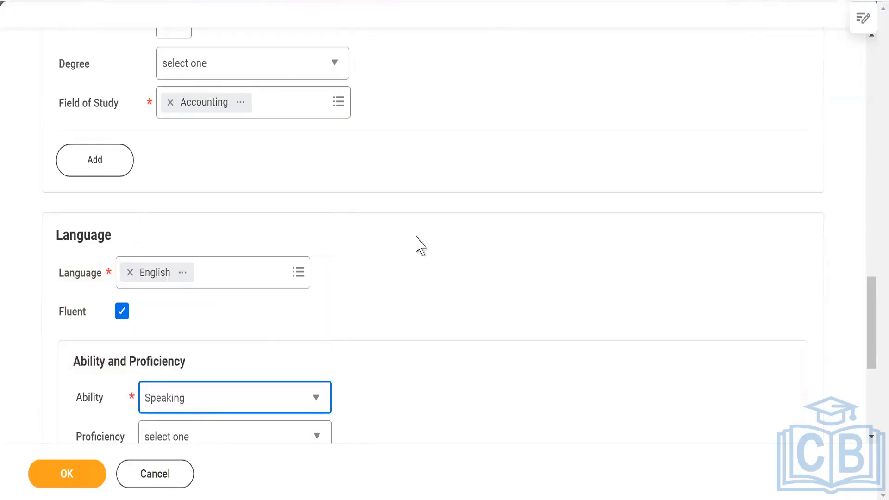
Set the Speaking ability's proficiency to 5 - Fluent and submit the job application.
{"action": "scroll", "coordinate": [407, 243], "scroll_direction": "down", "scroll_amount": 3}
{"action": "left_click", "coordinate": [292, 277]}
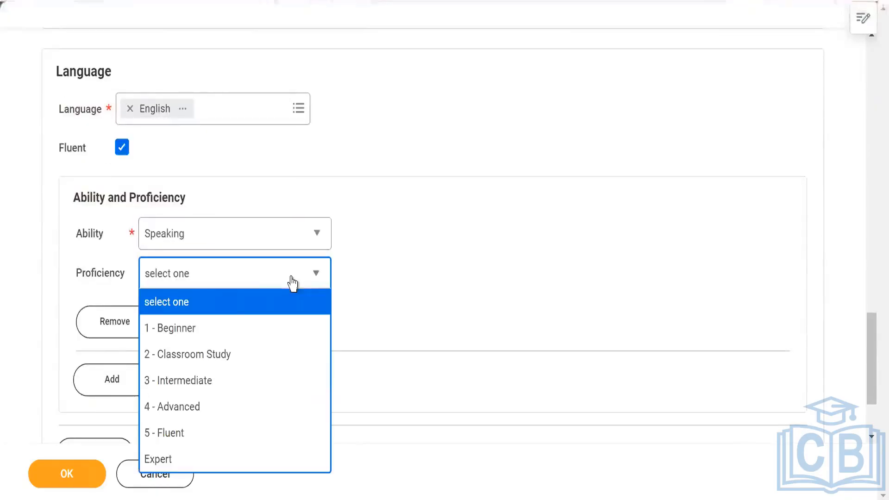
{"action": "left_click", "coordinate": [172, 432]}
{"action": "left_click", "coordinate": [72, 472]}
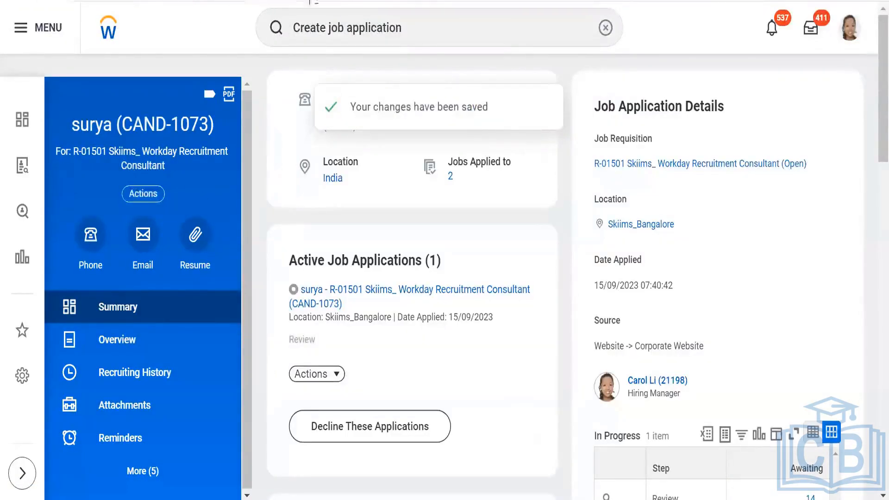
Search for "JR: Skiims" and open the R-01501 Skiims_ Workday Recruitment Consultant requisition.
{"action": "left_click", "coordinate": [605, 27]}
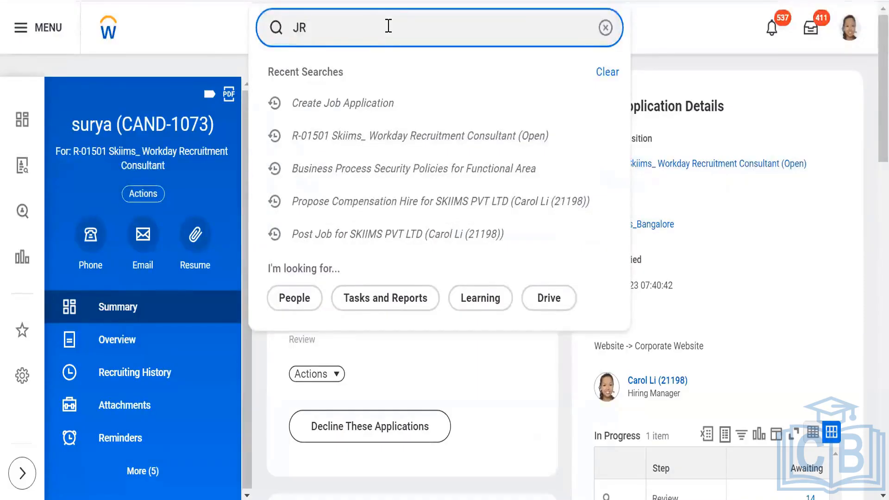
{"action": "type", "text": "JR:"}
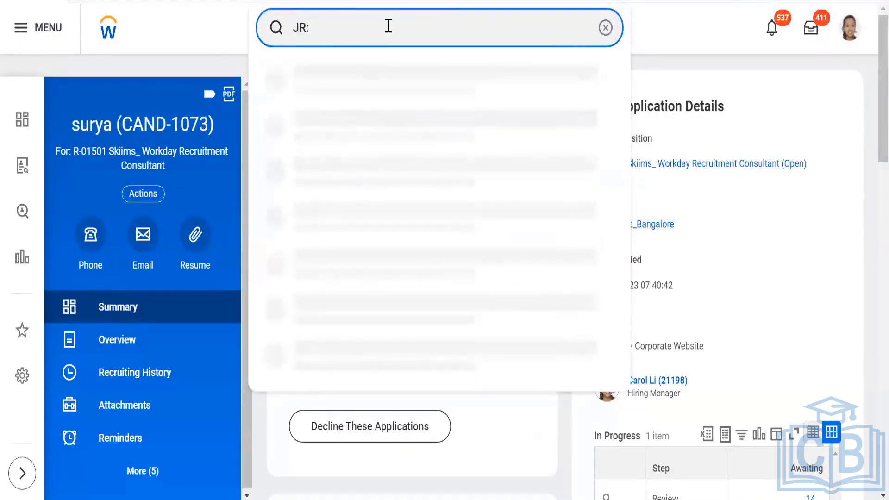
{"action": "type", "text": " Skiims"}
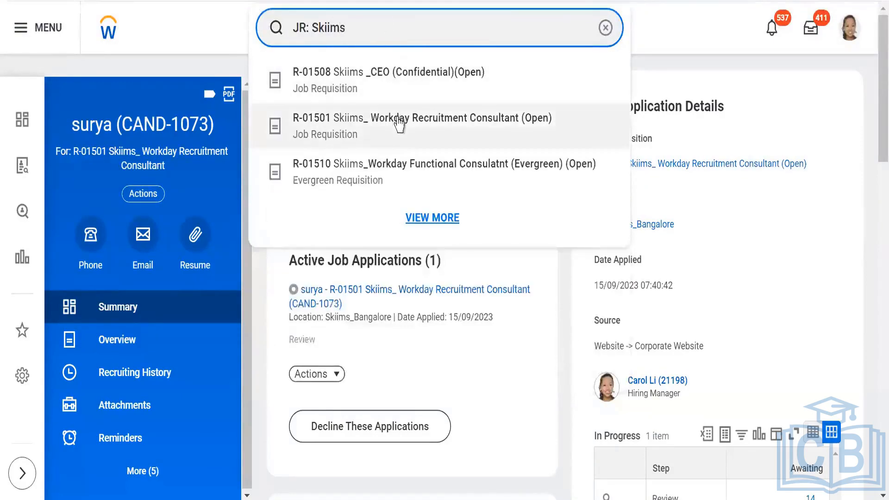
{"action": "left_click", "coordinate": [401, 125]}
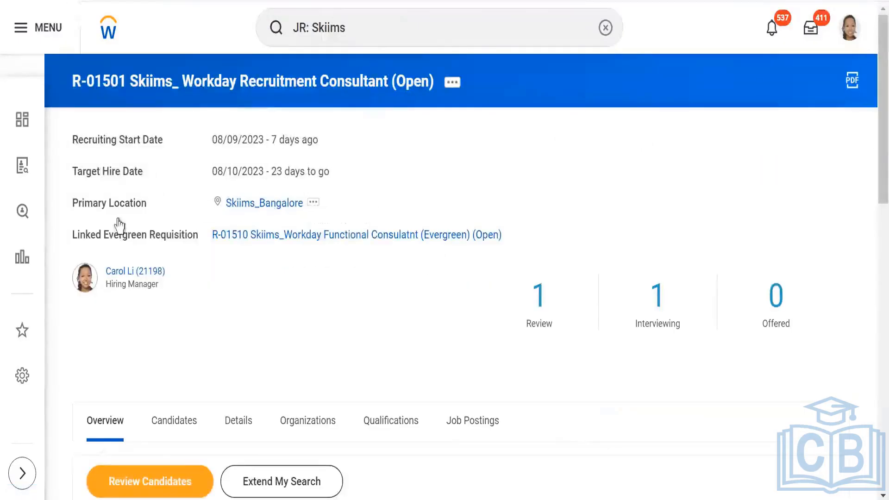
Open the review page for the requisition's Review-stage candidates from its candidate pipeline.
{"action": "scroll", "coordinate": [157, 234], "scroll_direction": "down", "scroll_amount": 5}
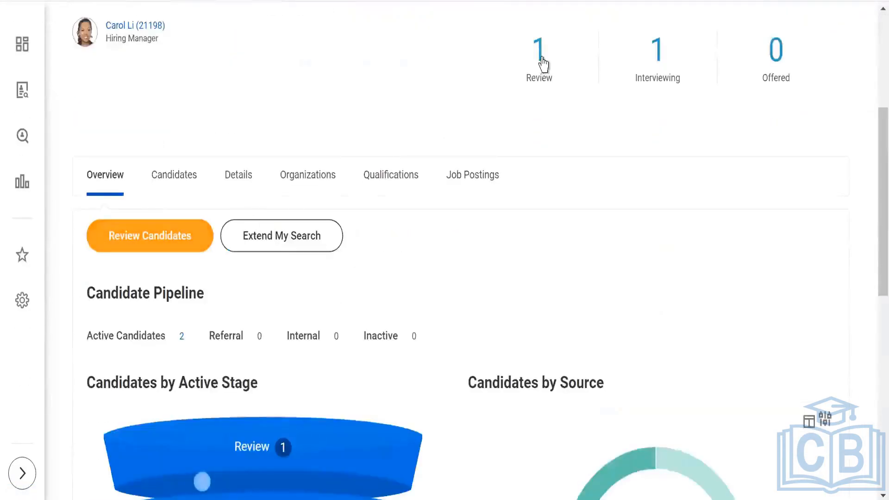
{"action": "left_click", "coordinate": [206, 240]}
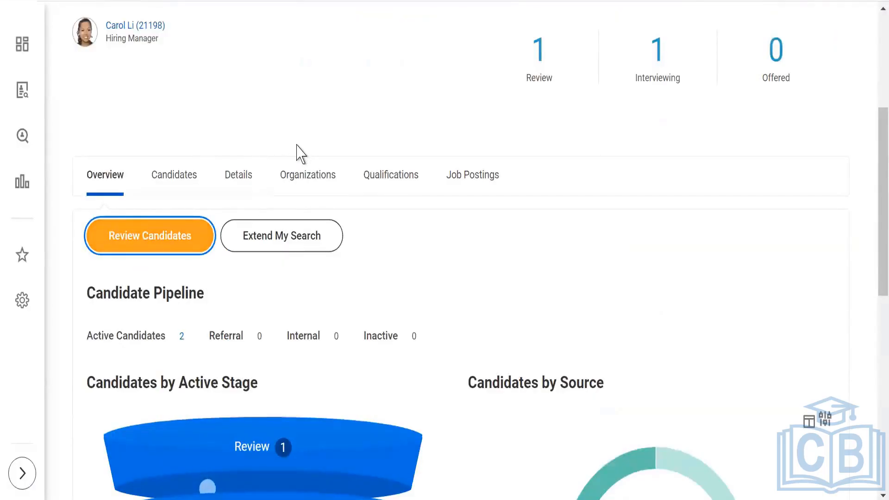
{"action": "scroll", "coordinate": [278, 160], "scroll_direction": "down", "scroll_amount": 5}
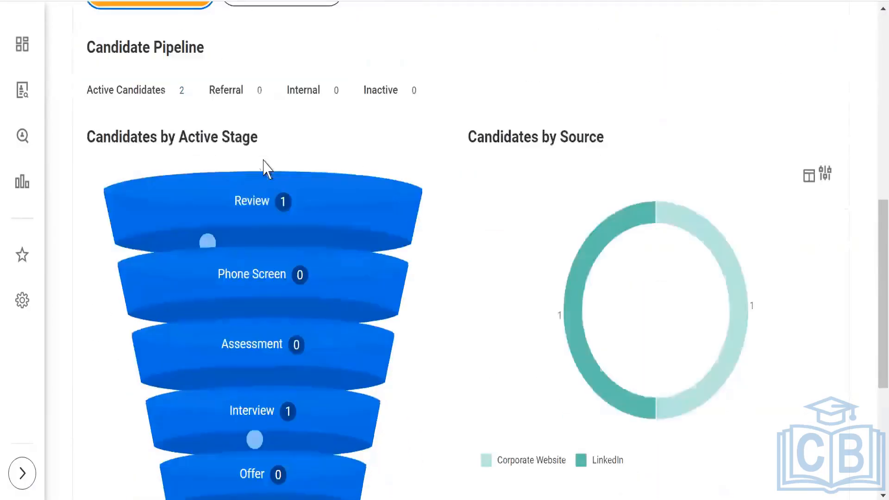
{"action": "left_click", "coordinate": [194, 183]}
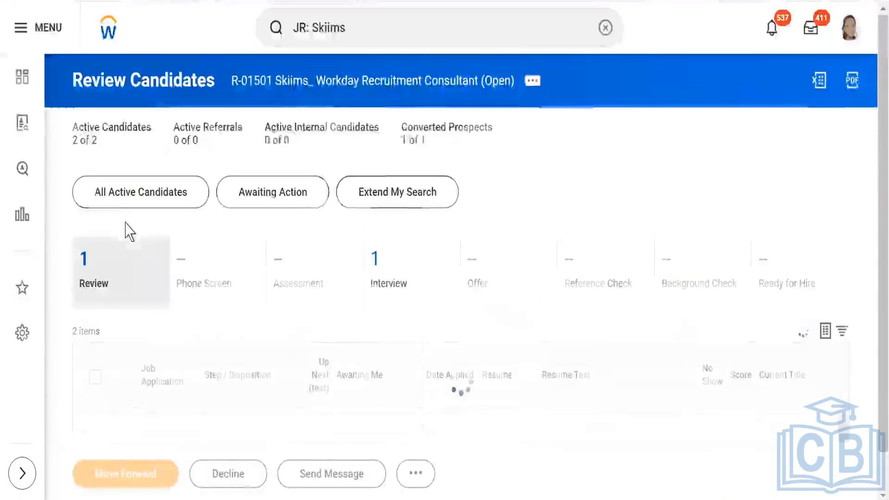
Examine the requisition's candidate list, including each applicant's step, pending action and attached resumes.
{"action": "scroll", "coordinate": [128, 231], "scroll_direction": "down", "scroll_amount": 1}
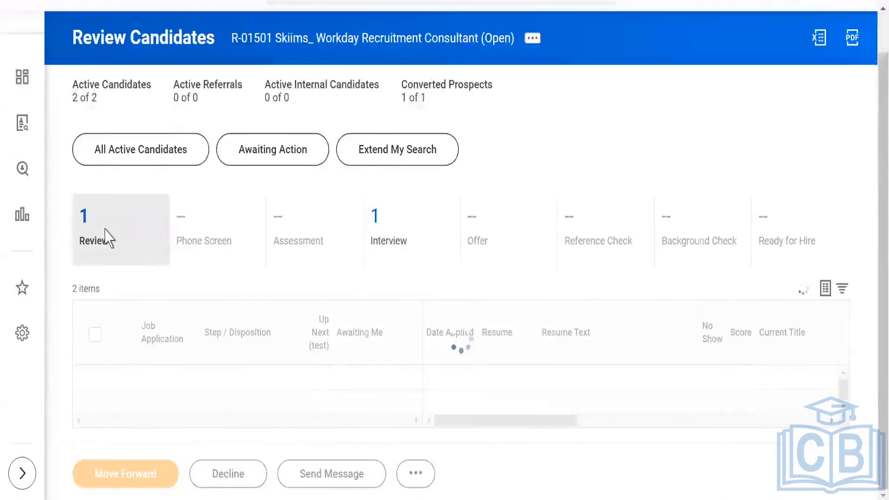
{"action": "scroll", "coordinate": [110, 239], "scroll_direction": "down", "scroll_amount": 2}
{"action": "scroll", "coordinate": [115, 232], "scroll_direction": "down", "scroll_amount": 1}
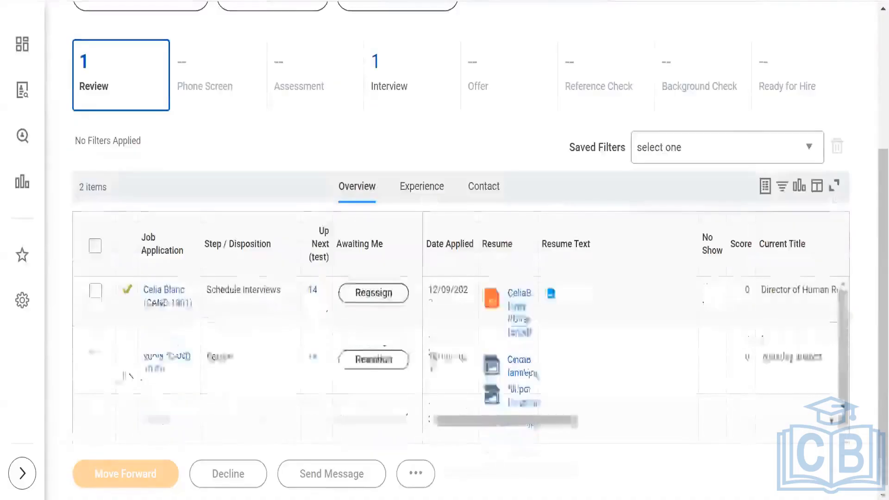
{"action": "left_click", "coordinate": [377, 364]}
{"action": "left_click", "coordinate": [377, 364]}
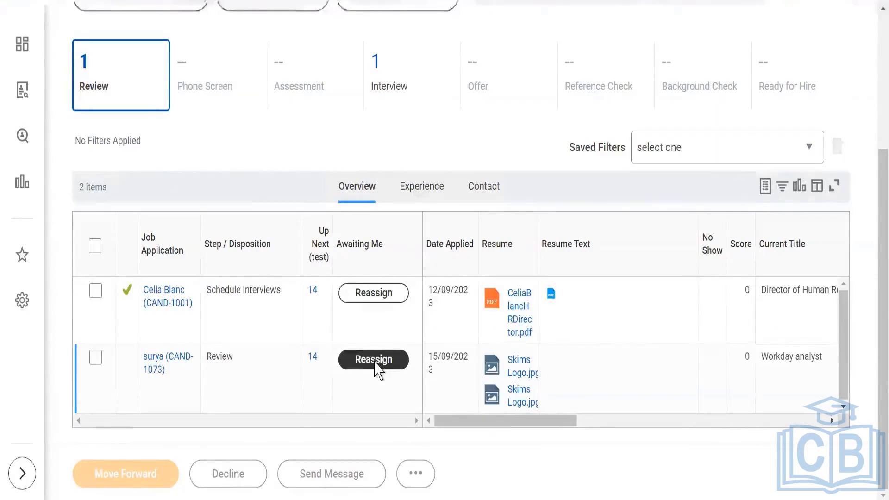
{"action": "scroll", "coordinate": [376, 366], "scroll_direction": "up", "scroll_amount": 4}
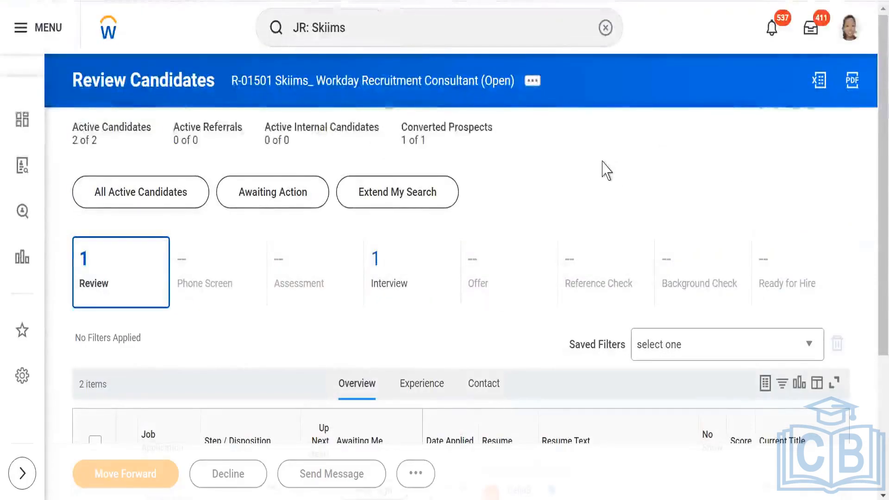